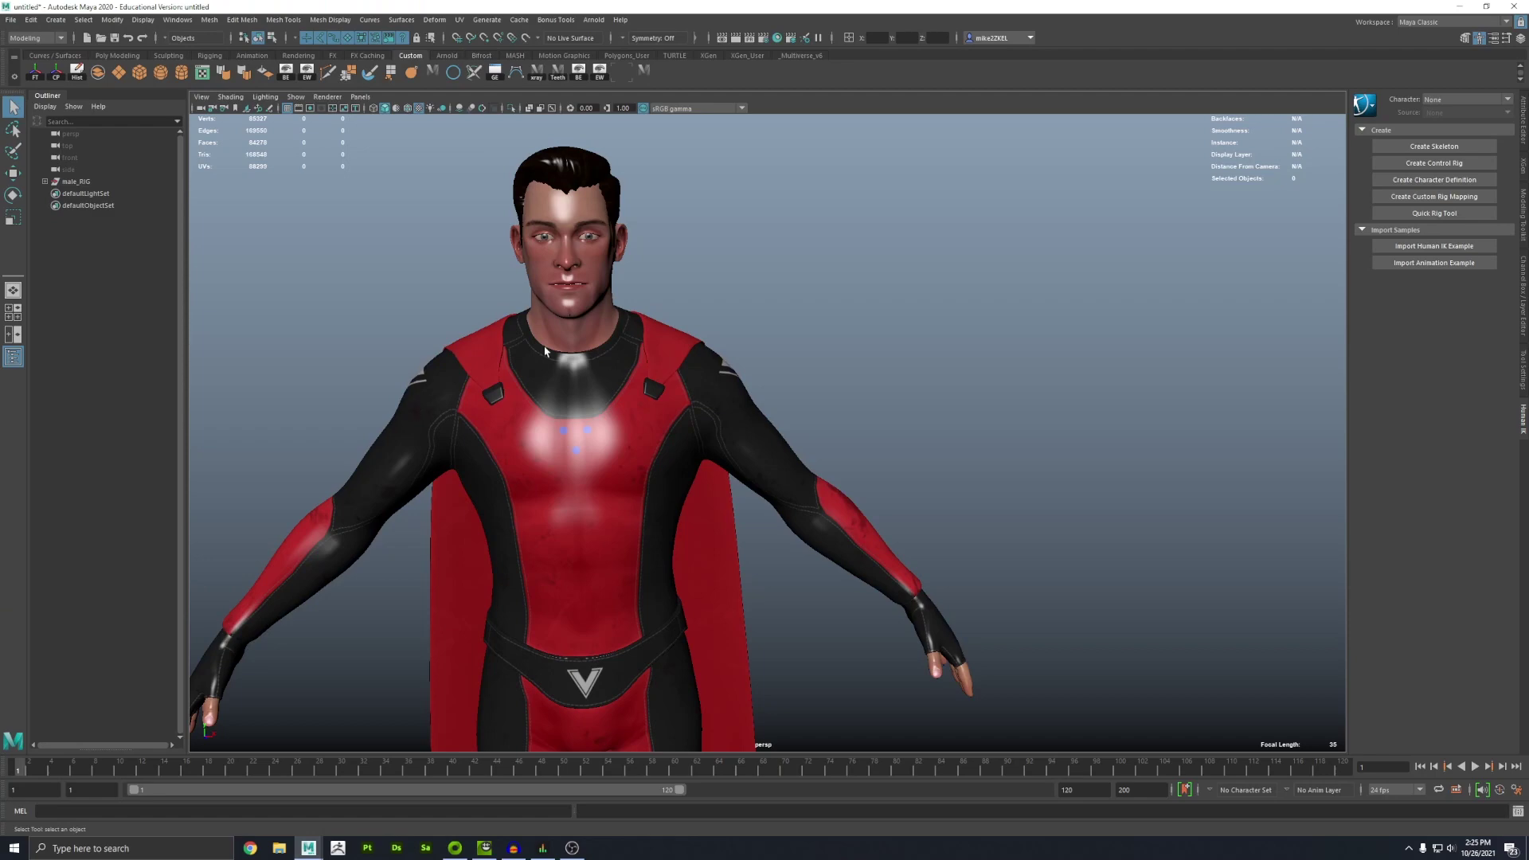
Select the superhero's body mesh in the viewport and start exporting the selection.
{"action": "left_click_drag", "start_coordinate": [546, 350], "coordinate": [613, 341], "text": "alt"}
{"action": "left_click", "coordinate": [669, 268]}
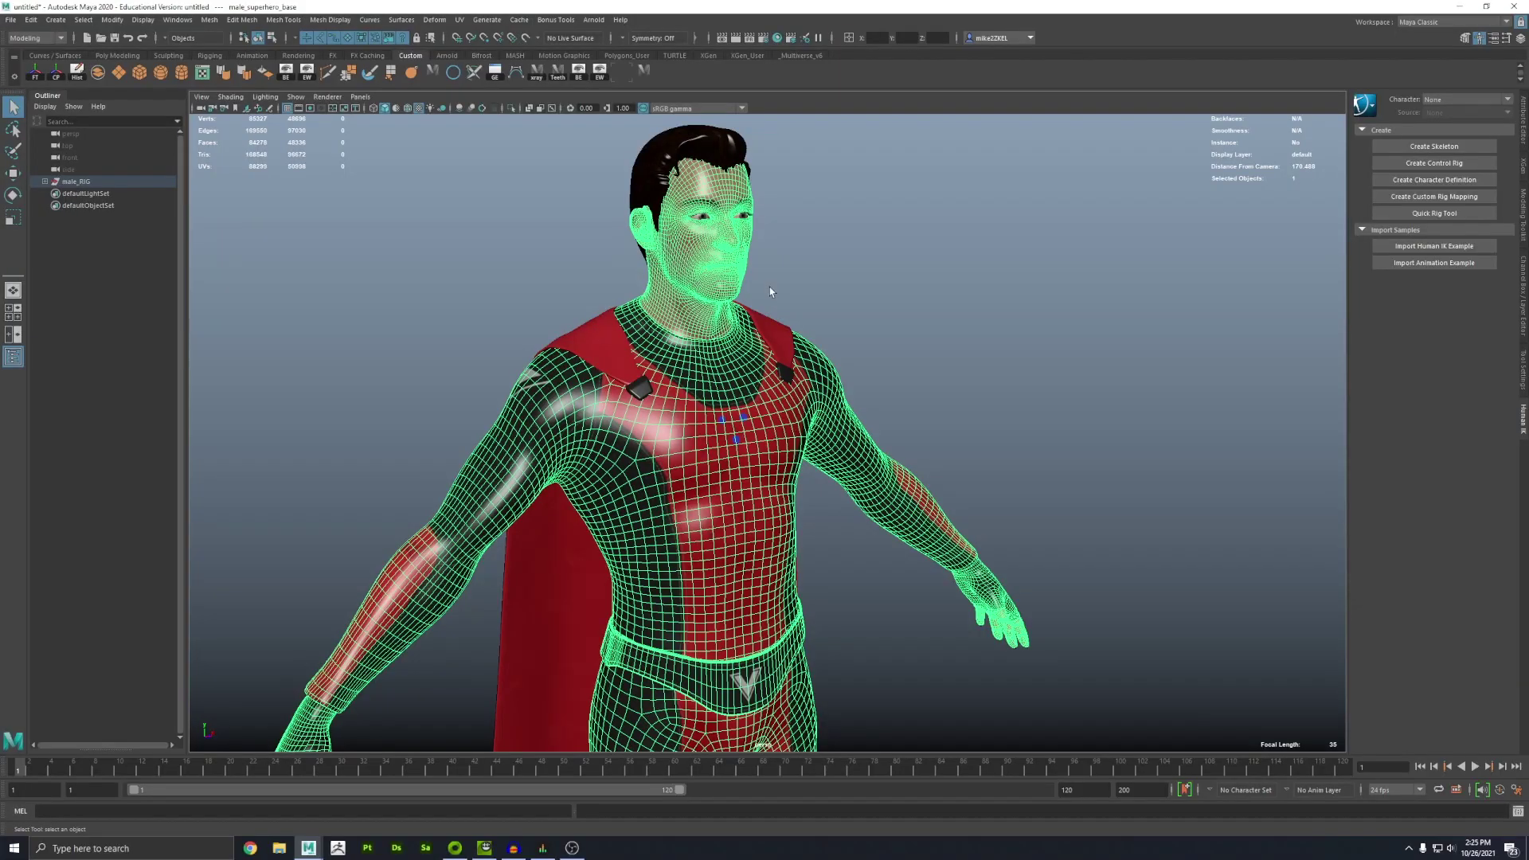
{"action": "scroll", "coordinate": [625, 353], "scroll_direction": "up", "scroll_amount": 5}
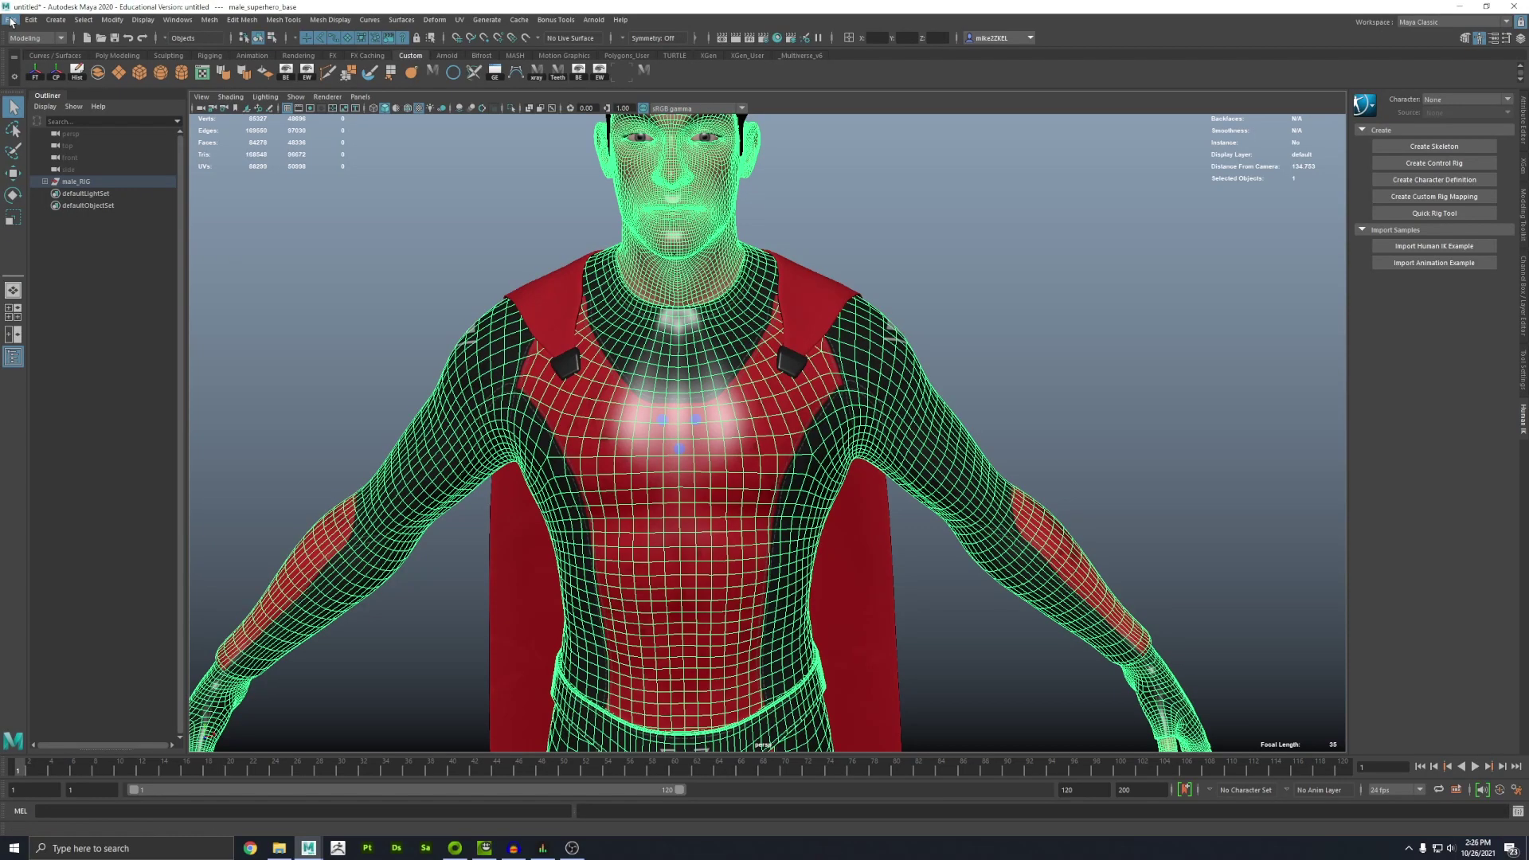
{"action": "left_click", "coordinate": [12, 22]}
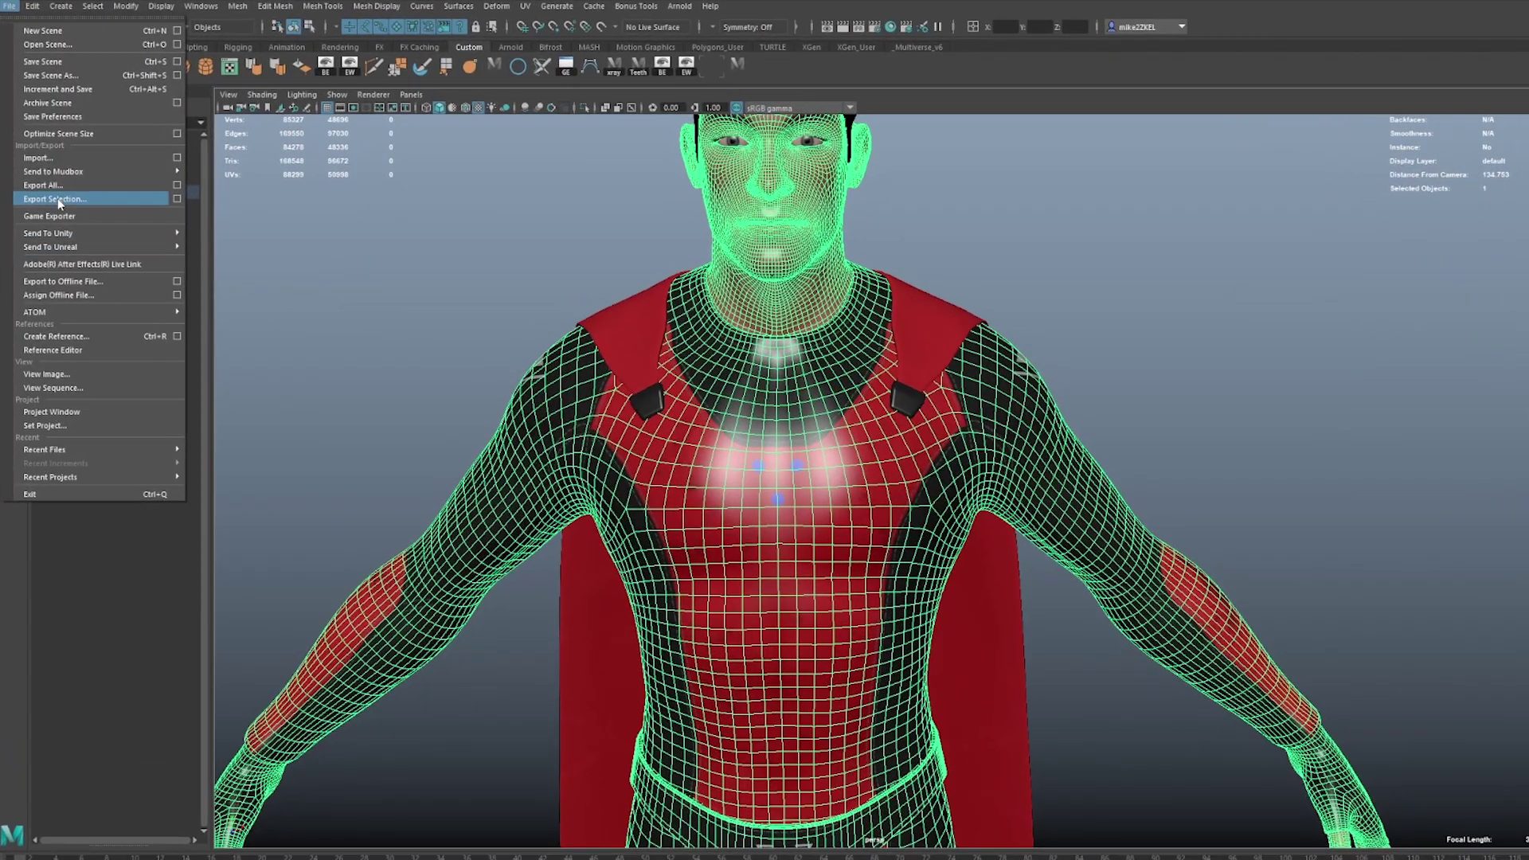
{"action": "left_click", "coordinate": [56, 195]}
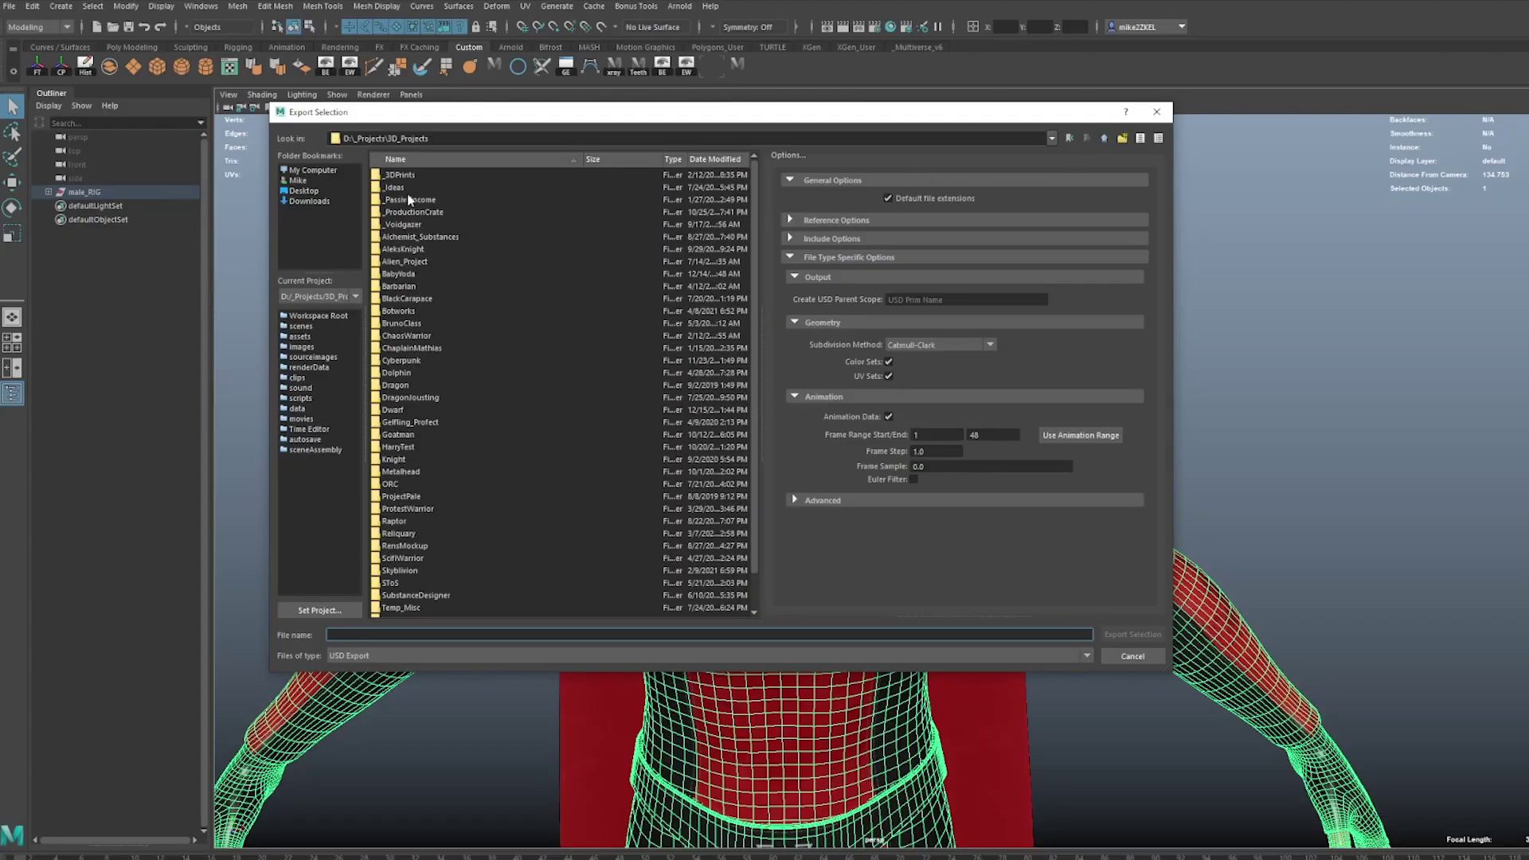
Create an Audio2Face folder inside Hero_Male and export the selected mesh there in USD format as Hero_export.
{"action": "double_click", "coordinate": [411, 212]}
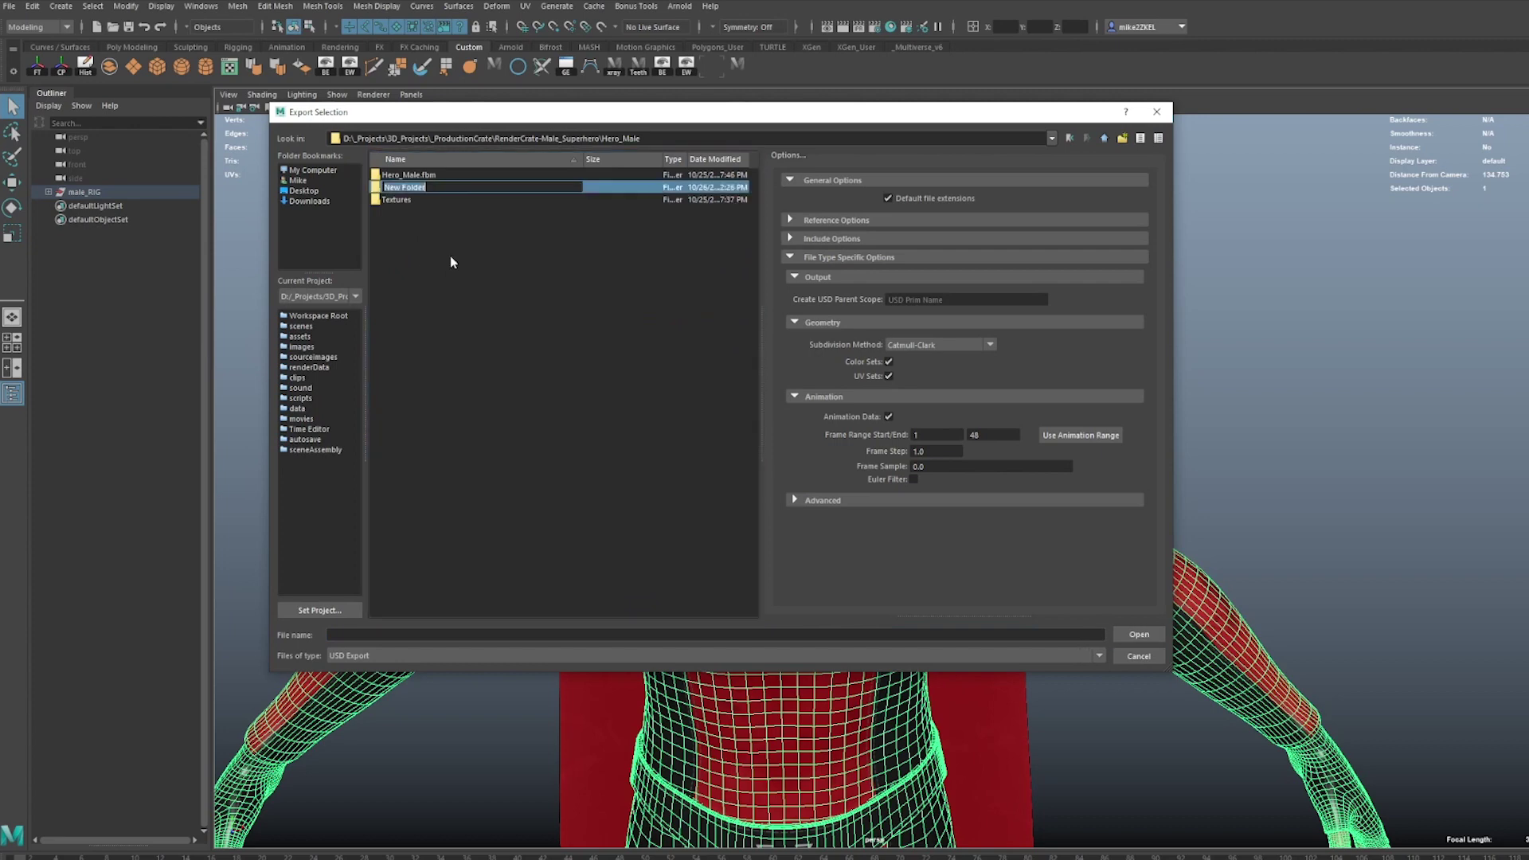
{"action": "type", "text": "Audio2Face"}
{"action": "key", "text": "Return"}
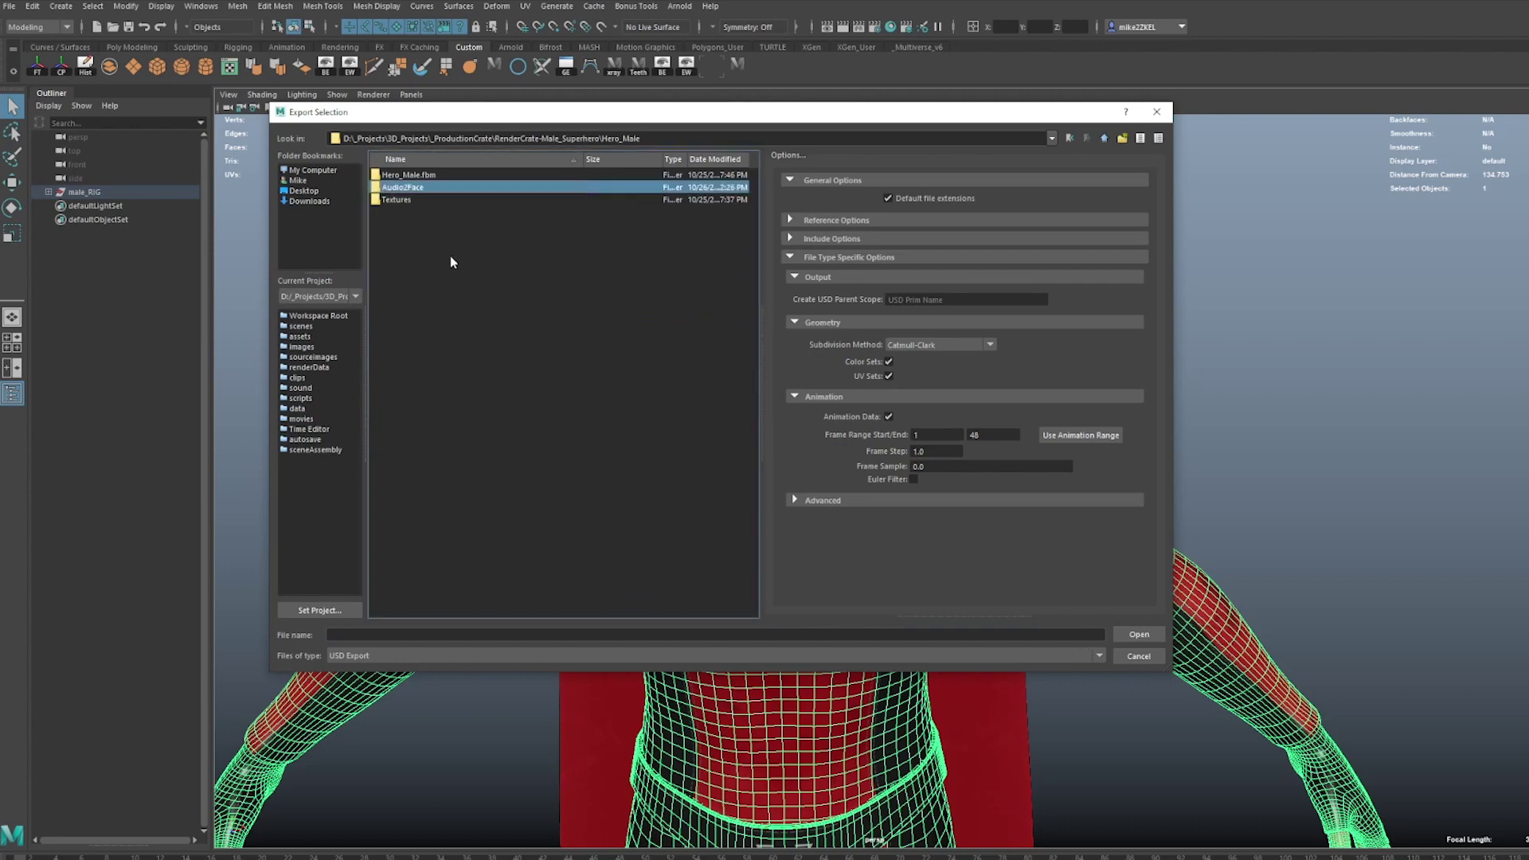
{"action": "double_click", "coordinate": [415, 194]}
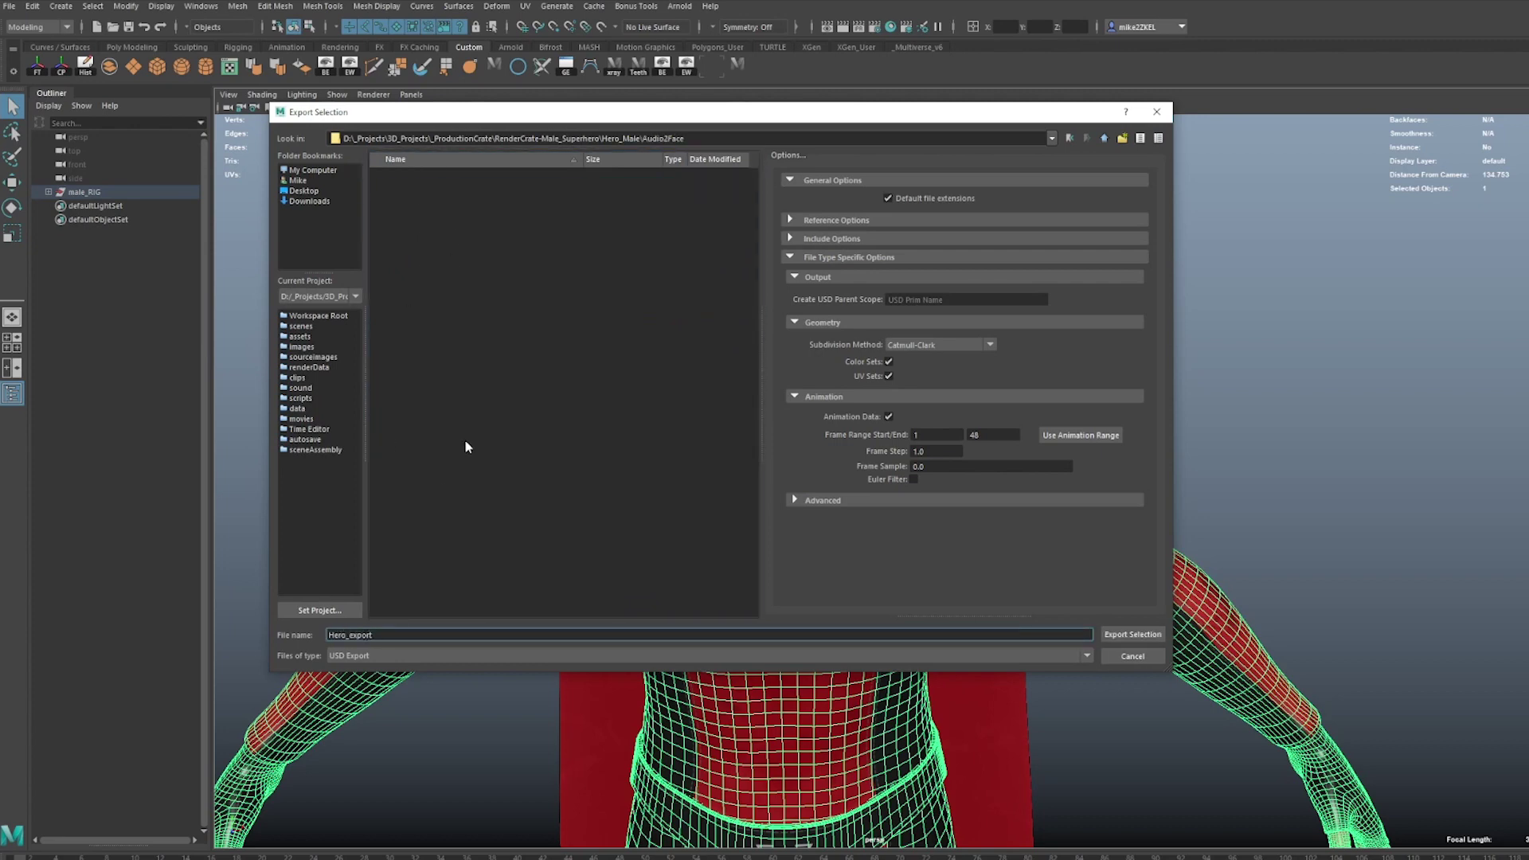
{"action": "key", "text": "Return"}
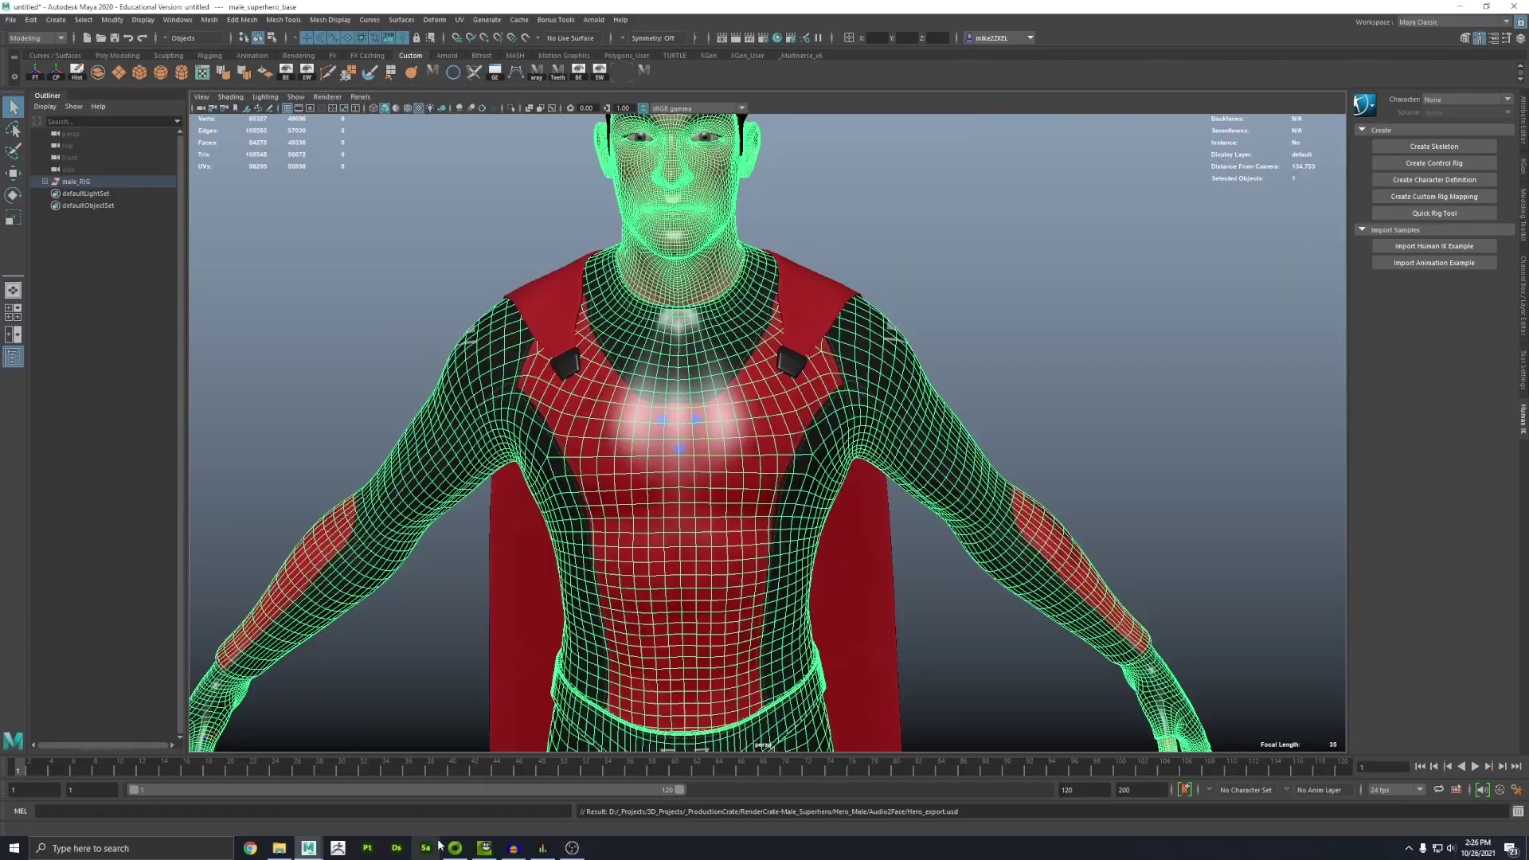
Switch to Audio2Face and open Hero_export.usd from the Hero_Male/Audio2Face folder, discarding changes to the demo scene.
{"action": "left_click", "coordinate": [484, 847]}
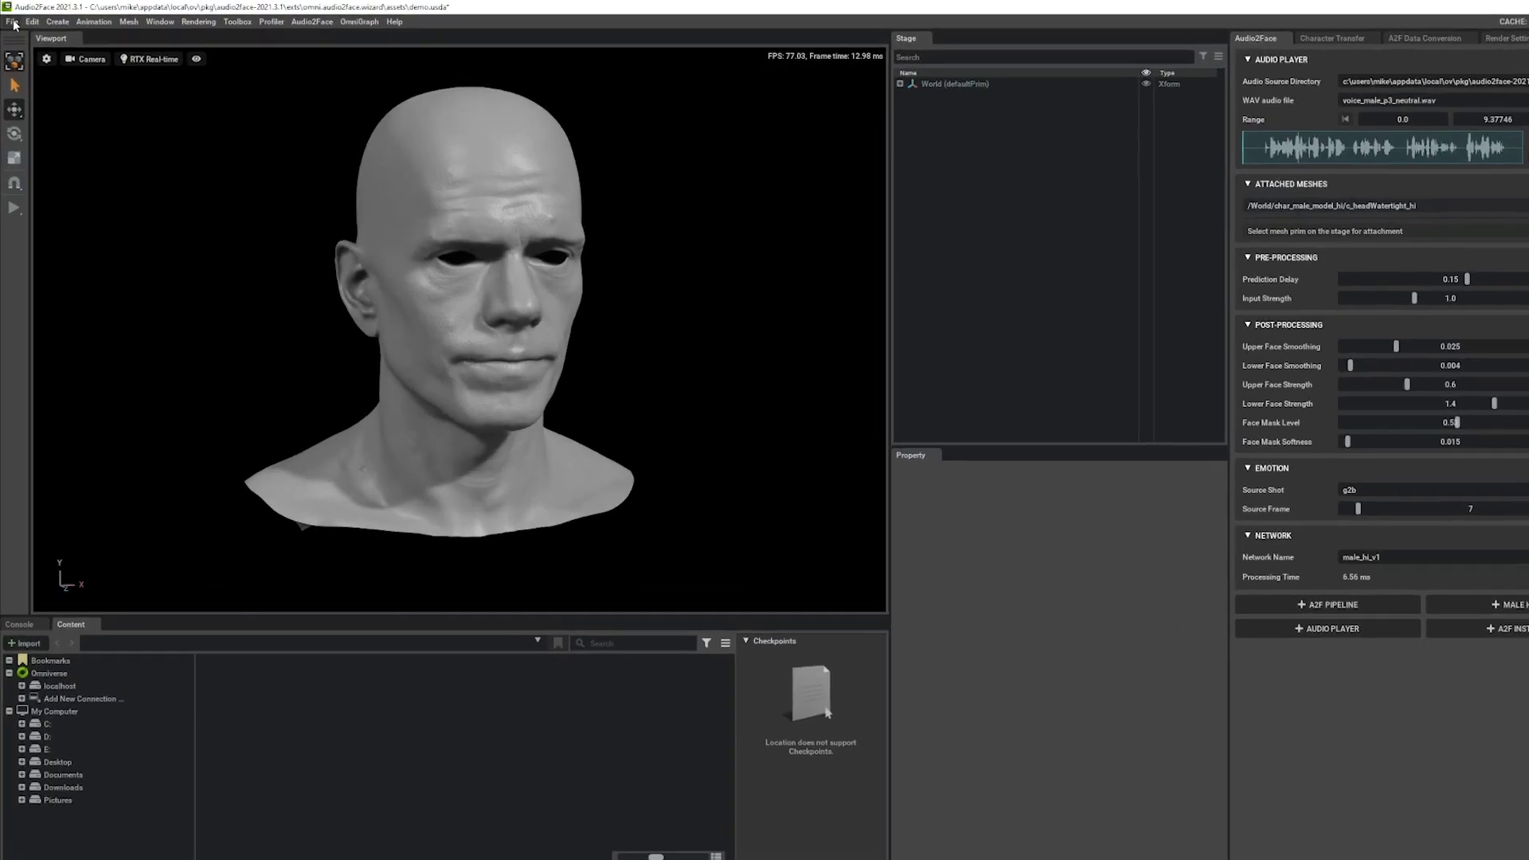
{"action": "left_click", "coordinate": [11, 21]}
{"action": "left_click", "coordinate": [77, 130]}
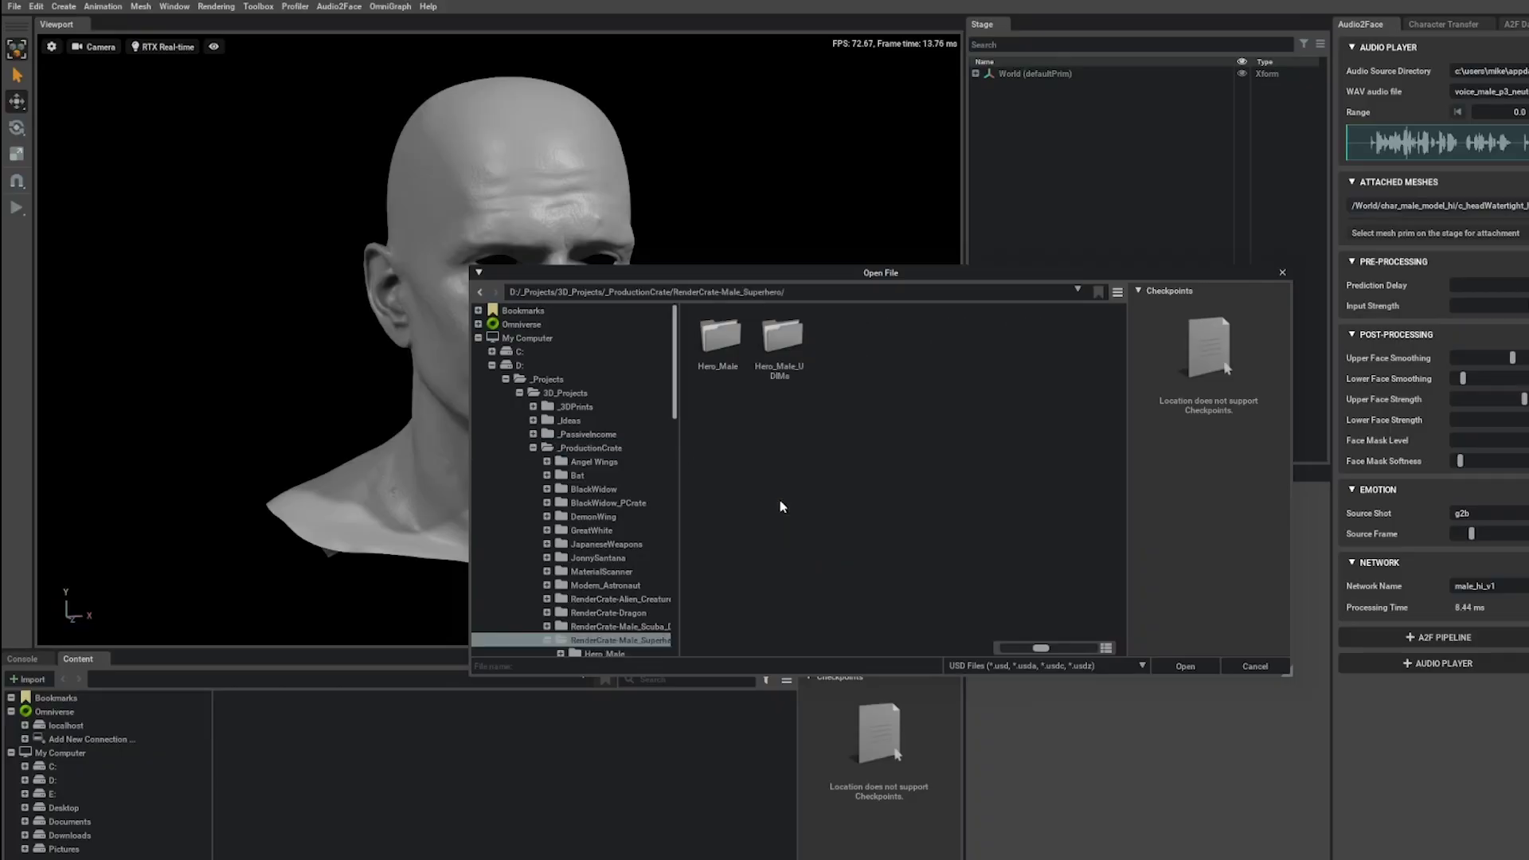
{"action": "double_click", "coordinate": [719, 358]}
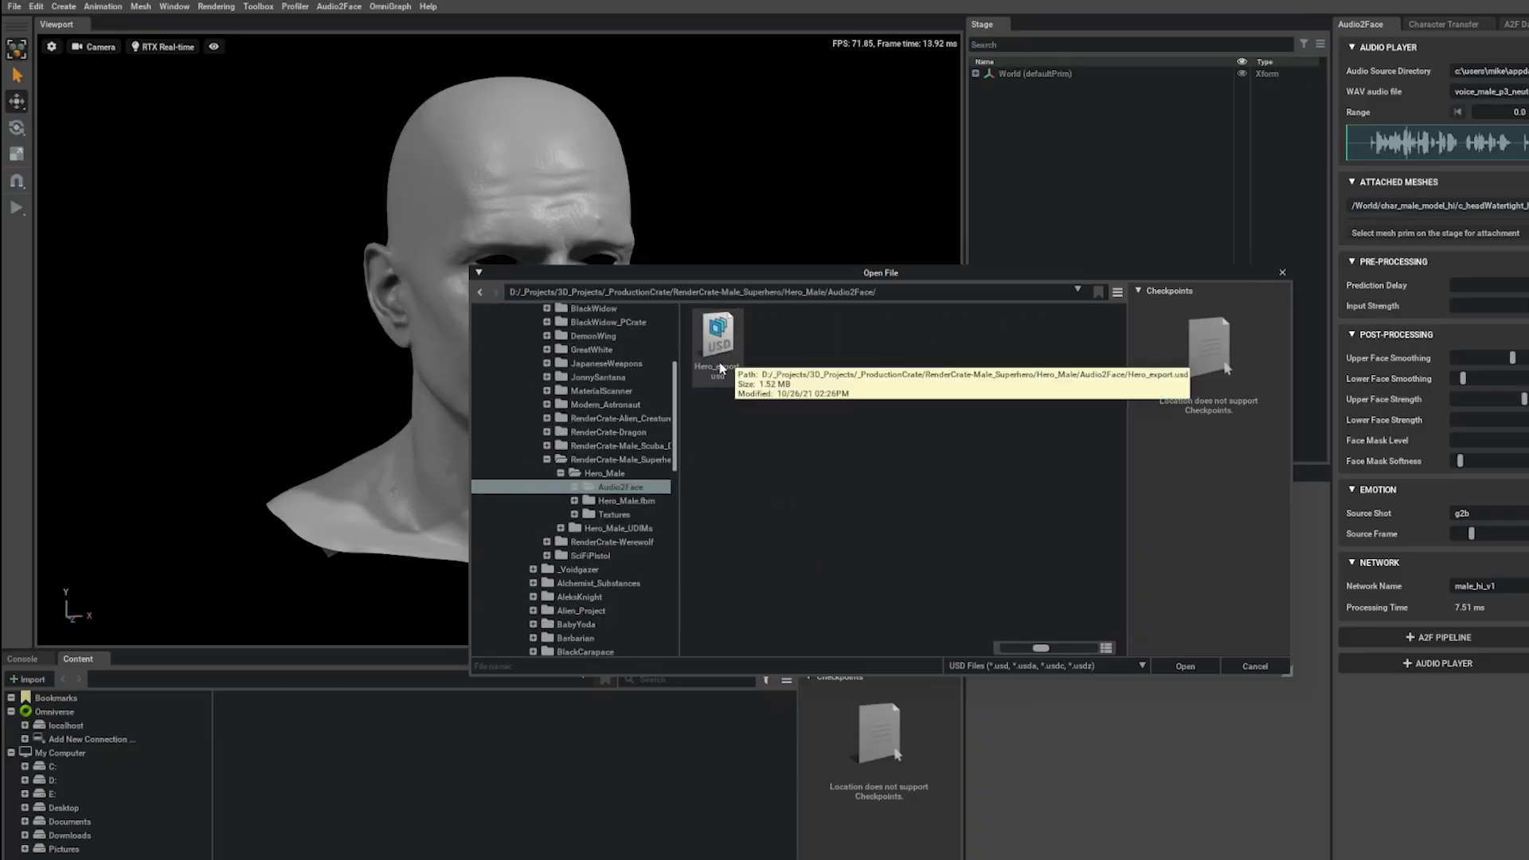
{"action": "left_click", "coordinate": [1184, 666]}
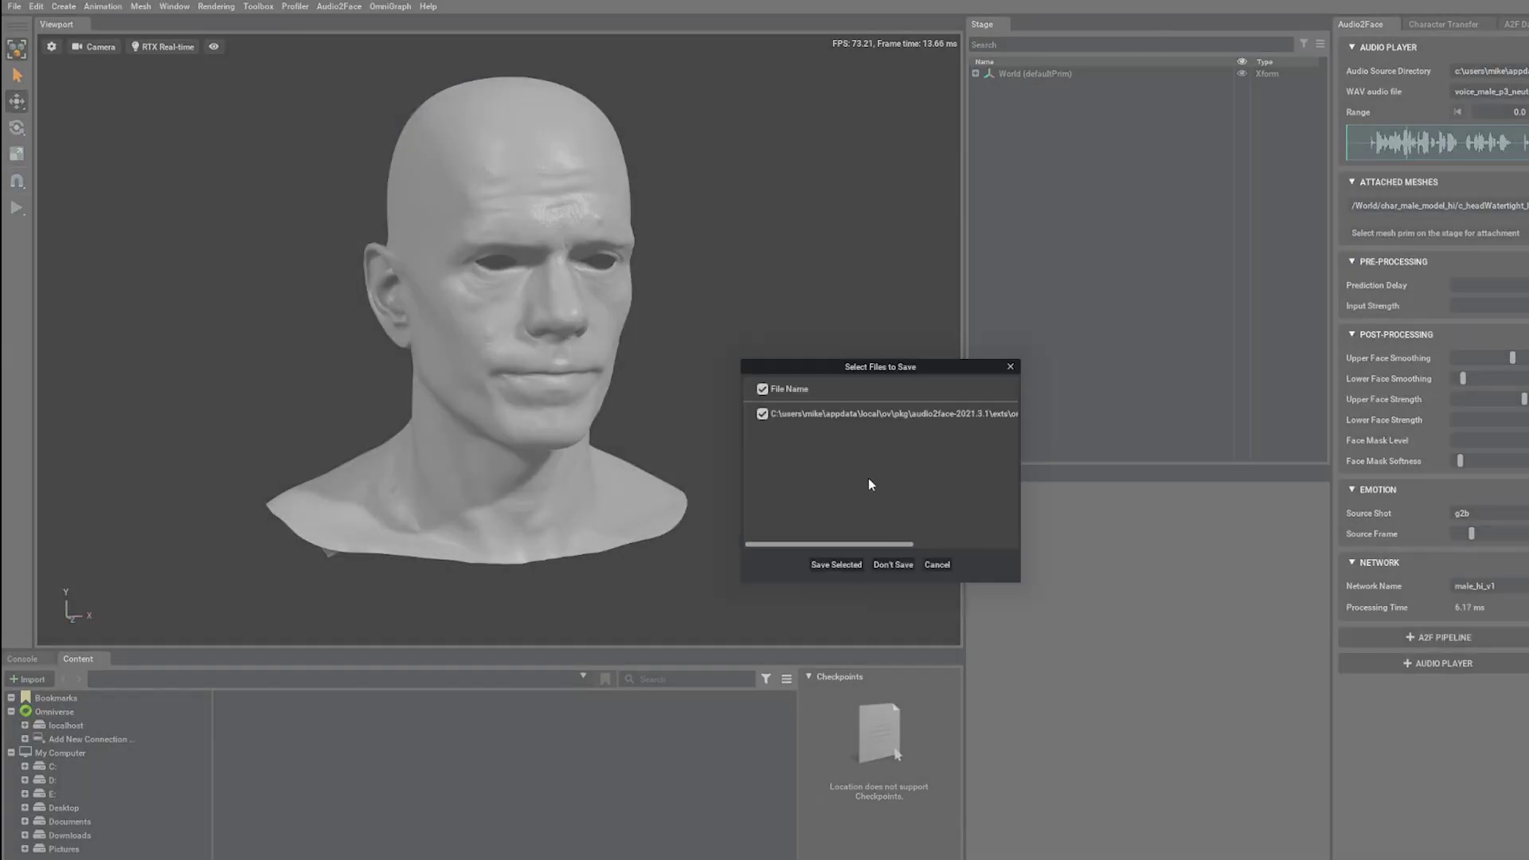
{"action": "left_click", "coordinate": [874, 566]}
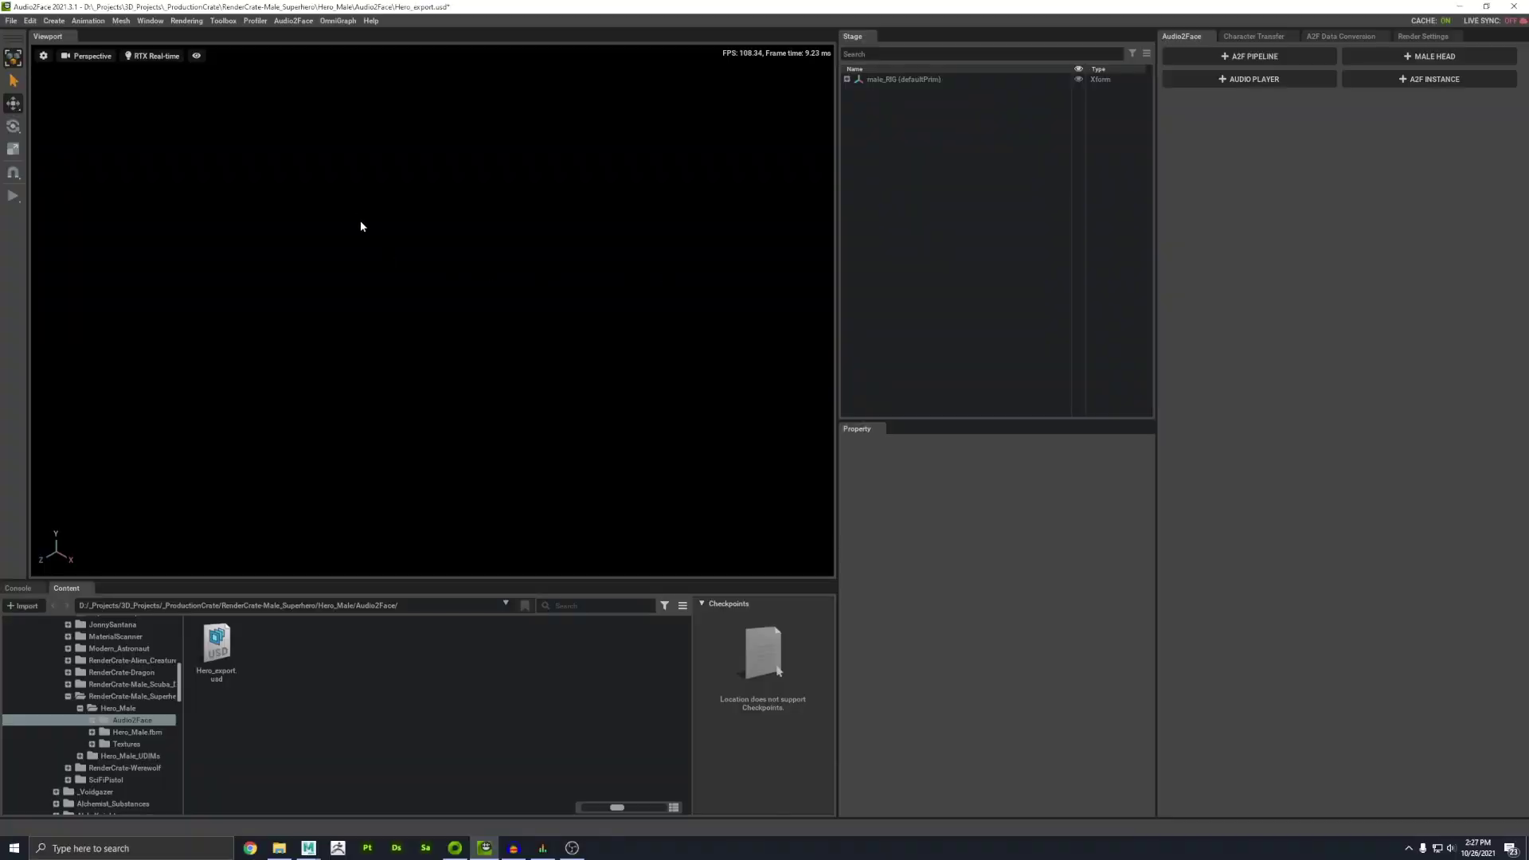
Add a distant light to the superhero scene.
{"action": "left_click", "coordinate": [426, 245]}
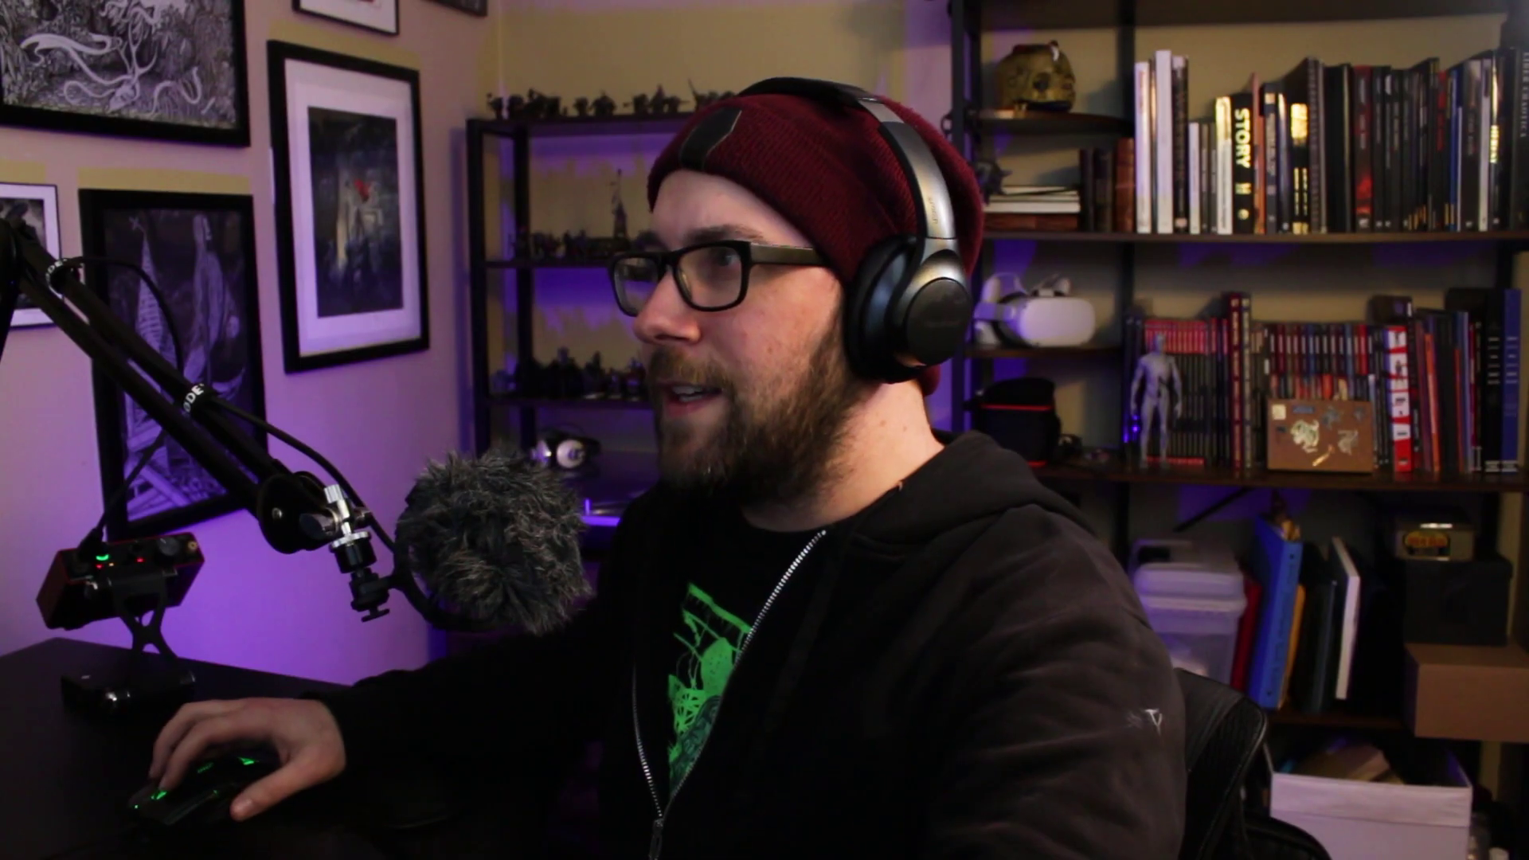
{"action": "left_click", "coordinate": [57, 8]}
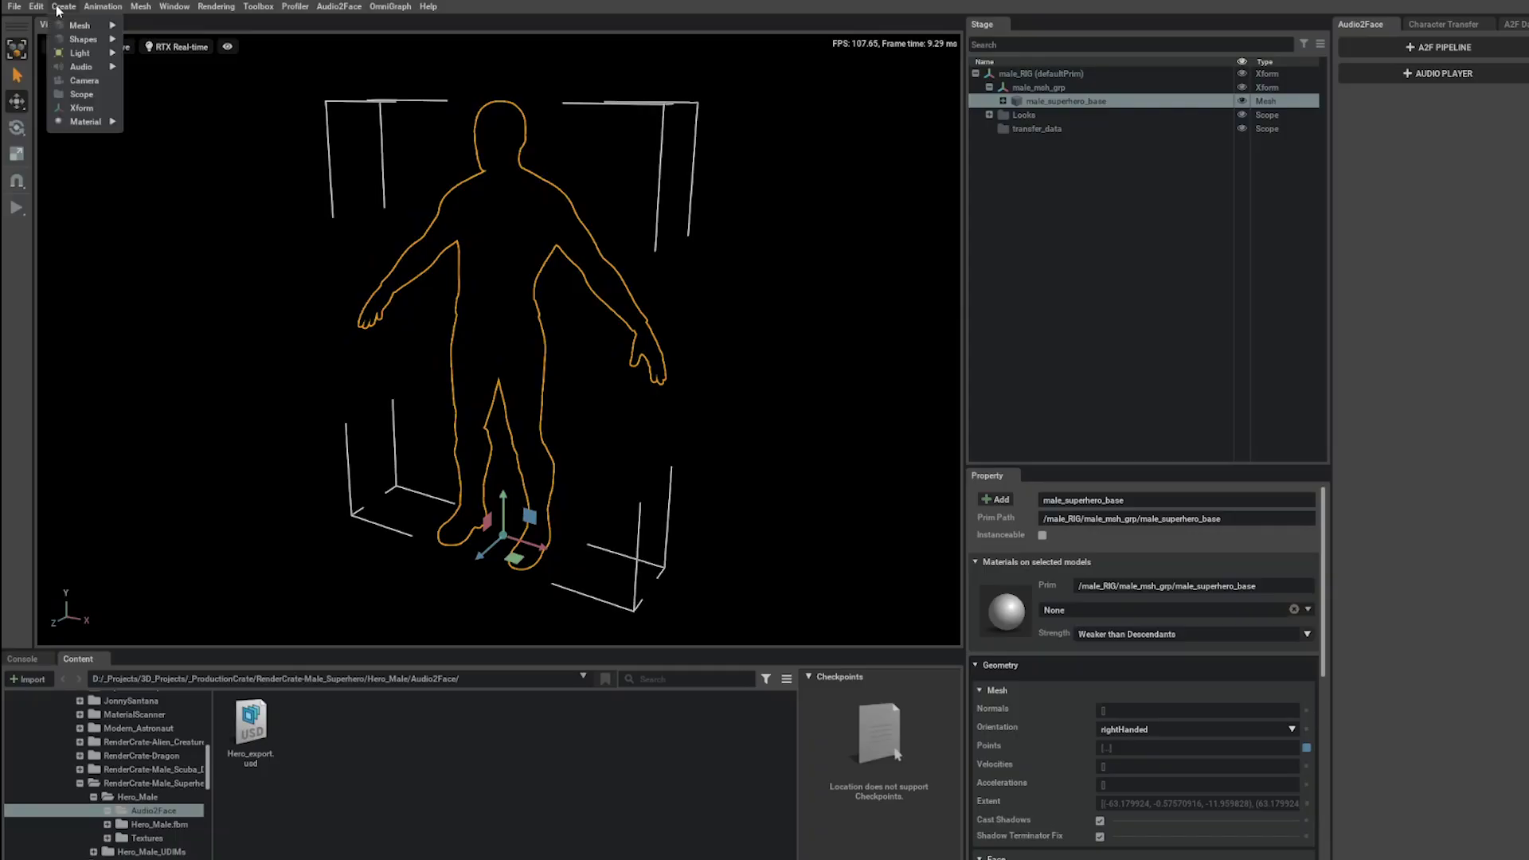
{"action": "left_click", "coordinate": [148, 54]}
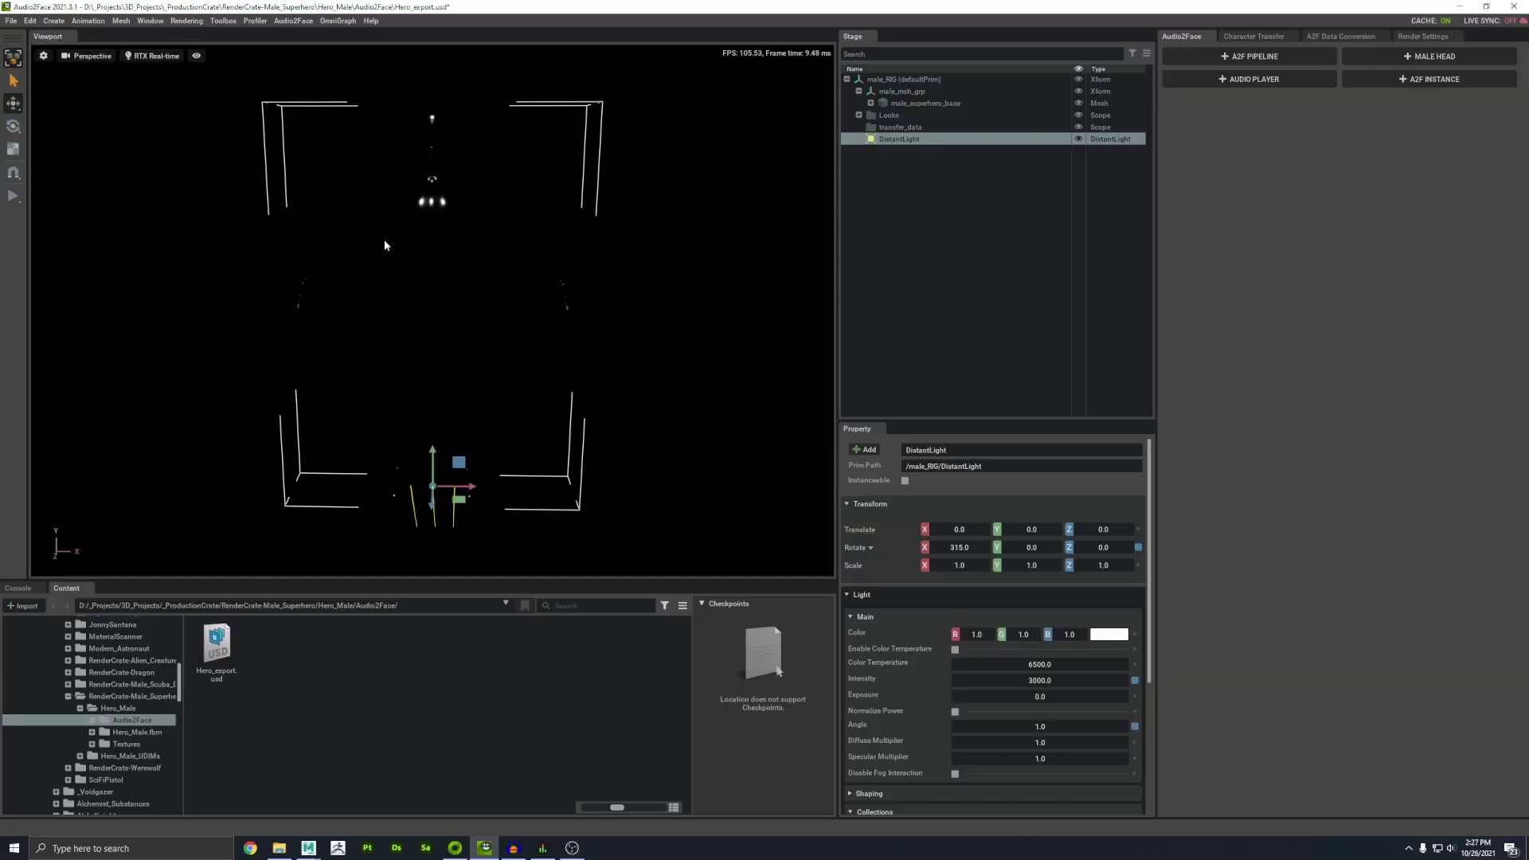
Select the male_superhero_base mesh and create an OmniPBR material.
{"action": "left_click", "coordinate": [384, 245]}
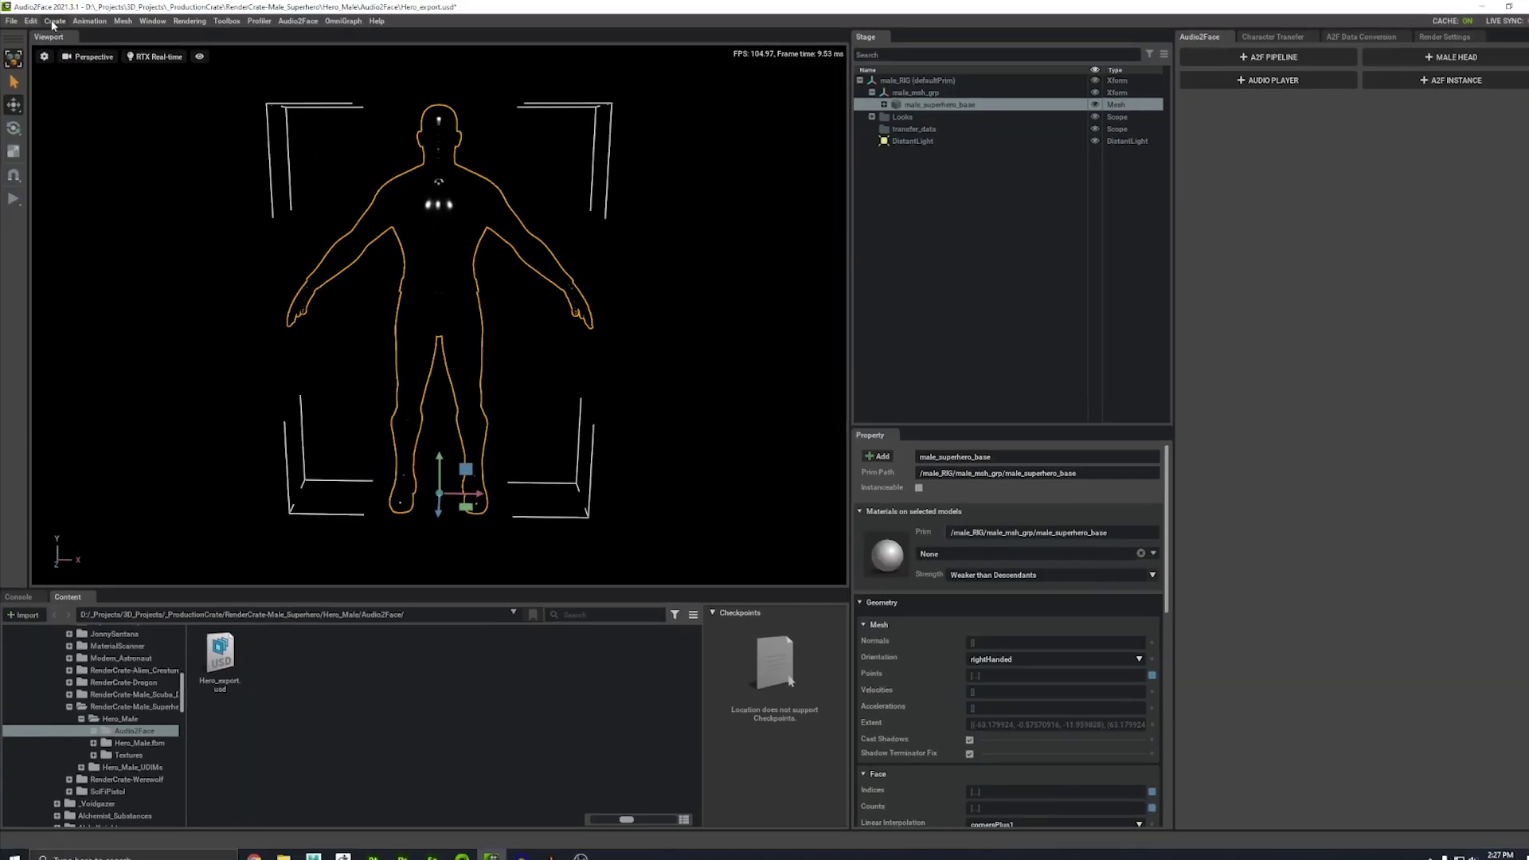
{"action": "left_click", "coordinate": [53, 20]}
{"action": "mouse_move", "coordinate": [90, 141]}
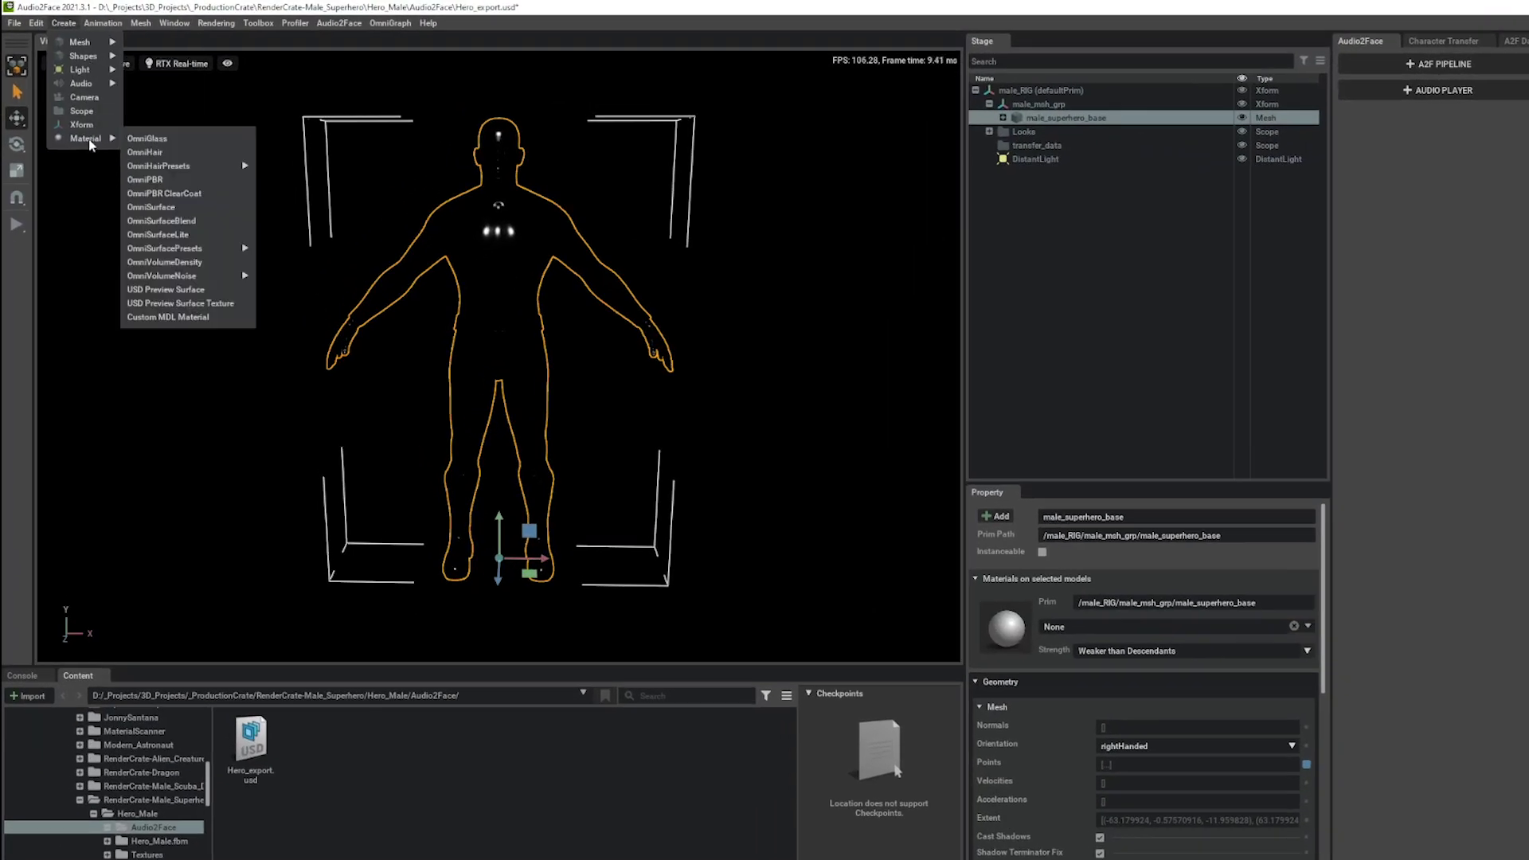
{"action": "left_click", "coordinate": [155, 180]}
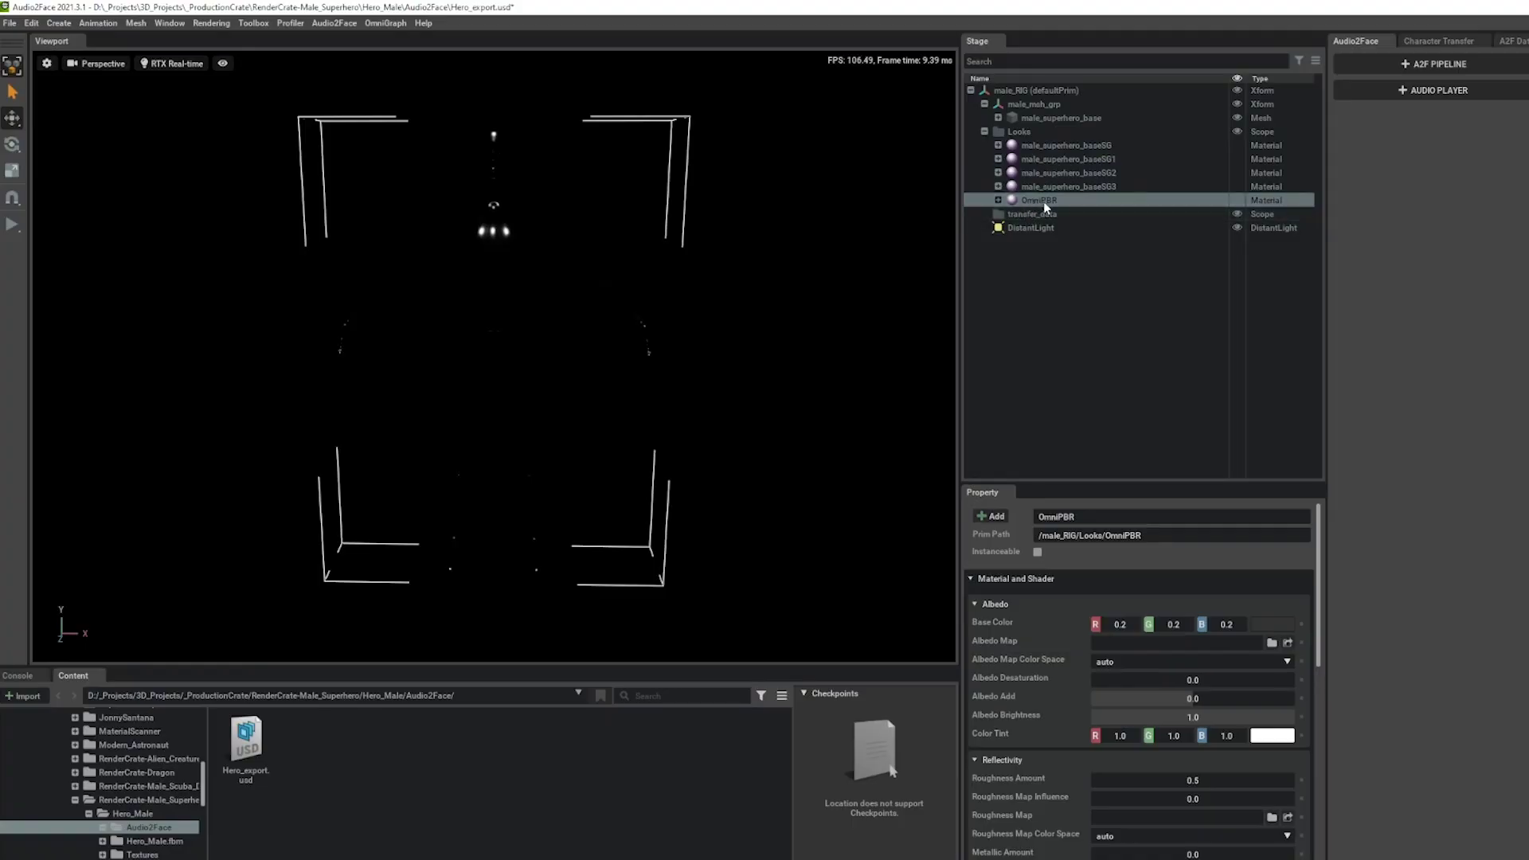
Assign the OmniPBR material to each geometry subset of the superhero body.
{"action": "left_click_drag", "start_coordinate": [1038, 205], "coordinate": [489, 250]}
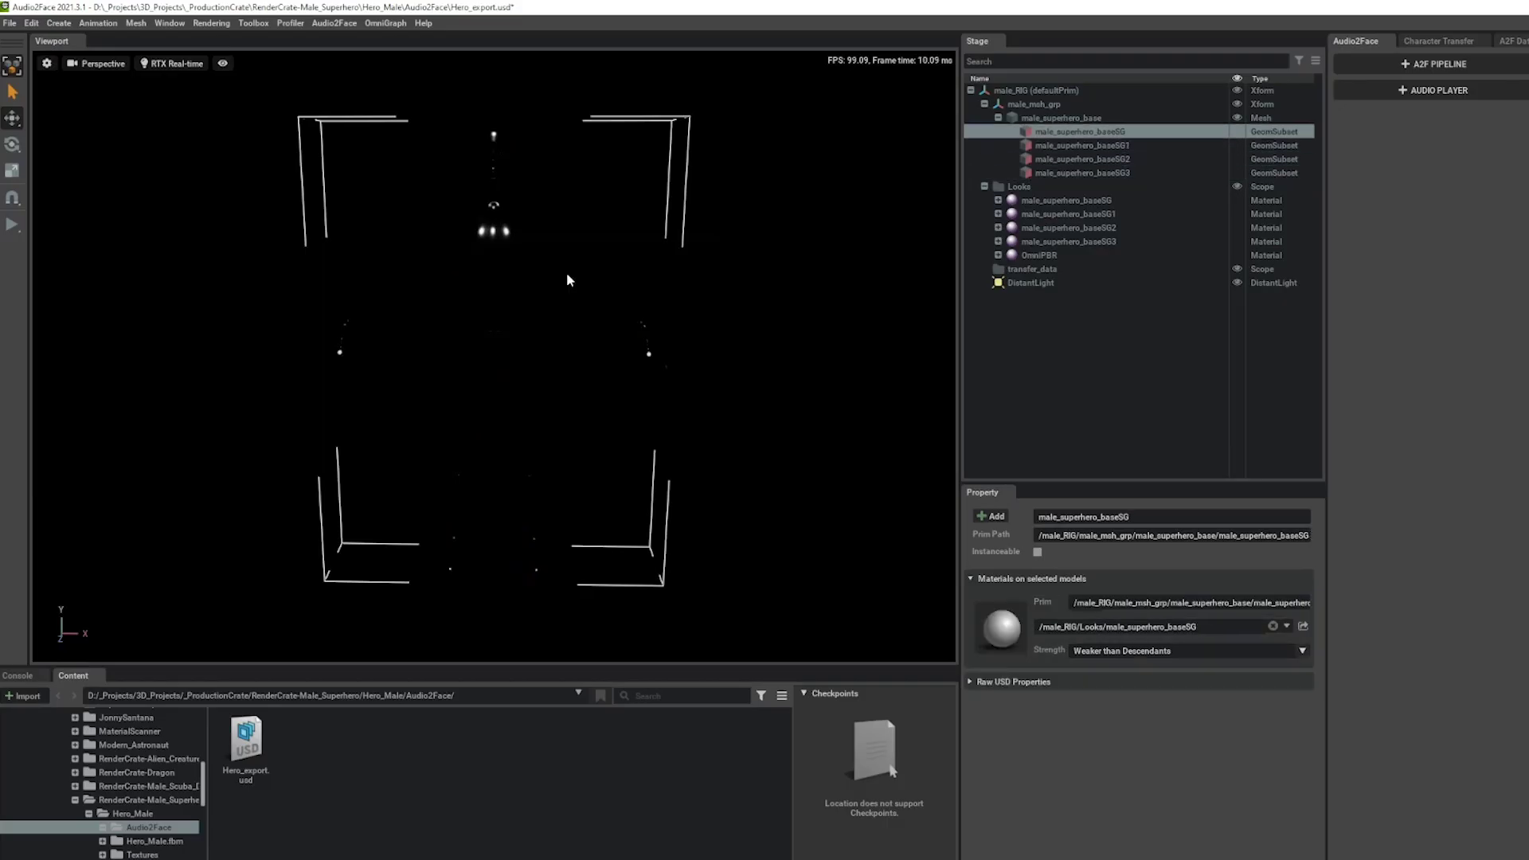
{"action": "left_click_drag", "start_coordinate": [1043, 263], "coordinate": [488, 293]}
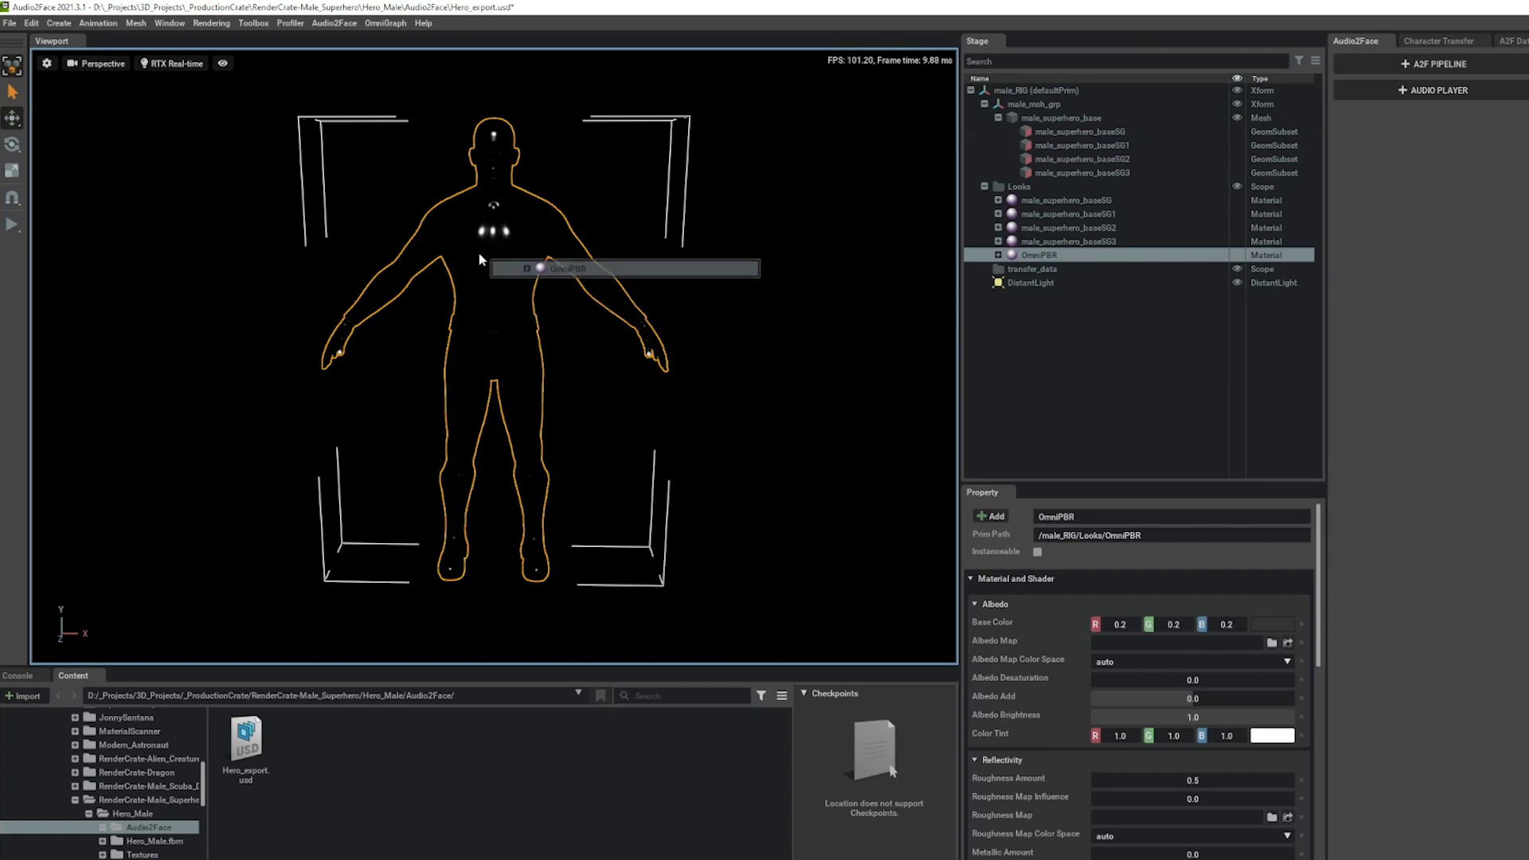
{"action": "left_click", "coordinate": [650, 293]}
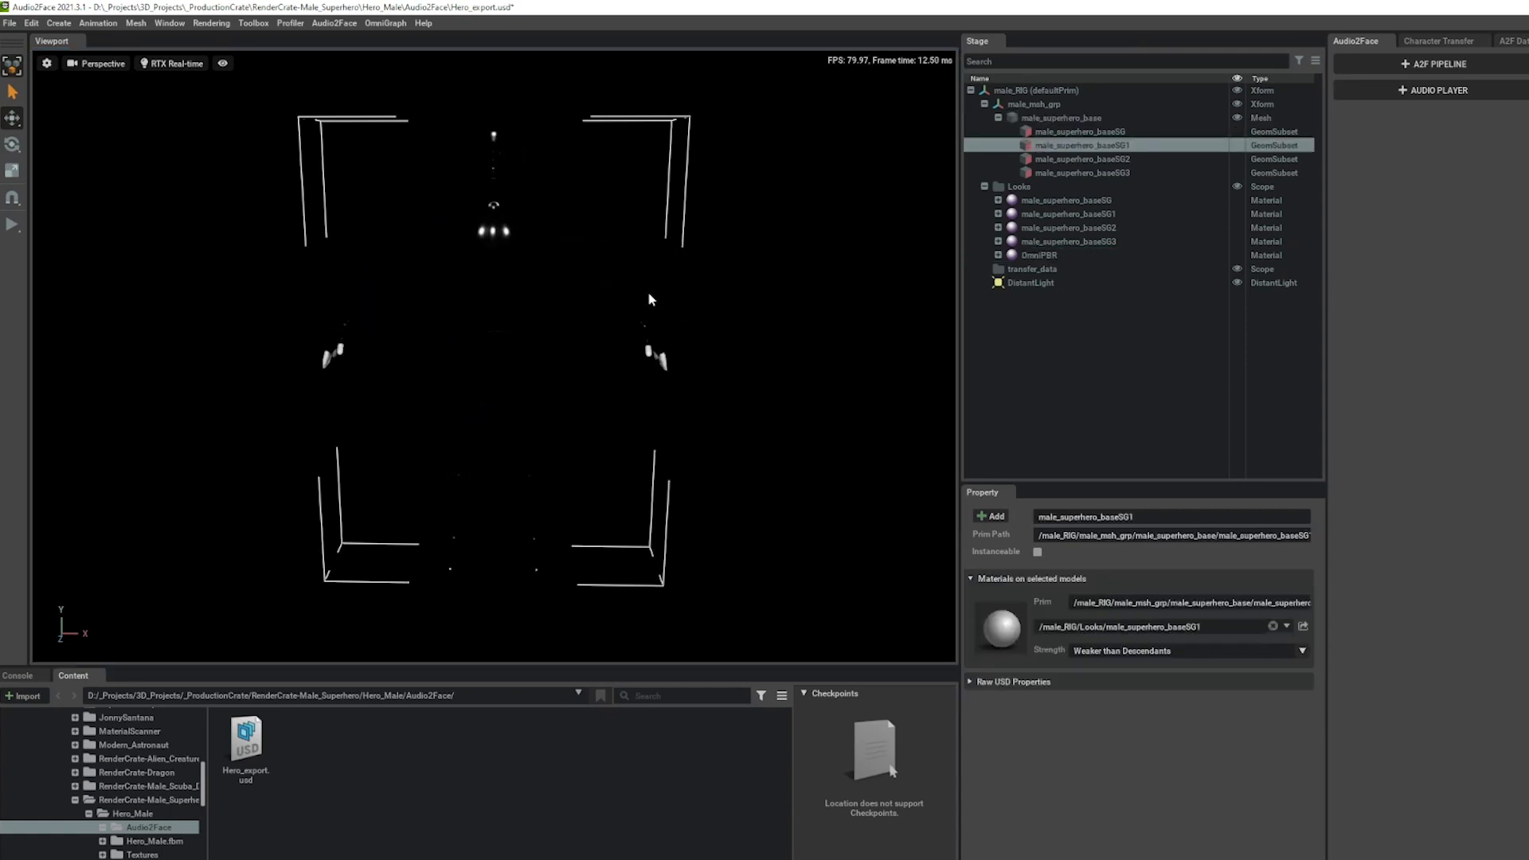
{"action": "left_click_drag", "start_coordinate": [1043, 256], "coordinate": [488, 258]}
{"action": "left_click", "coordinate": [629, 317]}
{"action": "left_click", "coordinate": [1049, 257]}
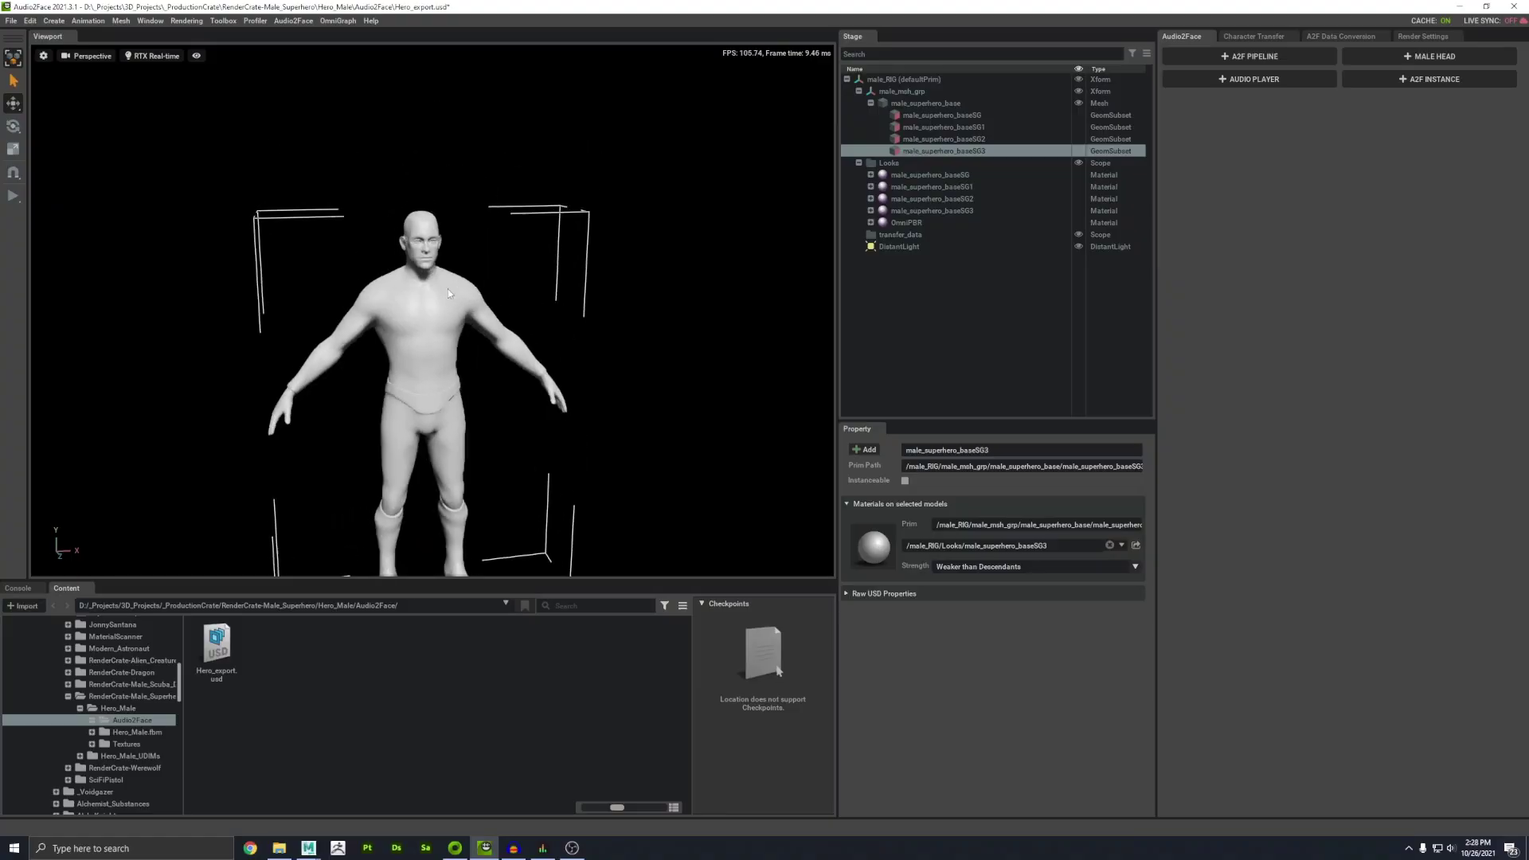
{"action": "scroll", "coordinate": [511, 245], "scroll_direction": "up", "scroll_amount": 5}
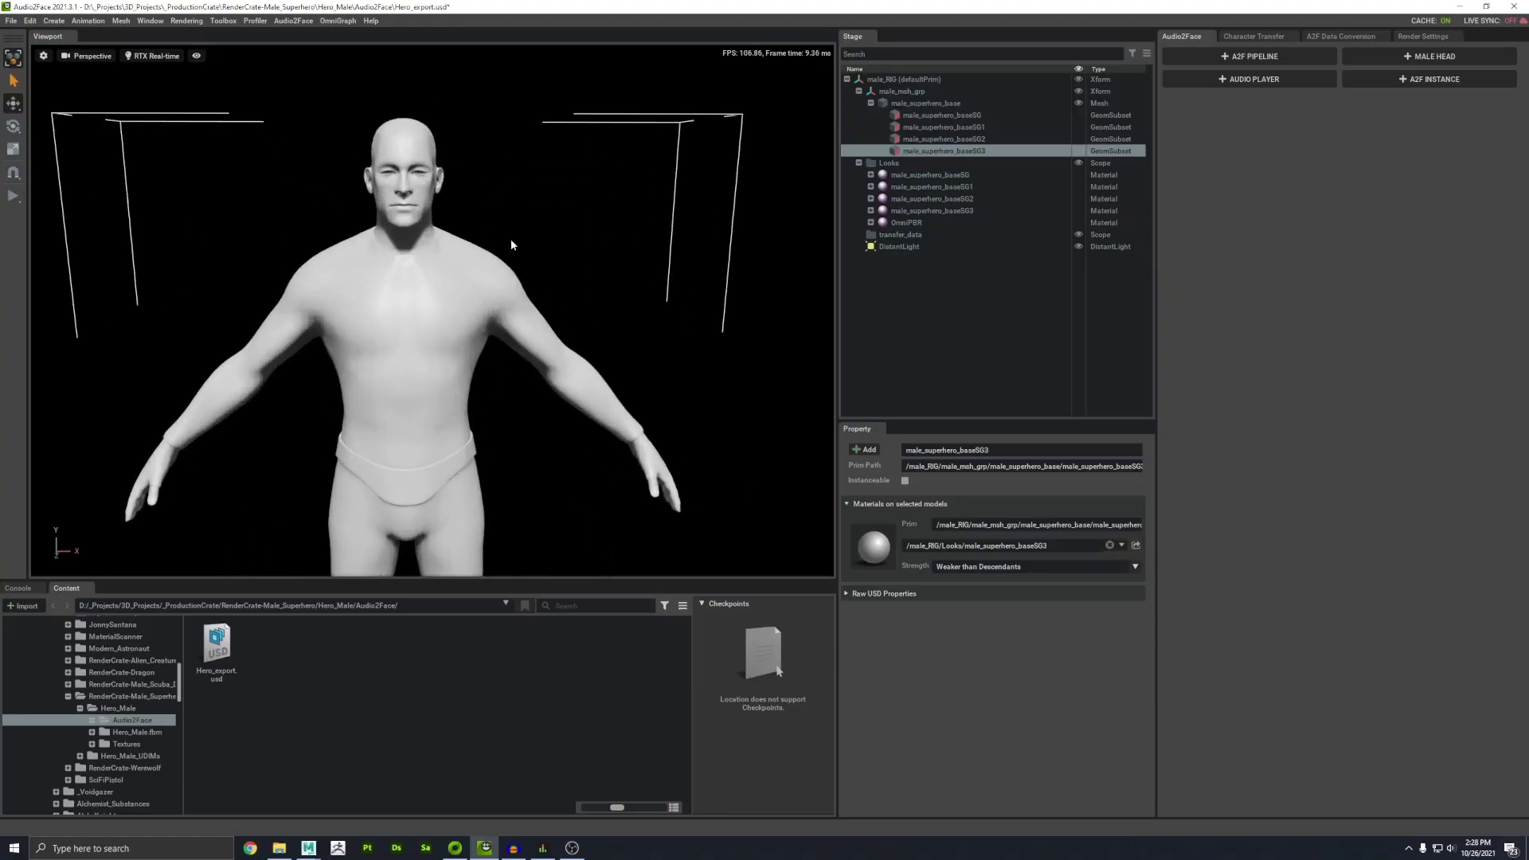
{"action": "scroll", "coordinate": [511, 245], "scroll_direction": "up", "scroll_amount": 3}
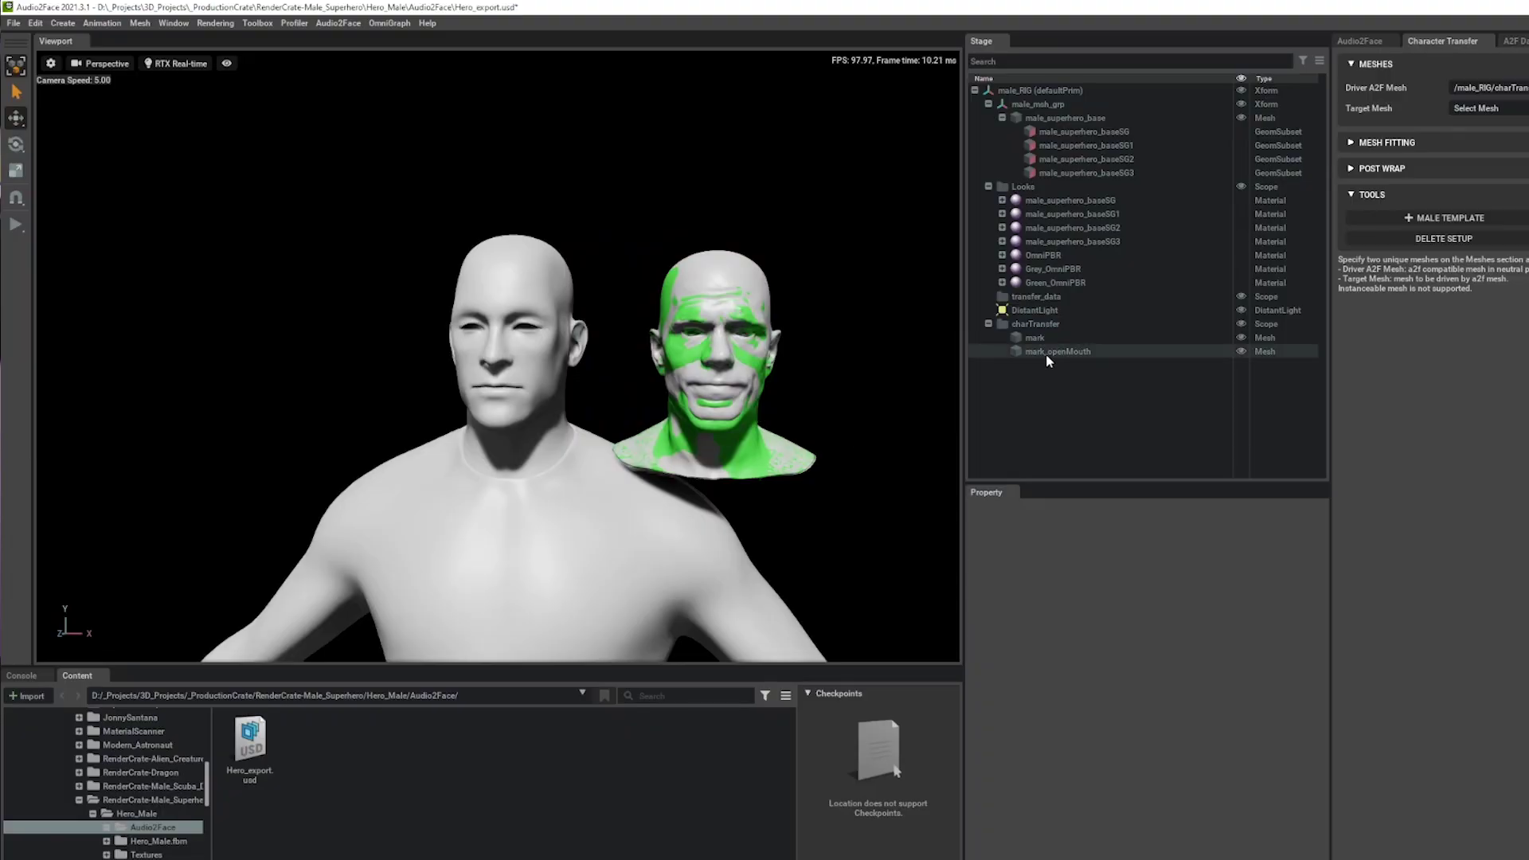
Select the mark_openMouth head and move it across to the opposite side of the superhero's head.
{"action": "left_click", "coordinate": [1048, 354]}
{"action": "left_click_drag", "start_coordinate": [701, 374], "coordinate": [311, 374]}
{"action": "left_click_drag", "start_coordinate": [478, 374], "coordinate": [866, 468], "text": "alt"}
{"action": "scroll", "coordinate": [866, 468], "scroll_direction": "up", "scroll_amount": 5}
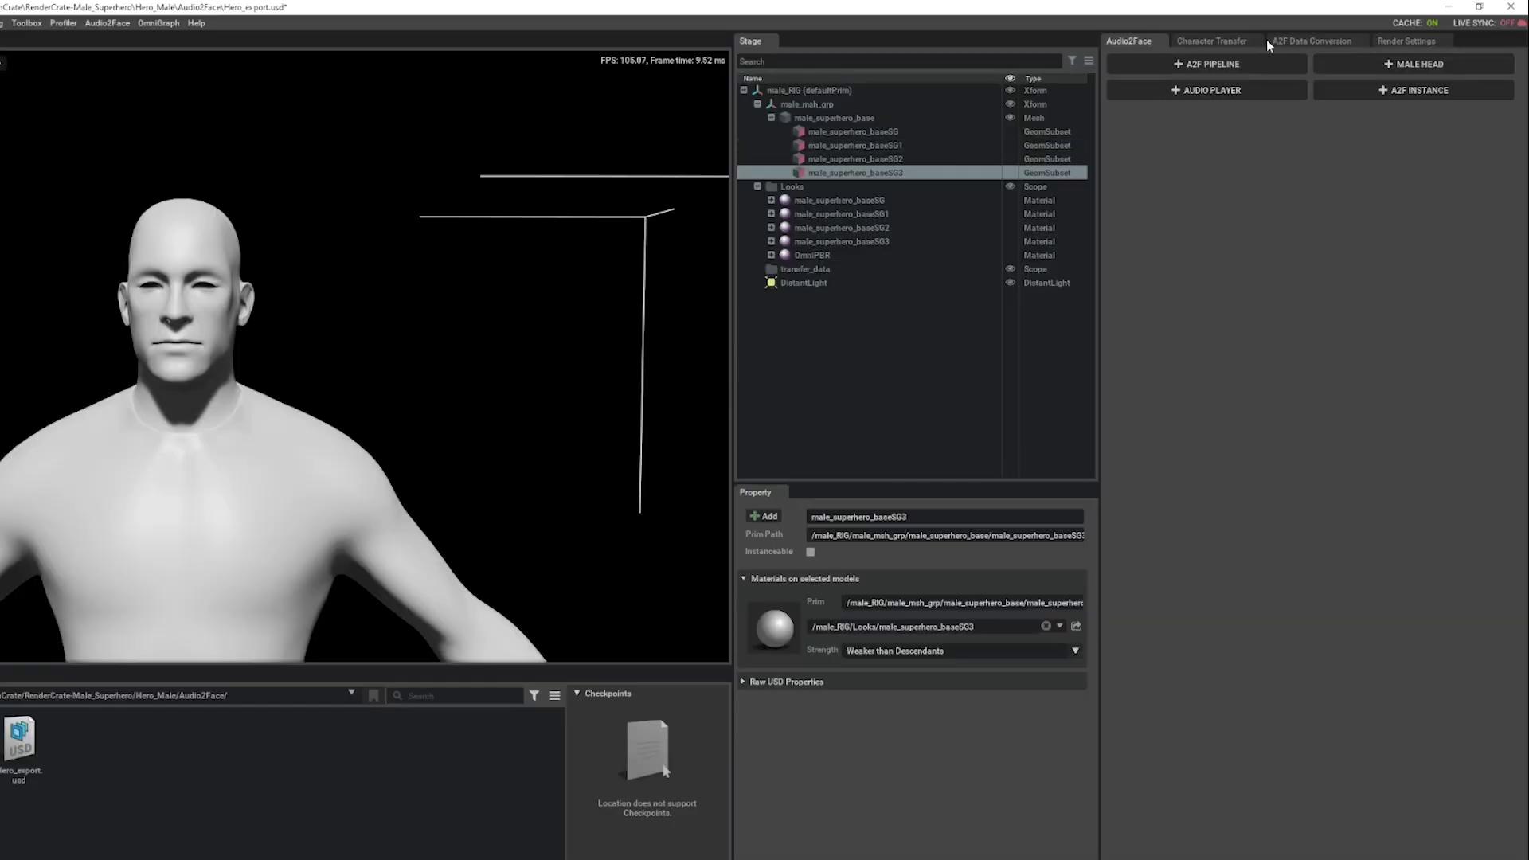
Add the male template heads to the scene for Character Transfer.
{"action": "left_click", "coordinate": [1222, 41]}
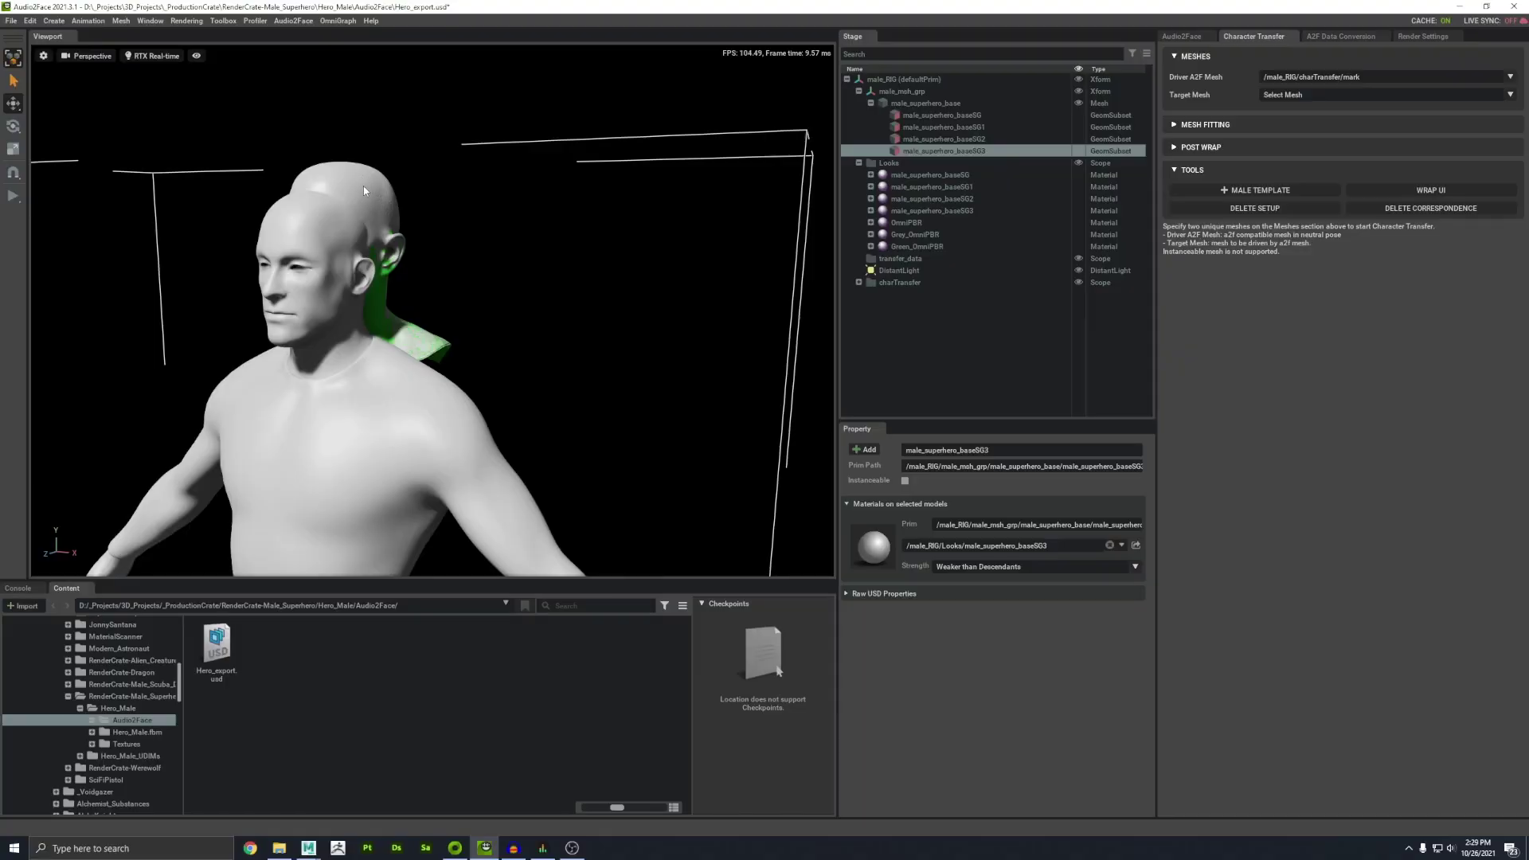
{"action": "scroll", "coordinate": [360, 170], "scroll_direction": "down", "scroll_amount": 5}
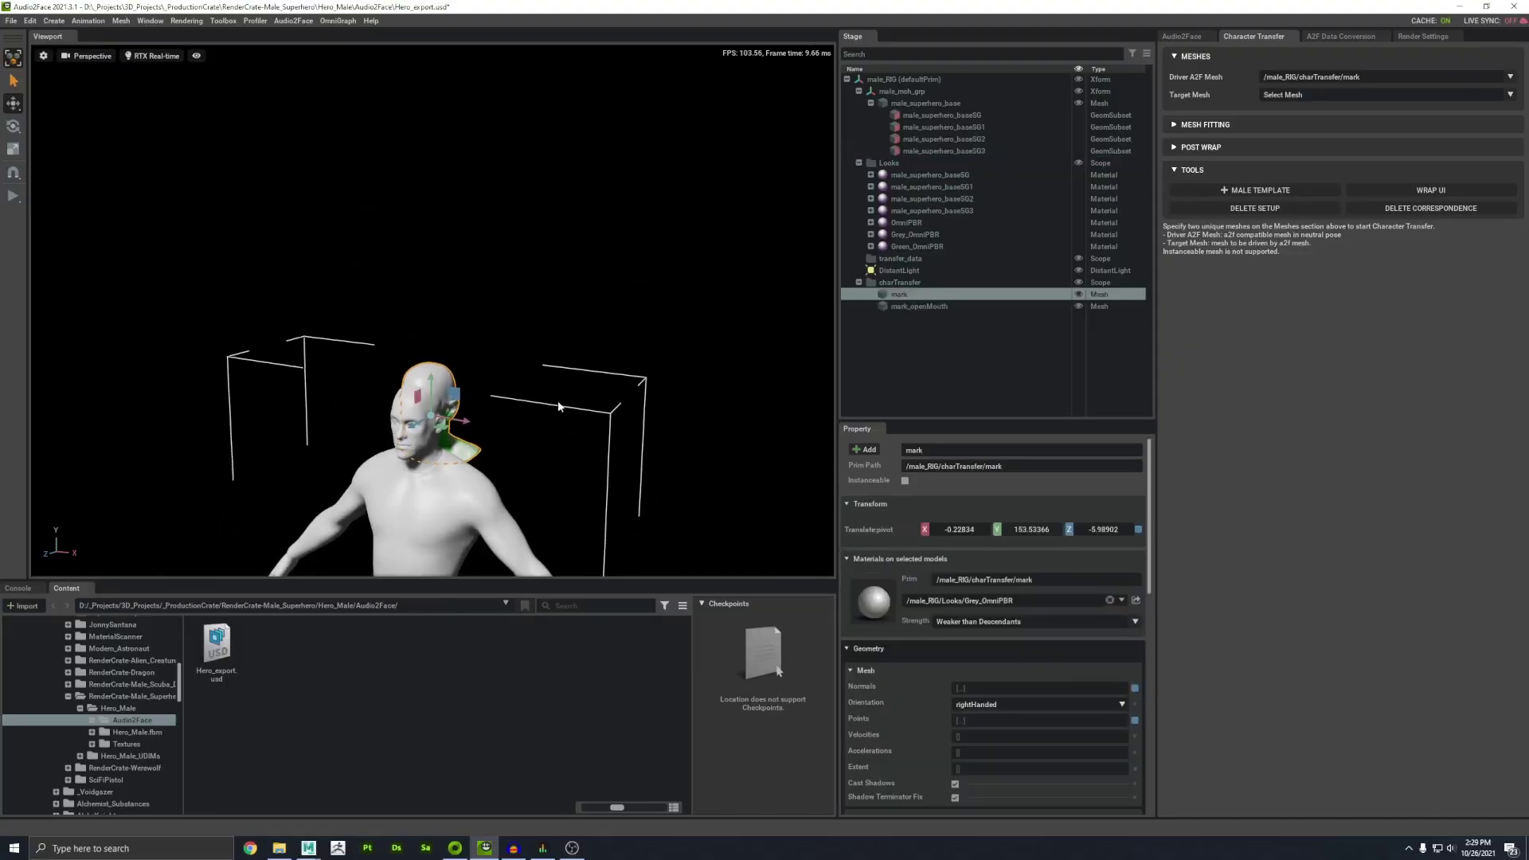
{"action": "scroll", "coordinate": [451, 556], "scroll_direction": "down", "scroll_amount": 3}
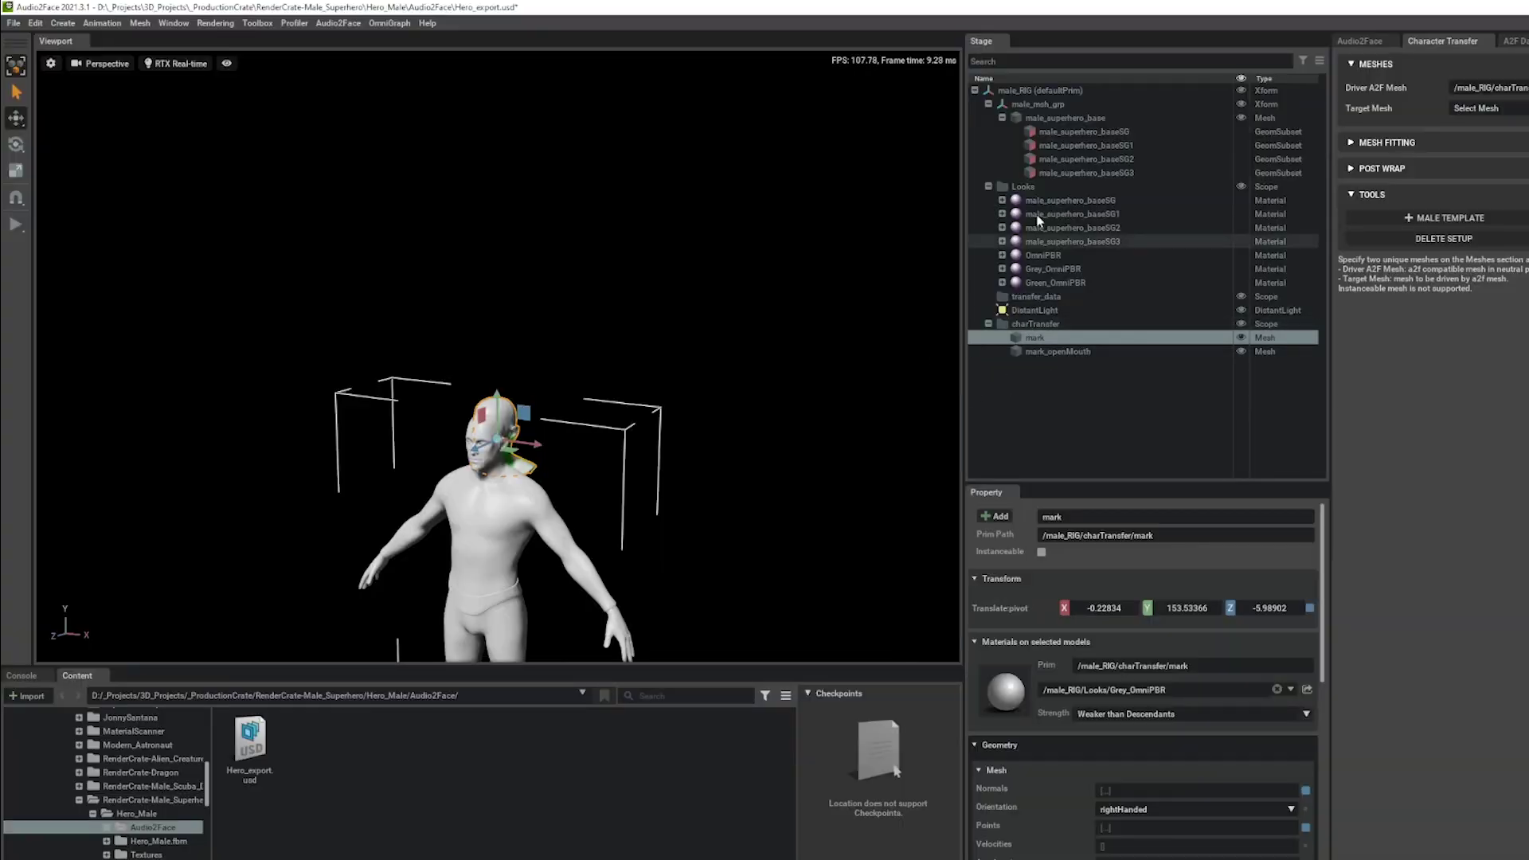
Move the mark and mark_openMouth heads together beside the superhero's head and scale them uniformly to about 0.8.
{"action": "left_click", "coordinate": [1045, 352], "text": "ctrl"}
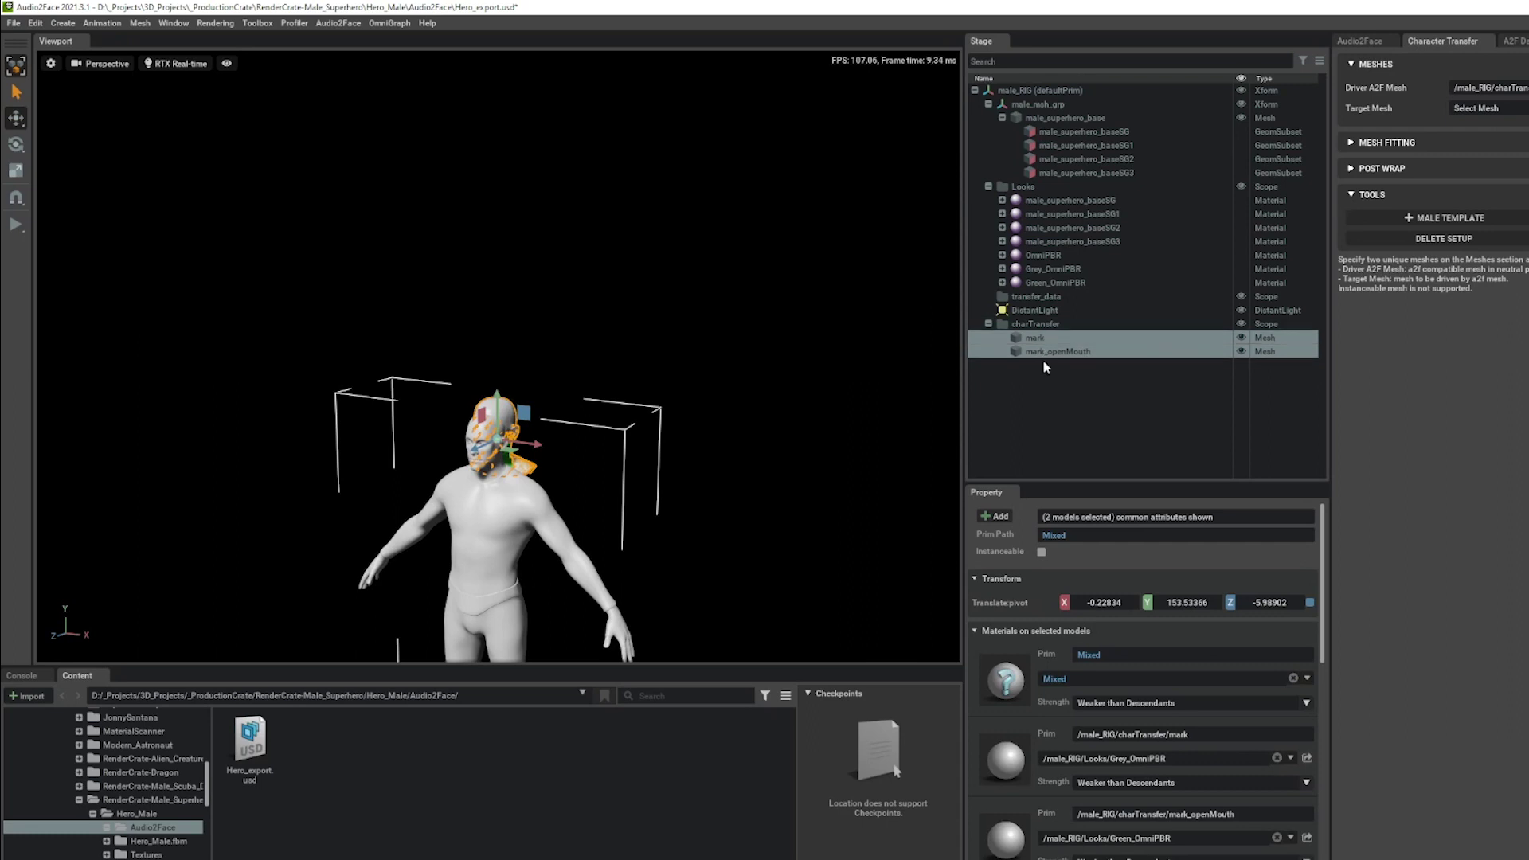
{"action": "scroll", "coordinate": [940, 423], "scroll_direction": "up", "scroll_amount": 5}
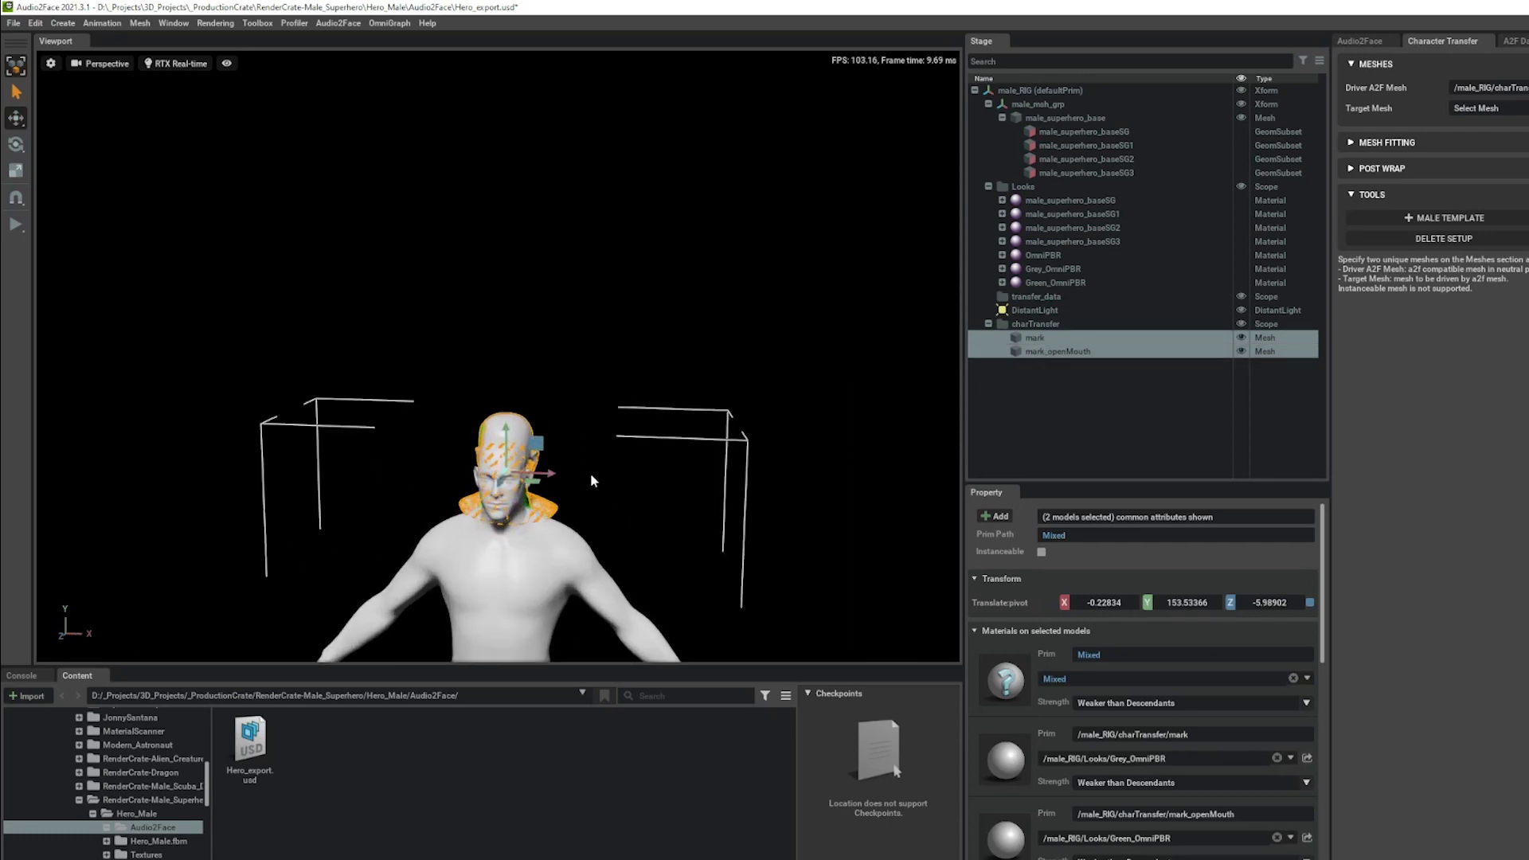
{"action": "left_click_drag", "start_coordinate": [578, 462], "coordinate": [611, 420]}
{"action": "scroll", "coordinate": [615, 408], "scroll_direction": "up", "scroll_amount": 5}
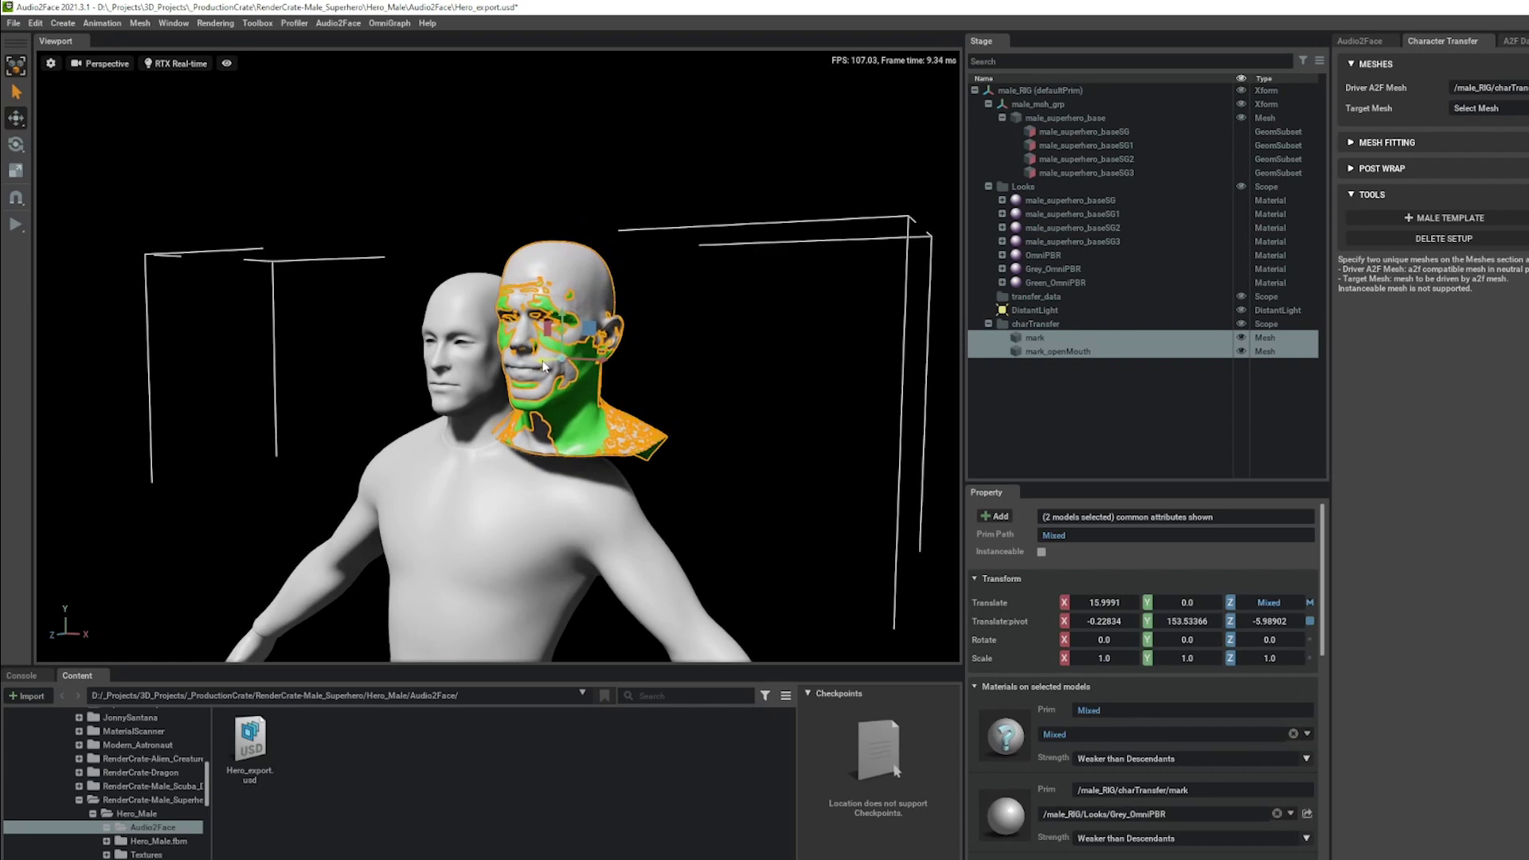
{"action": "scroll", "coordinate": [544, 366], "scroll_direction": "up", "scroll_amount": 3}
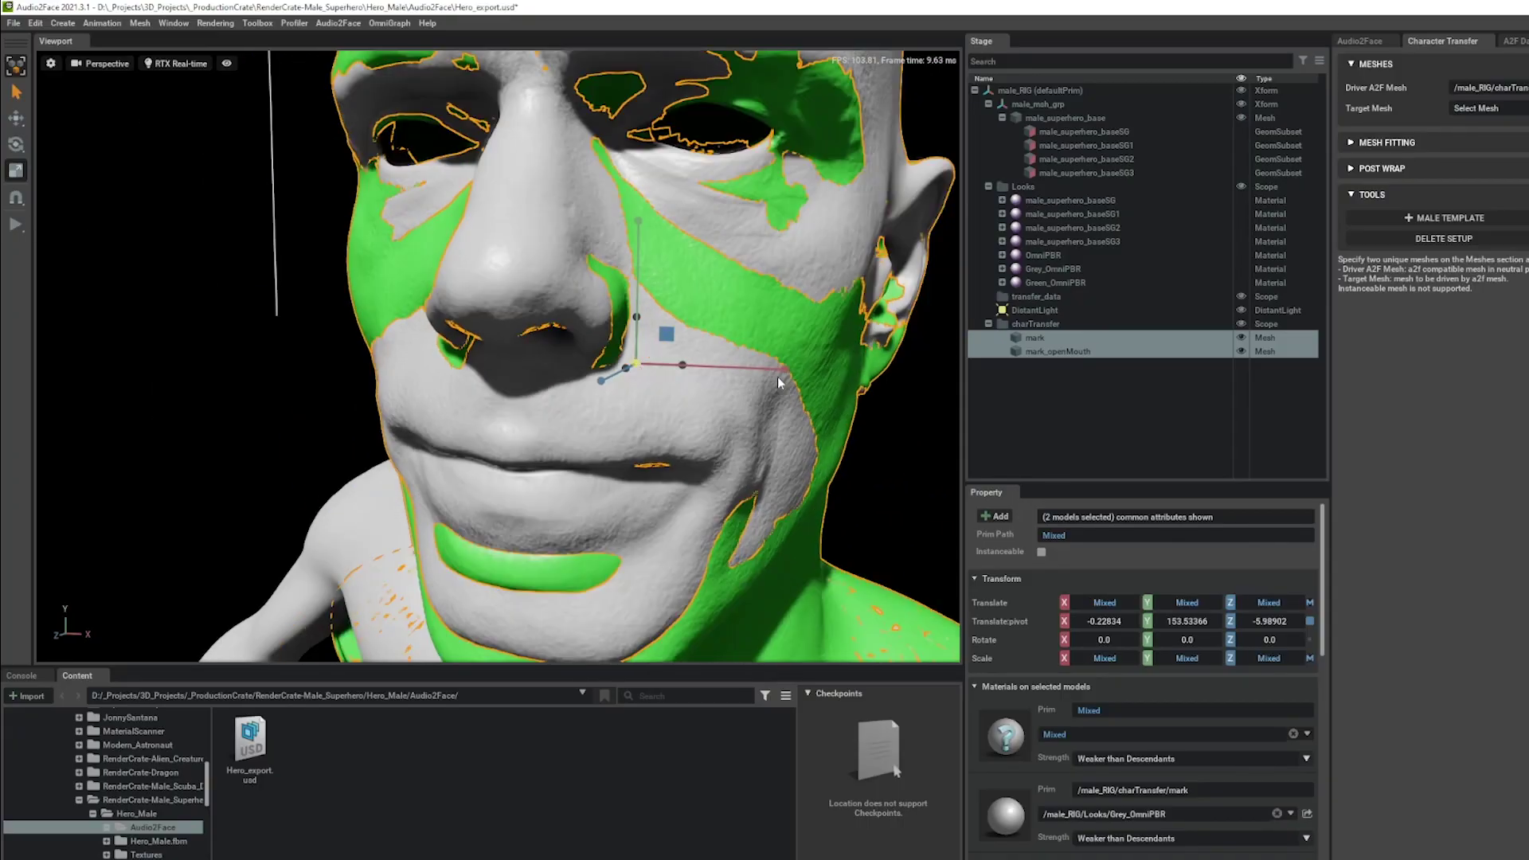
{"action": "scroll", "coordinate": [779, 383], "scroll_direction": "down", "scroll_amount": 5}
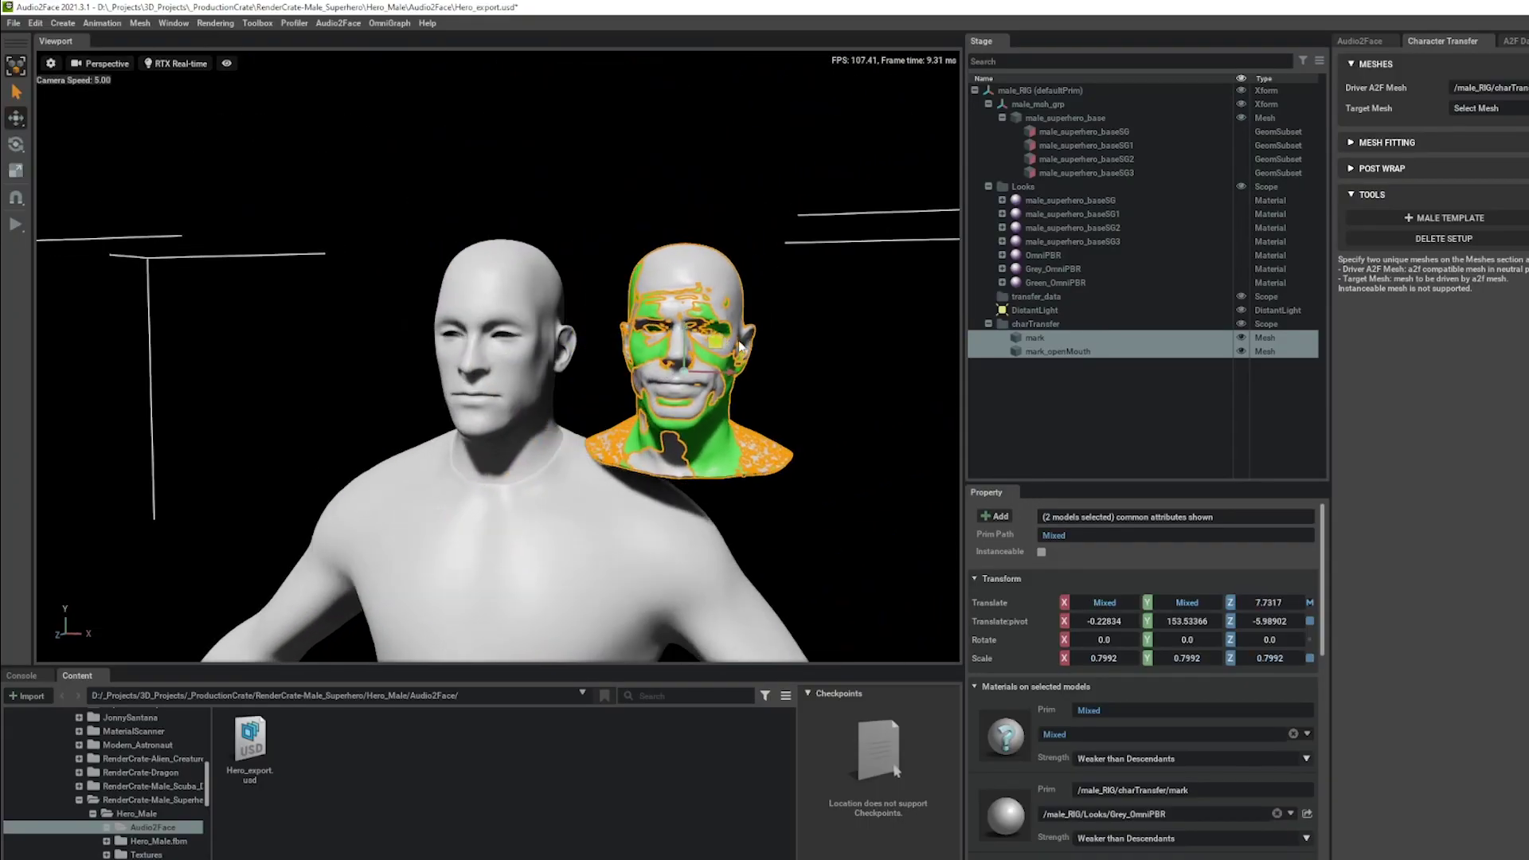
Move only the mark_openMouth head to the opposite side of the superhero's head, at about -25 in X.
{"action": "left_click", "coordinate": [1058, 352]}
{"action": "left_click_drag", "start_coordinate": [708, 367], "coordinate": [835, 475]}
{"action": "scroll", "coordinate": [835, 476], "scroll_direction": "up", "scroll_amount": 3}
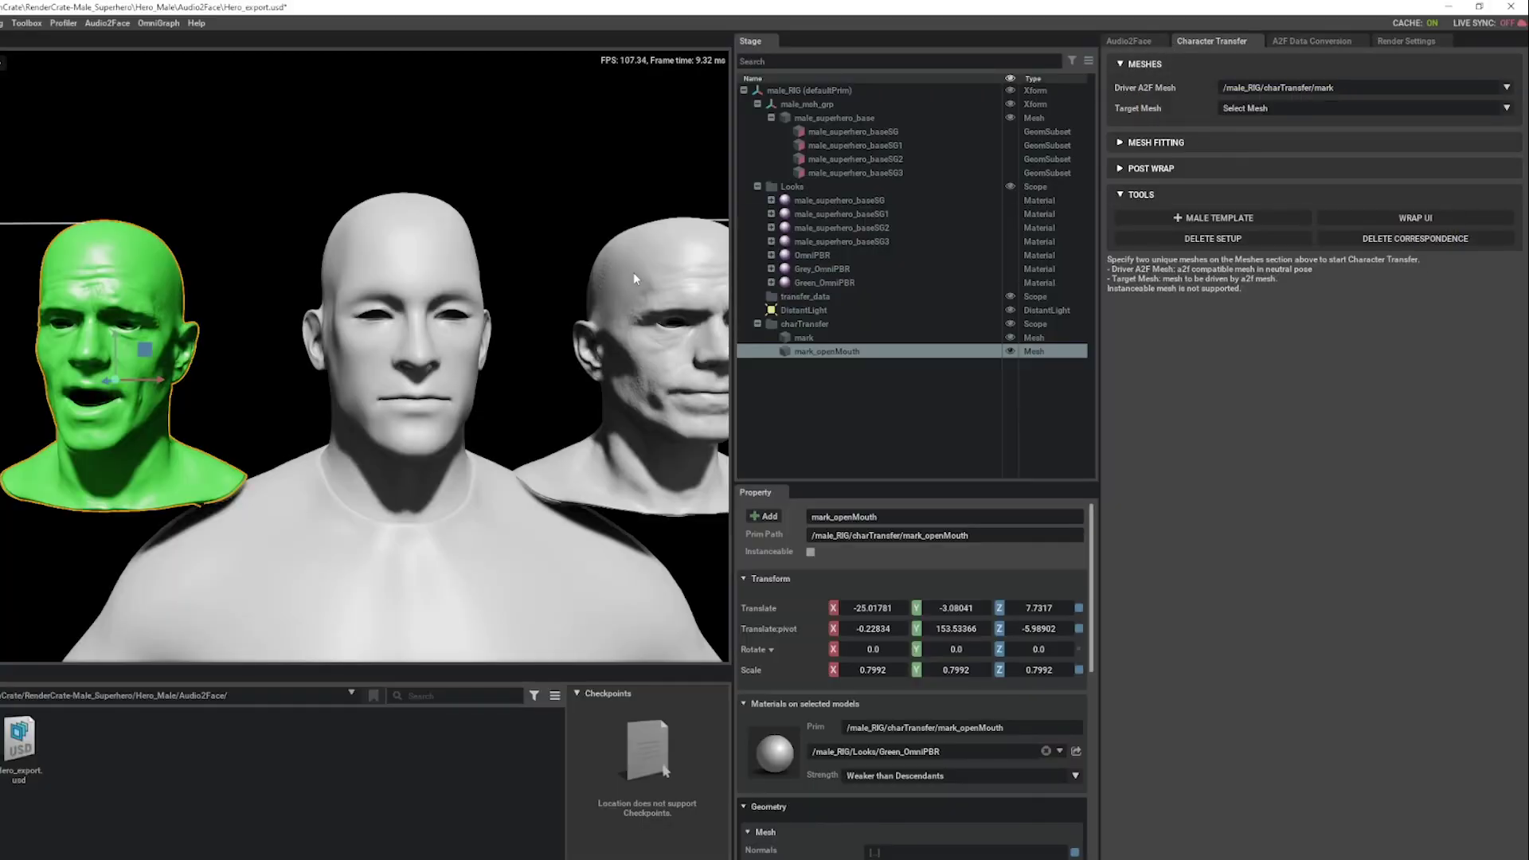
Set male_superhero_base as the target mesh for Character Transfer, with mark_openMouth as the OpenMouth A2F mesh.
{"action": "left_click", "coordinate": [864, 339]}
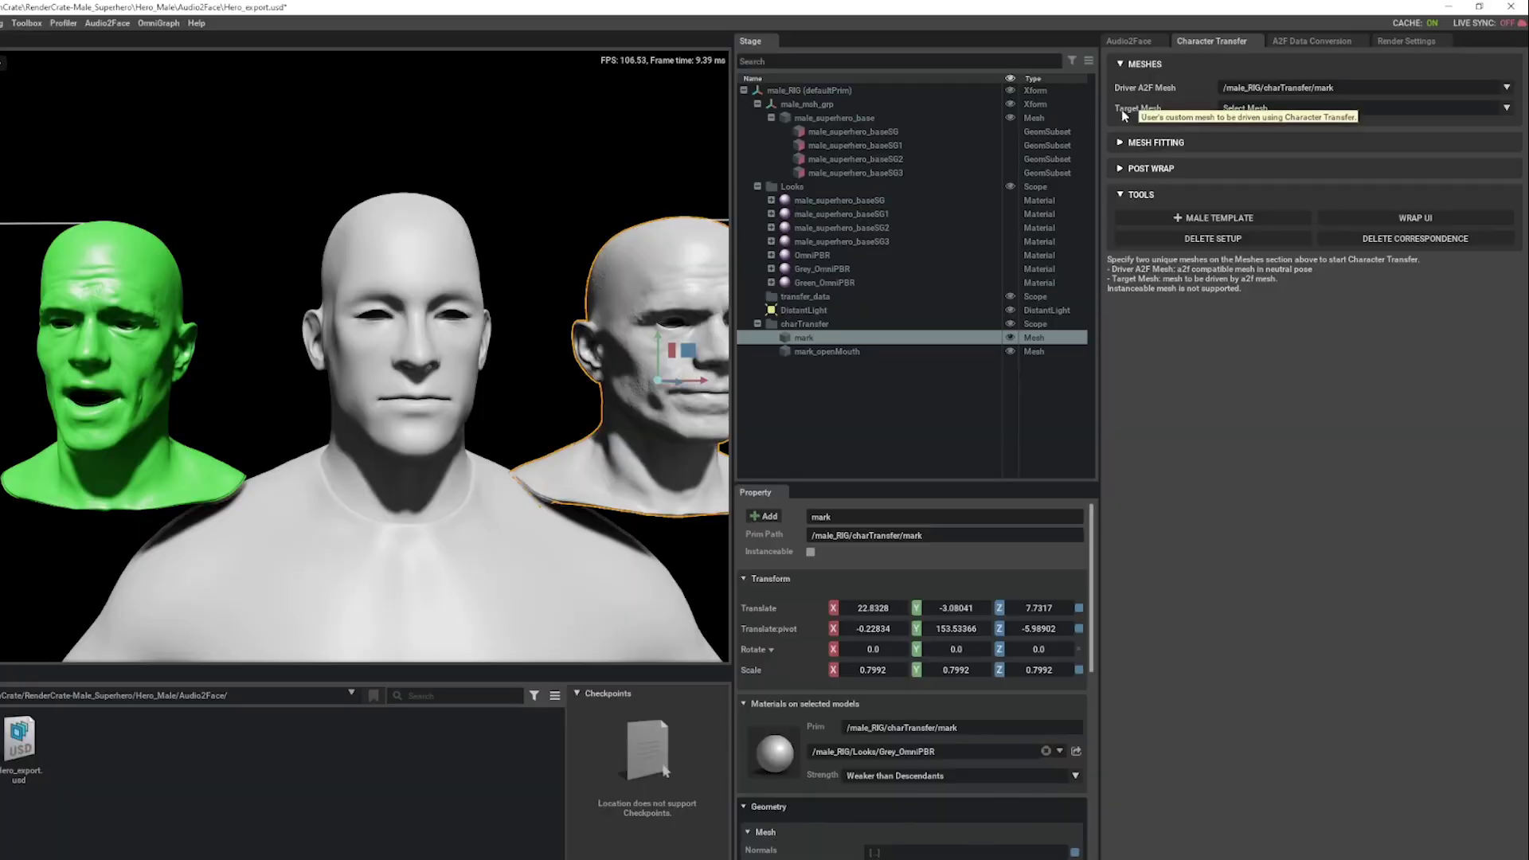
{"action": "left_click", "coordinate": [390, 394]}
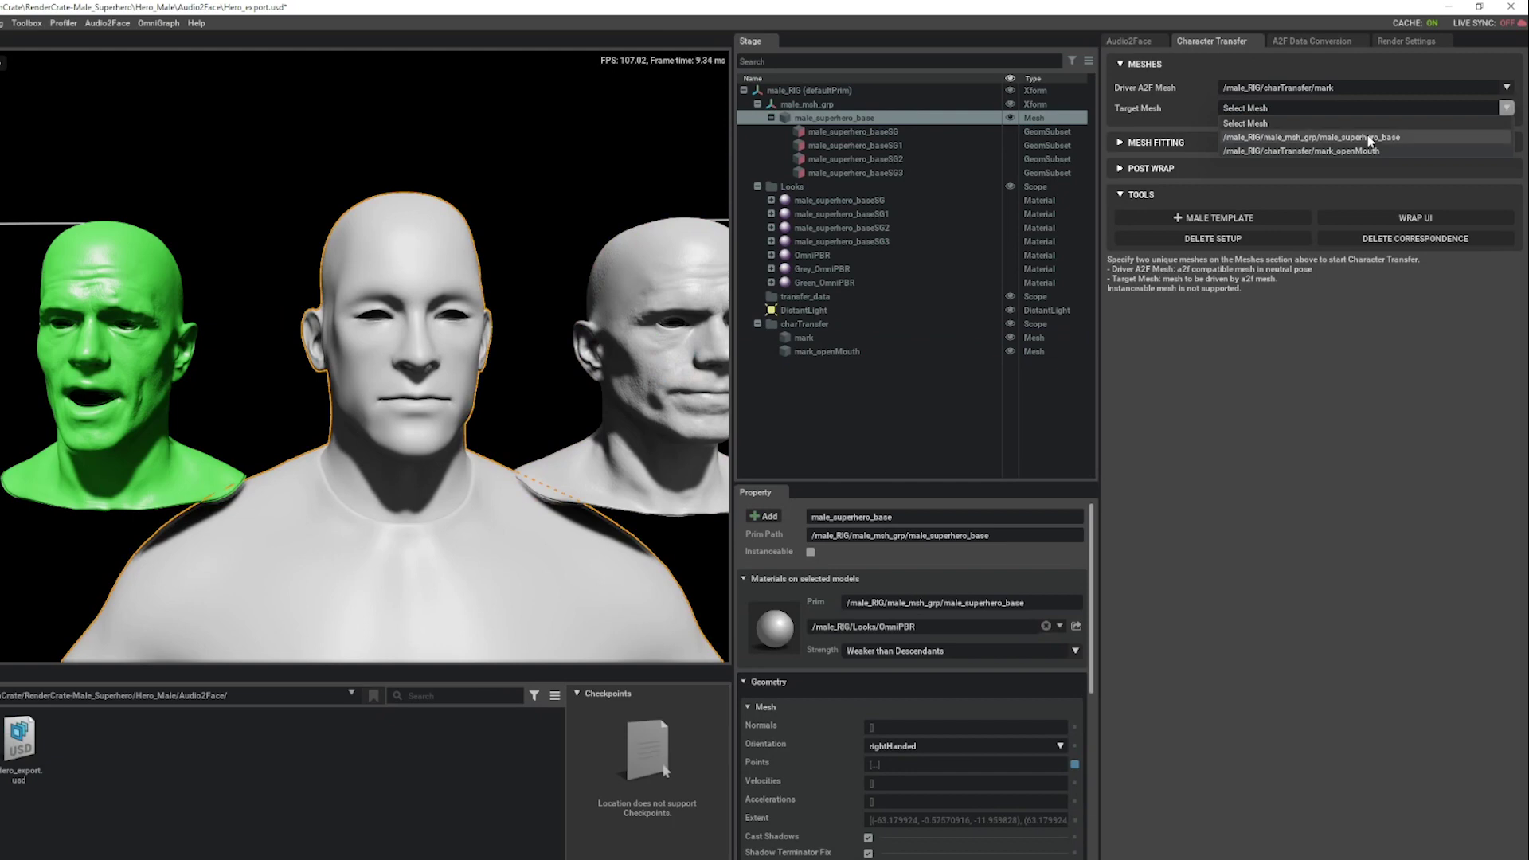
{"action": "left_click", "coordinate": [1369, 138]}
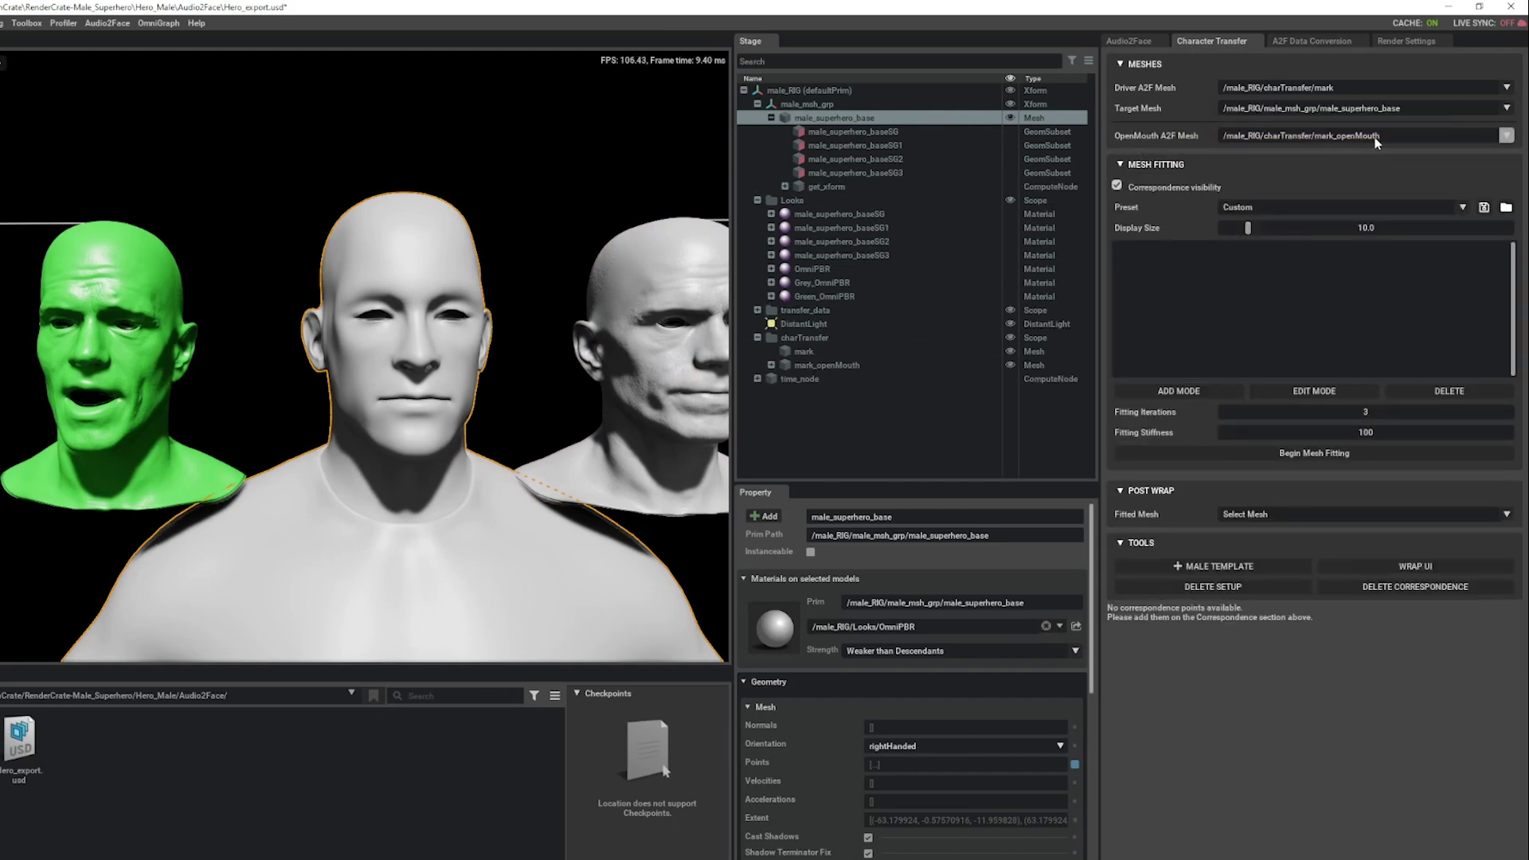
Add matching correspondence points on the nose tip and both sides of the nose of mark_openMouth and the superhero head.
{"action": "left_click", "coordinate": [94, 363]}
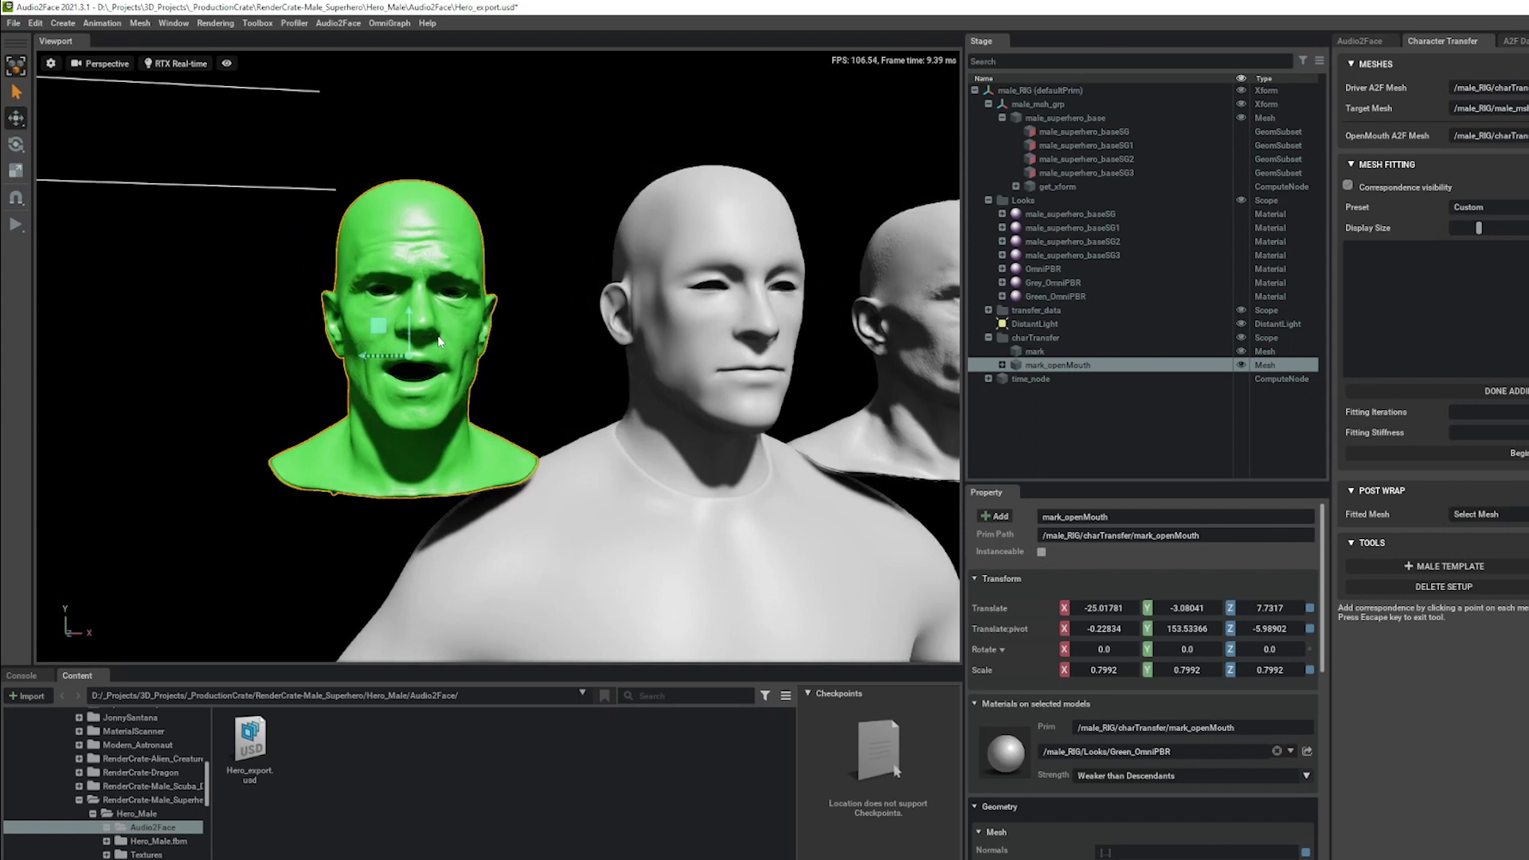
{"action": "left_click_drag", "start_coordinate": [439, 341], "coordinate": [712, 278], "text": "alt"}
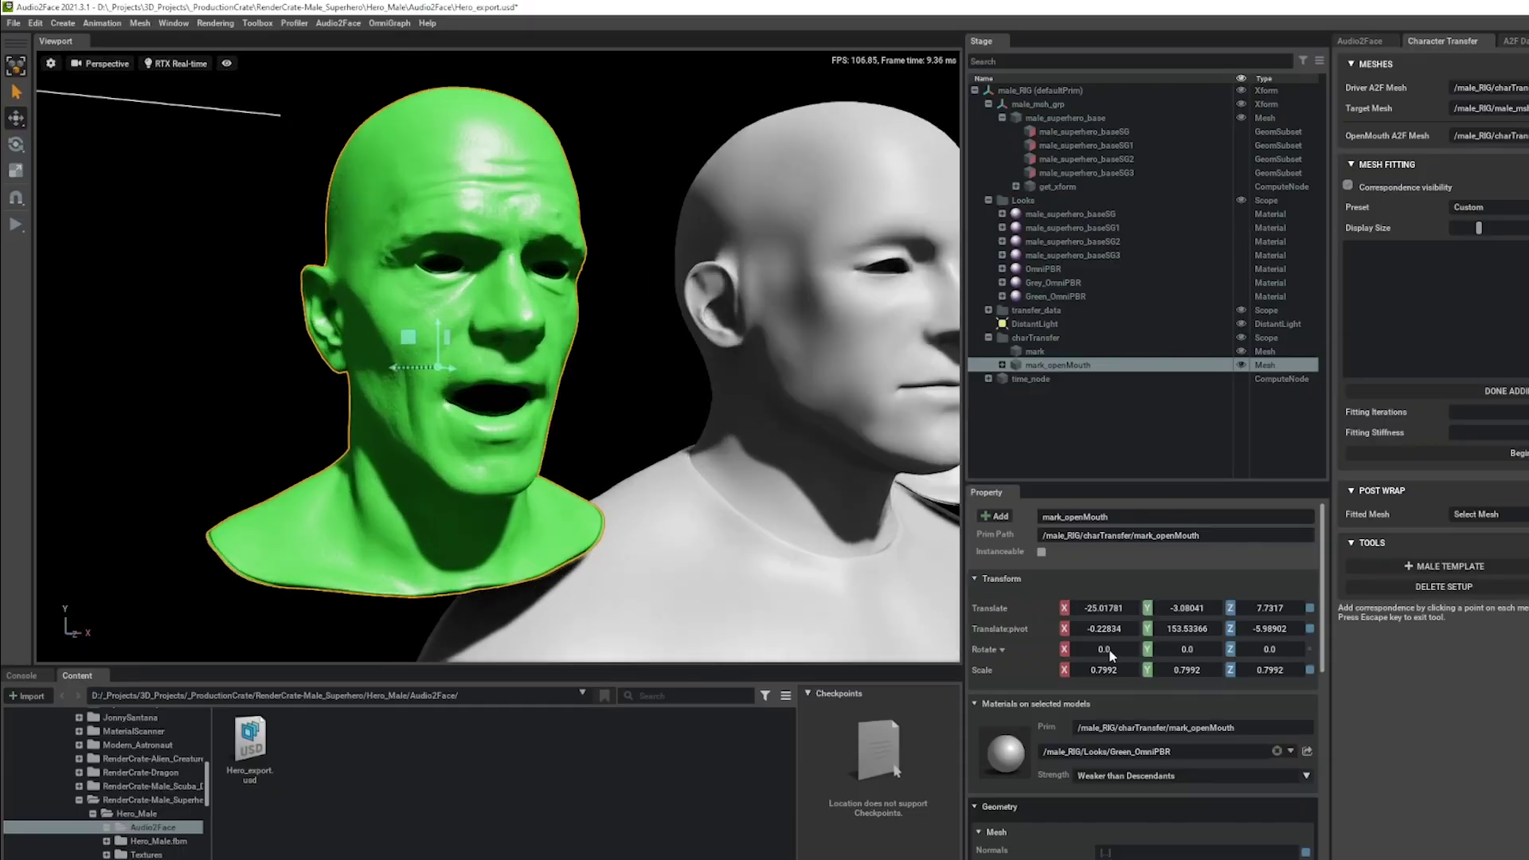
{"action": "scroll", "coordinate": [452, 403], "scroll_direction": "up", "scroll_amount": 3}
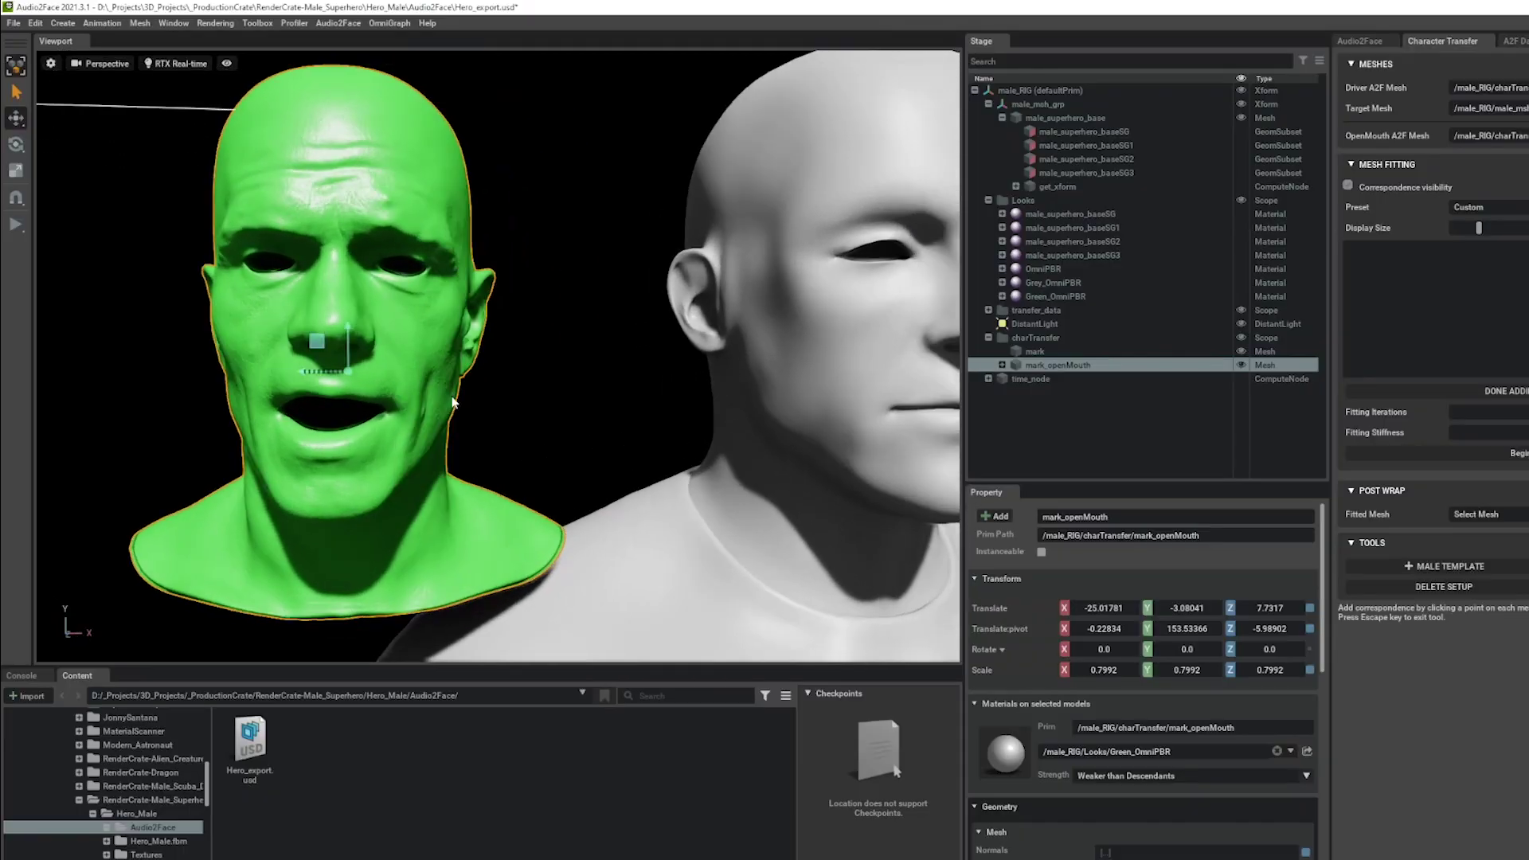
{"action": "scroll", "coordinate": [398, 323], "scroll_direction": "up", "scroll_amount": 2}
{"action": "middle_click_drag", "start_coordinate": [717, 437], "coordinate": [364, 422]}
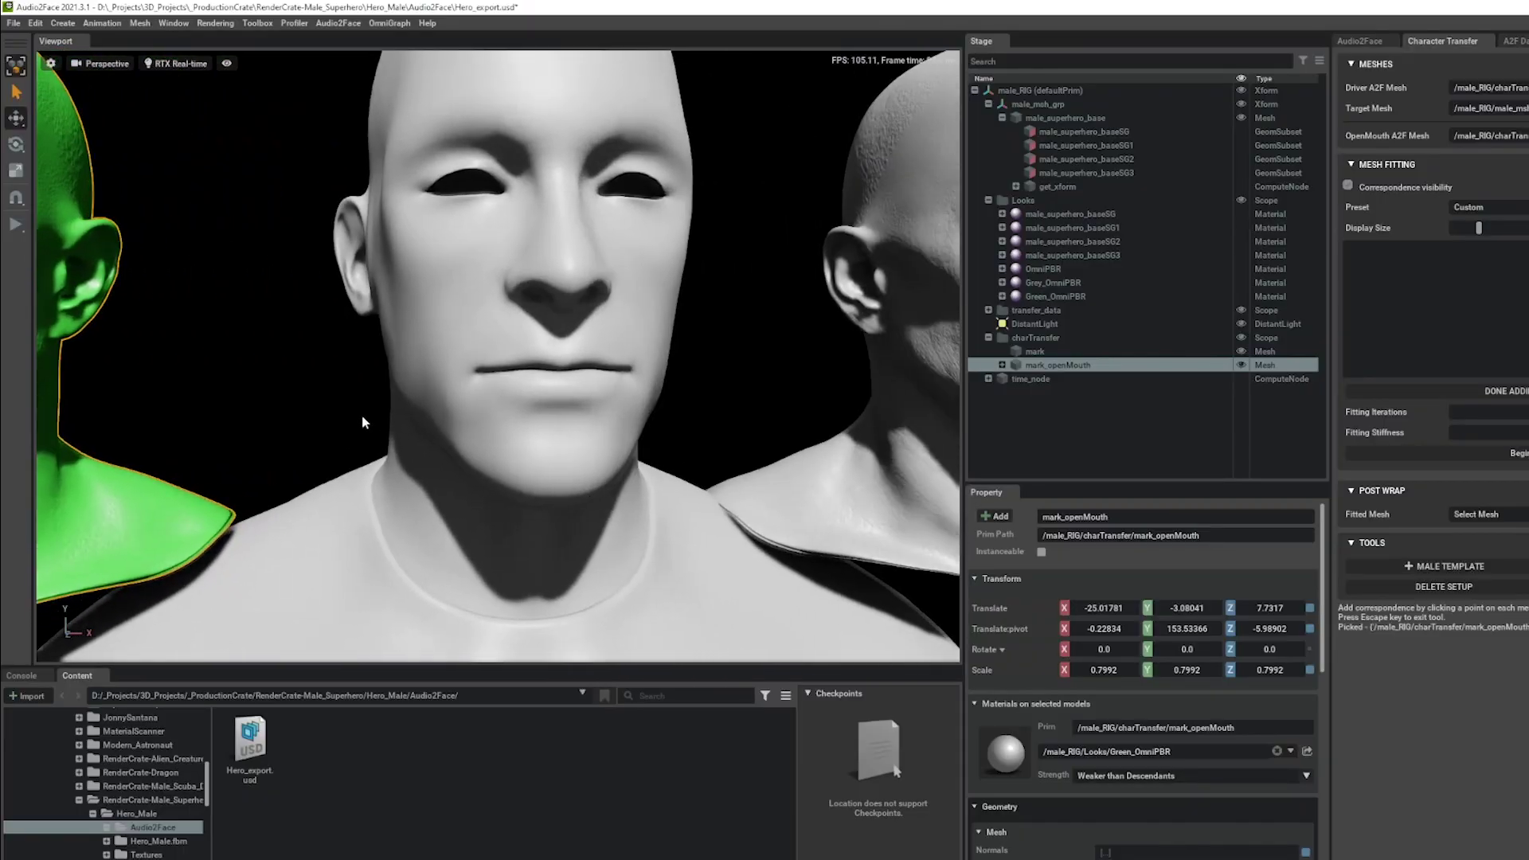
{"action": "left_click_drag", "start_coordinate": [444, 437], "coordinate": [566, 410], "text": "alt"}
{"action": "left_click_drag", "start_coordinate": [582, 492], "coordinate": [398, 323], "text": "alt"}
{"action": "left_click", "coordinate": [434, 334]}
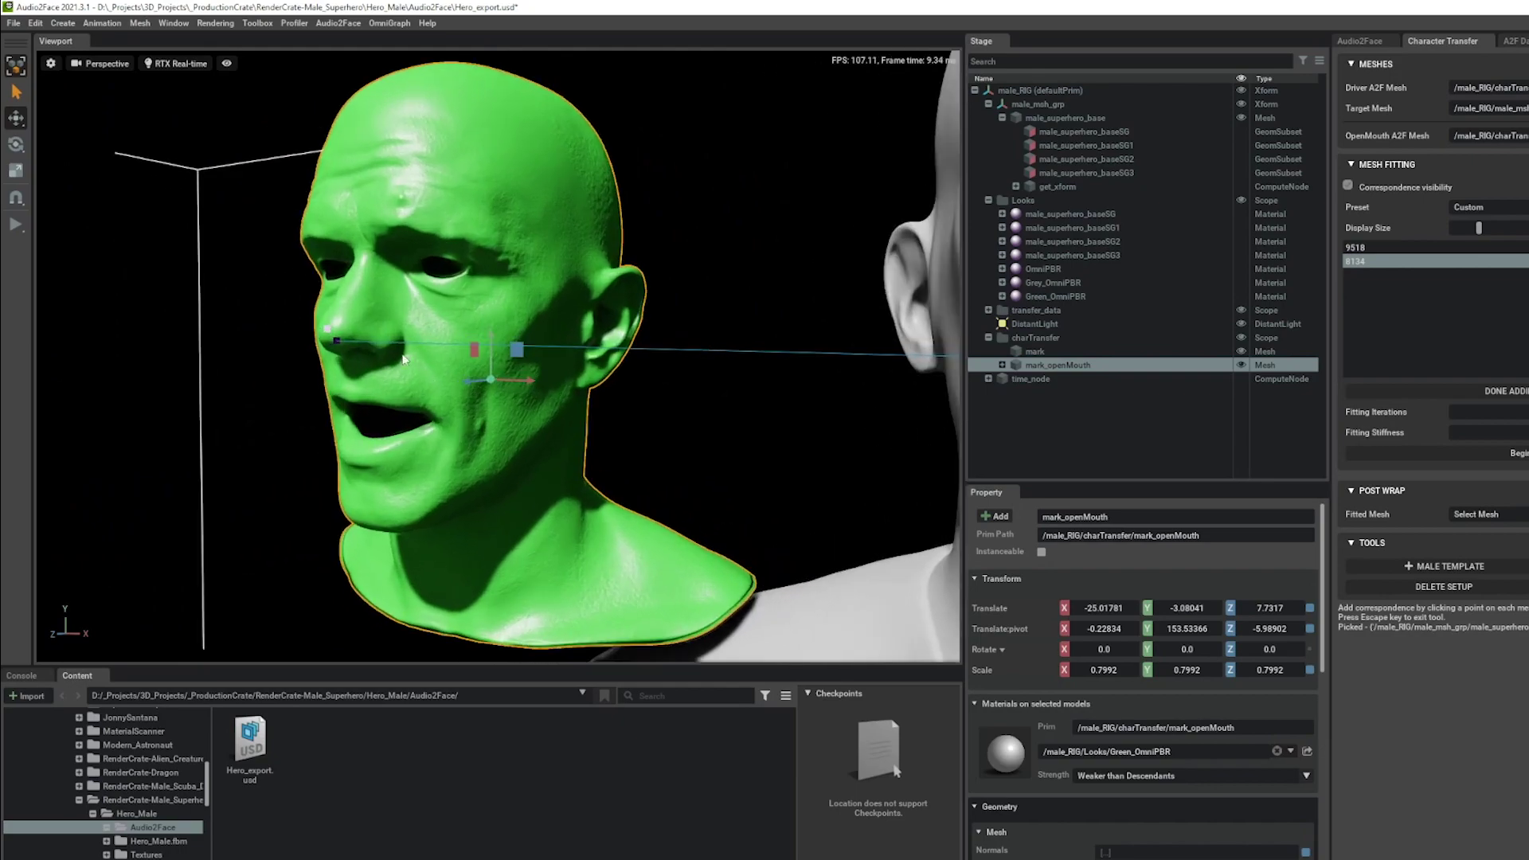
{"action": "left_click_drag", "start_coordinate": [406, 352], "coordinate": [283, 327], "text": "alt"}
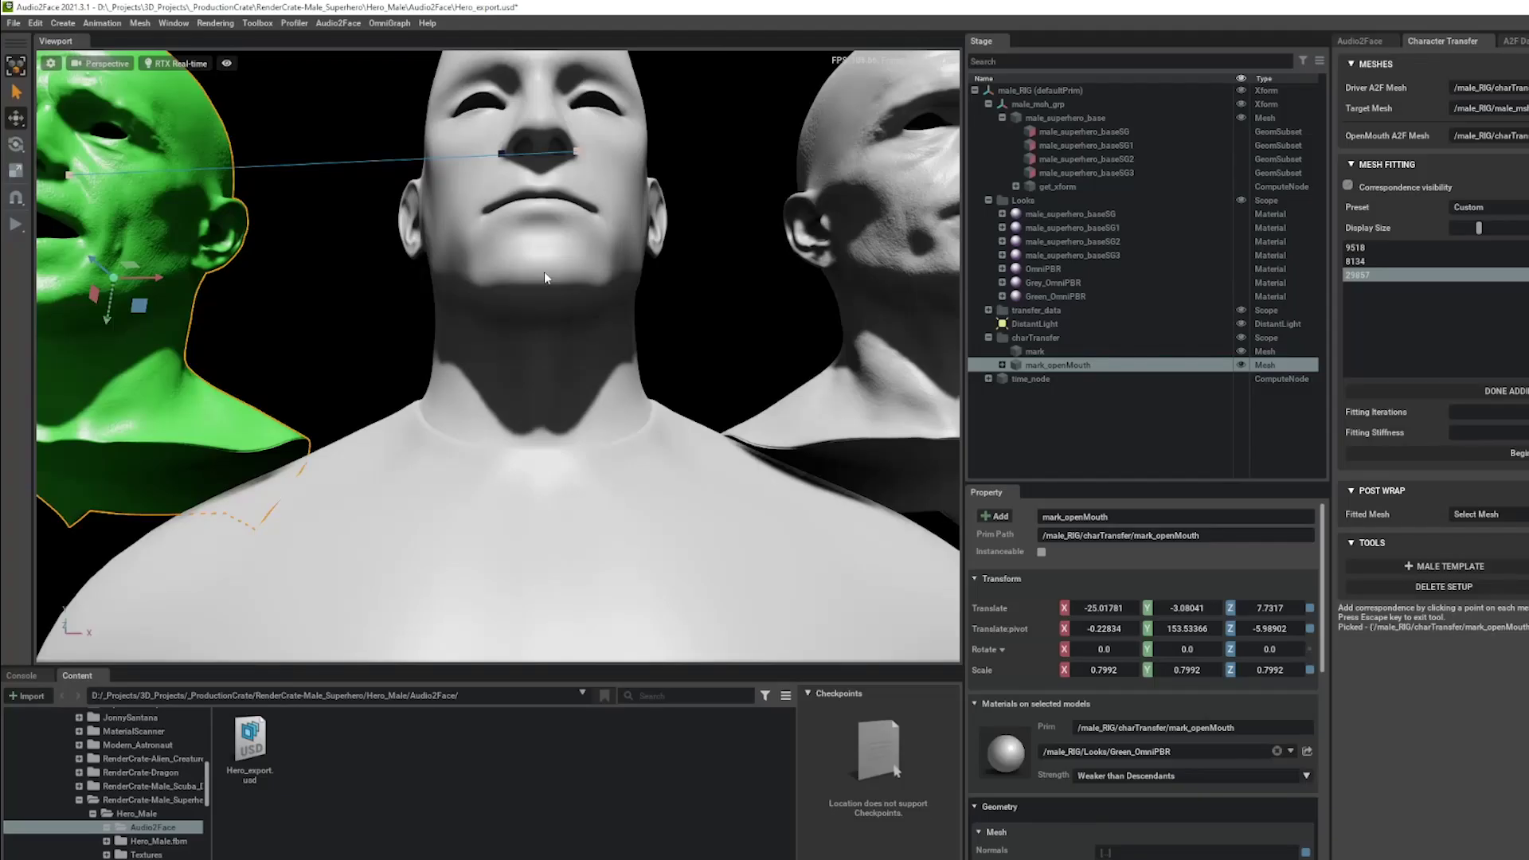
Add correspondence points for the chin, both nostrils and the brow area on the two heads.
{"action": "left_click_drag", "start_coordinate": [543, 271], "coordinate": [347, 394], "text": "alt"}
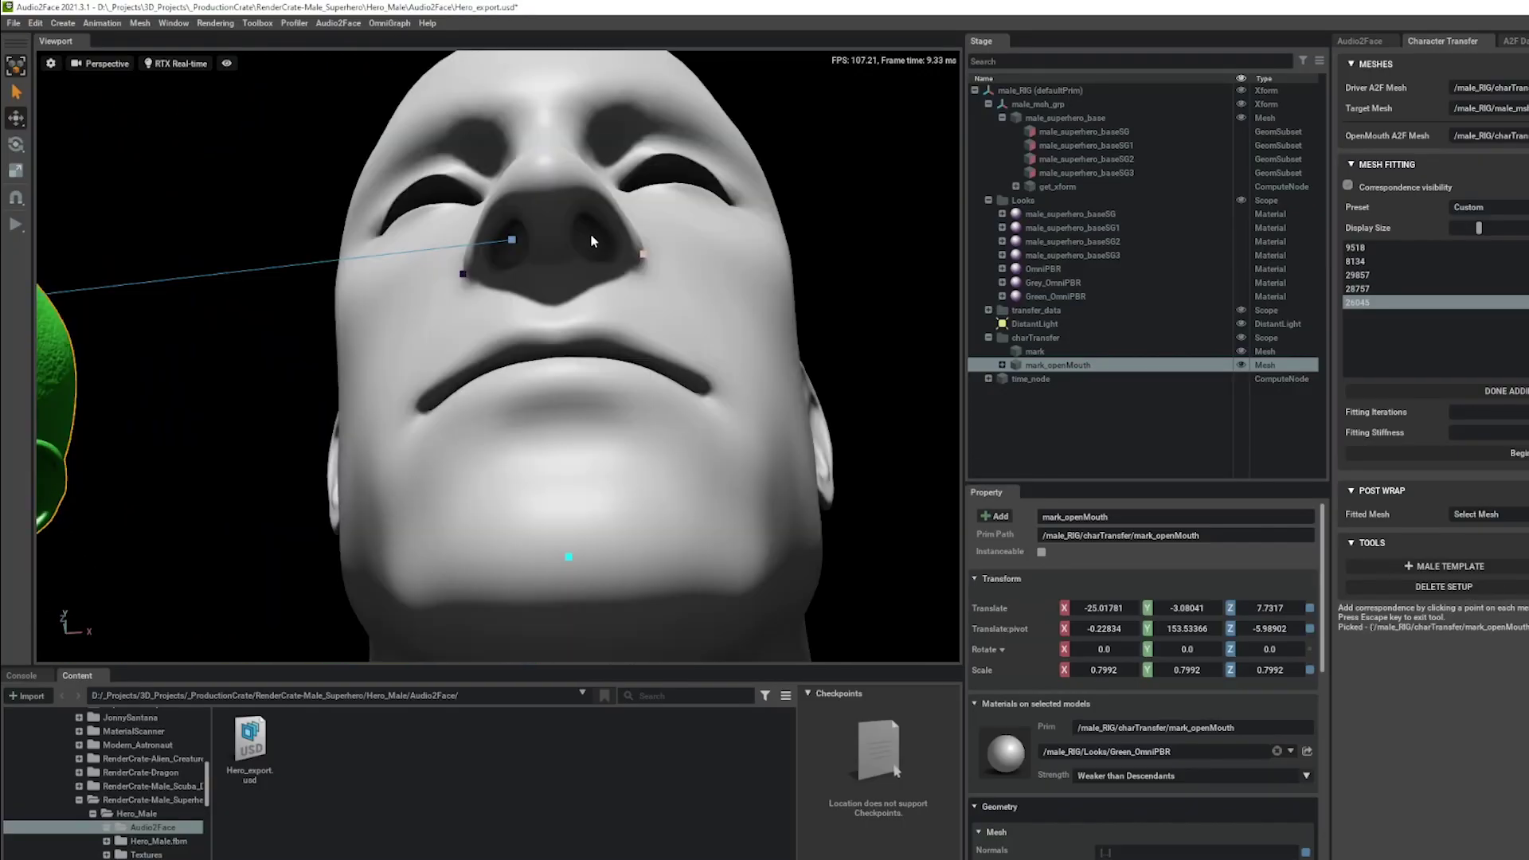
{"action": "left_click", "coordinate": [591, 240]}
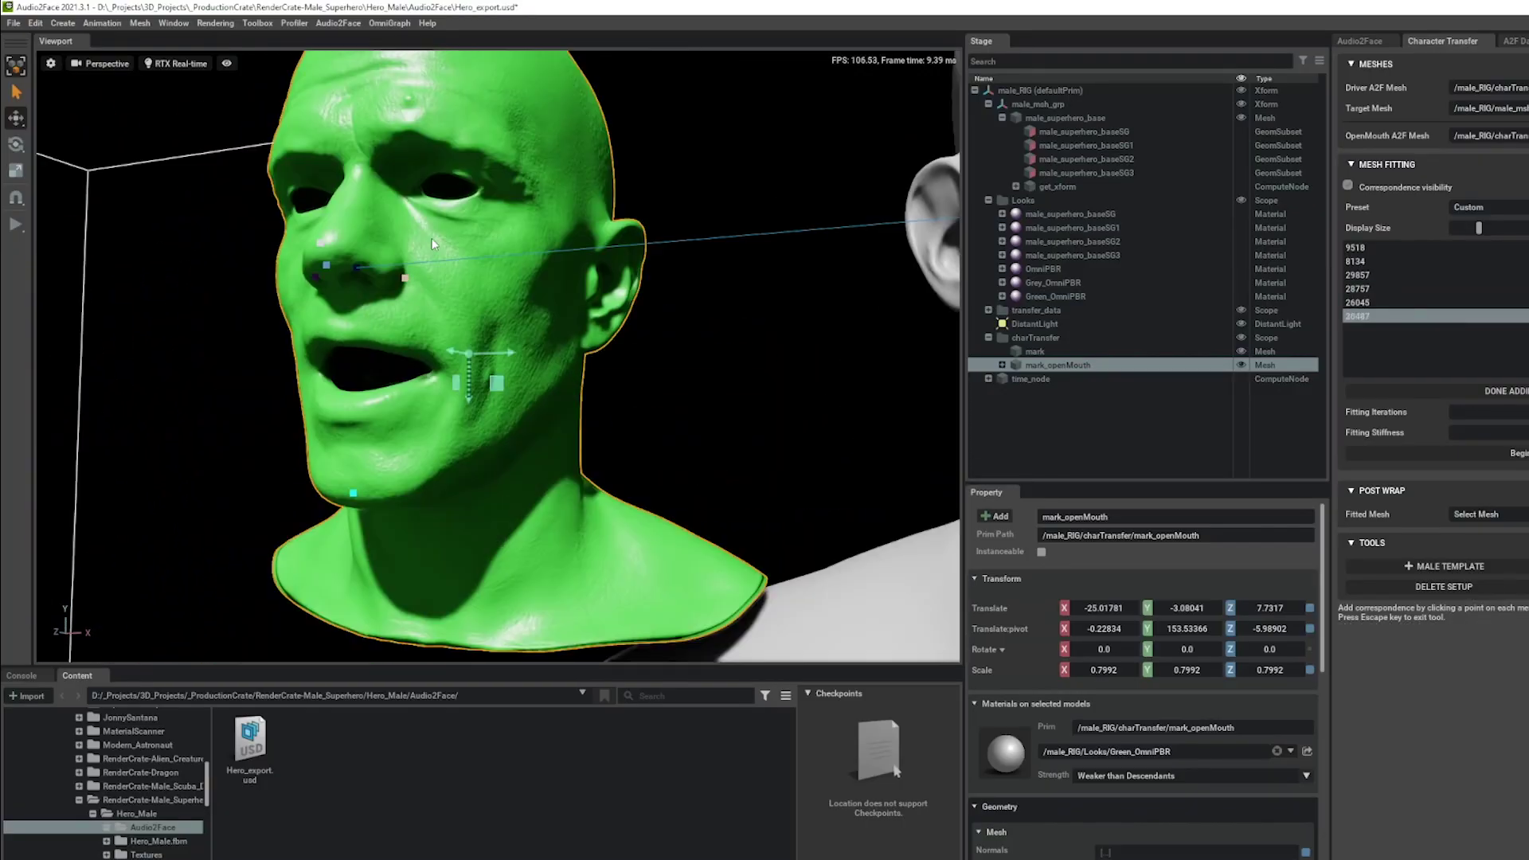
{"action": "left_click", "coordinate": [427, 279]}
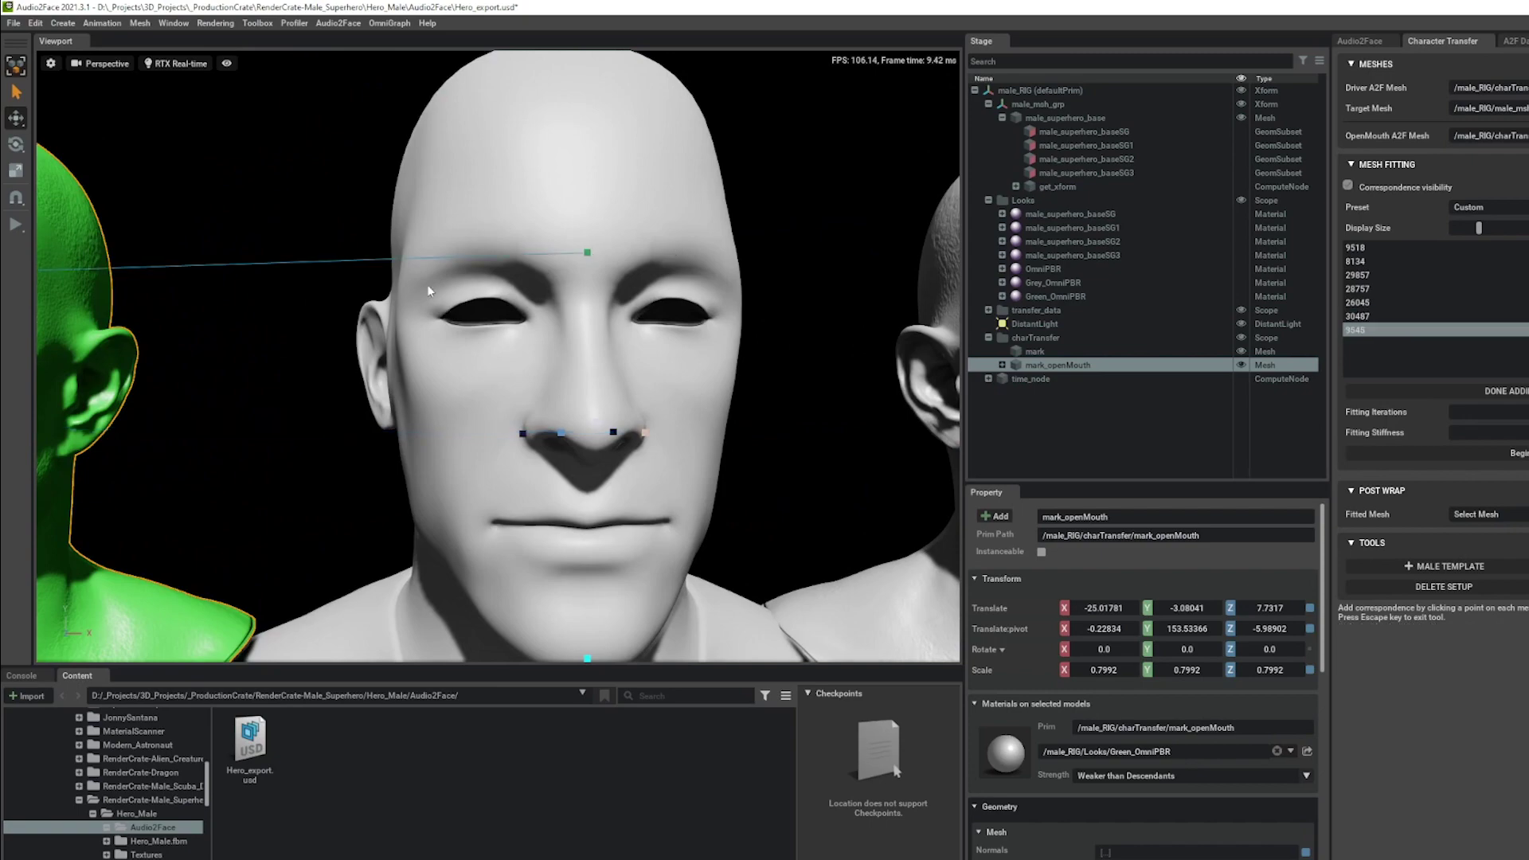
{"action": "left_click", "coordinate": [430, 292]}
{"action": "left_click", "coordinate": [460, 317]}
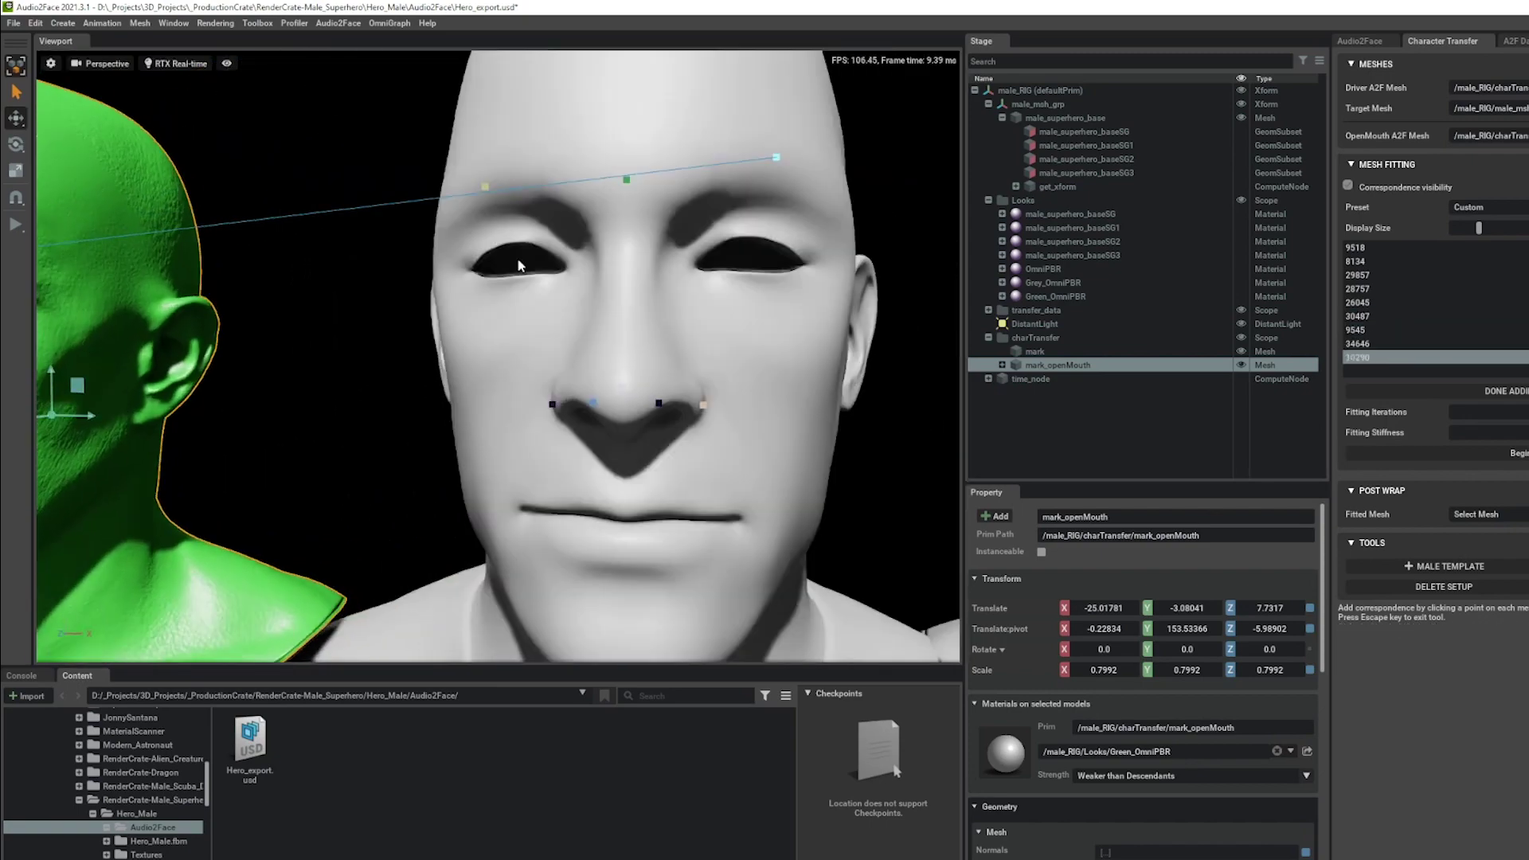
Add correspondence points at the eye corners and eyelids of mark_openMouth and the superhero head.
{"action": "left_click", "coordinate": [518, 265]}
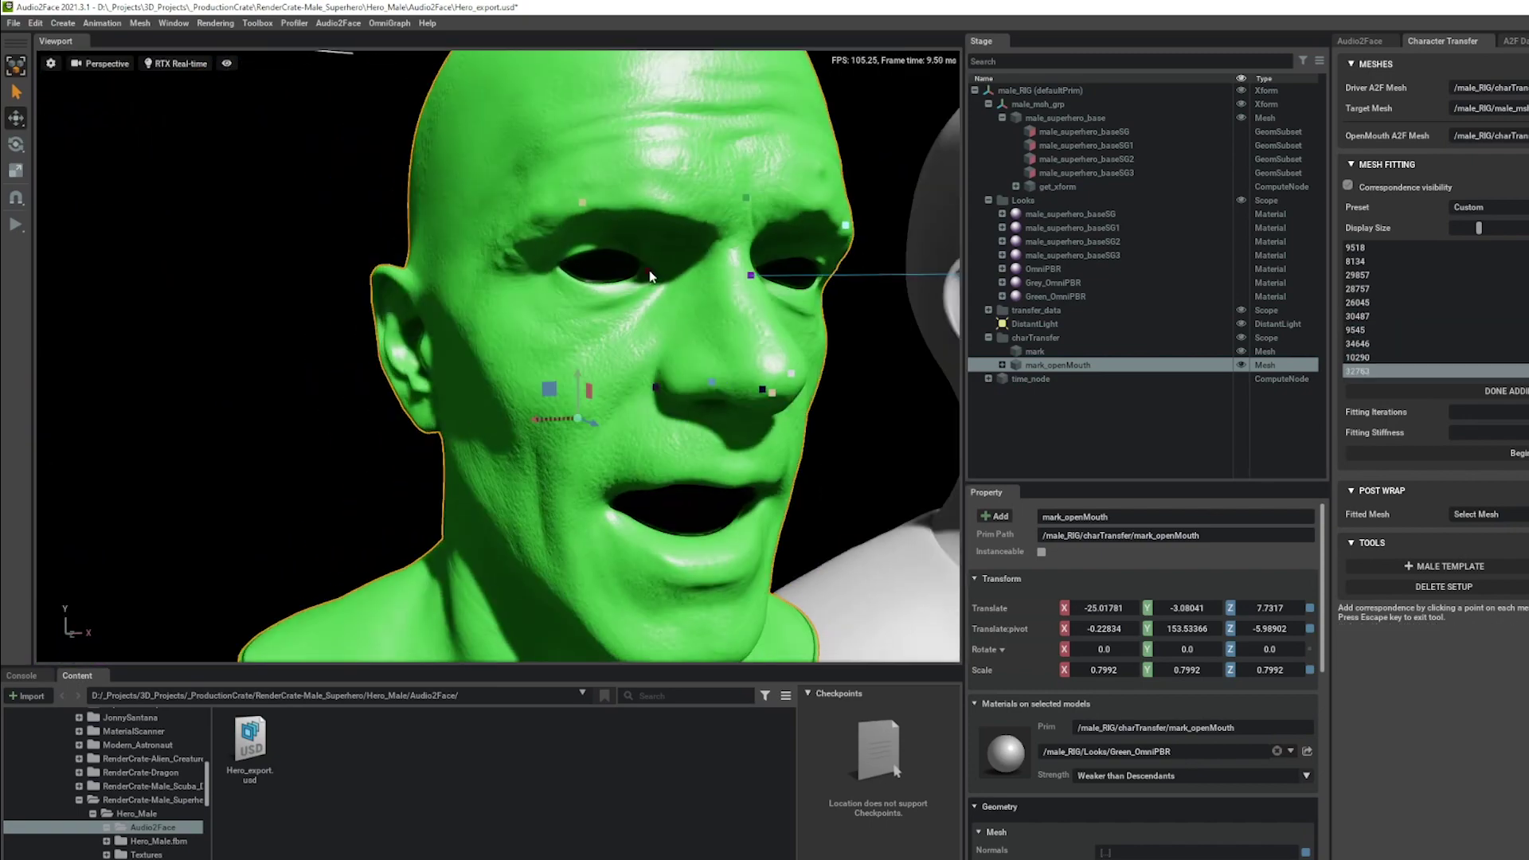
{"action": "left_click", "coordinate": [649, 271]}
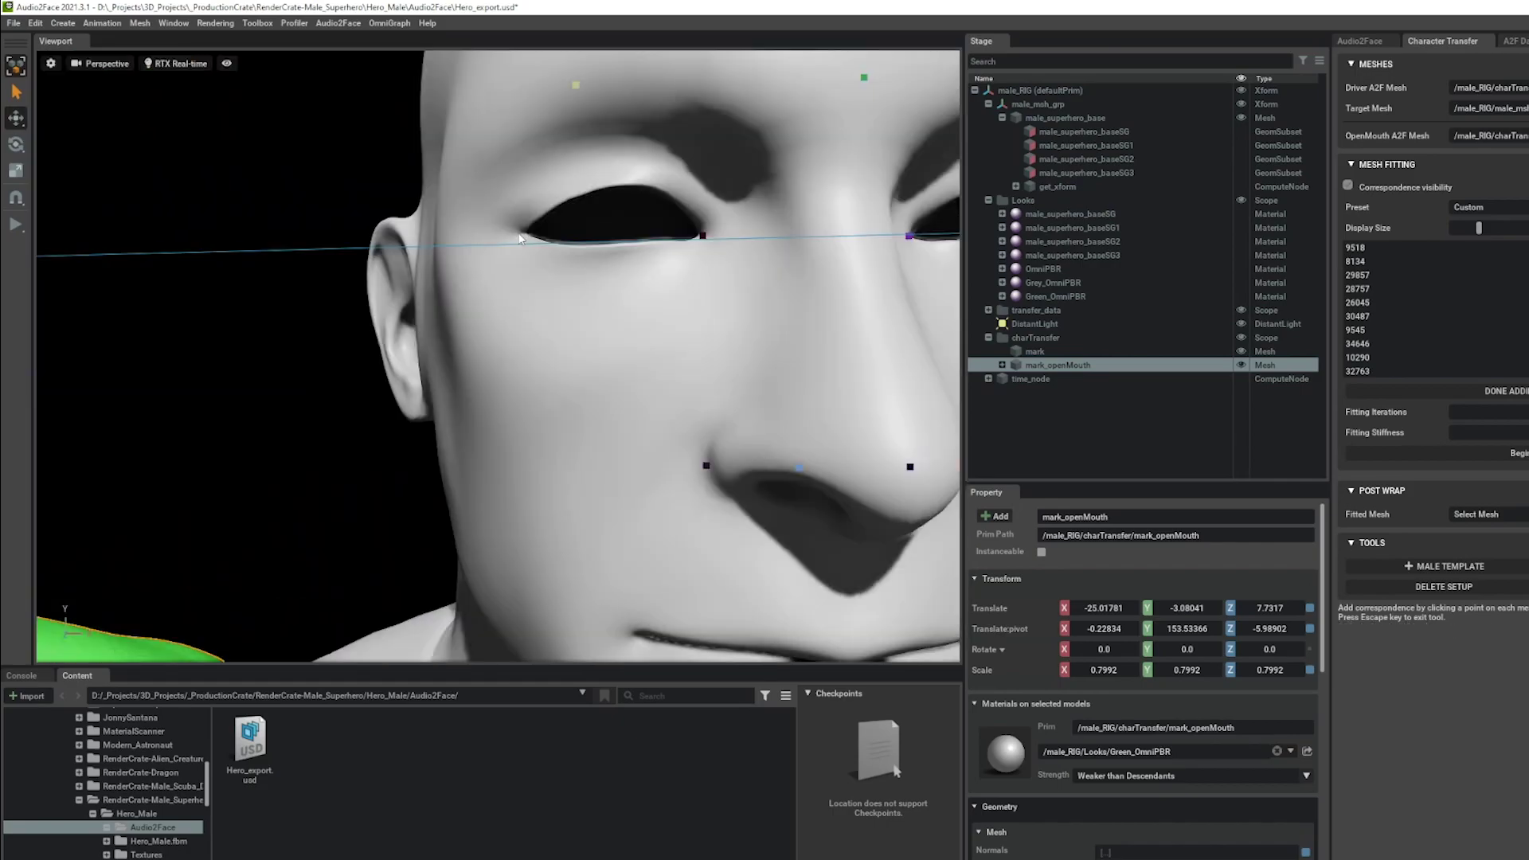
{"action": "left_click", "coordinate": [519, 239]}
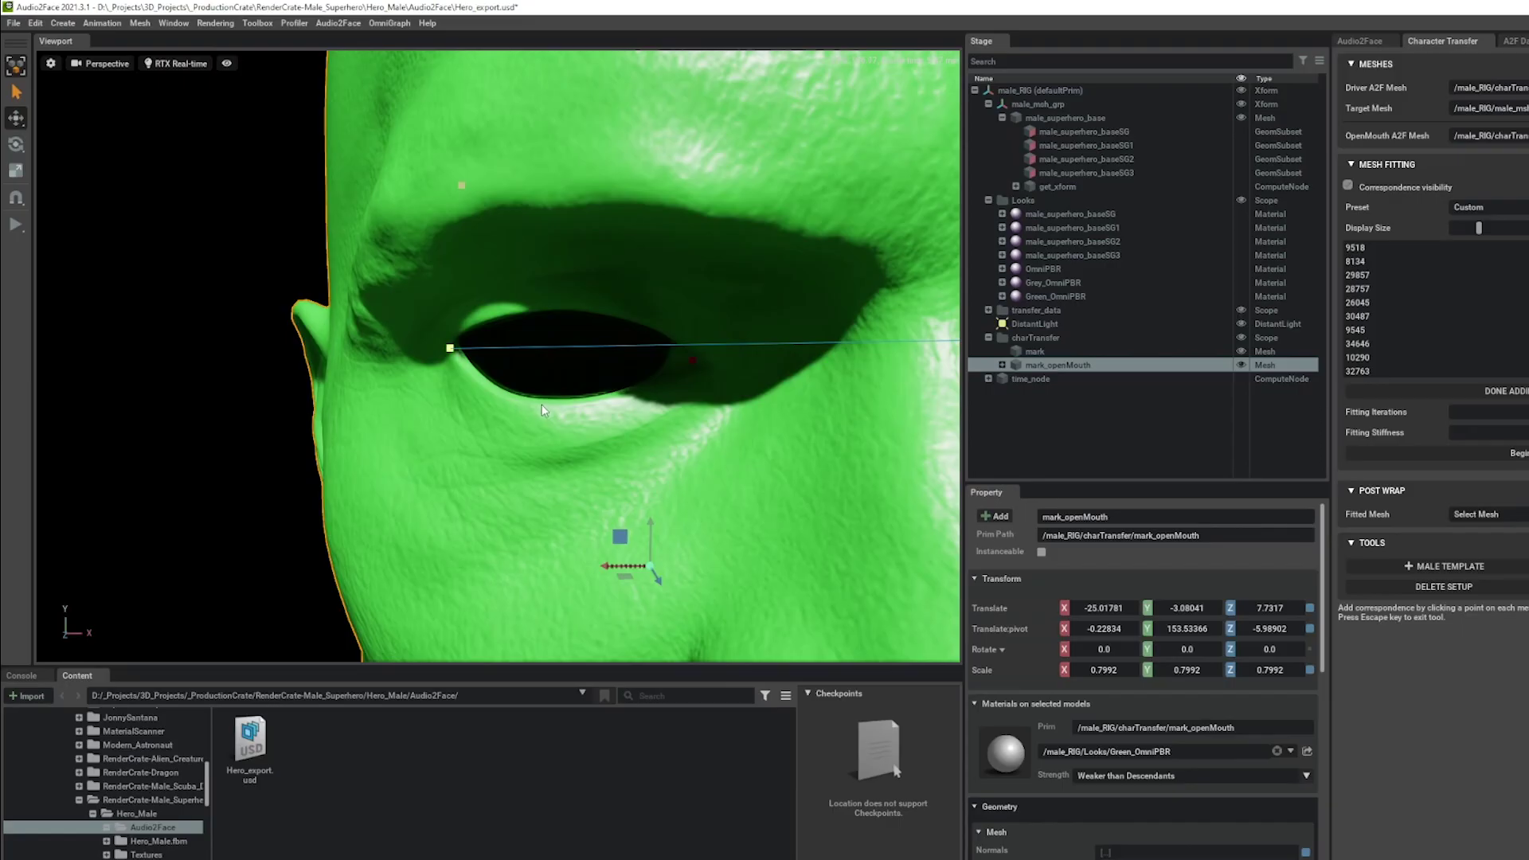
{"action": "left_click", "coordinate": [513, 379]}
{"action": "left_click", "coordinate": [504, 347]}
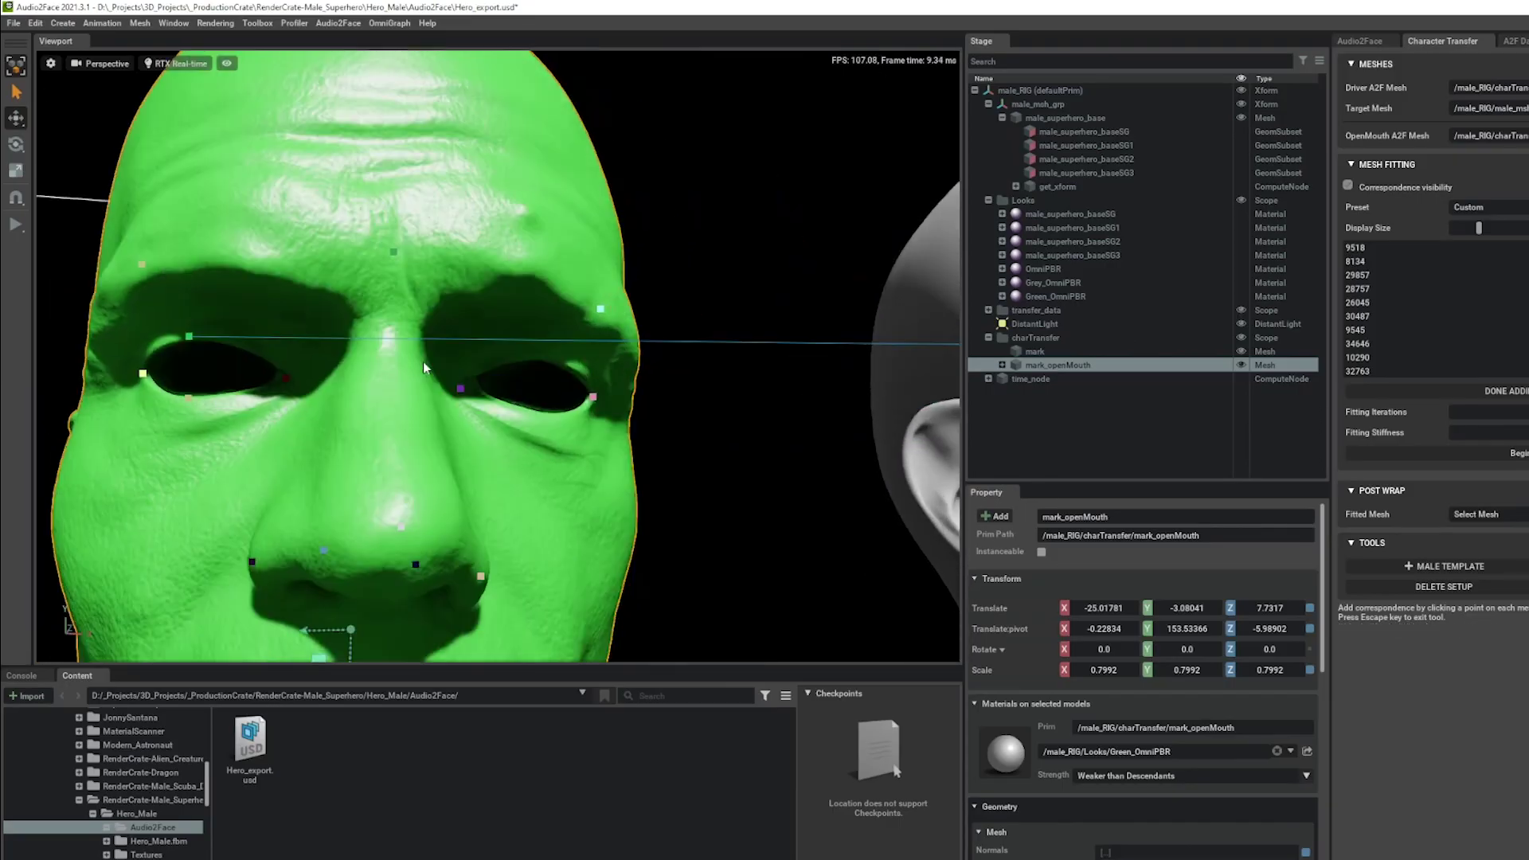
Place the remaining eyelid points and matching points along the sides of the face in front of the ears.
{"action": "left_click", "coordinate": [424, 365]}
{"action": "left_click", "coordinate": [490, 484]}
{"action": "left_click", "coordinate": [618, 269]}
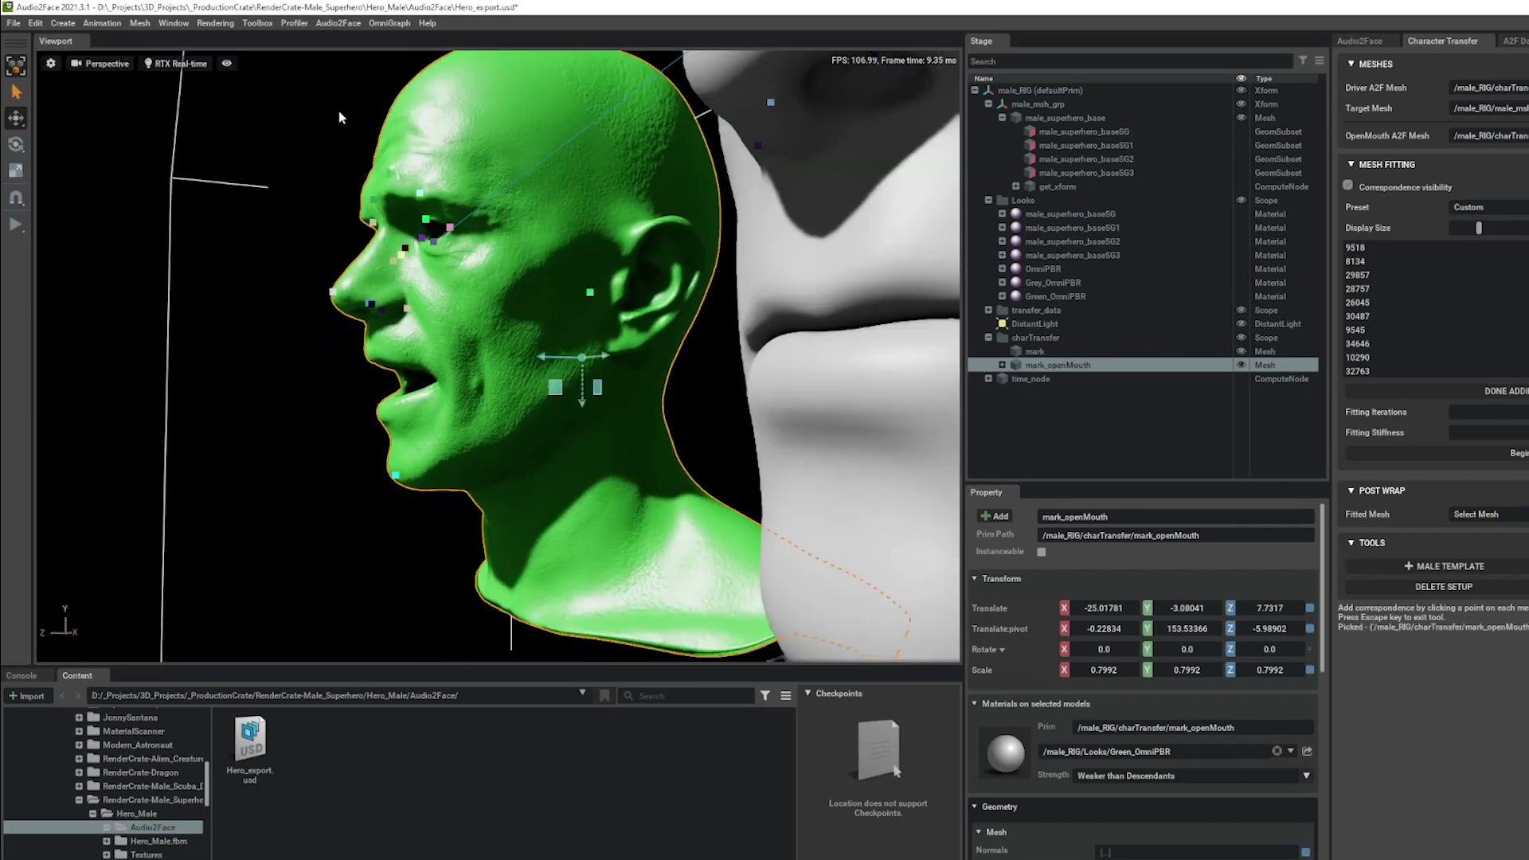
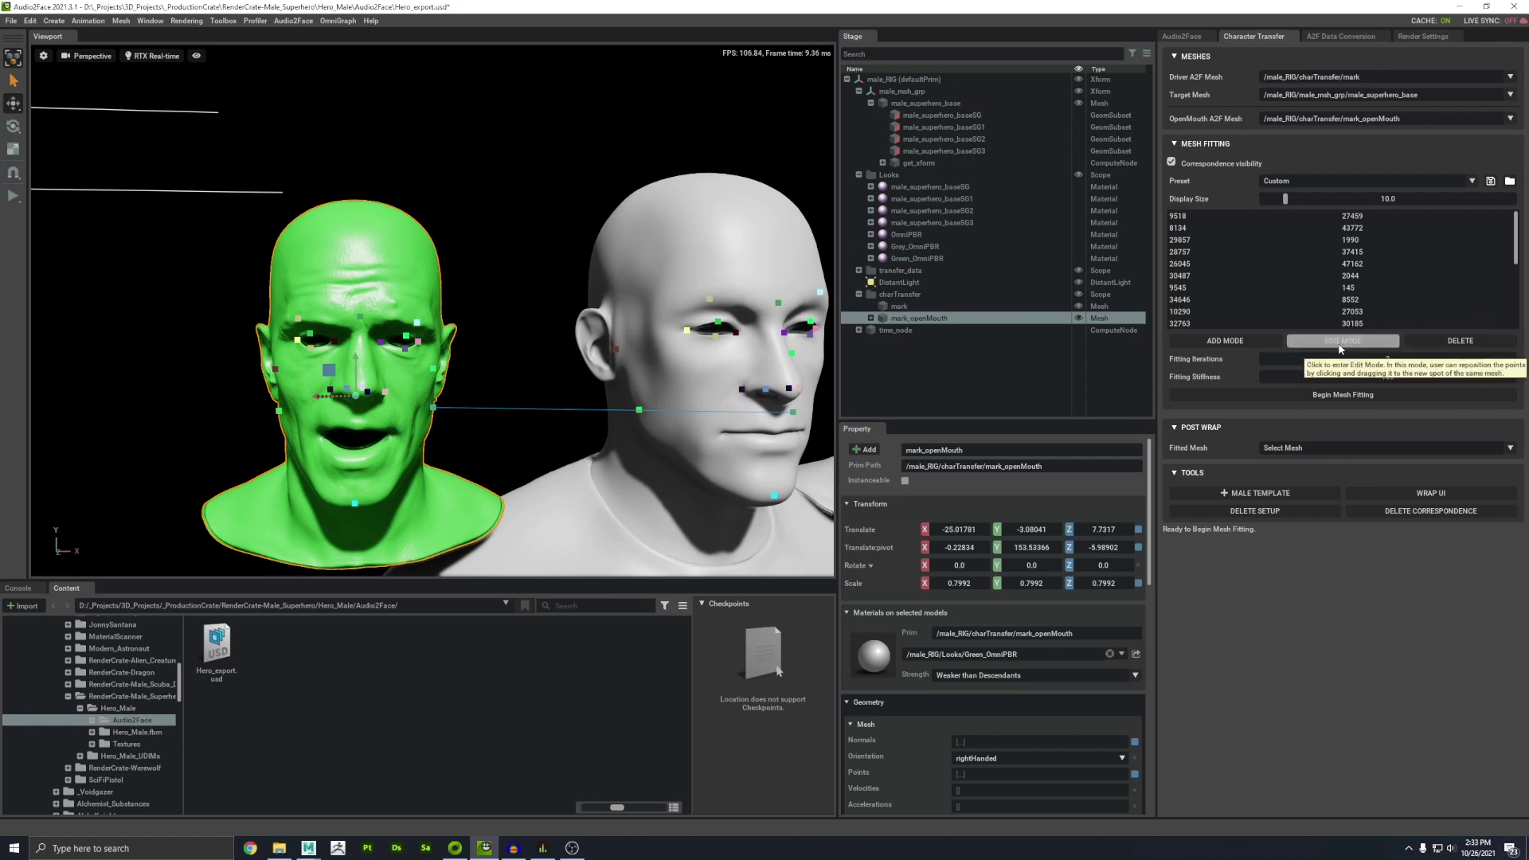
Enter correspondence edit mode, reposition the point above the superhero's brow to match mark_openMouth, and finish editing.
{"action": "left_click_drag", "start_coordinate": [688, 273], "coordinate": [386, 346], "text": "alt"}
{"action": "scroll", "coordinate": [289, 242], "scroll_direction": "up", "scroll_amount": 5}
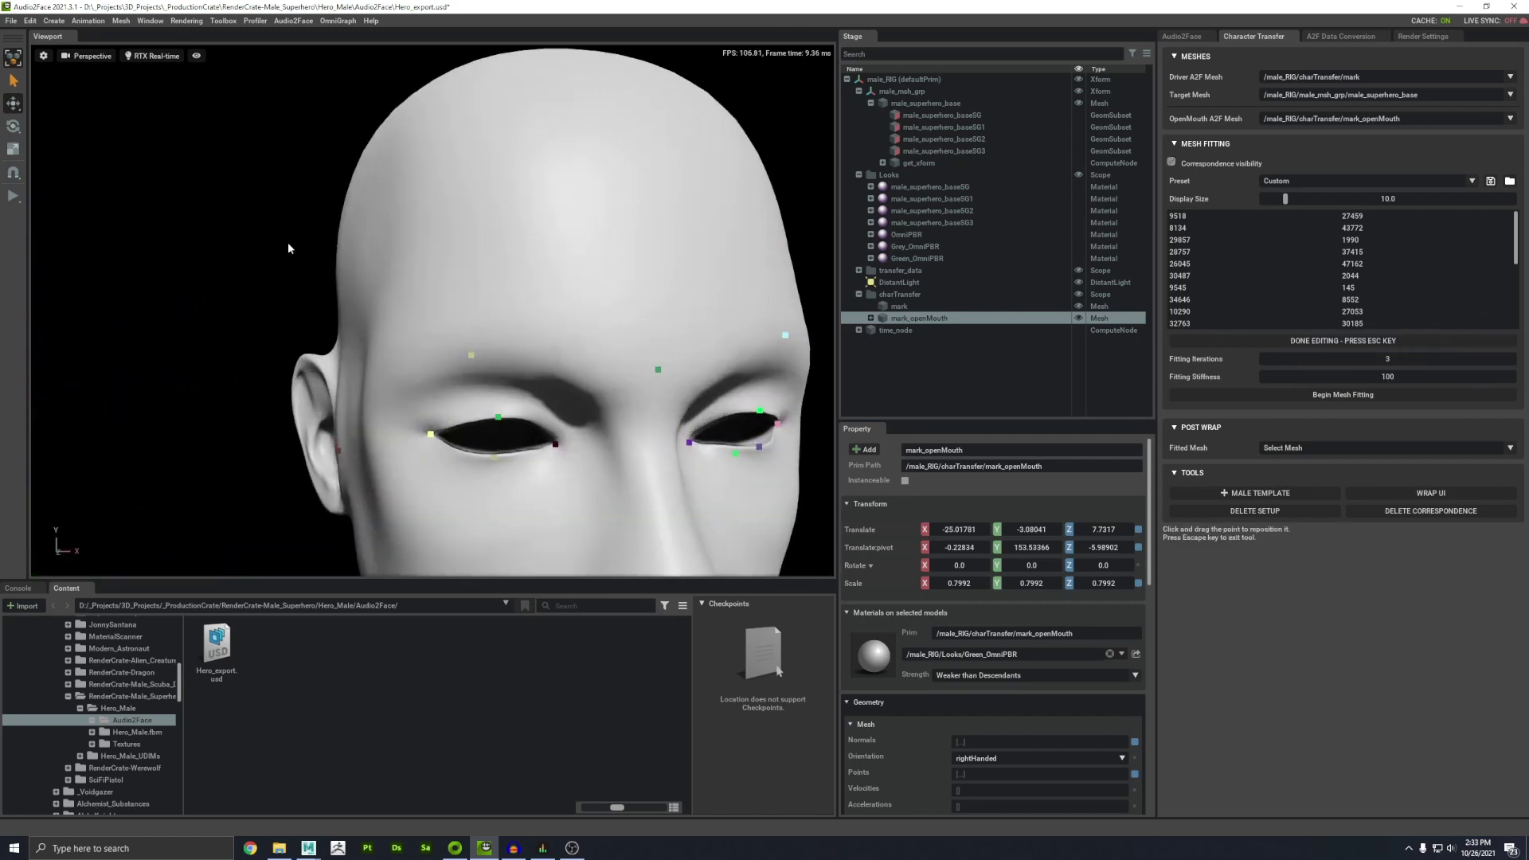
{"action": "left_click_drag", "start_coordinate": [288, 242], "coordinate": [459, 204], "text": "alt"}
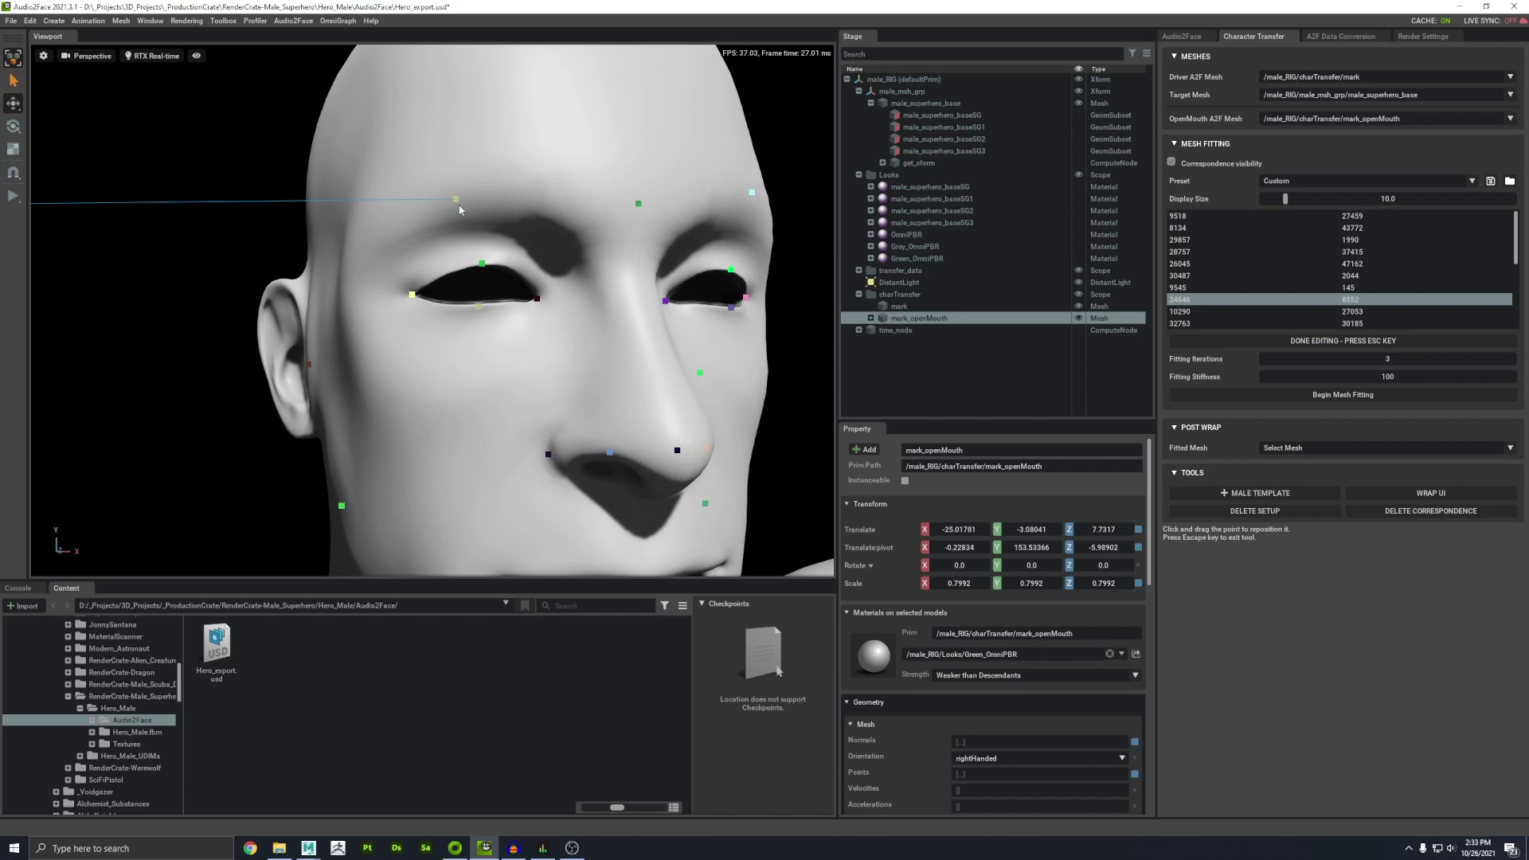
{"action": "key", "text": "f"}
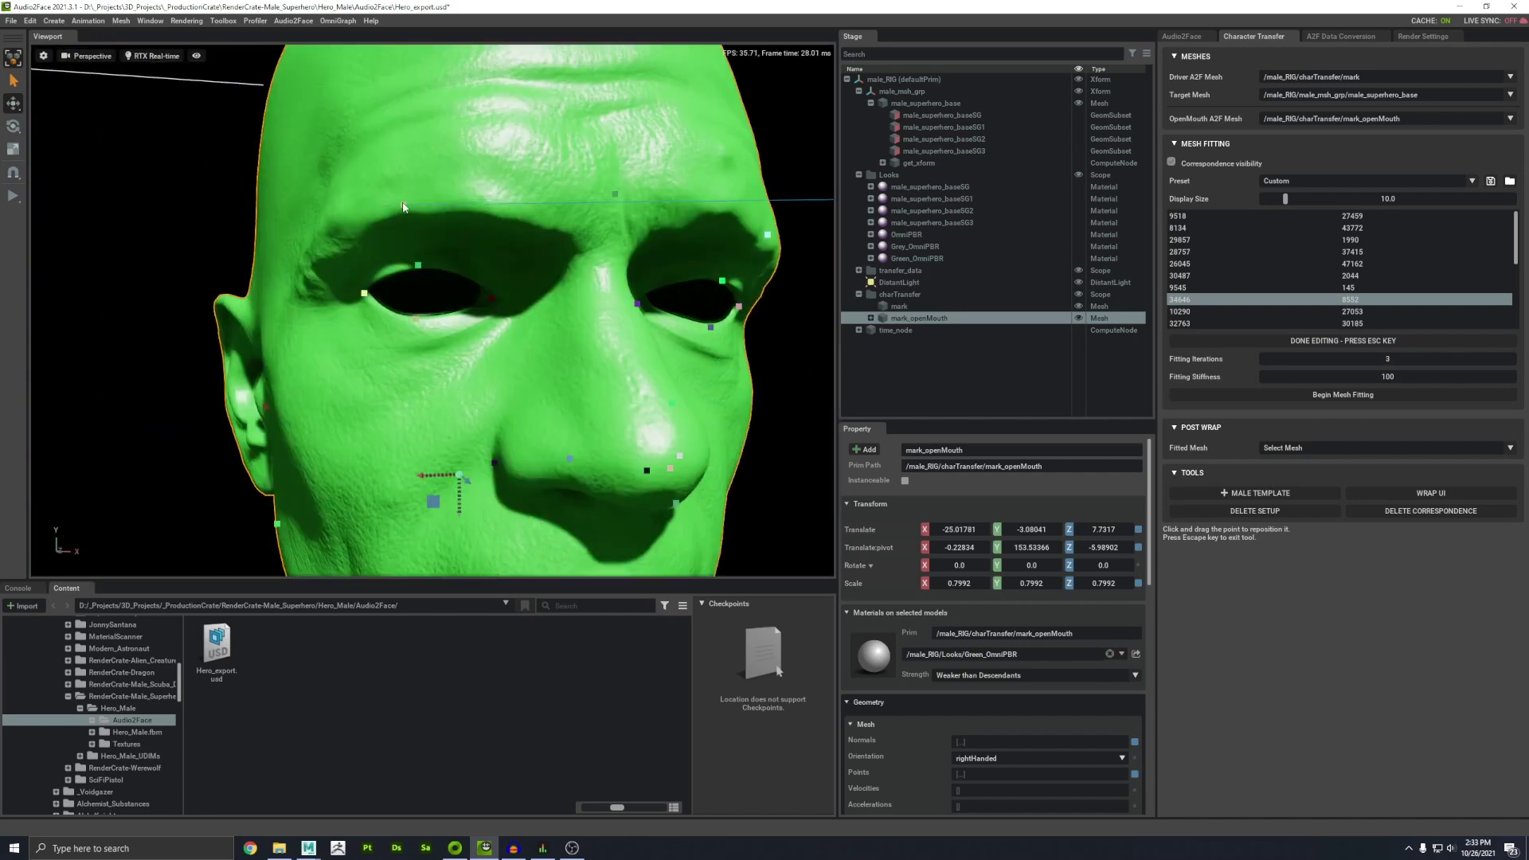
{"action": "left_click", "coordinate": [1247, 343]}
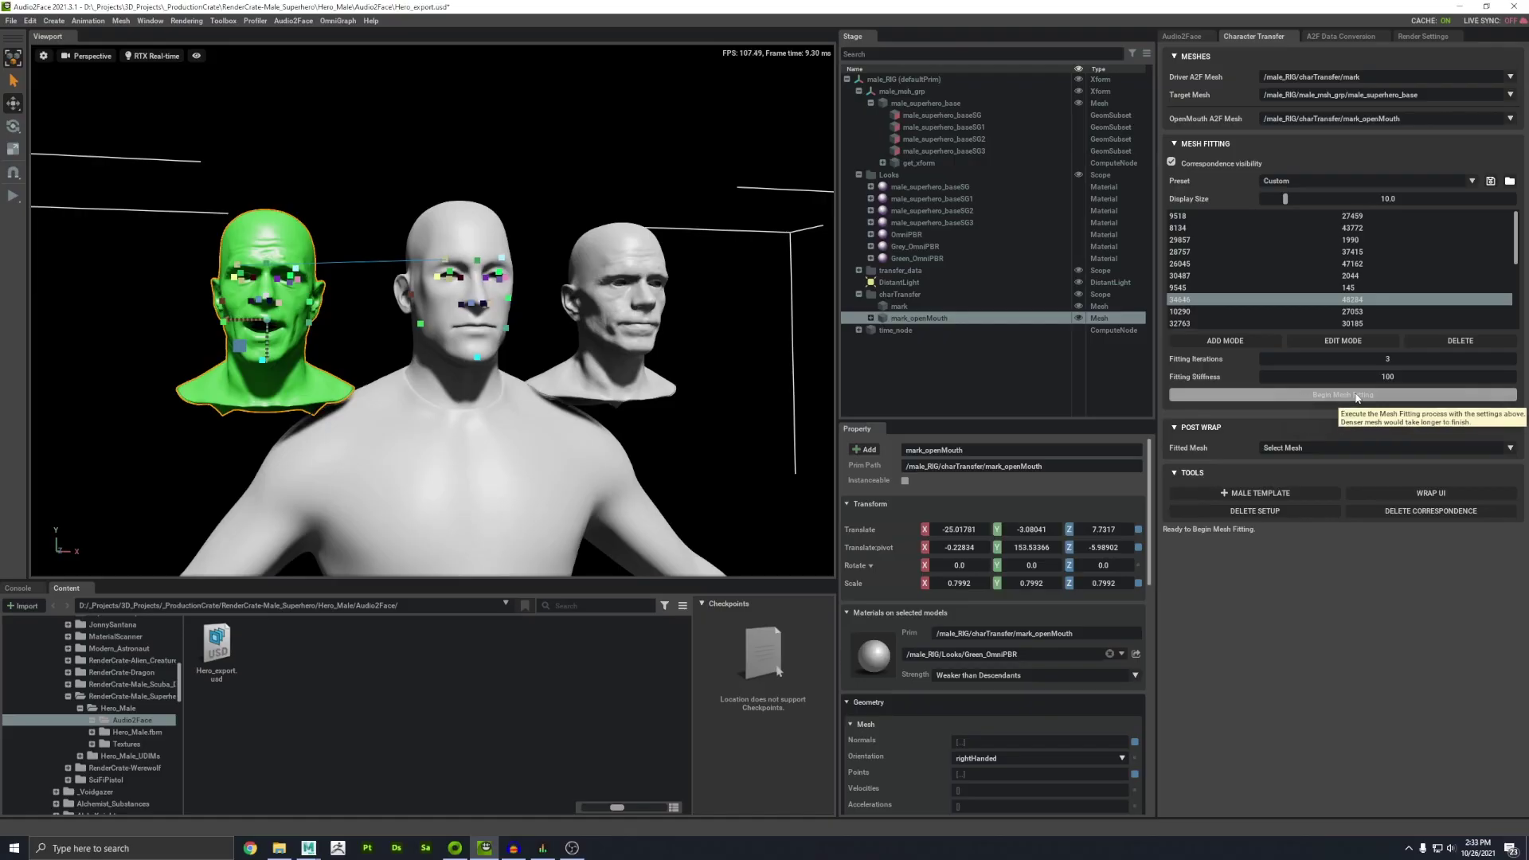
Try fitting the superhero mesh with the current points, inspect the fitted head, and delete the setup.
{"action": "left_click", "coordinate": [1357, 395]}
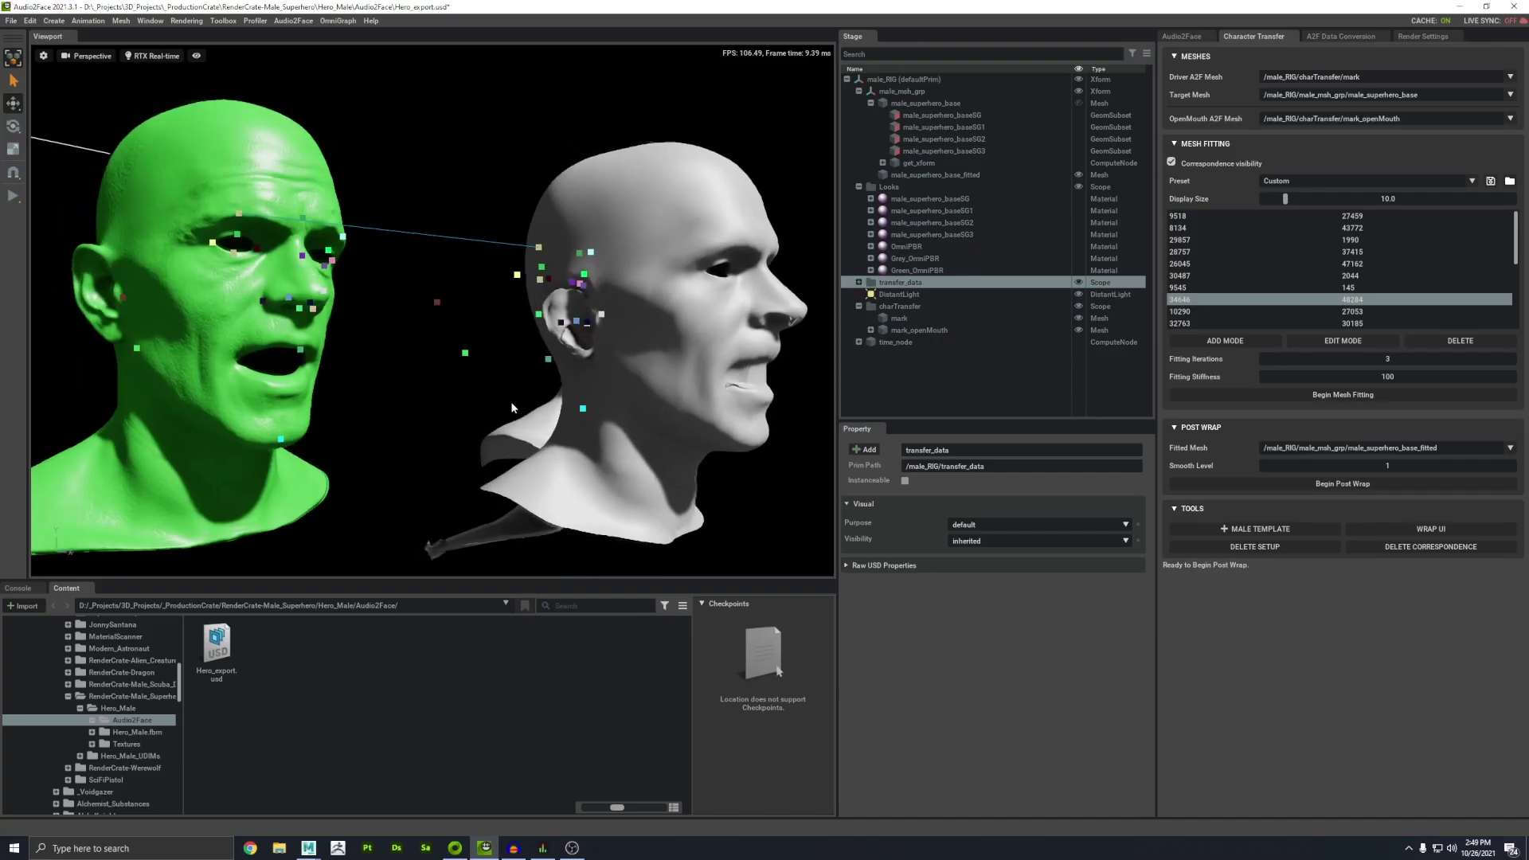
{"action": "left_click_drag", "start_coordinate": [510, 401], "coordinate": [334, 430], "text": "alt"}
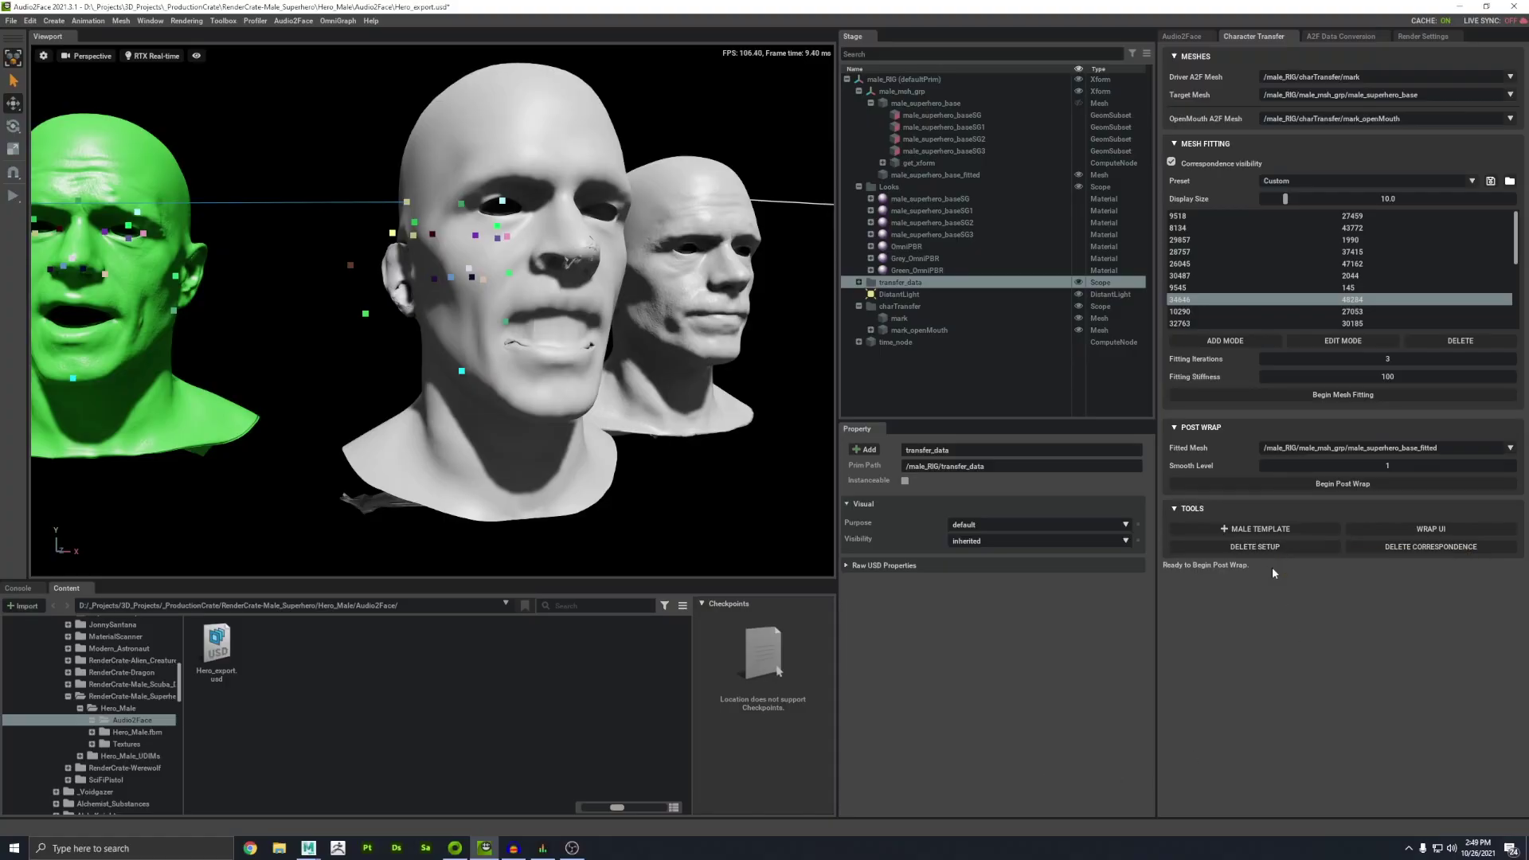
{"action": "left_click", "coordinate": [1268, 550]}
Add correspondence points at the mouth corners and the middle of the upper and lower lips on both heads.
{"action": "left_click_drag", "start_coordinate": [325, 356], "coordinate": [606, 374], "text": "alt"}
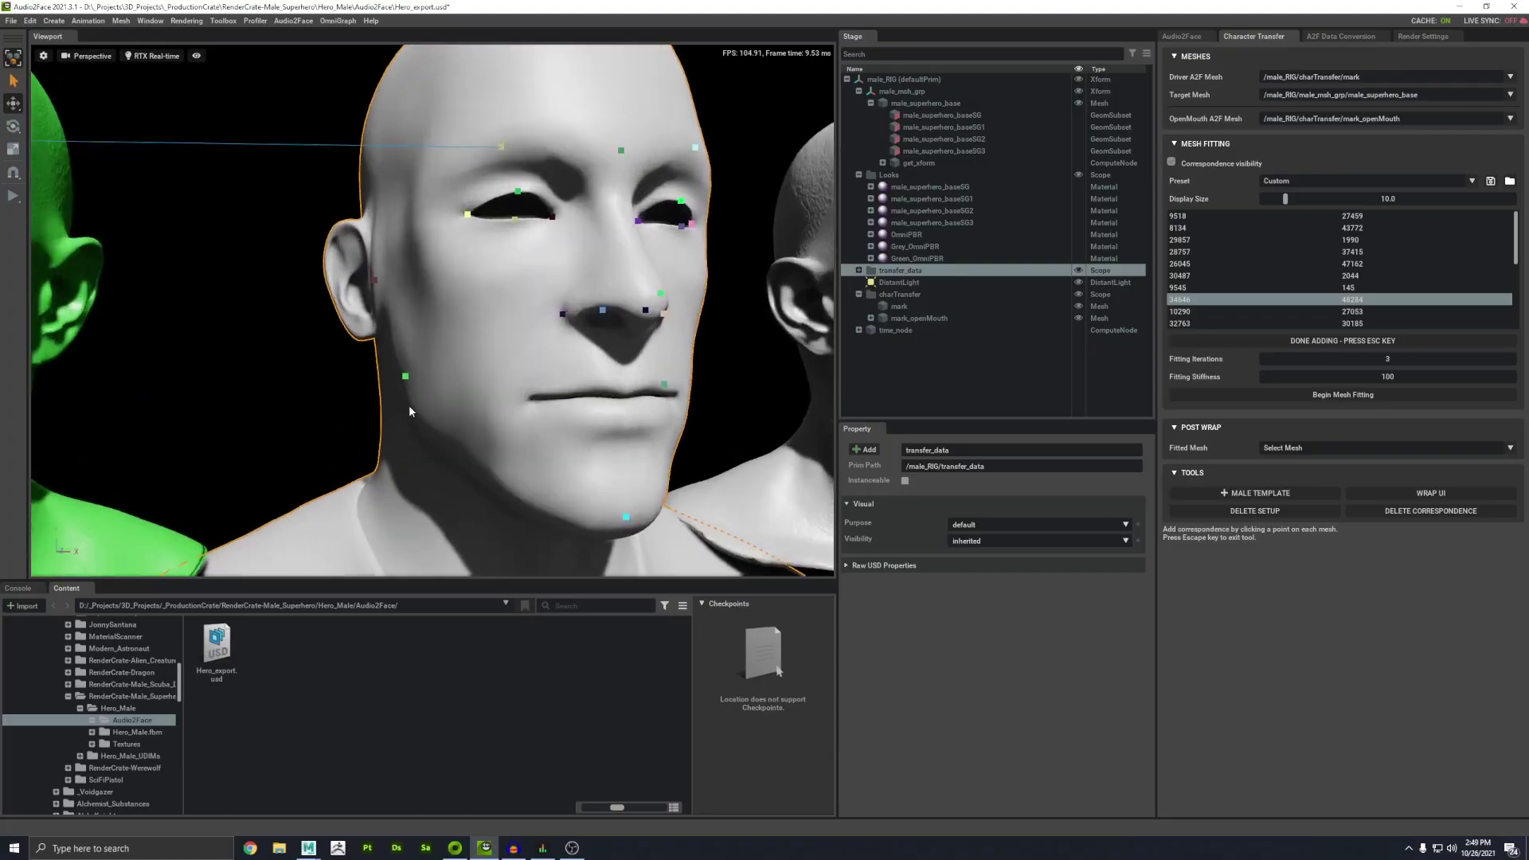
{"action": "scroll", "coordinate": [409, 405], "scroll_direction": "up", "scroll_amount": 5}
{"action": "left_click_drag", "start_coordinate": [409, 404], "coordinate": [374, 386], "text": "alt"}
{"action": "scroll", "coordinate": [443, 322], "scroll_direction": "up", "scroll_amount": 3}
{"action": "scroll", "coordinate": [375, 390], "scroll_direction": "up", "scroll_amount": 2}
{"action": "scroll", "coordinate": [372, 390], "scroll_direction": "down", "scroll_amount": 2}
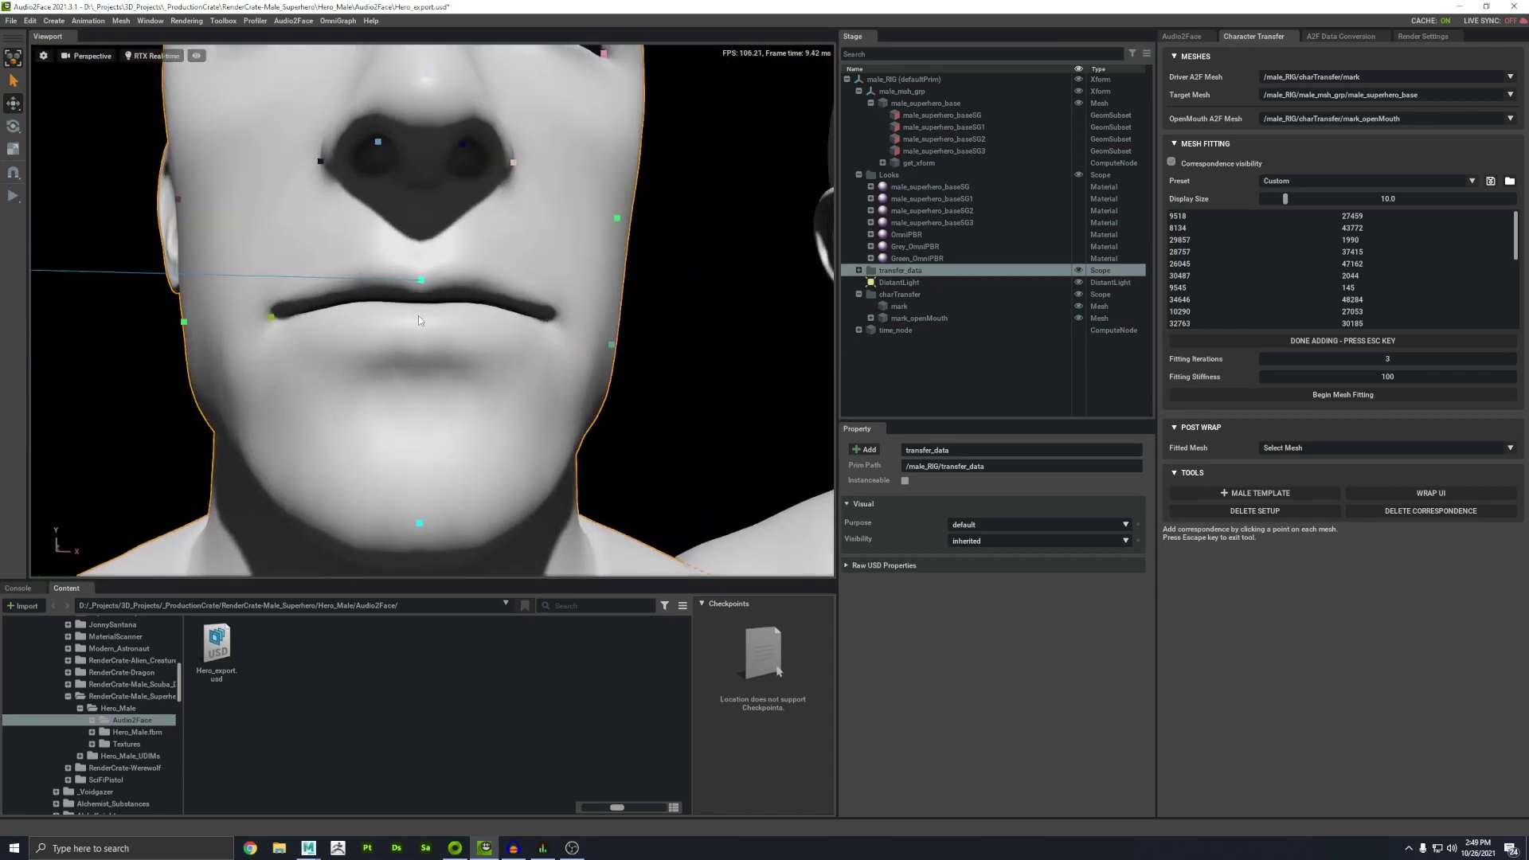
{"action": "left_click", "coordinate": [419, 315]}
{"action": "left_click", "coordinate": [588, 370]}
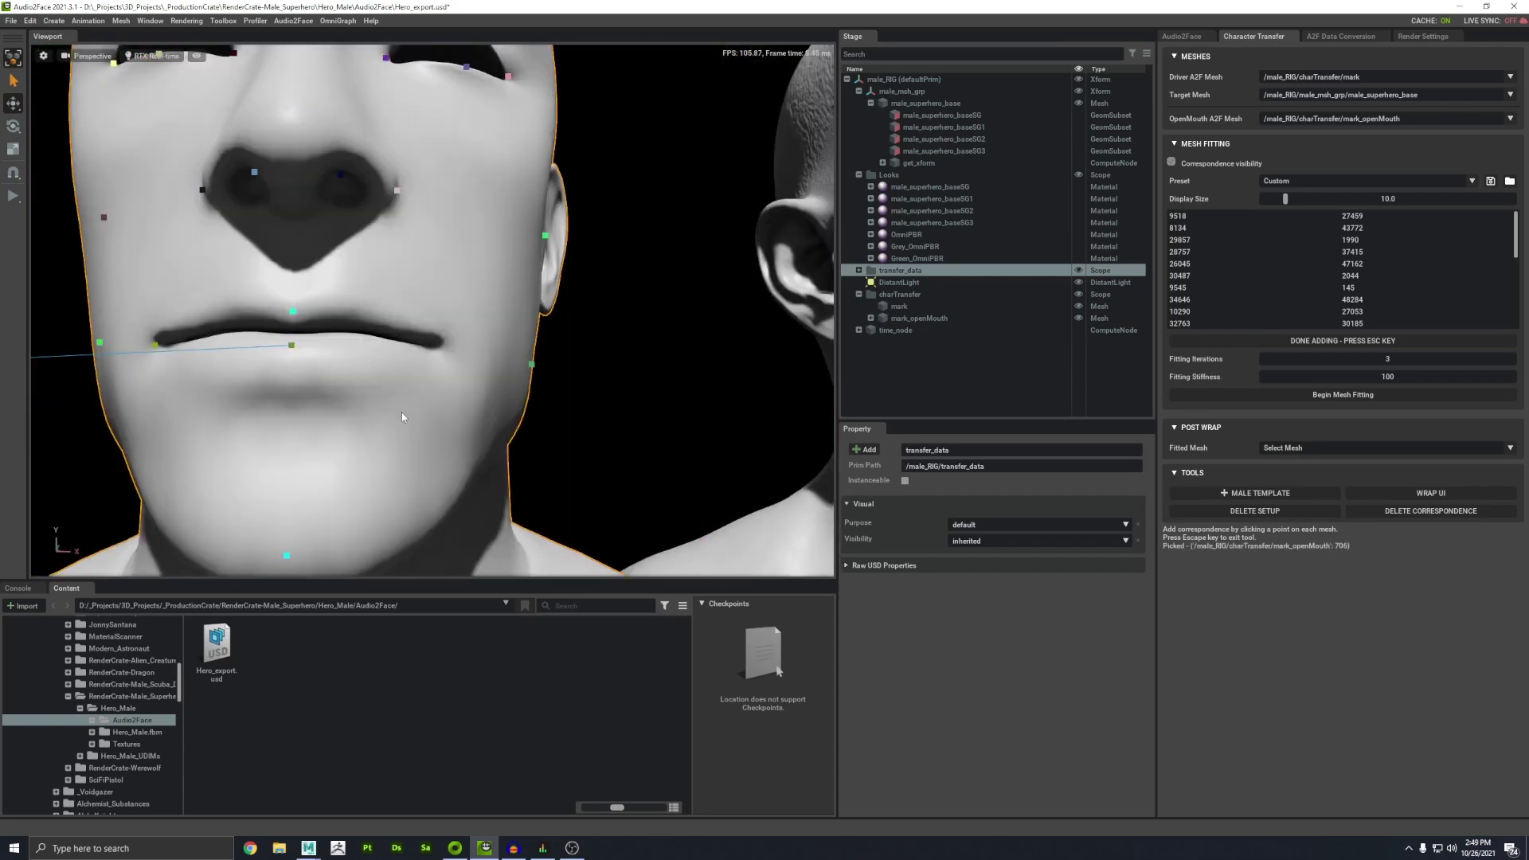
Add matching correspondence points on the ears of the superhero and mark_openMouth heads.
{"action": "left_click_drag", "start_coordinate": [438, 348], "coordinate": [533, 390], "text": "alt"}
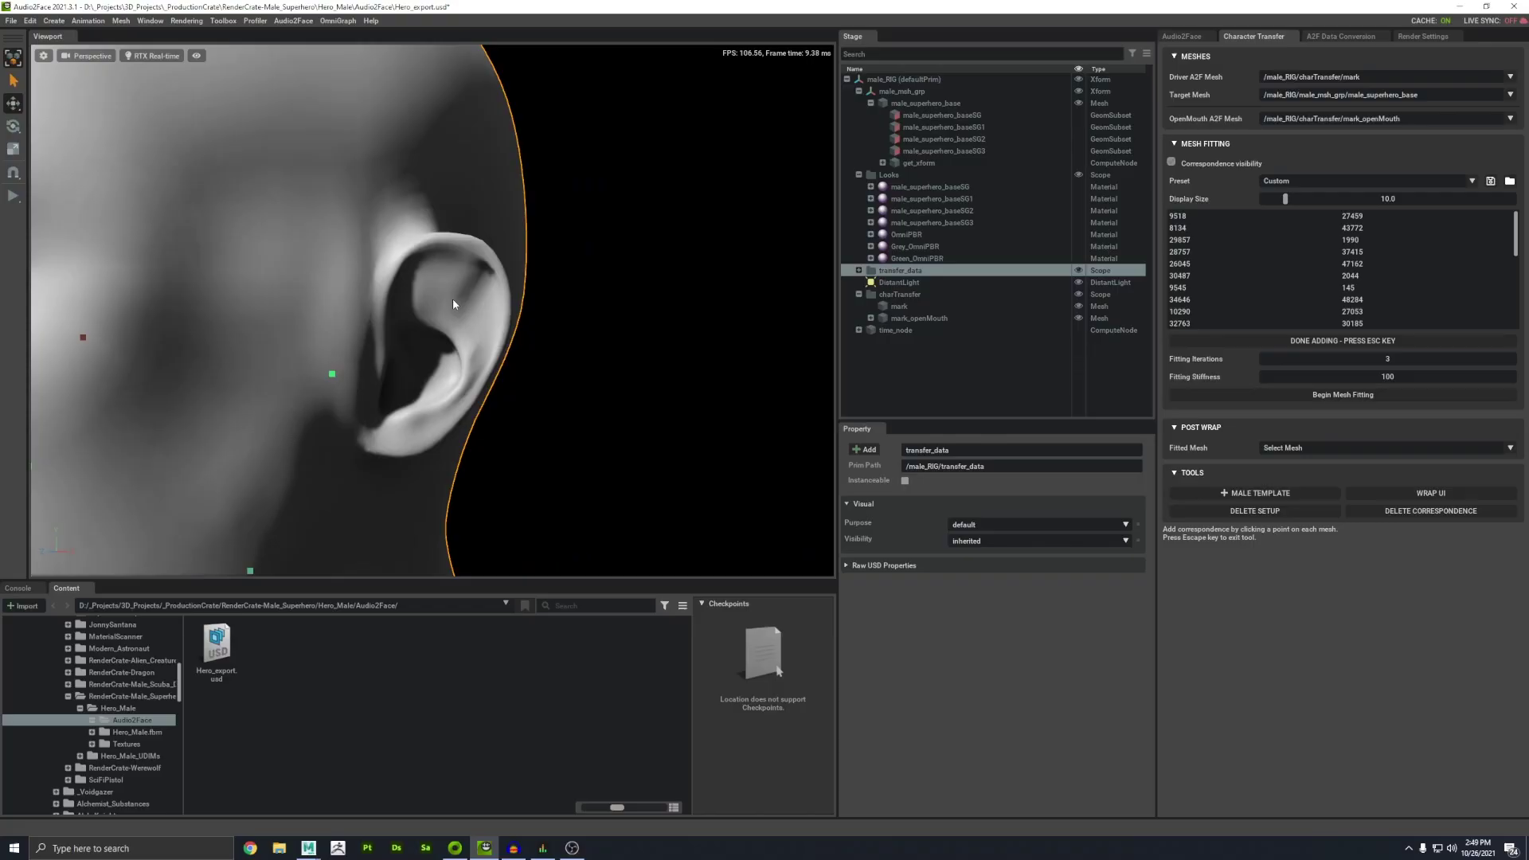
{"action": "left_click", "coordinate": [452, 298]}
{"action": "left_click_drag", "start_coordinate": [430, 334], "coordinate": [109, 382], "text": "alt"}
{"action": "left_click", "coordinate": [110, 381]}
{"action": "left_click", "coordinate": [452, 432]}
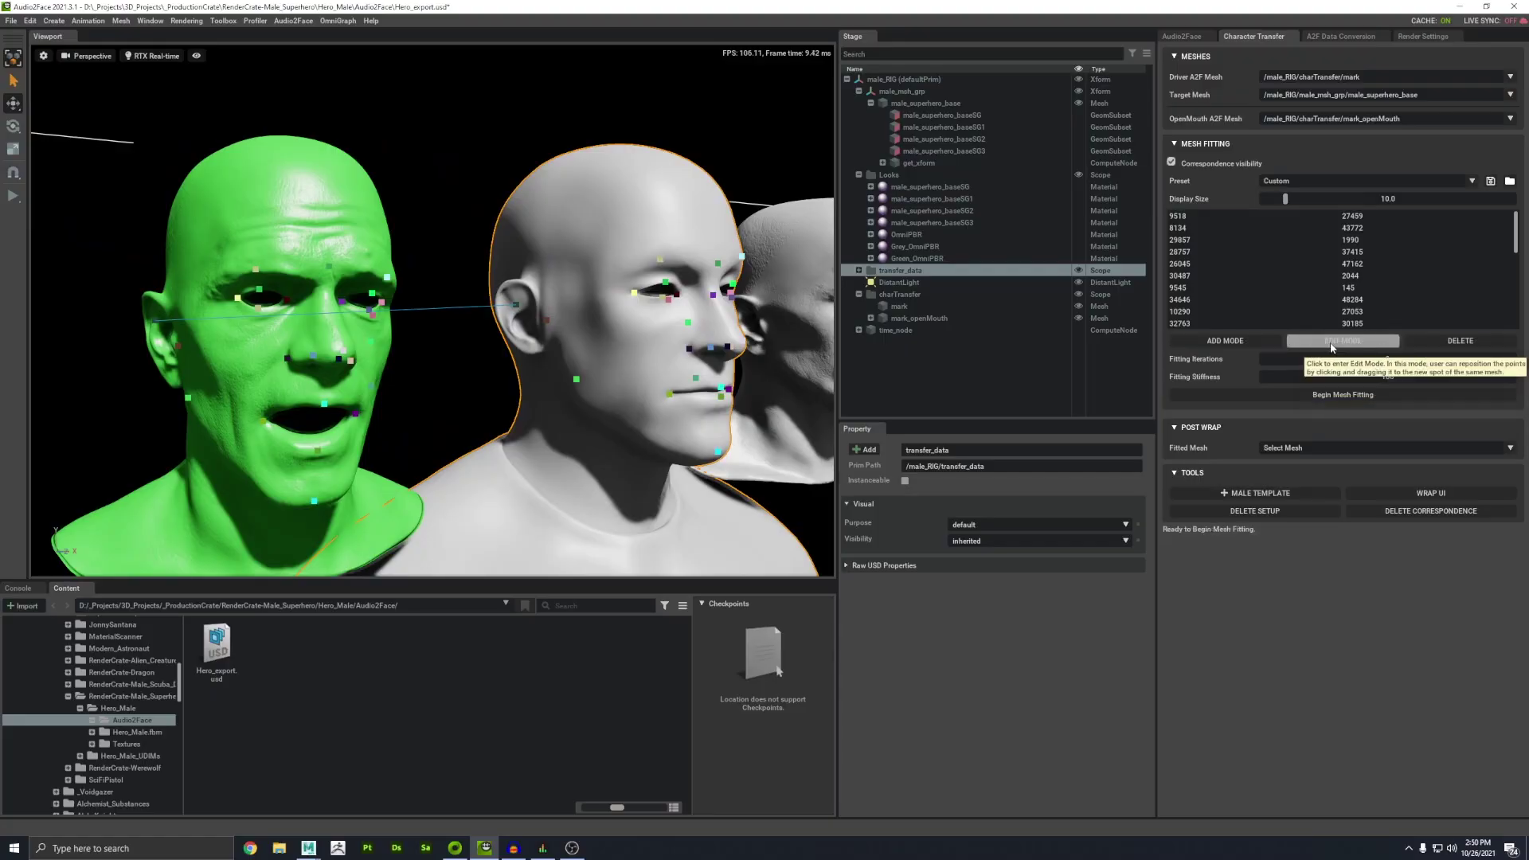
Run the mesh fitting again with the added points and inspect the fitted face around the nose and mouth.
{"action": "left_click", "coordinate": [1321, 394]}
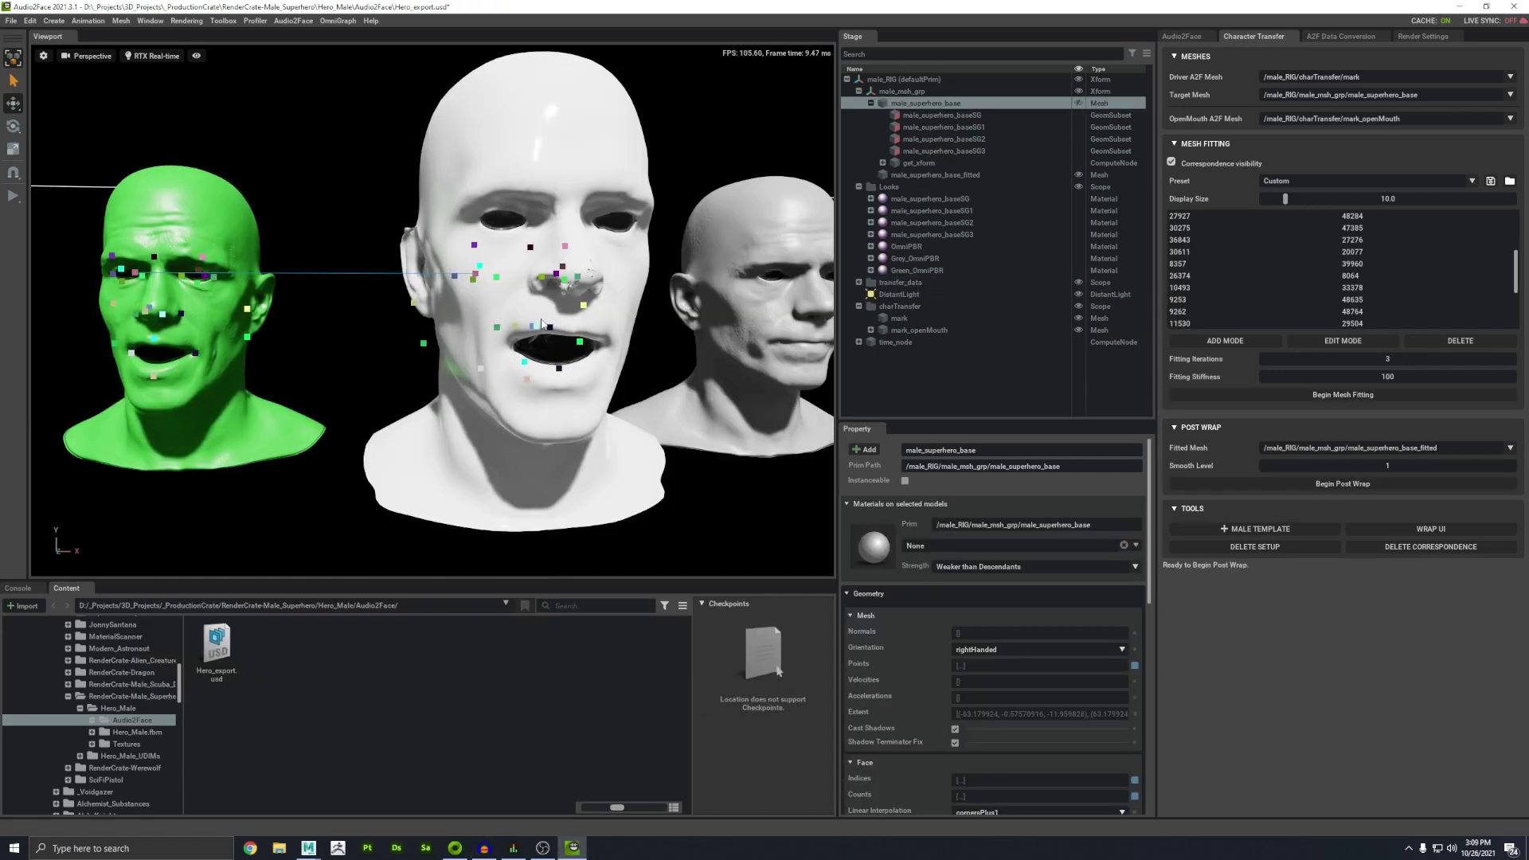
{"action": "scroll", "coordinate": [538, 283], "scroll_direction": "up", "scroll_amount": 5}
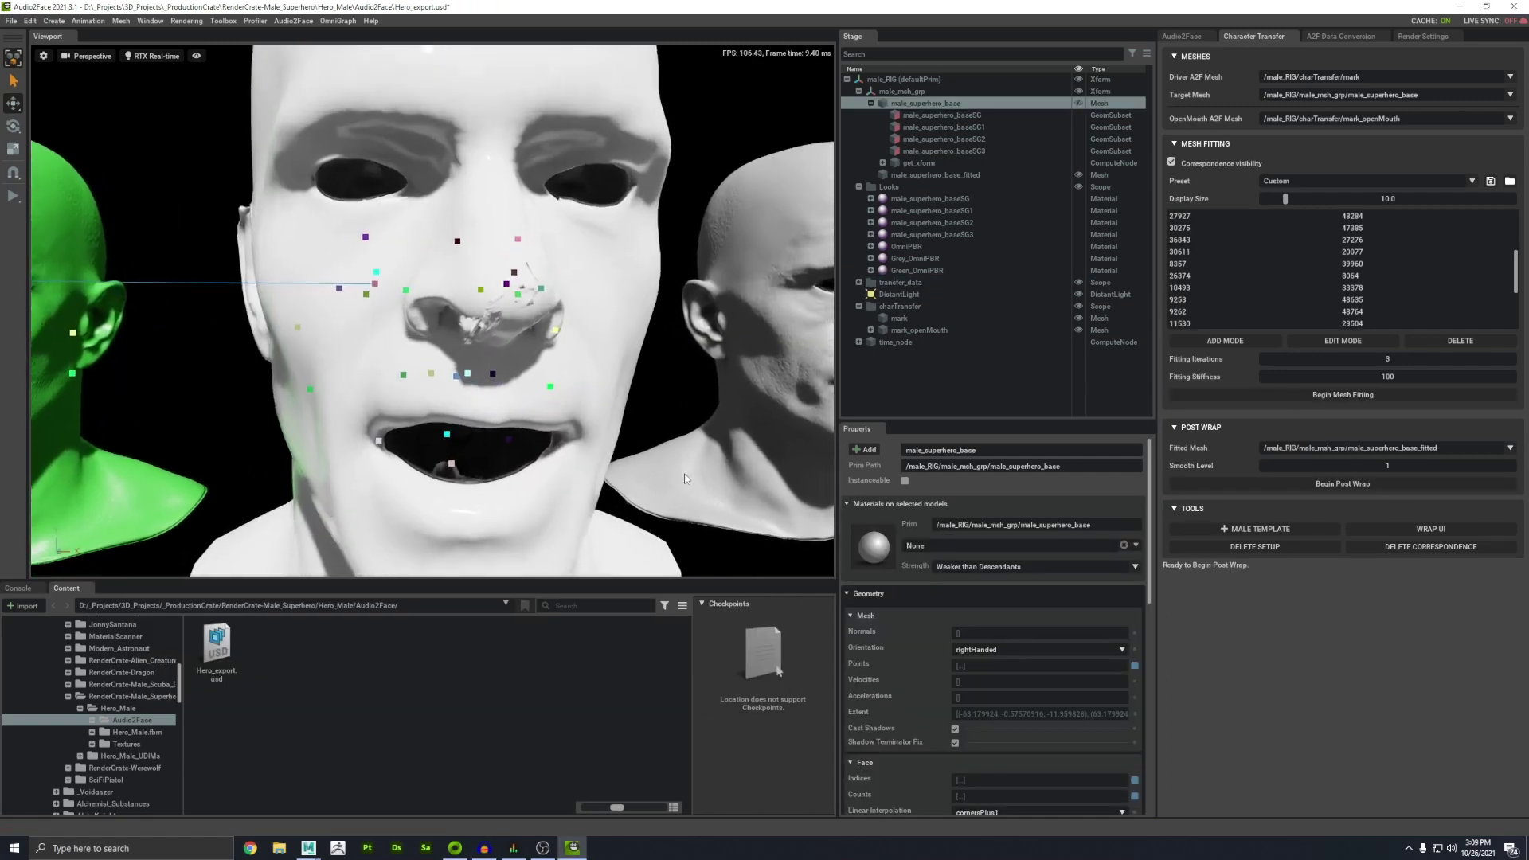
{"action": "left_click_drag", "start_coordinate": [478, 359], "coordinate": [532, 242], "text": "alt"}
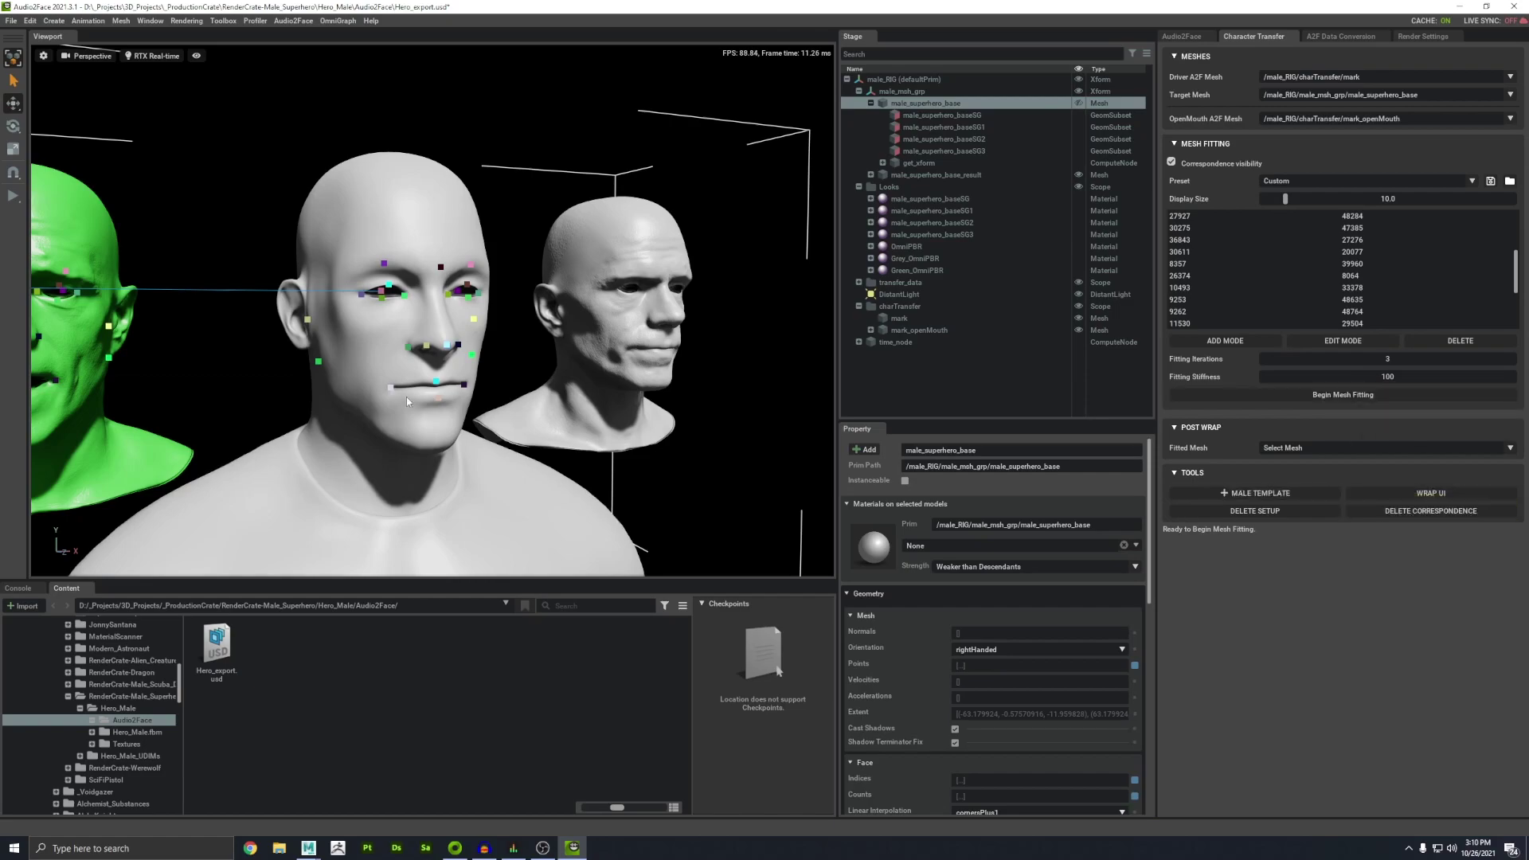
Create an A2F pipeline attached to the mark head mesh and check the superhero's animated face and body.
{"action": "left_click_drag", "start_coordinate": [406, 397], "coordinate": [384, 305], "text": "alt"}
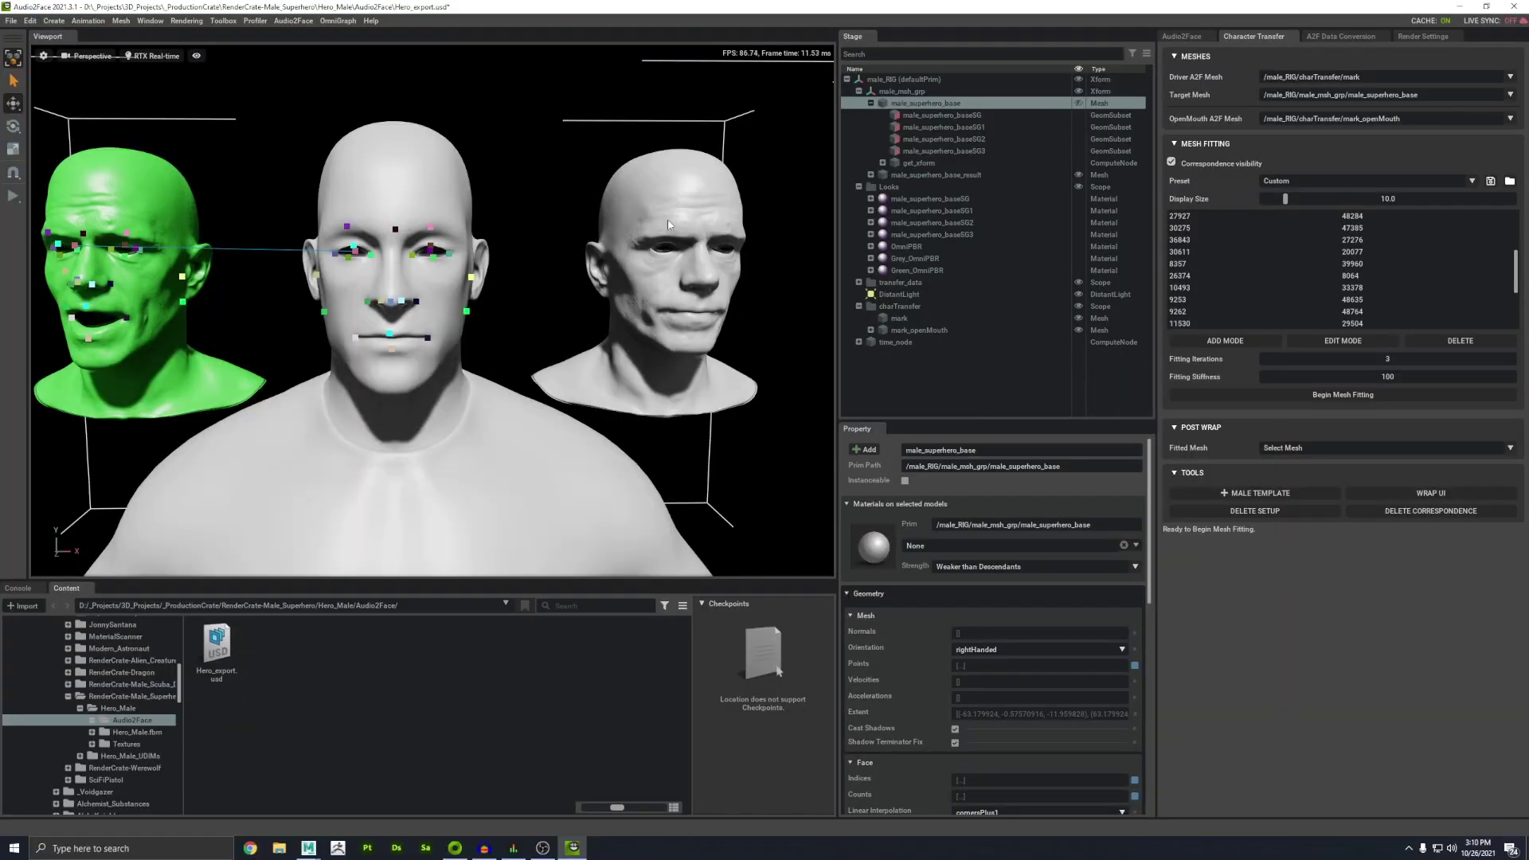
{"action": "left_click", "coordinate": [669, 226]}
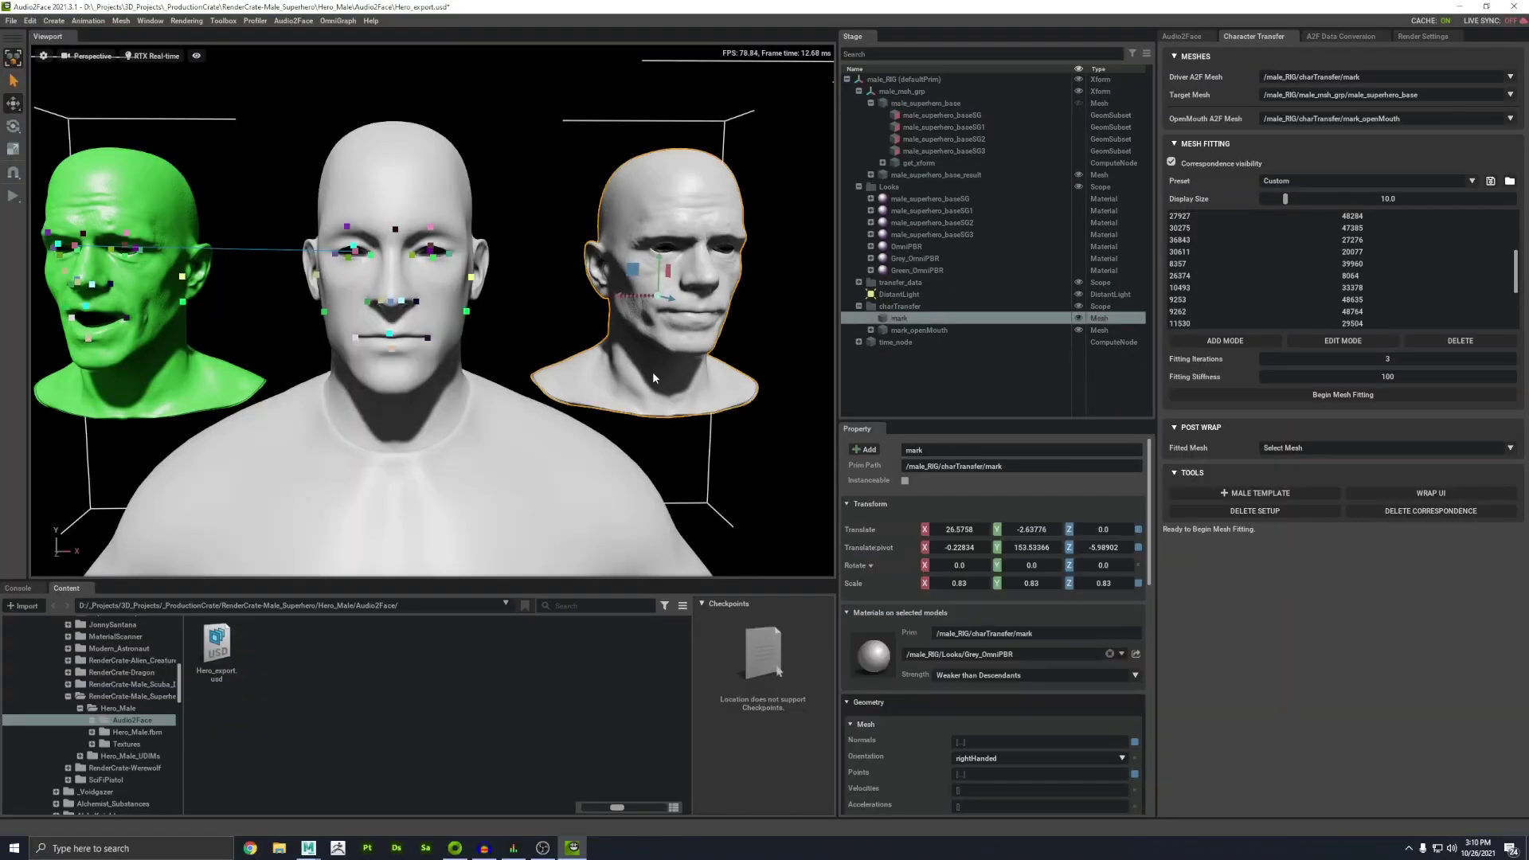
{"action": "left_click", "coordinate": [1182, 37]}
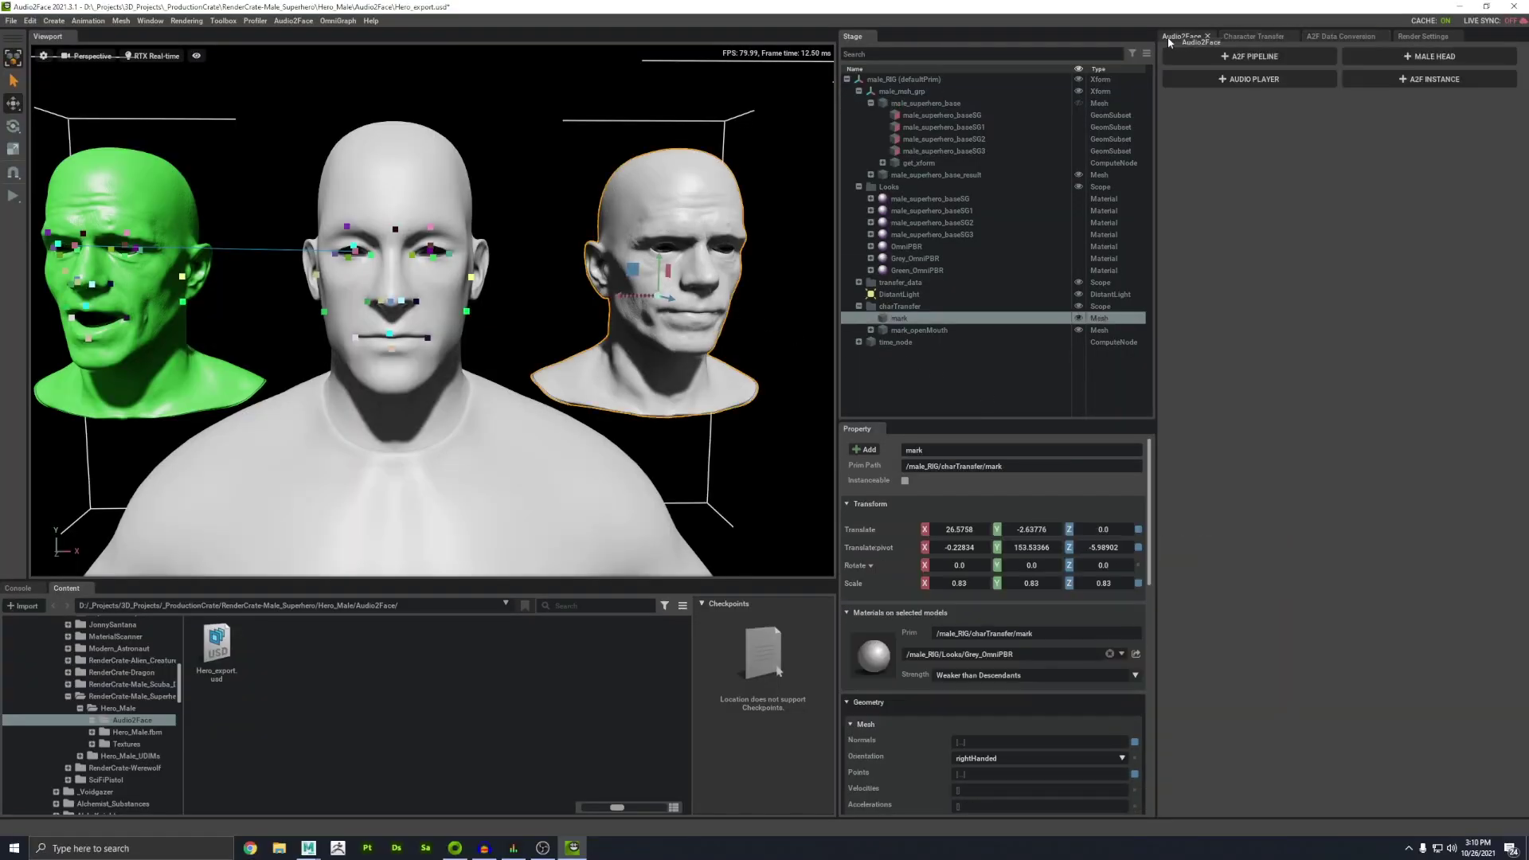
{"action": "left_click", "coordinate": [1240, 62]}
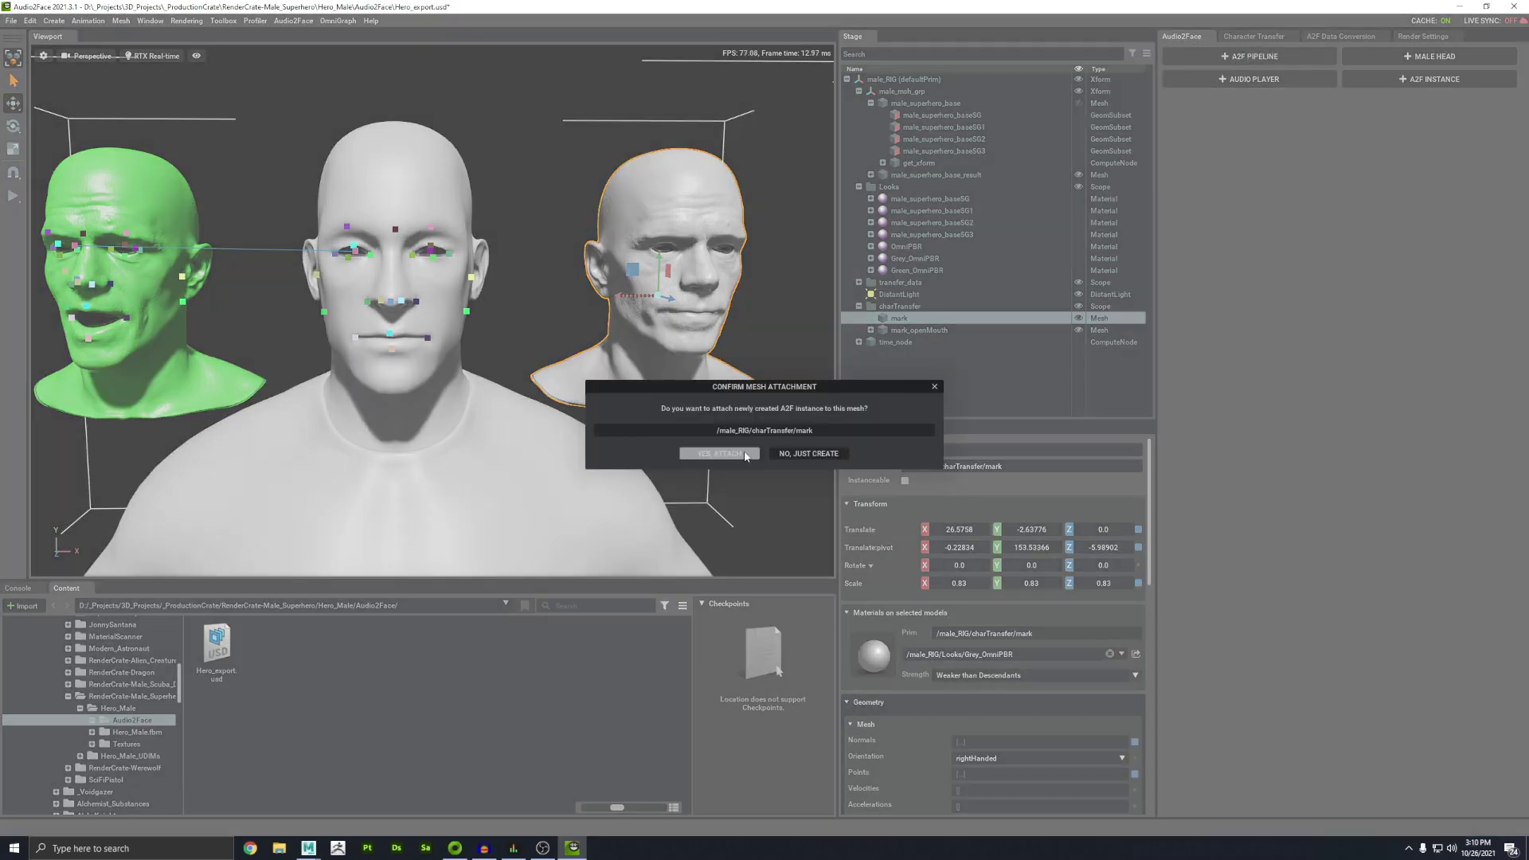
{"action": "left_click", "coordinate": [719, 454]}
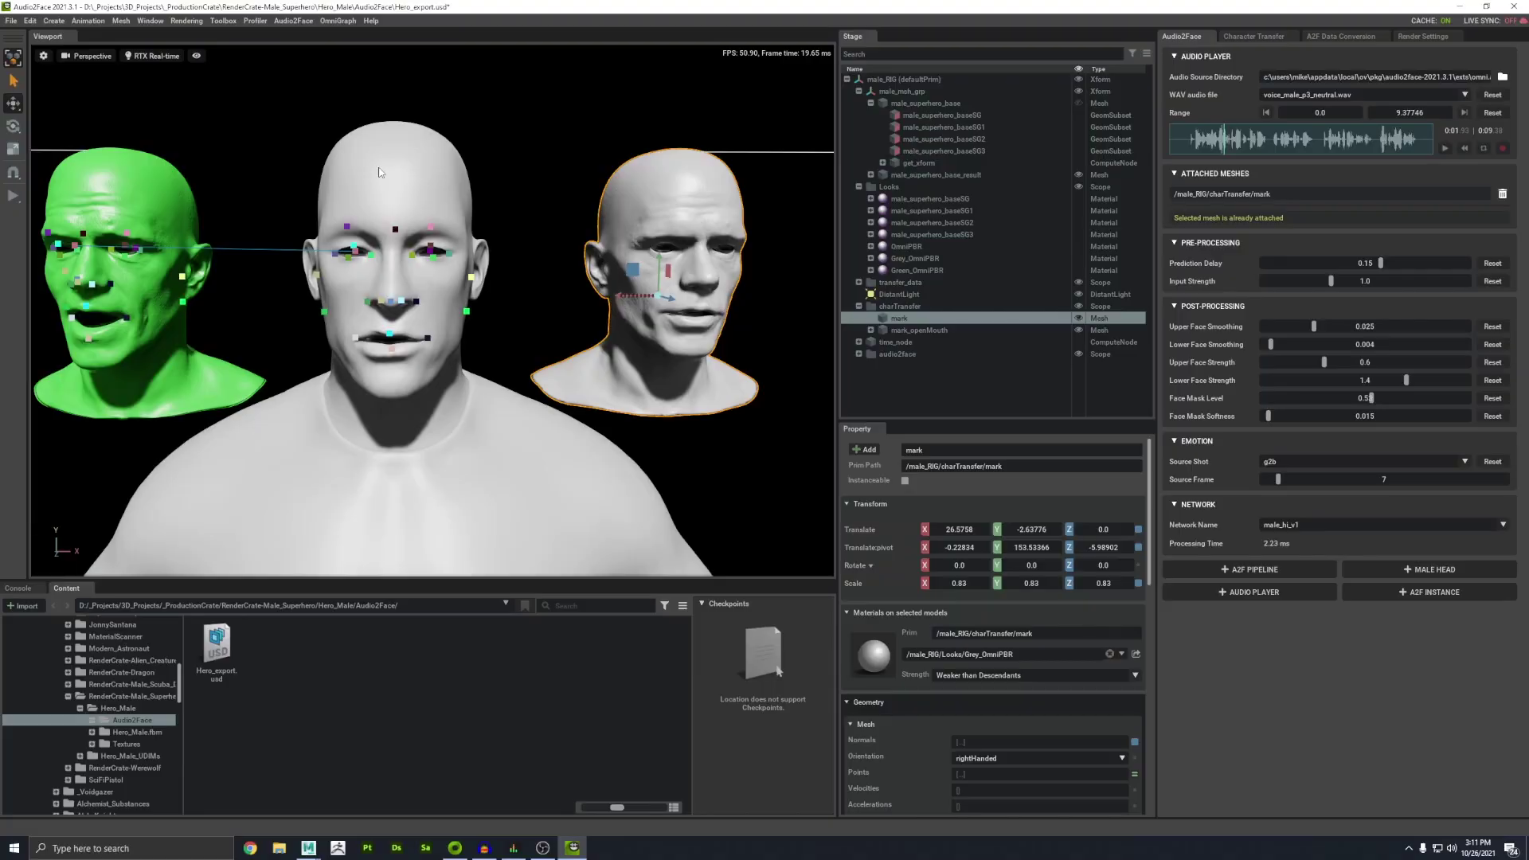
{"action": "scroll", "coordinate": [513, 348], "scroll_direction": "down", "scroll_amount": 10}
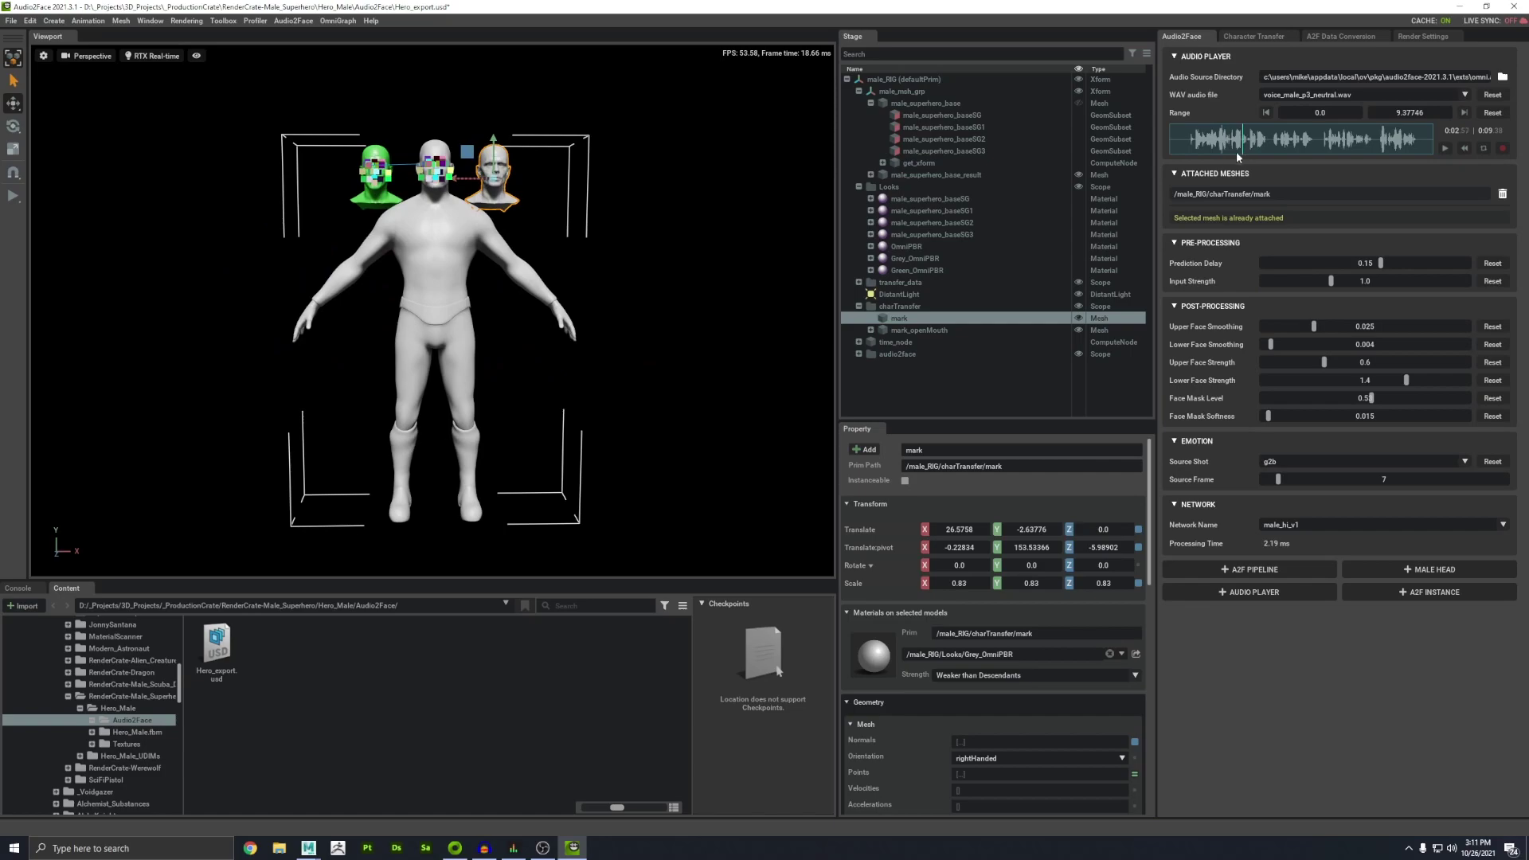
{"action": "scroll", "coordinate": [405, 350], "scroll_direction": "up", "scroll_amount": 10}
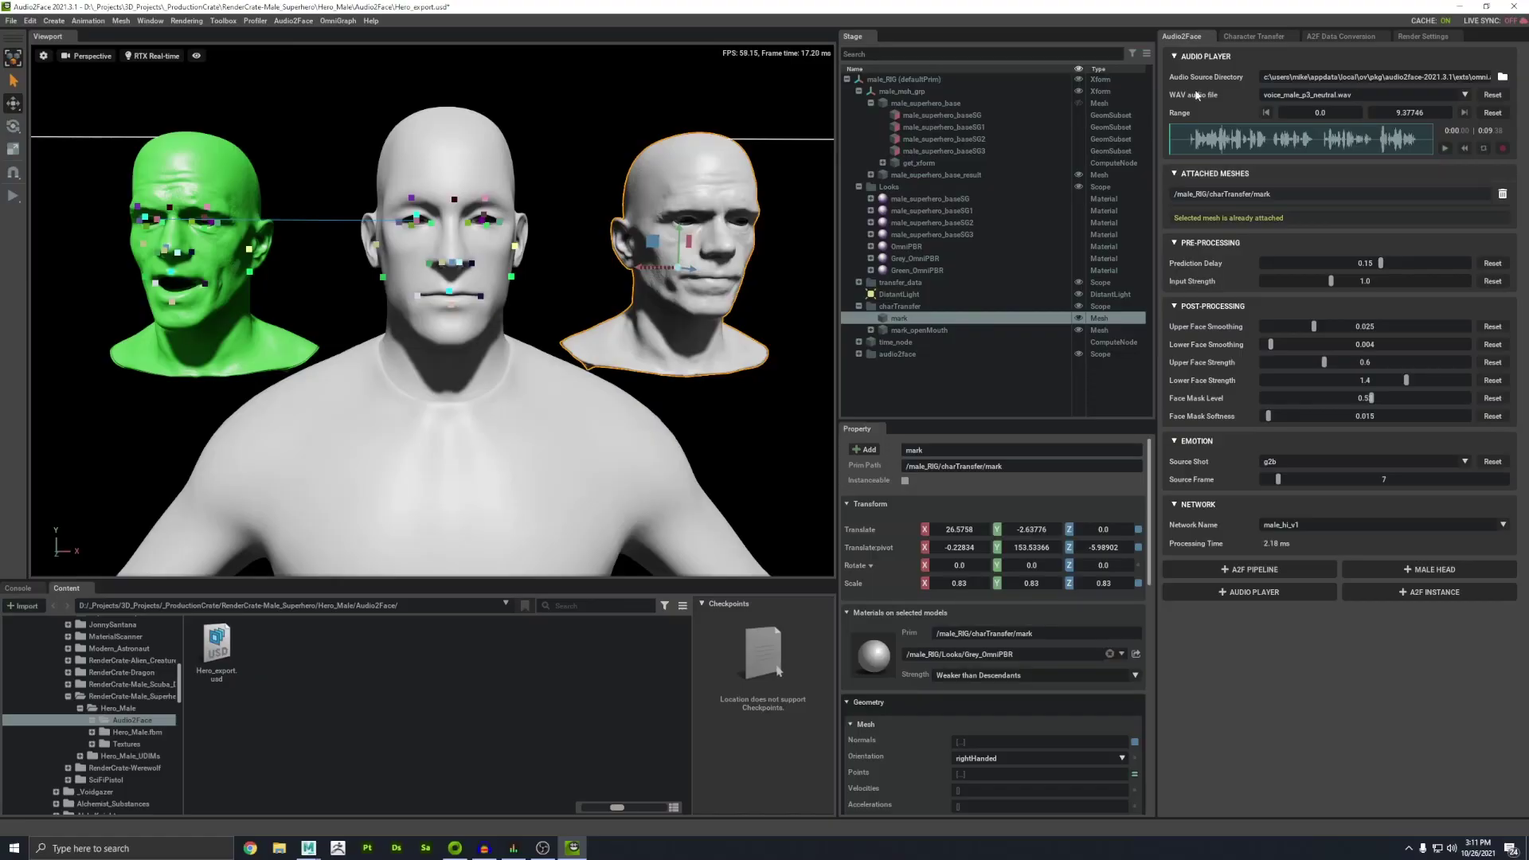
Turn off correspondence visibility and hide the charTransfer group so only the superhero remains in the viewport.
{"action": "left_click", "coordinate": [1248, 36]}
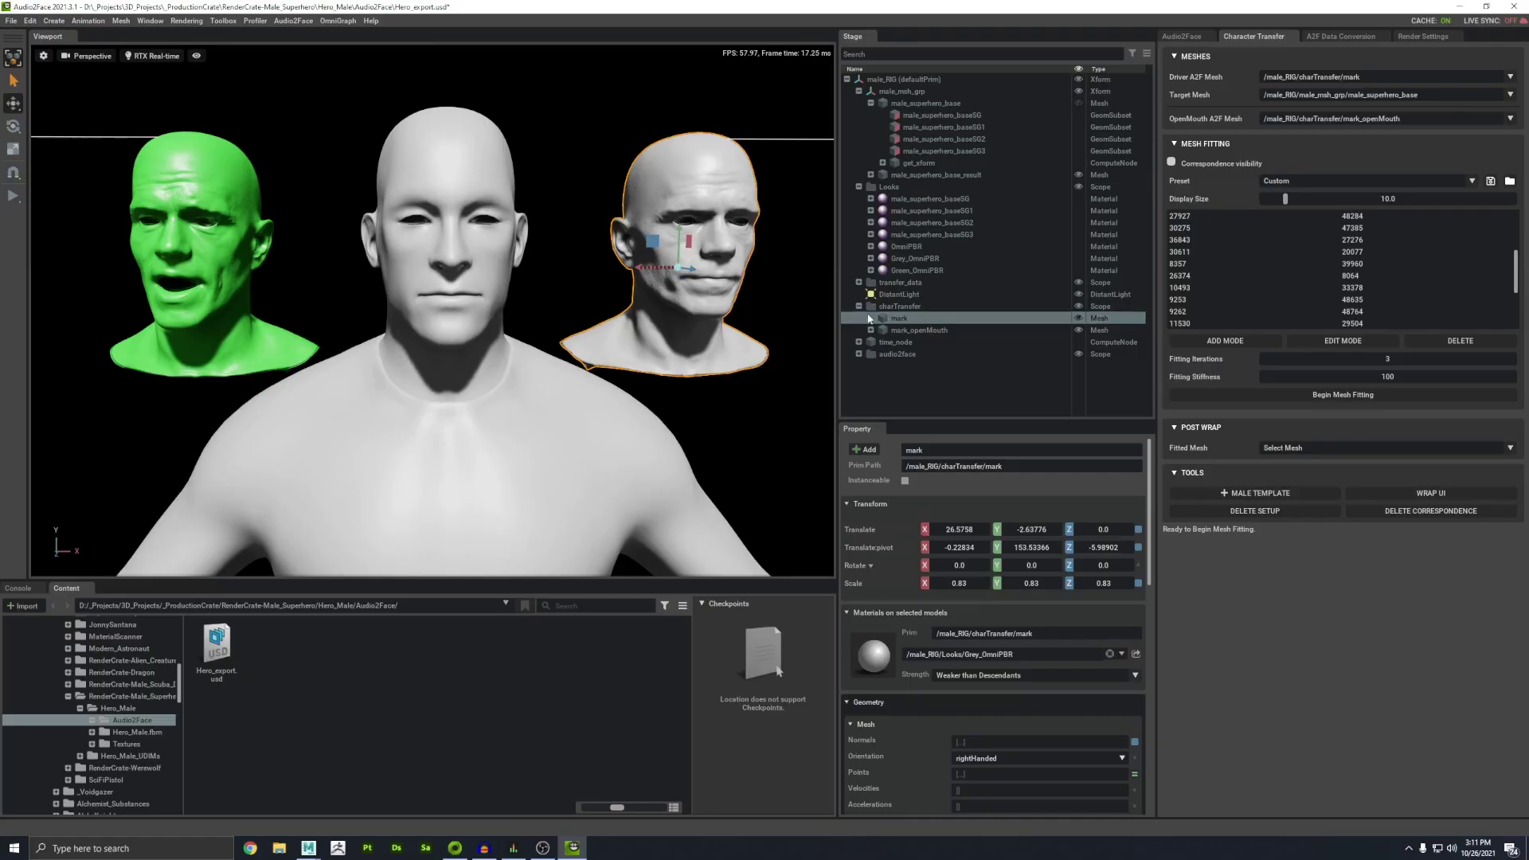
{"action": "left_click", "coordinate": [900, 307]}
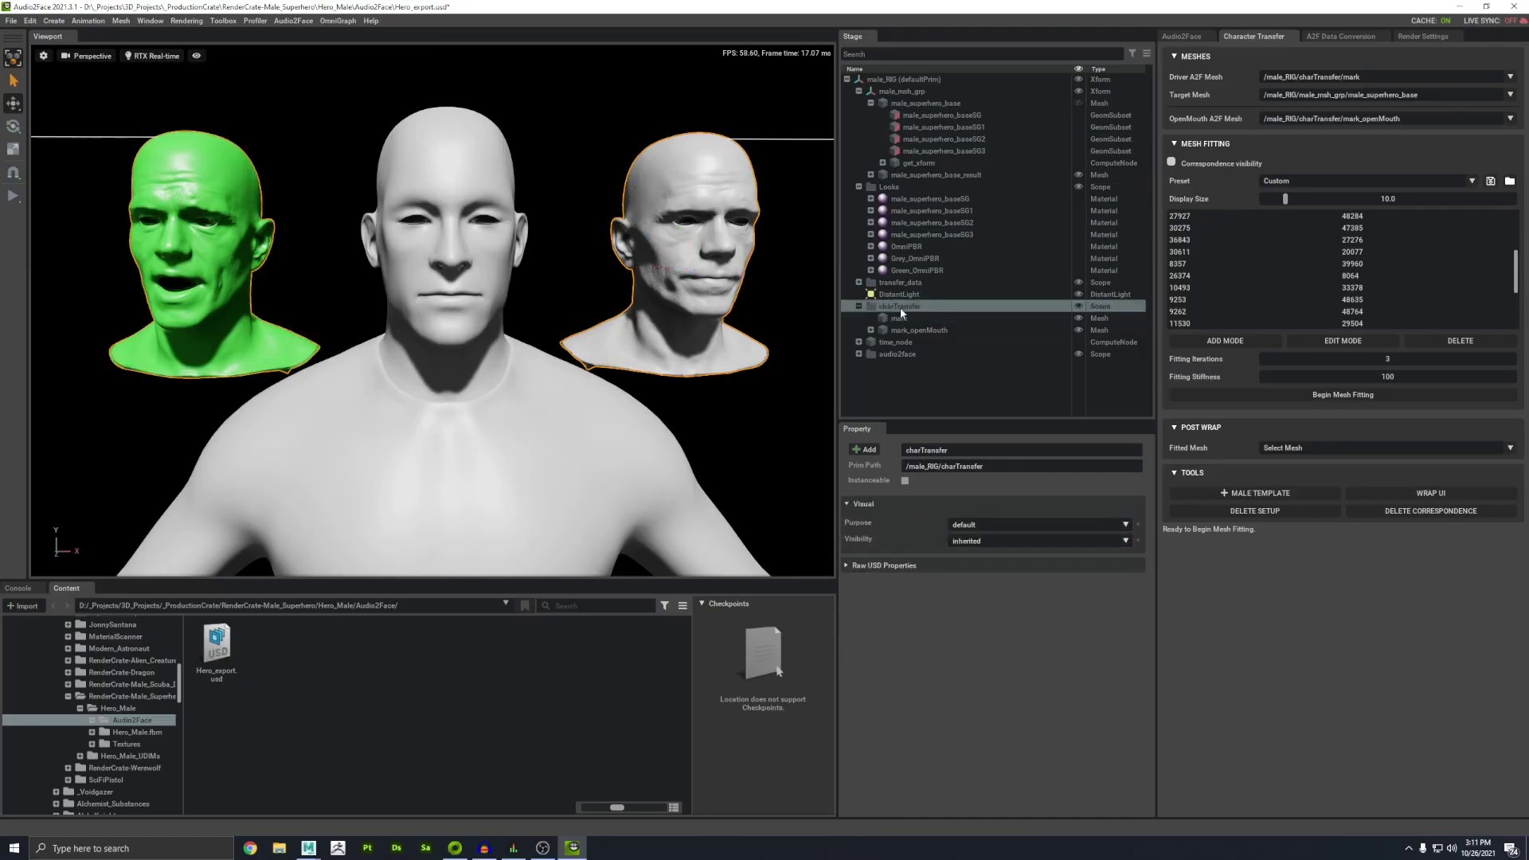
{"action": "left_click", "coordinate": [1078, 307]}
{"action": "left_click_drag", "start_coordinate": [605, 350], "coordinate": [570, 365], "text": "alt"}
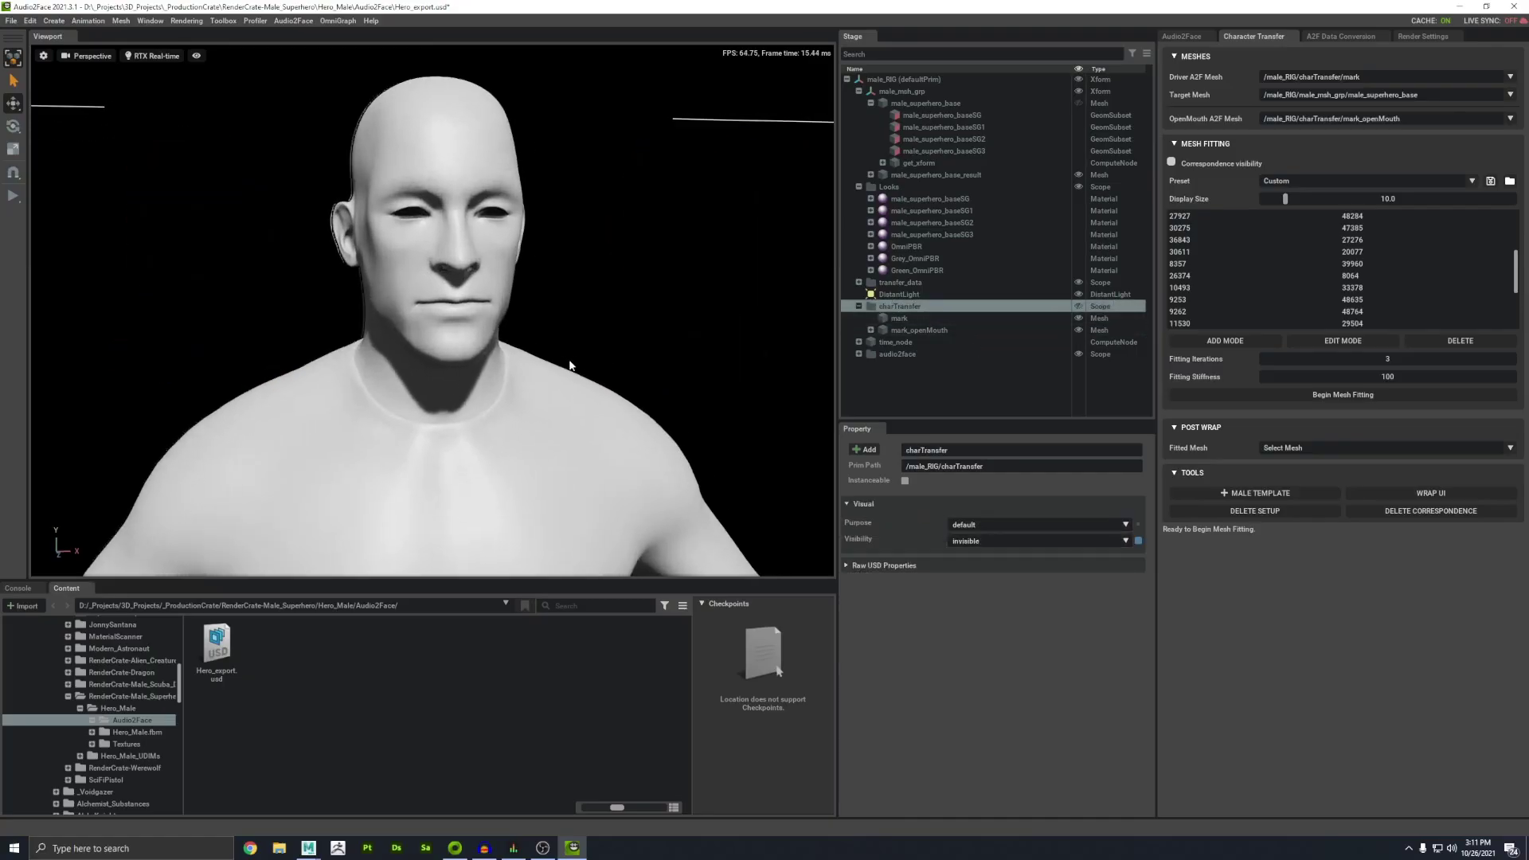
Open the audio source directory picker and browse the Desktop folder for an audio directory.
{"action": "left_click", "coordinate": [1199, 37]}
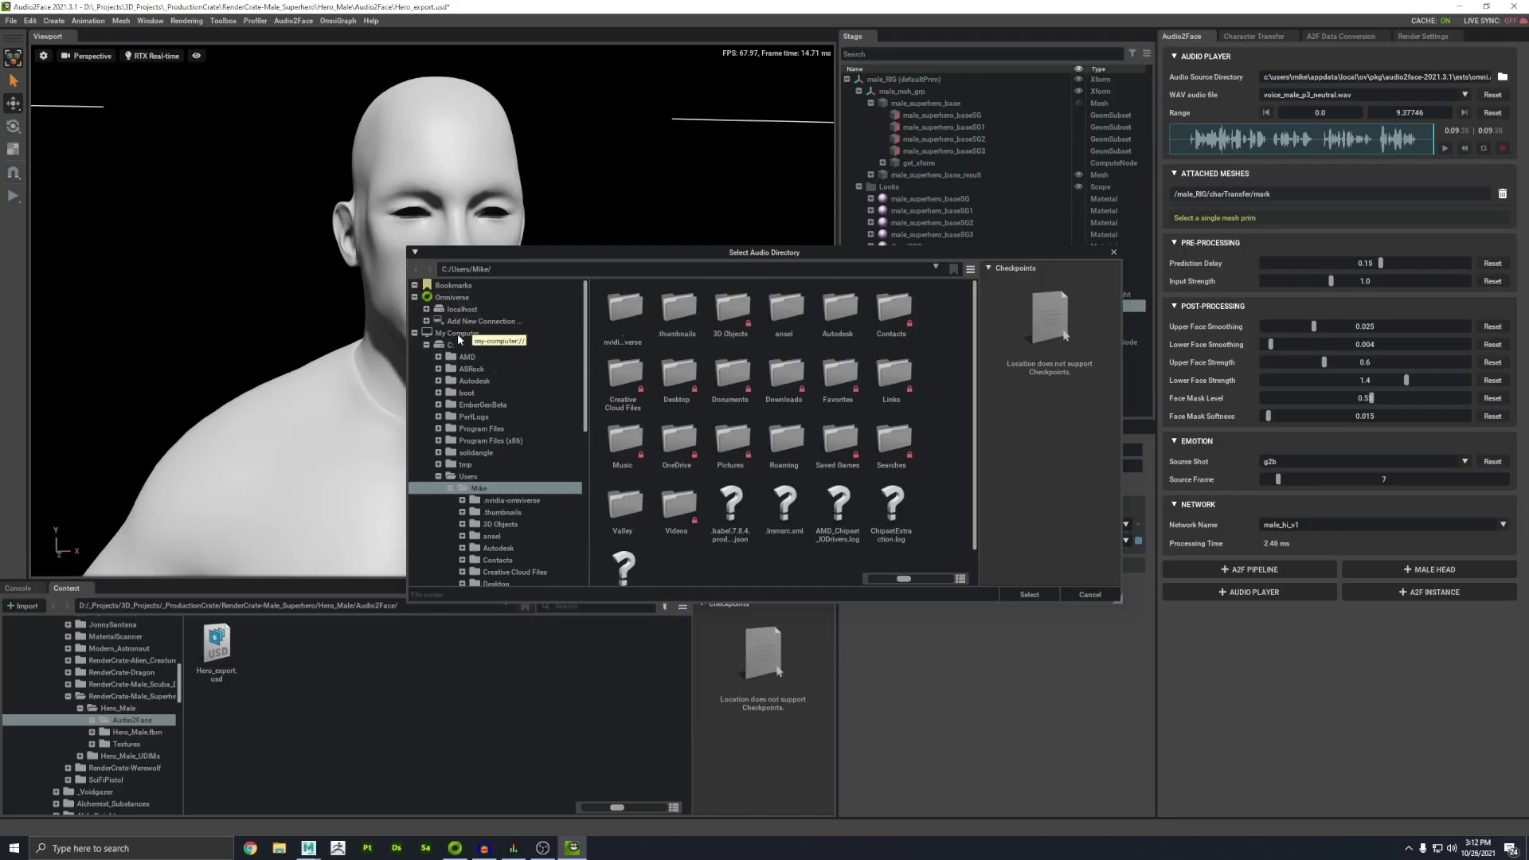
{"action": "double_click", "coordinate": [676, 375]}
{"action": "double_click", "coordinate": [729, 311]}
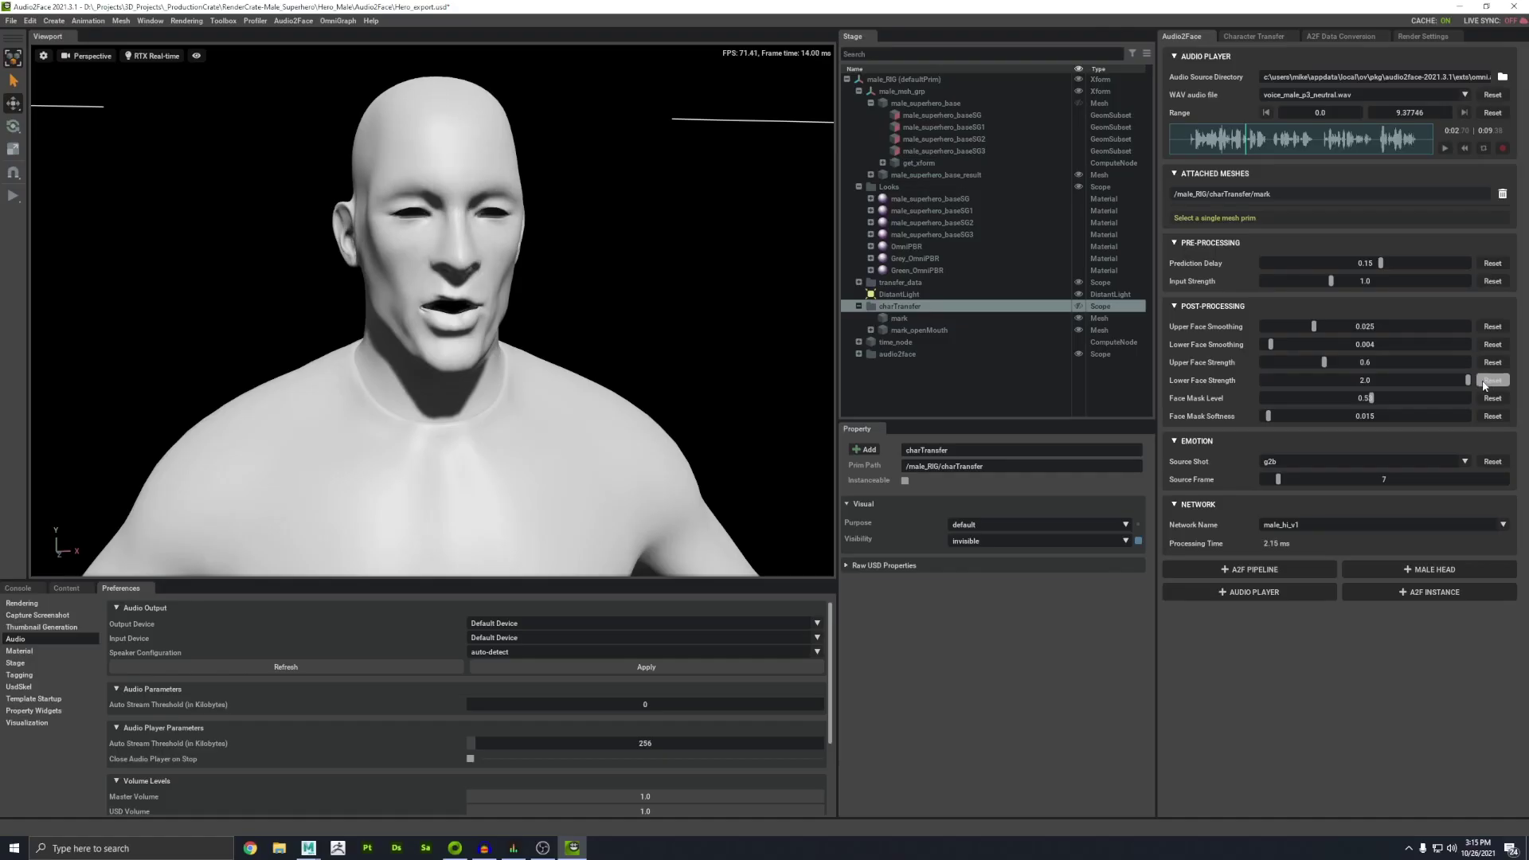
Try a lower face strength of 2.0 and emotion source shot g8b at frame 43, and play the audio on the superhero.
{"action": "left_click_drag", "start_coordinate": [423, 425], "coordinate": [451, 421], "text": "alt"}
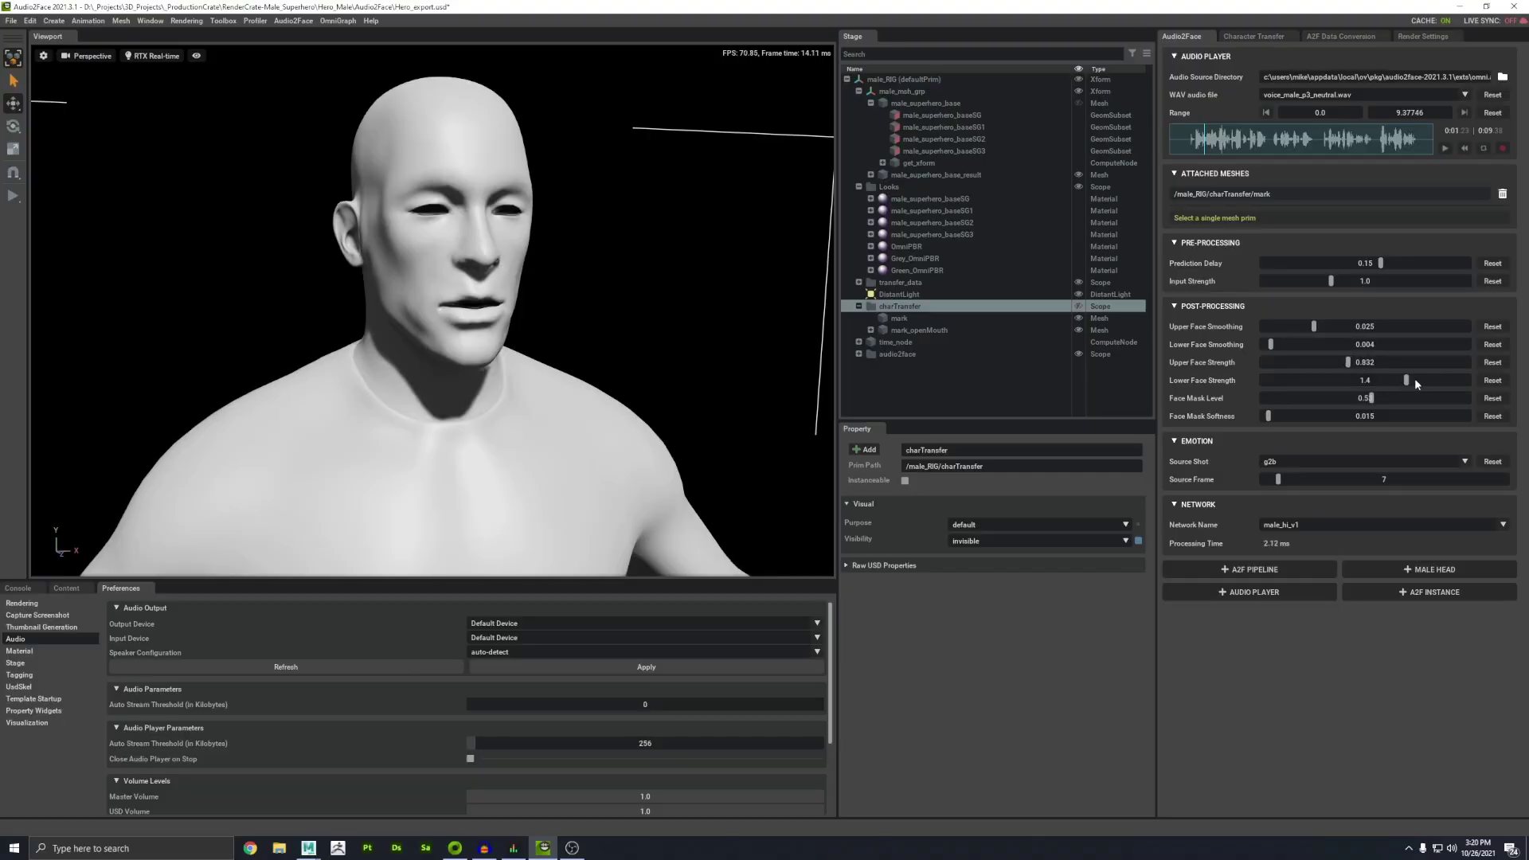
{"action": "left_click_drag", "start_coordinate": [1415, 382], "coordinate": [1470, 381]}
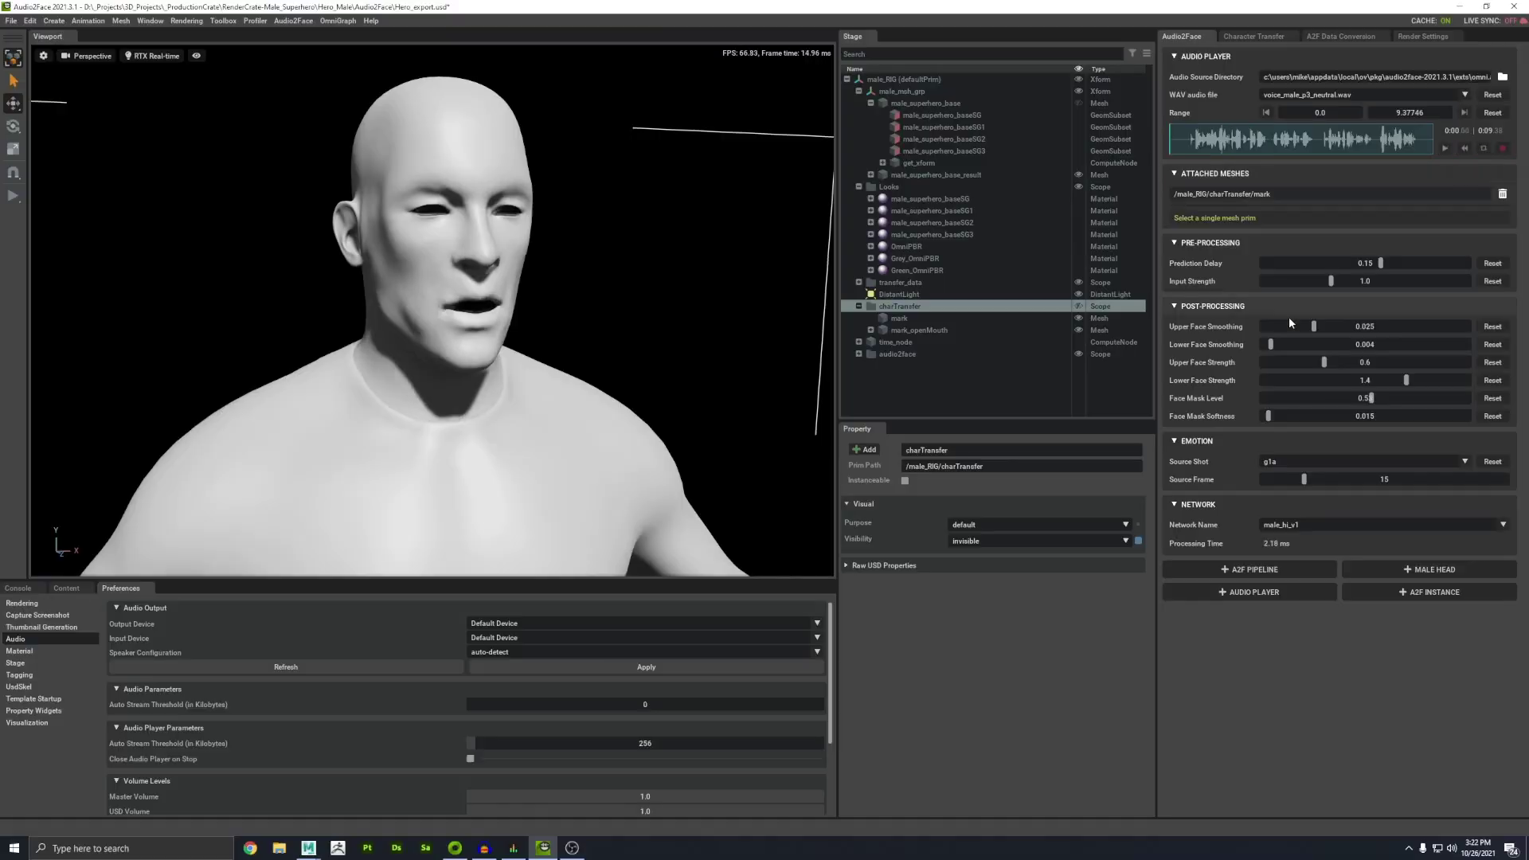
{"action": "left_click", "coordinate": [1274, 510]}
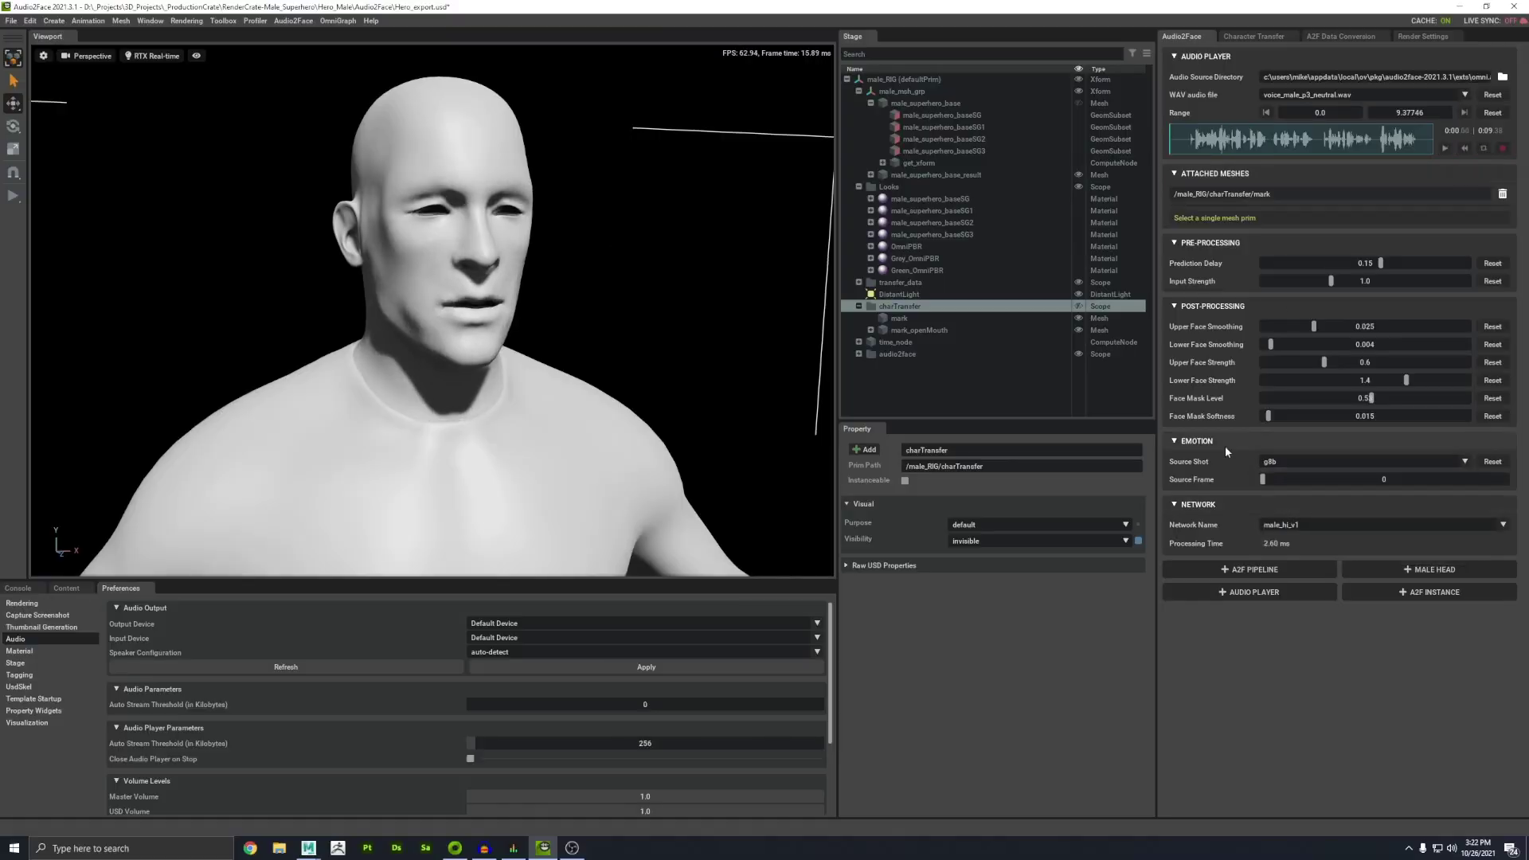
{"action": "left_click_drag", "start_coordinate": [1269, 476], "coordinate": [1297, 476]}
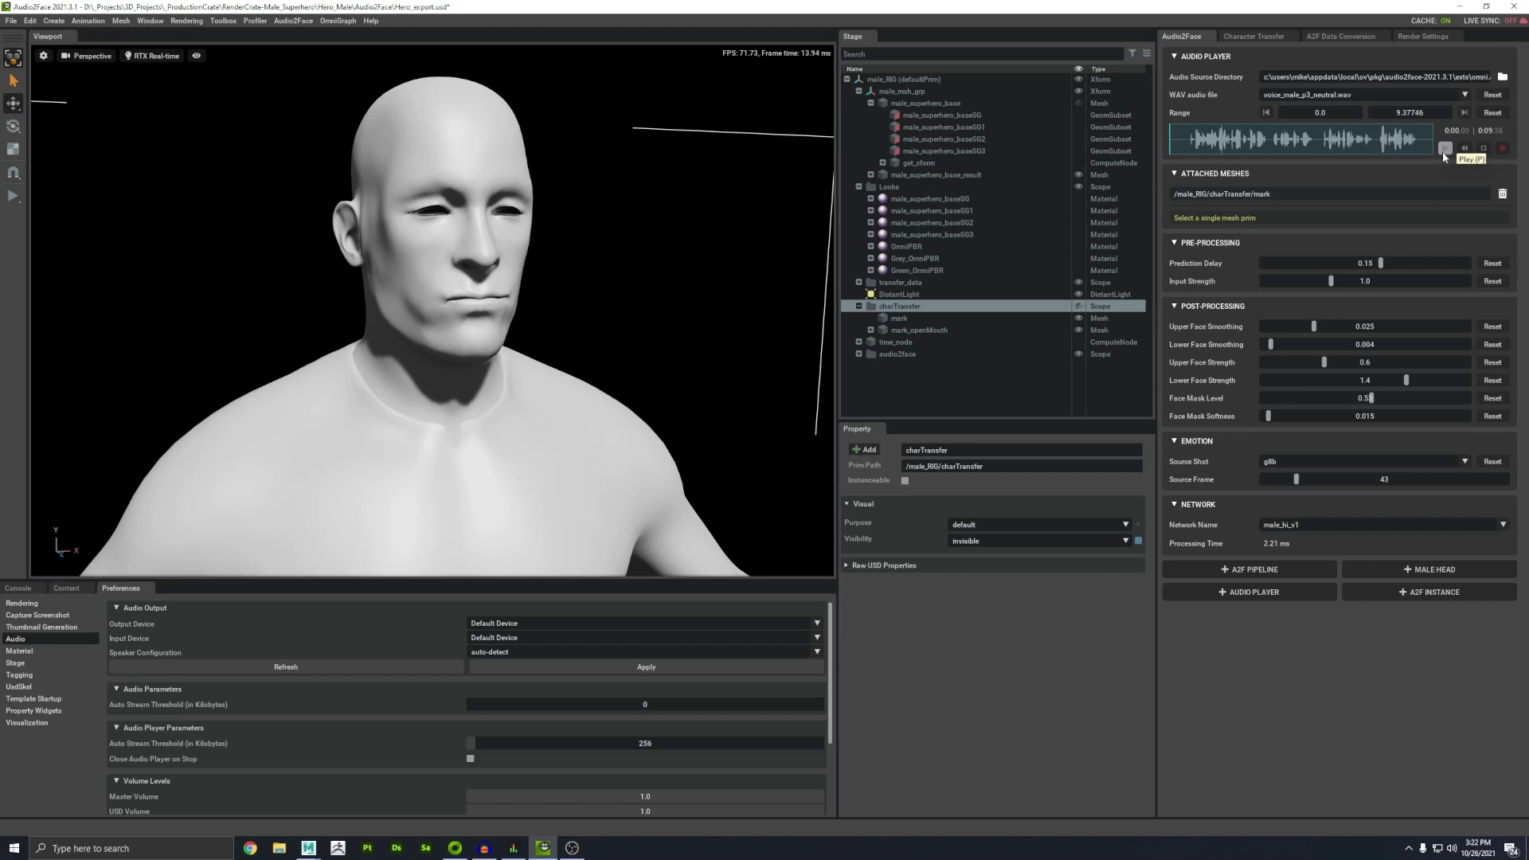
{"action": "left_click", "coordinate": [1445, 150]}
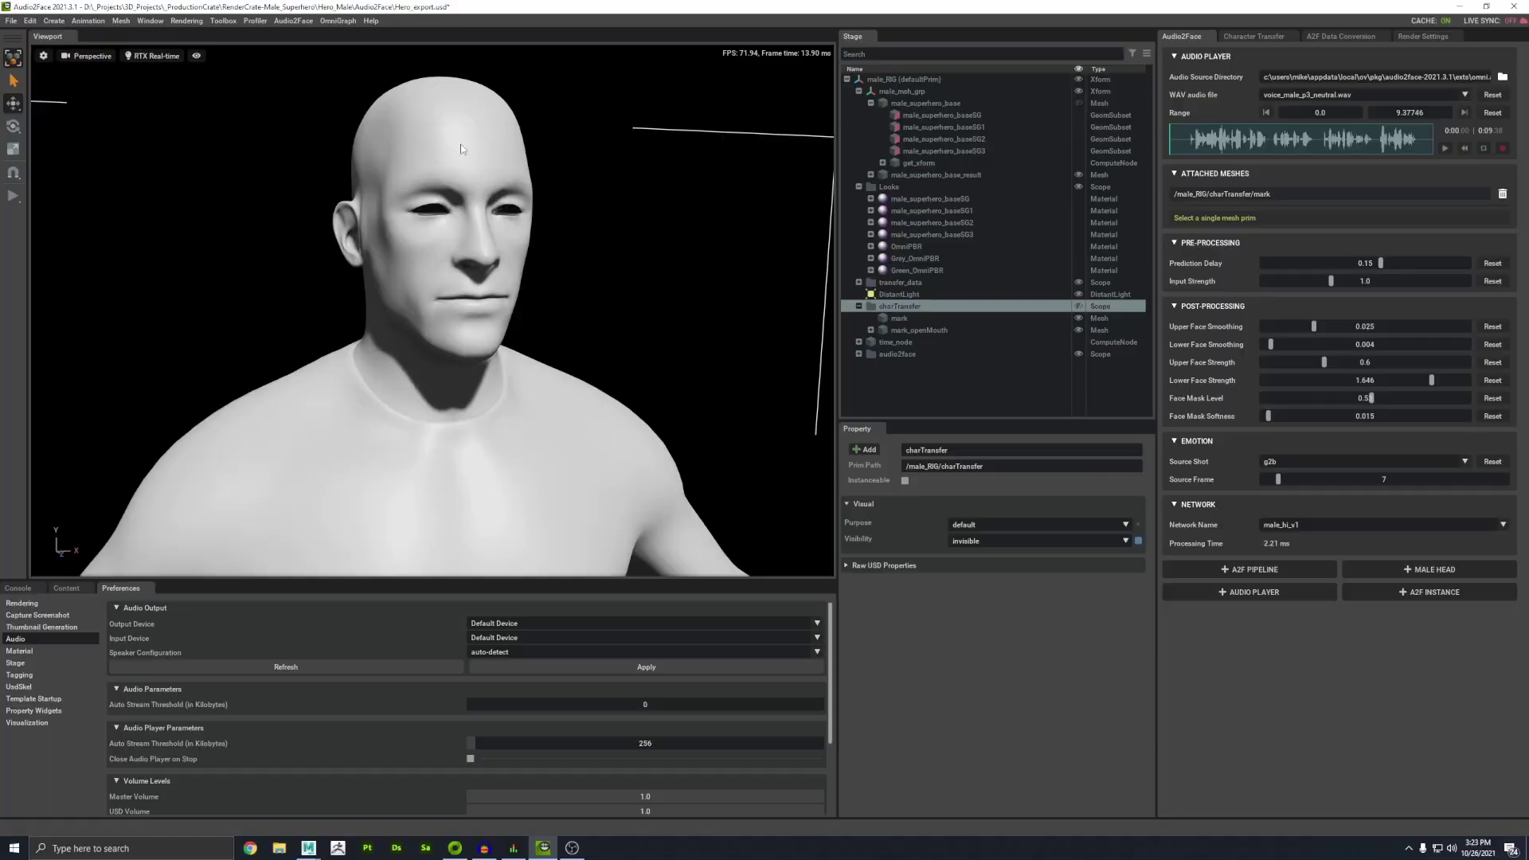
Select the male_superhero_base_result mesh and set the geometry cache export filter to Selected Meshes.
{"action": "left_click", "coordinate": [458, 147]}
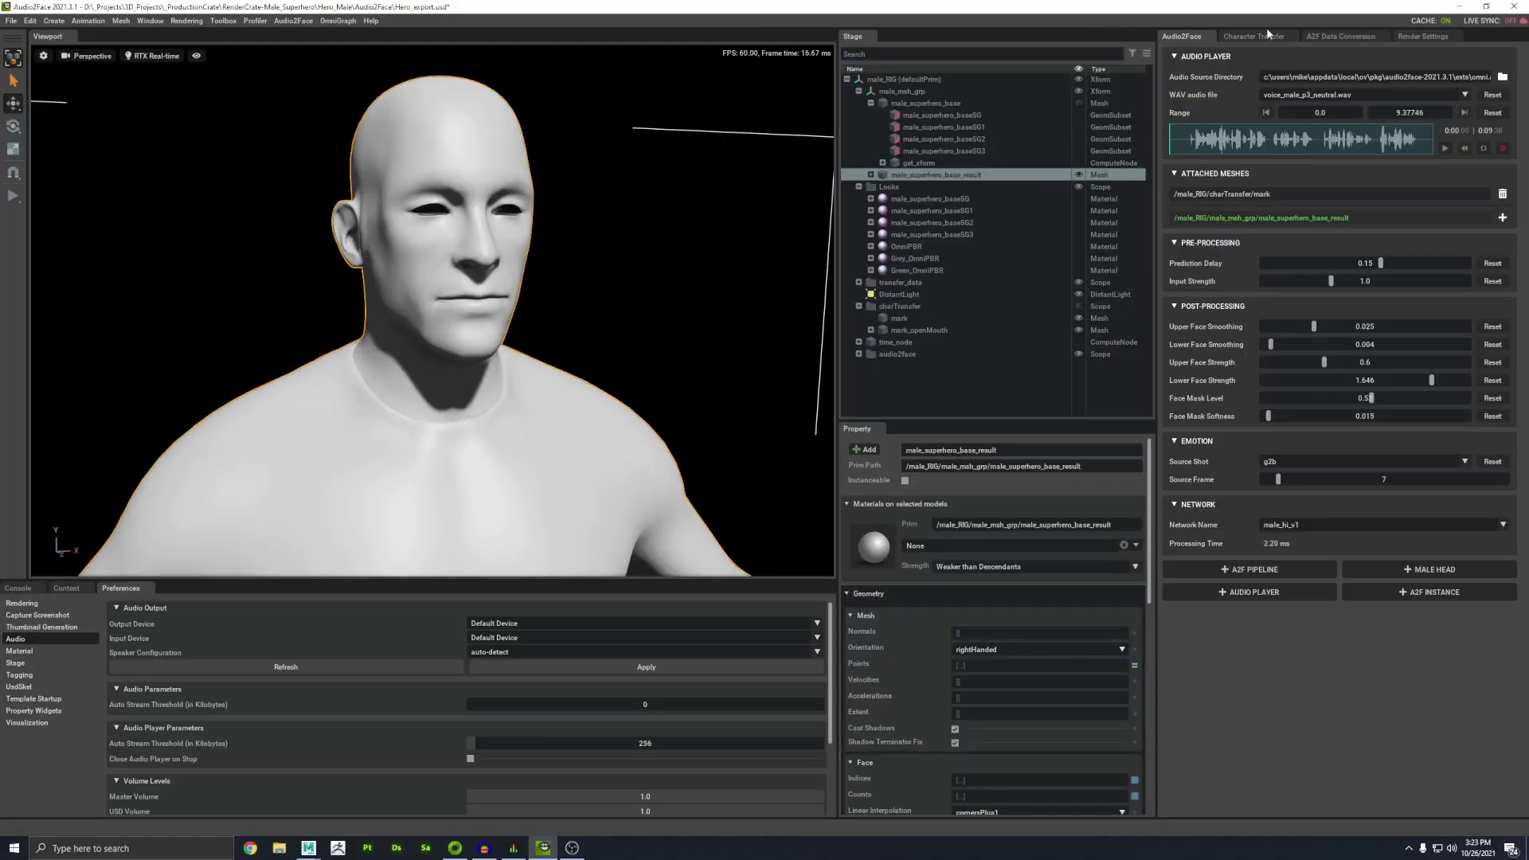
{"action": "left_click", "coordinate": [1338, 36]}
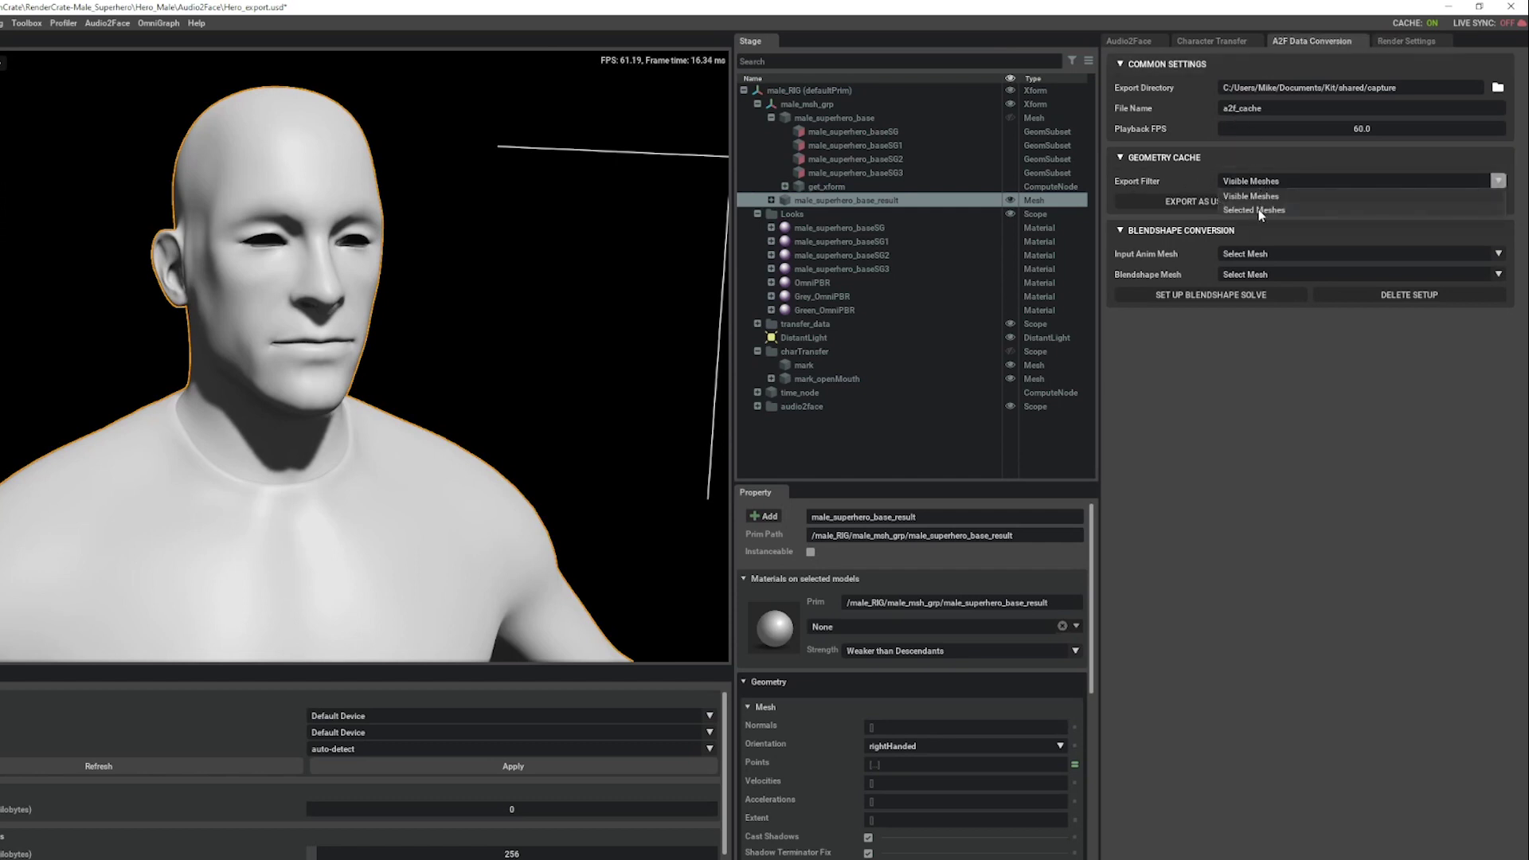
{"action": "left_click", "coordinate": [1256, 204]}
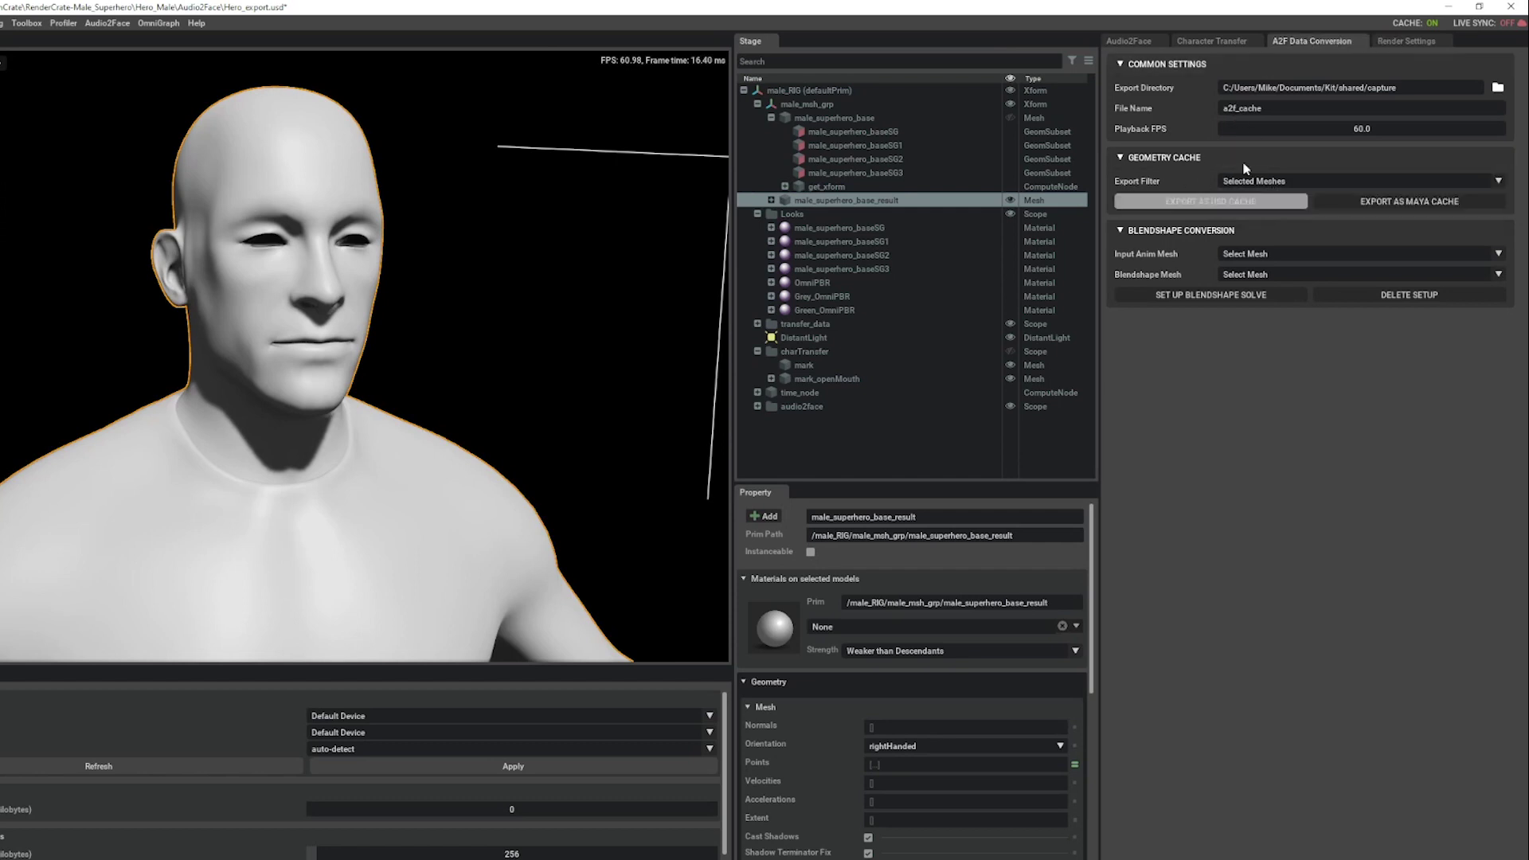
Export a Maya cache named BeigeHue at 90 FPS into the Hero_Male/Audio2Face folder.
{"action": "left_click", "coordinate": [1497, 88]}
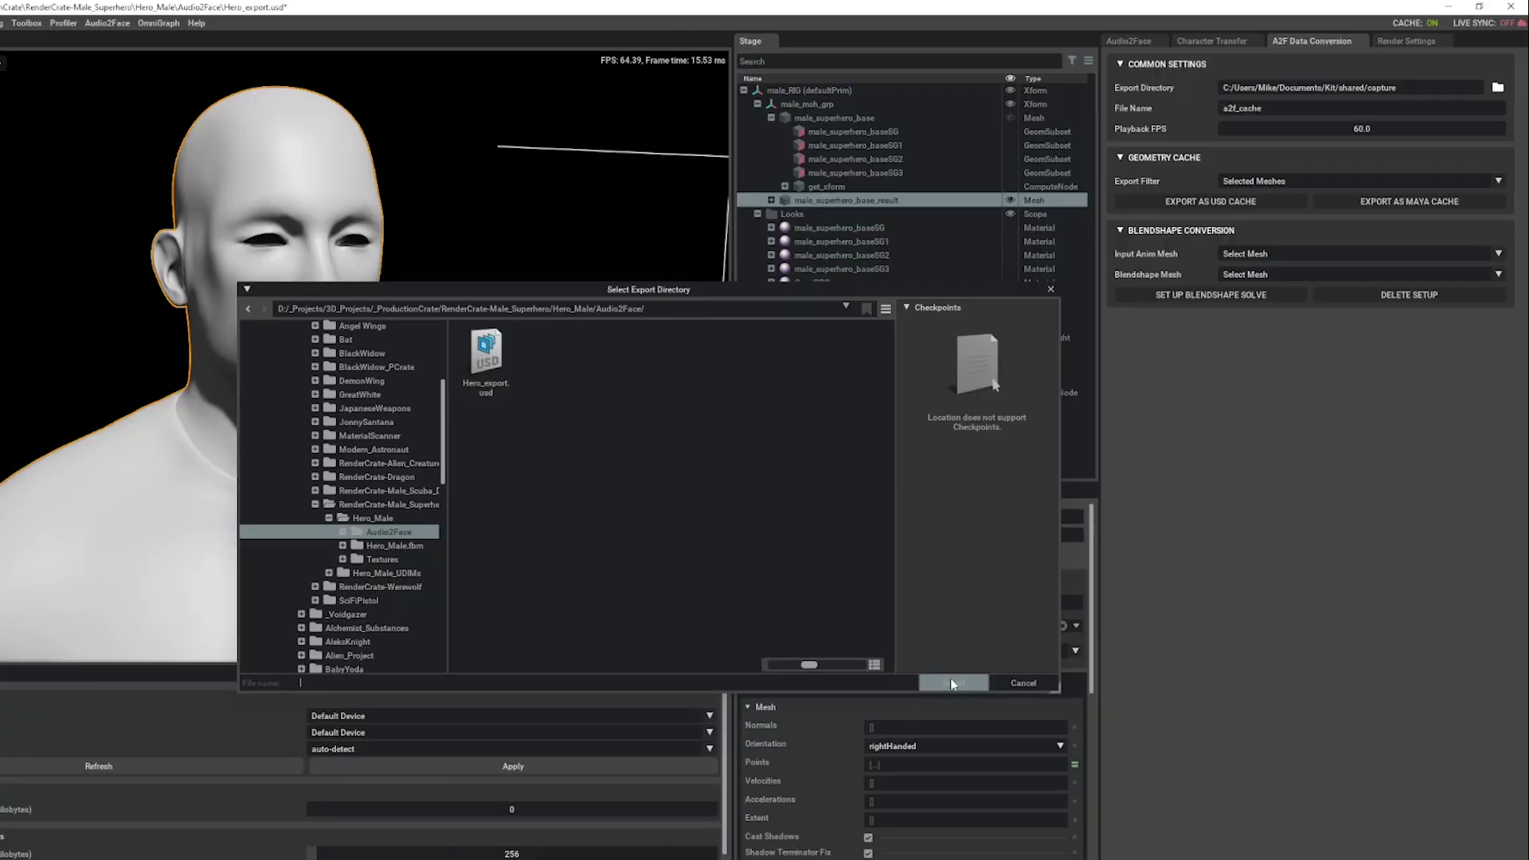
{"action": "left_click", "coordinate": [952, 682]}
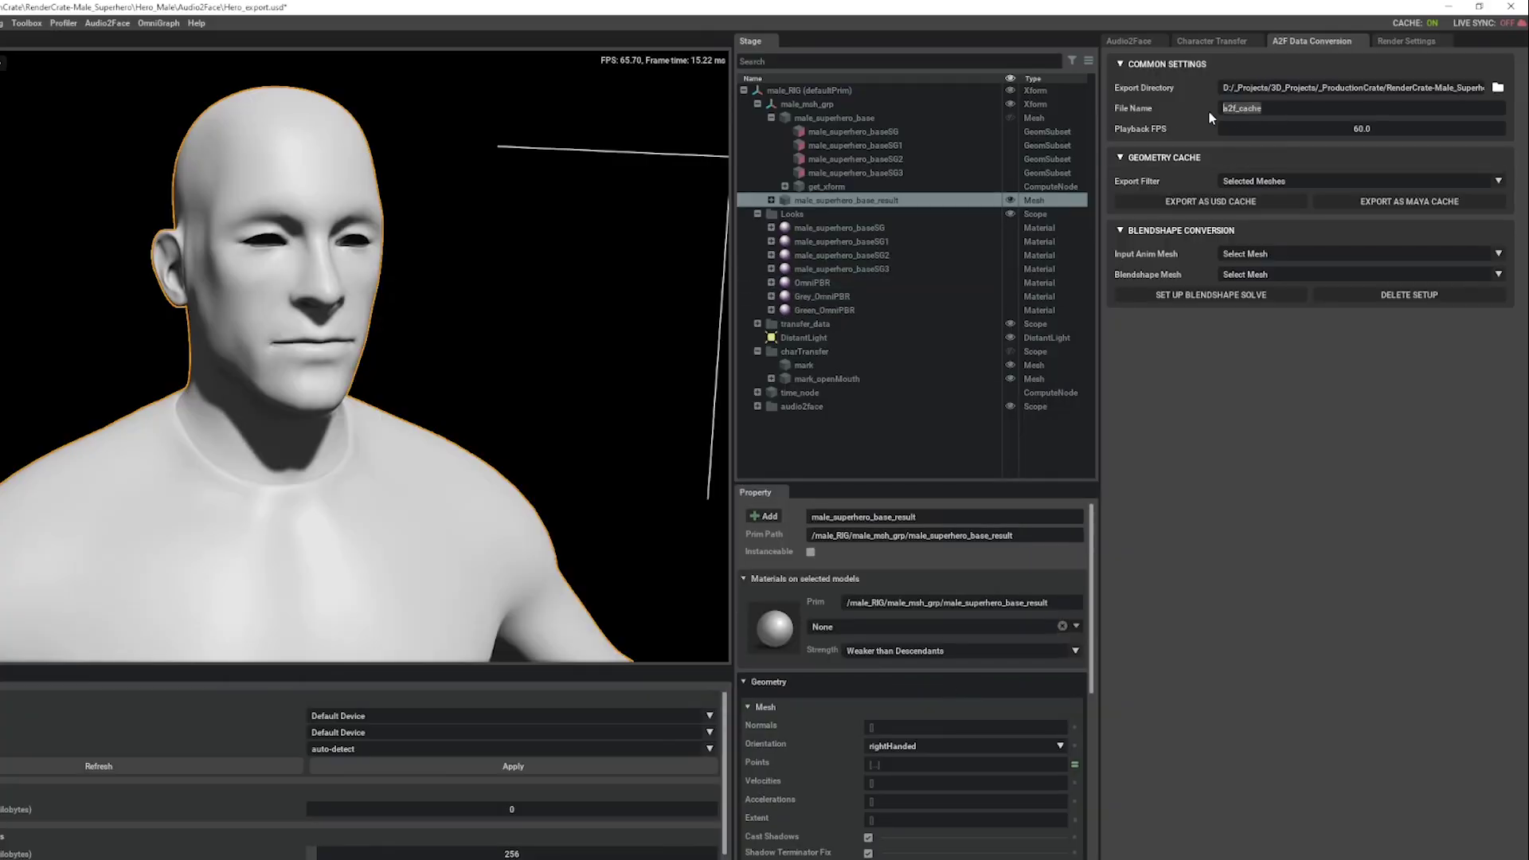
{"action": "type", "text": "BeigeHue"}
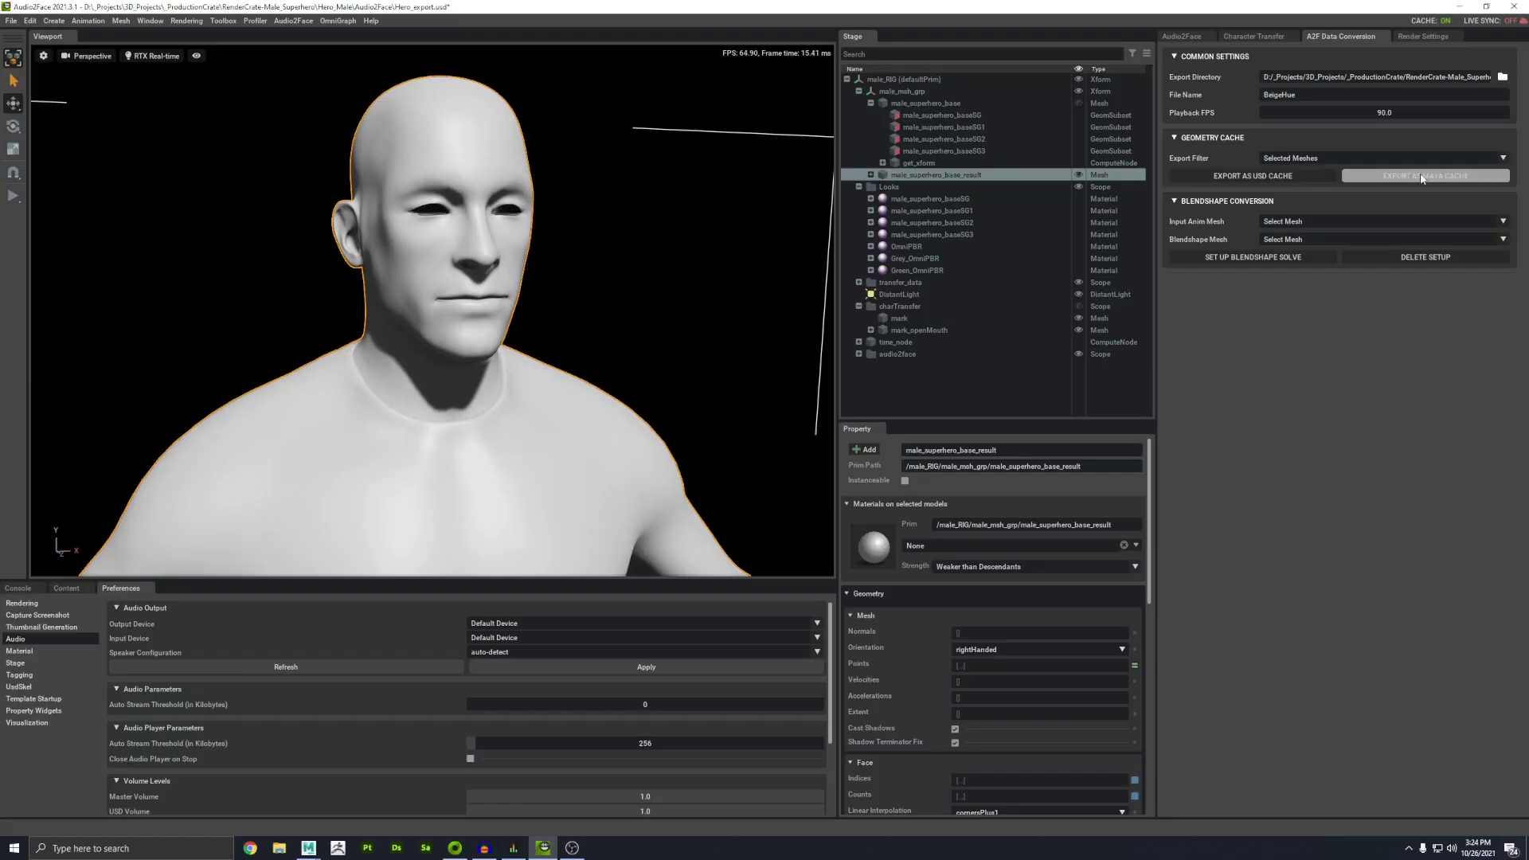
{"action": "left_click", "coordinate": [1398, 176]}
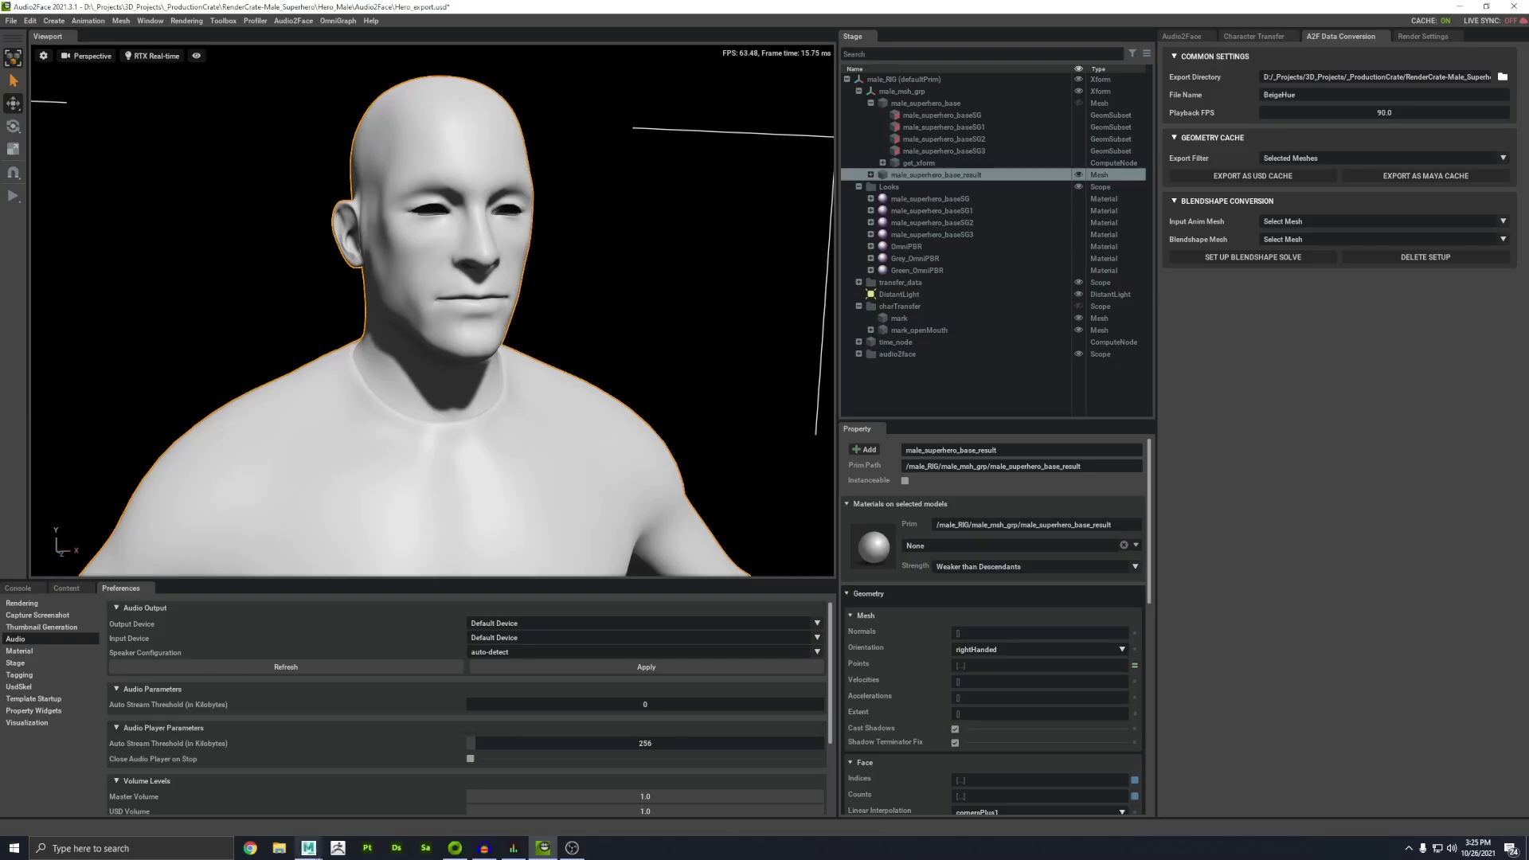
Switch to Maya, display the superhero rig in untextured shading, and delete its cape.
{"action": "left_click", "coordinate": [308, 848]}
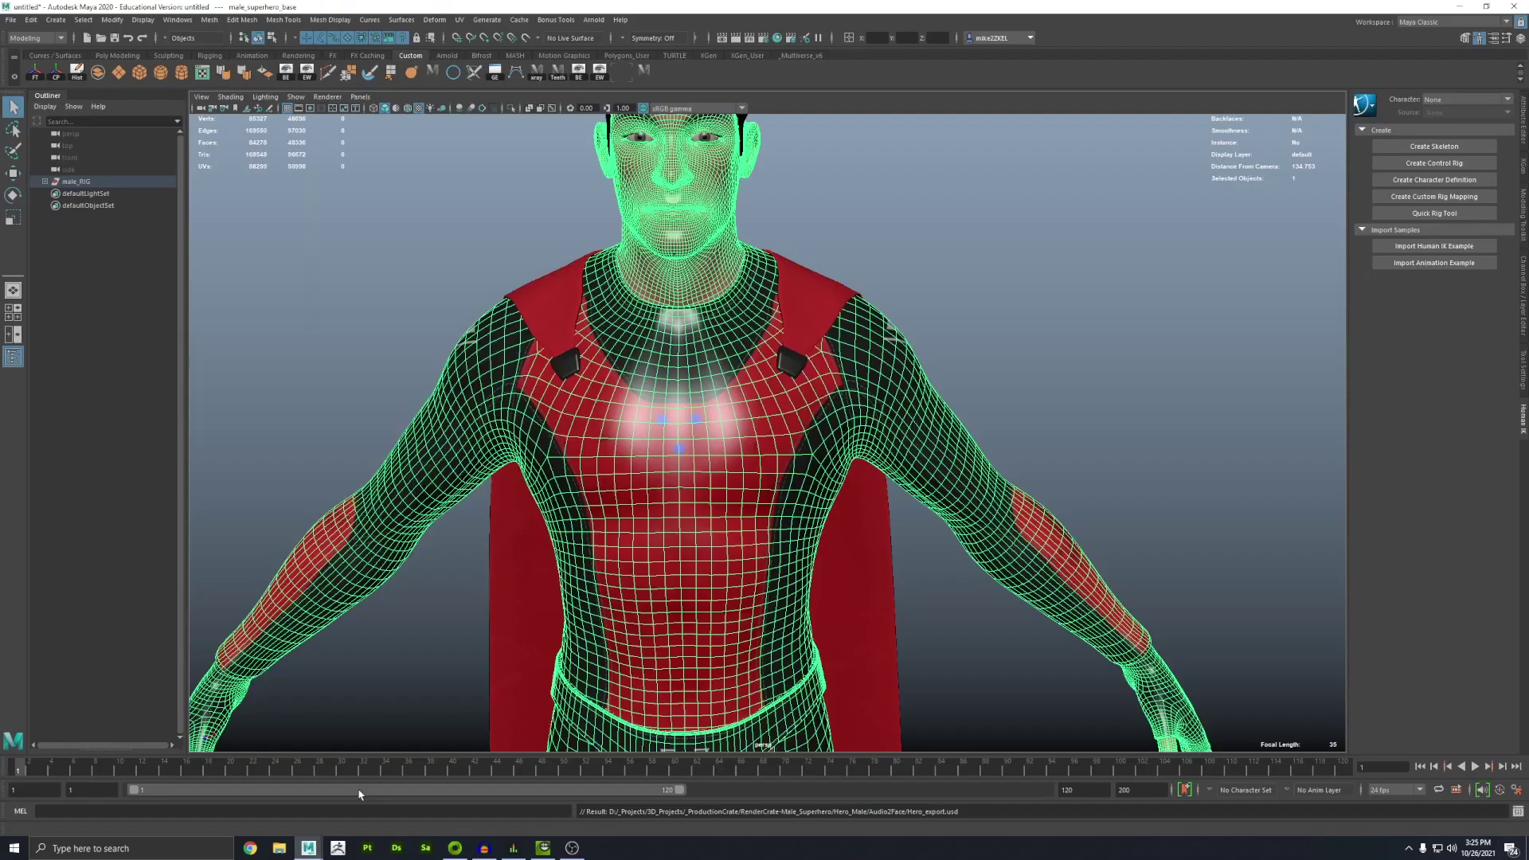
{"action": "left_click", "coordinate": [390, 353]}
{"action": "right_click_drag", "start_coordinate": [538, 490], "coordinate": [425, 313], "text": "alt"}
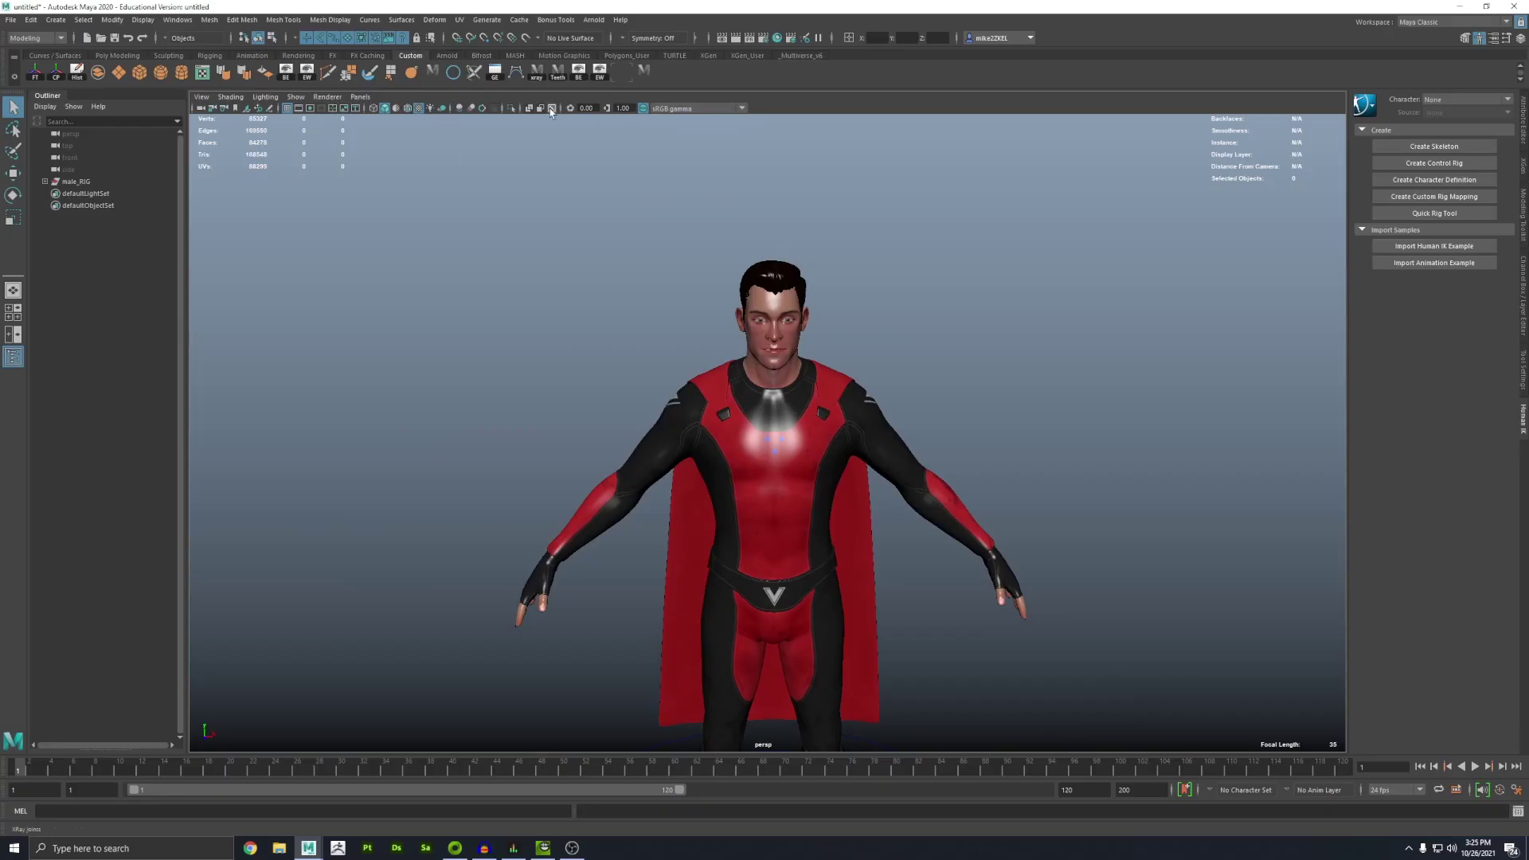
{"action": "key", "text": "5"}
{"action": "left_click", "coordinate": [849, 465]}
{"action": "left_click", "coordinate": [848, 465]}
{"action": "key", "text": "e"}
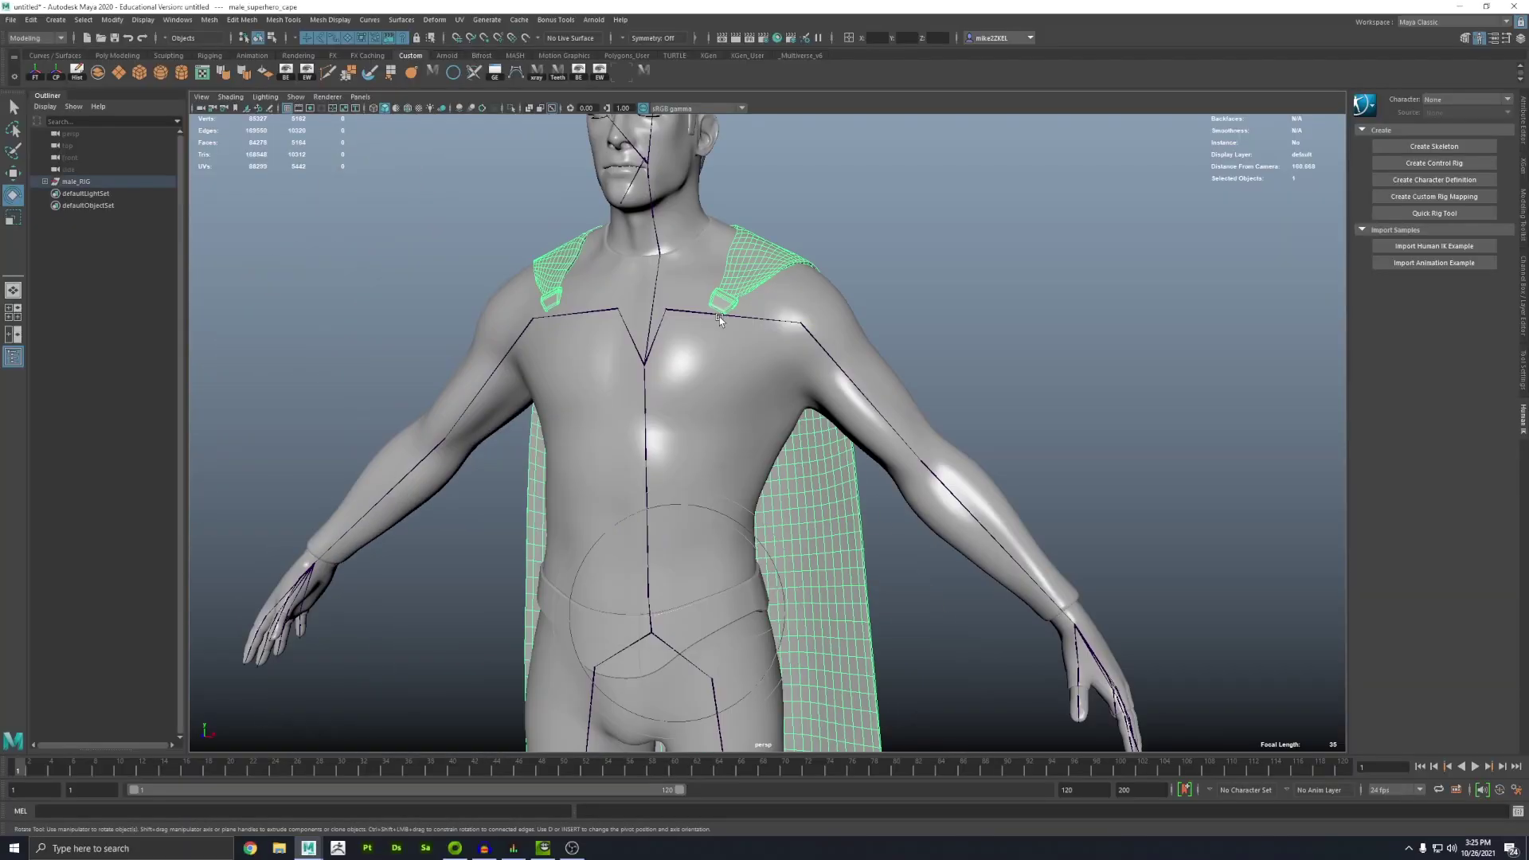
{"action": "key", "text": "Delete"}
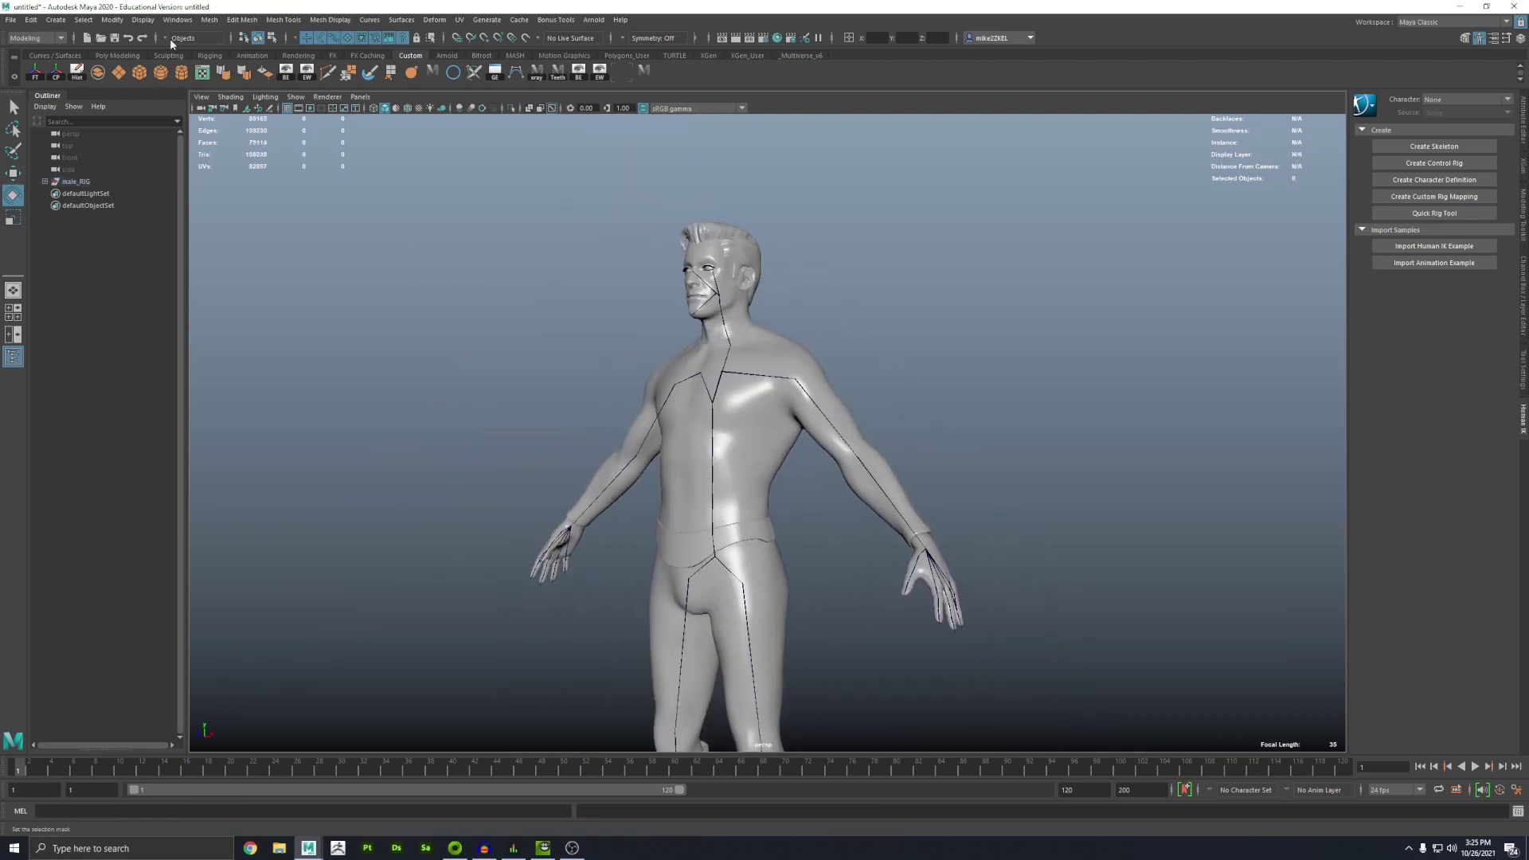
Import Hero_export.usd from the Hero_Male/Audio2Face folder into the Maya scene.
{"action": "left_click", "coordinate": [12, 19]}
{"action": "left_click", "coordinate": [80, 153]}
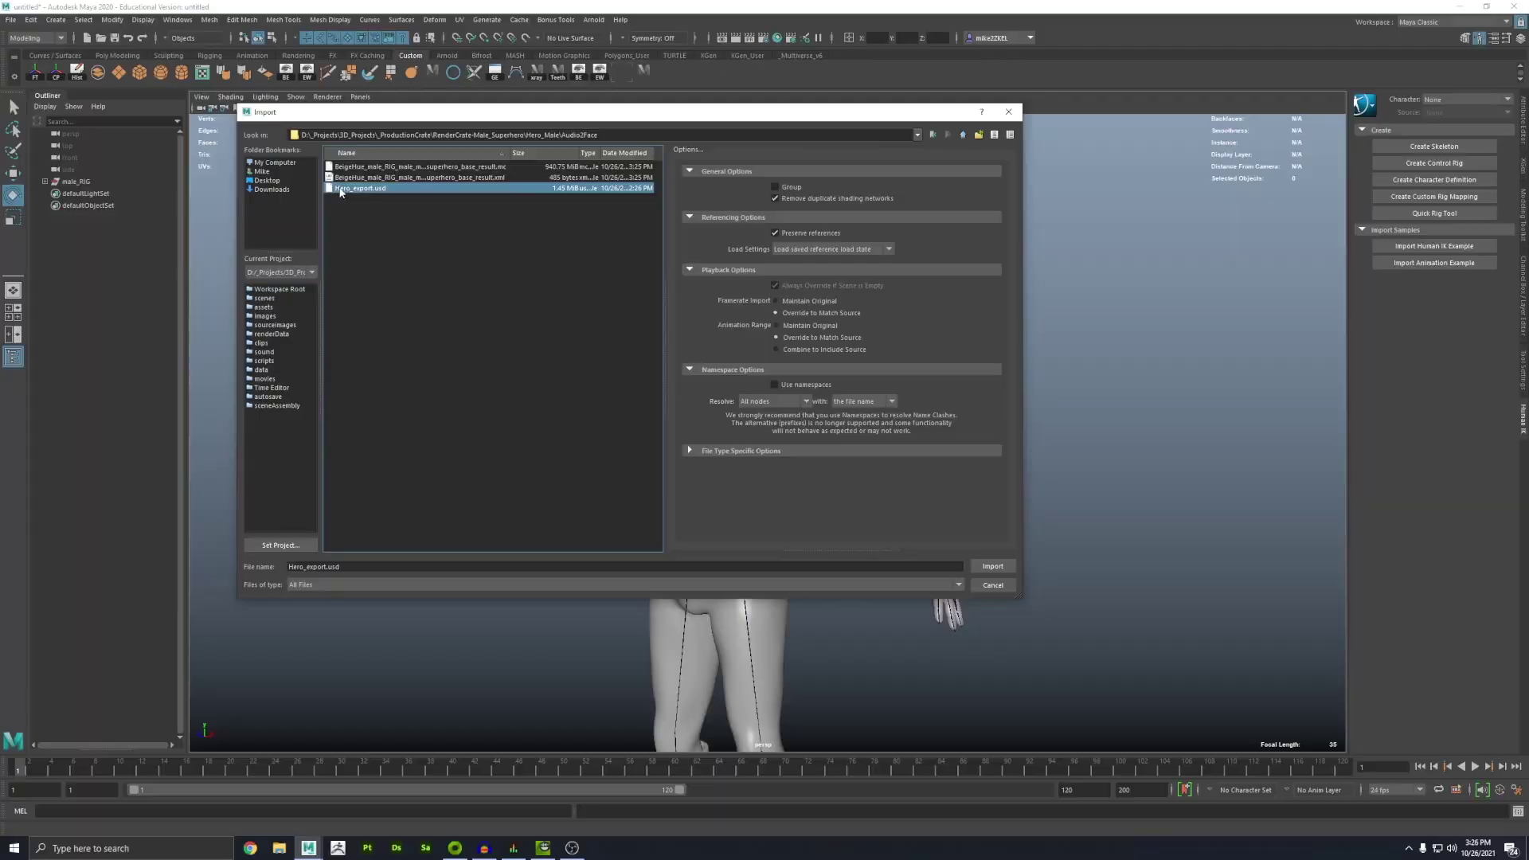
{"action": "left_click", "coordinate": [992, 567]}
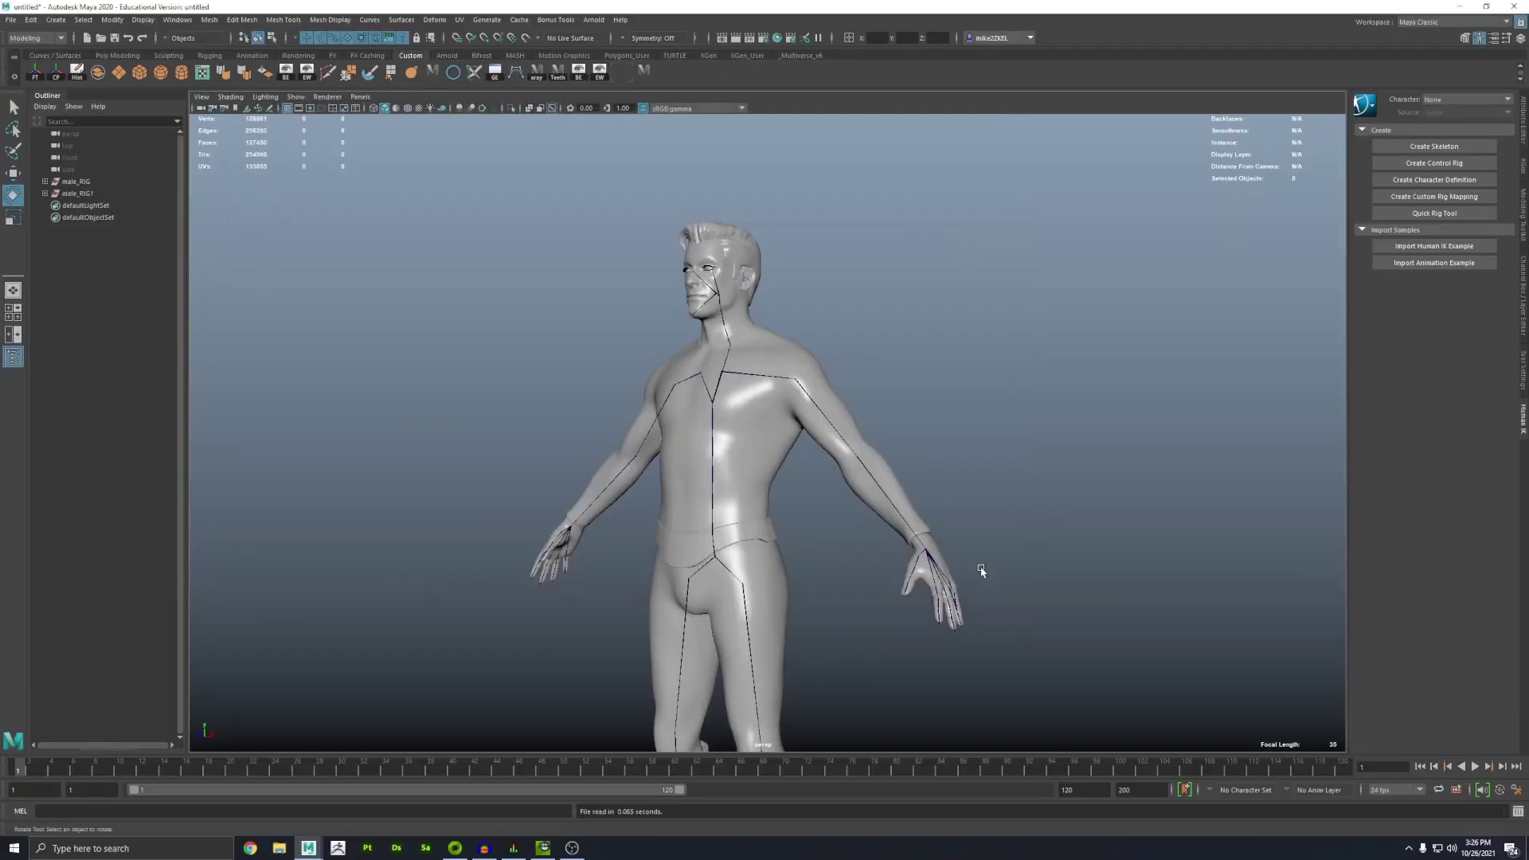
Move the imported male_RIG1 group sideways along X so it stands beside the original rigged superhero.
{"action": "left_click", "coordinate": [79, 193]}
{"action": "key", "text": "f"}
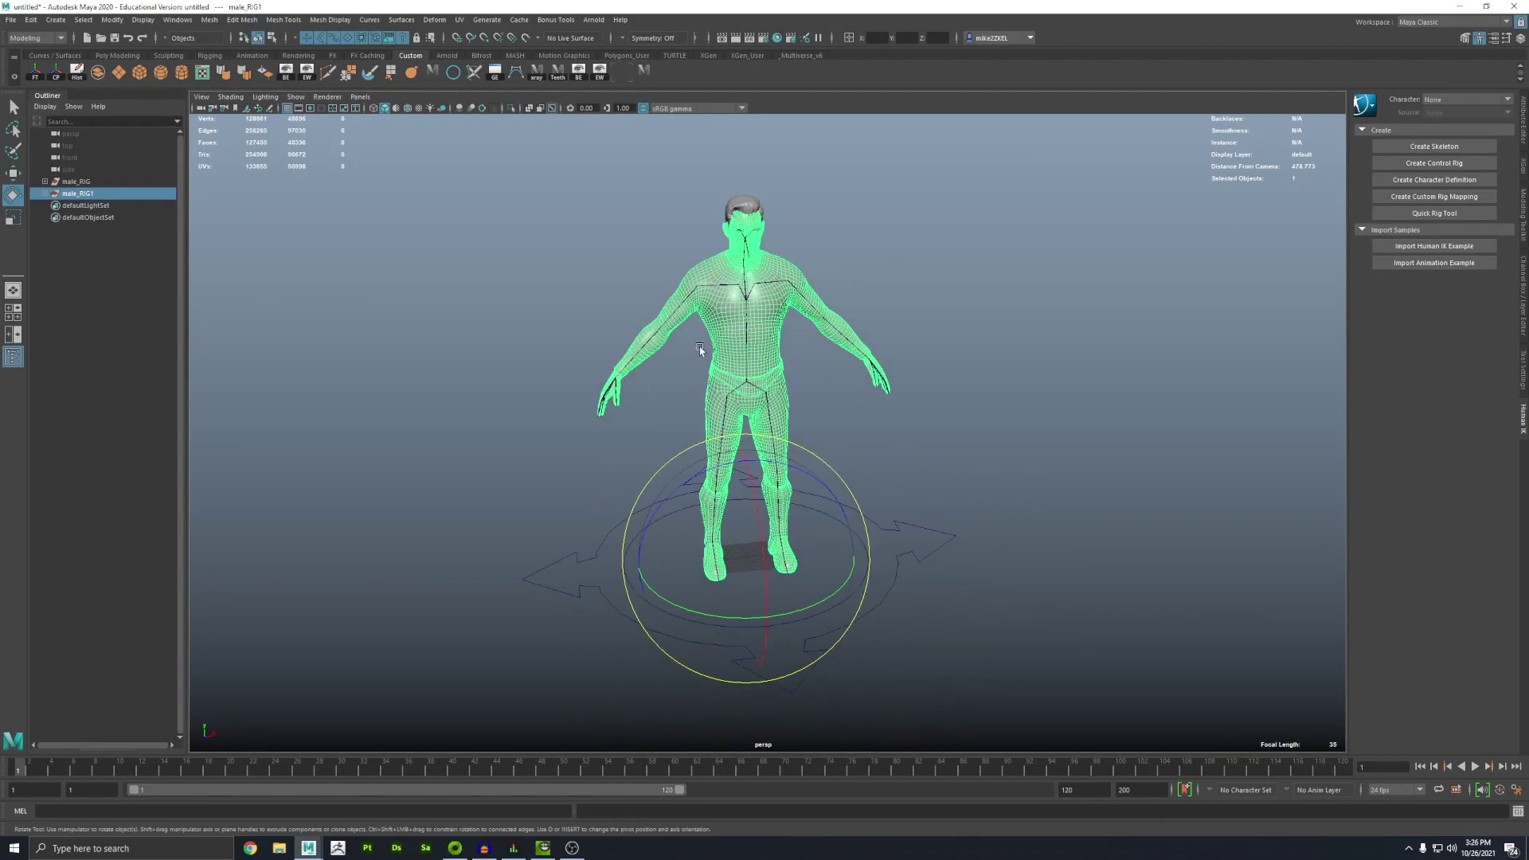
{"action": "left_click_drag", "start_coordinate": [857, 543], "coordinate": [558, 547]}
{"action": "left_click", "coordinate": [563, 177]}
{"action": "scroll", "coordinate": [563, 178], "scroll_direction": "up", "scroll_amount": 3}
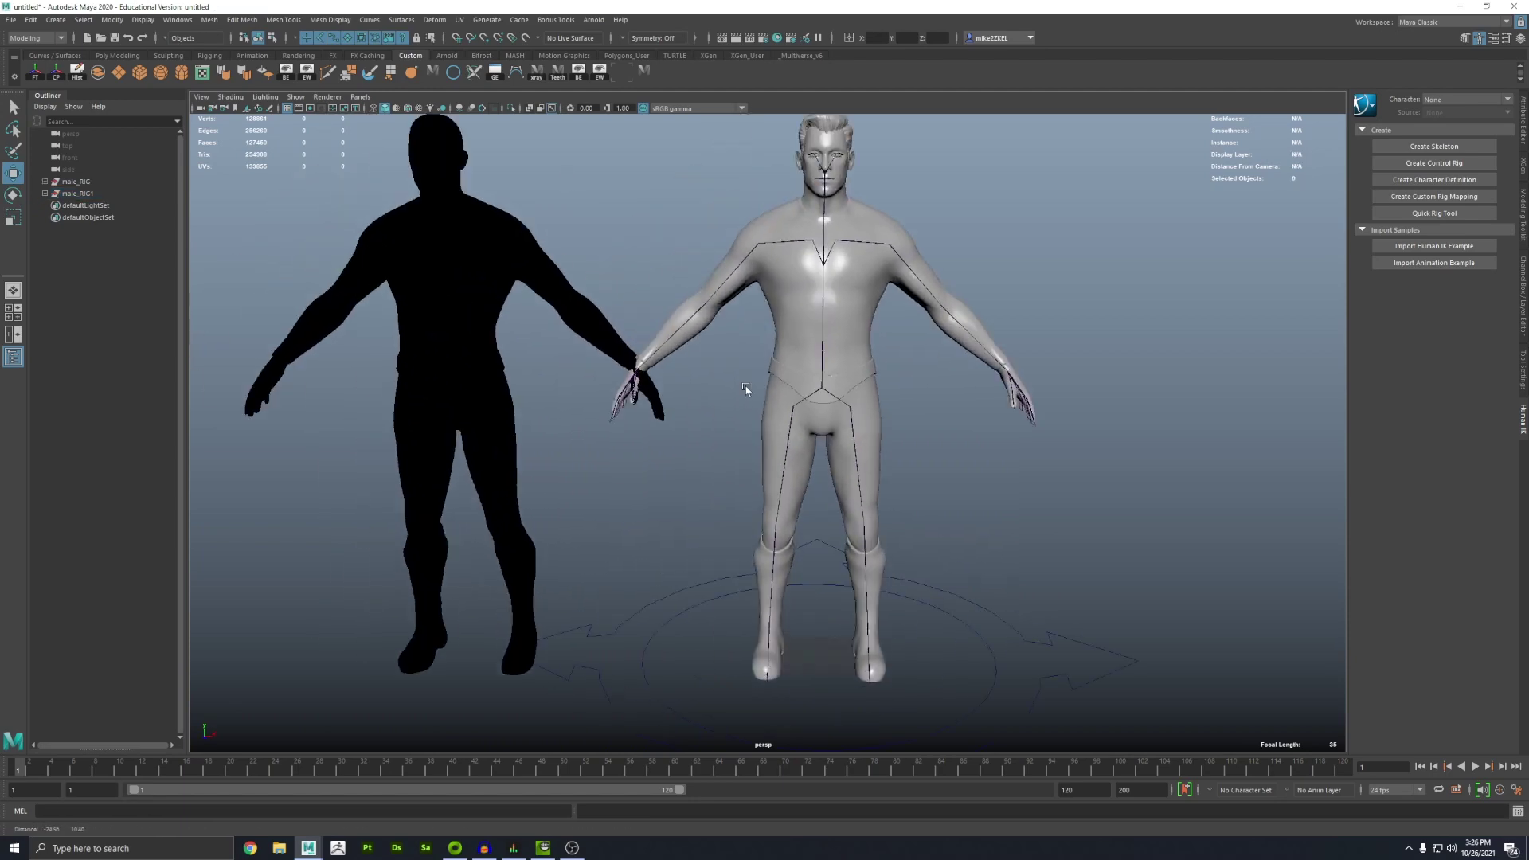
Assign a material to the black imported superhero mesh and shift male_RIG1 to a Translate X of about -103.
{"action": "right_click_drag", "start_coordinate": [515, 271], "coordinate": [600, 603]}
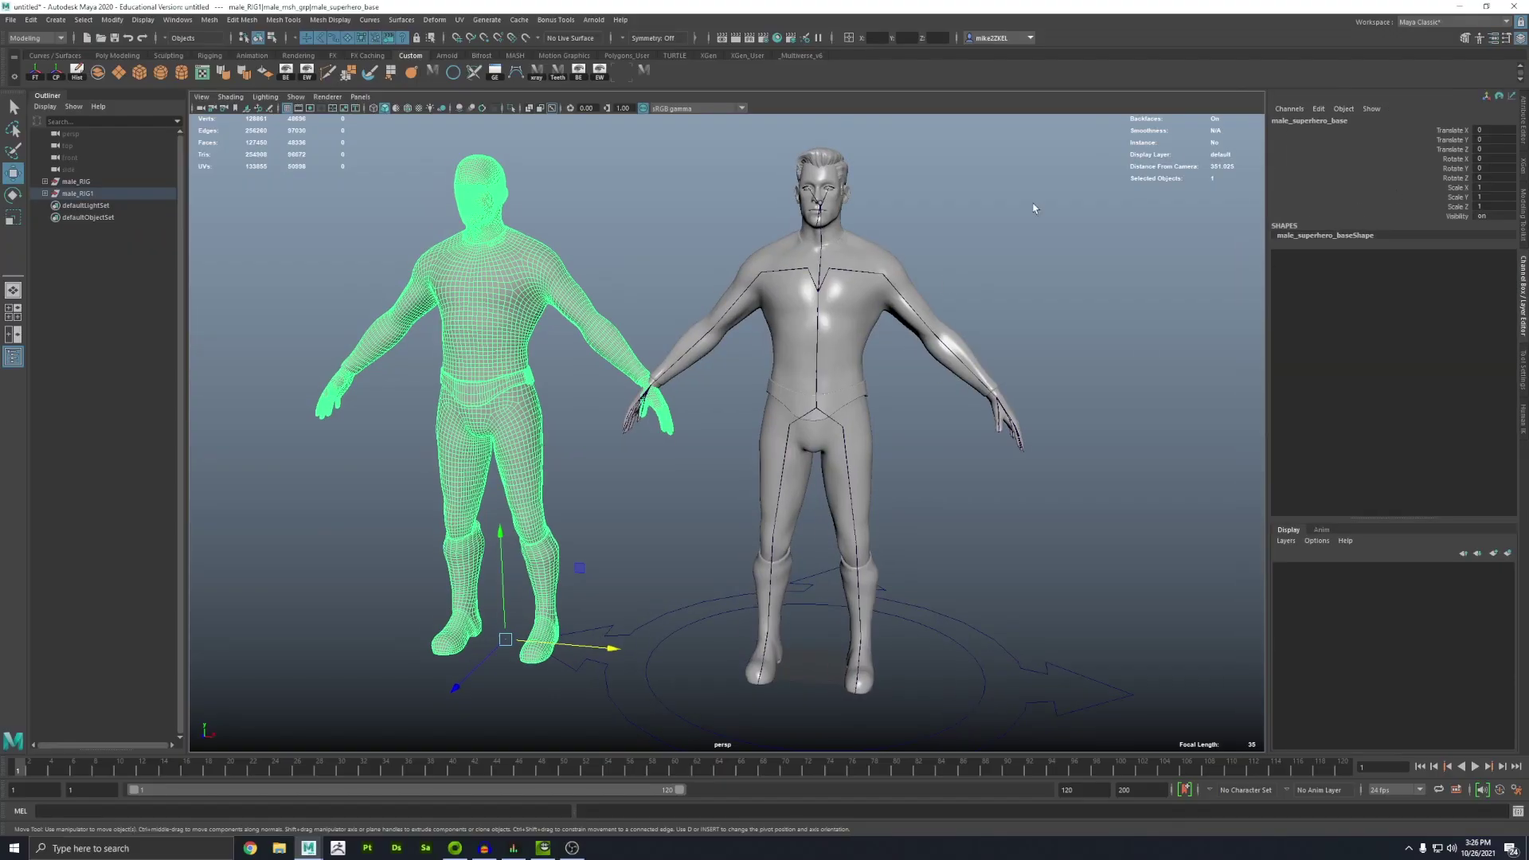
{"action": "double_click", "coordinate": [1500, 129]}
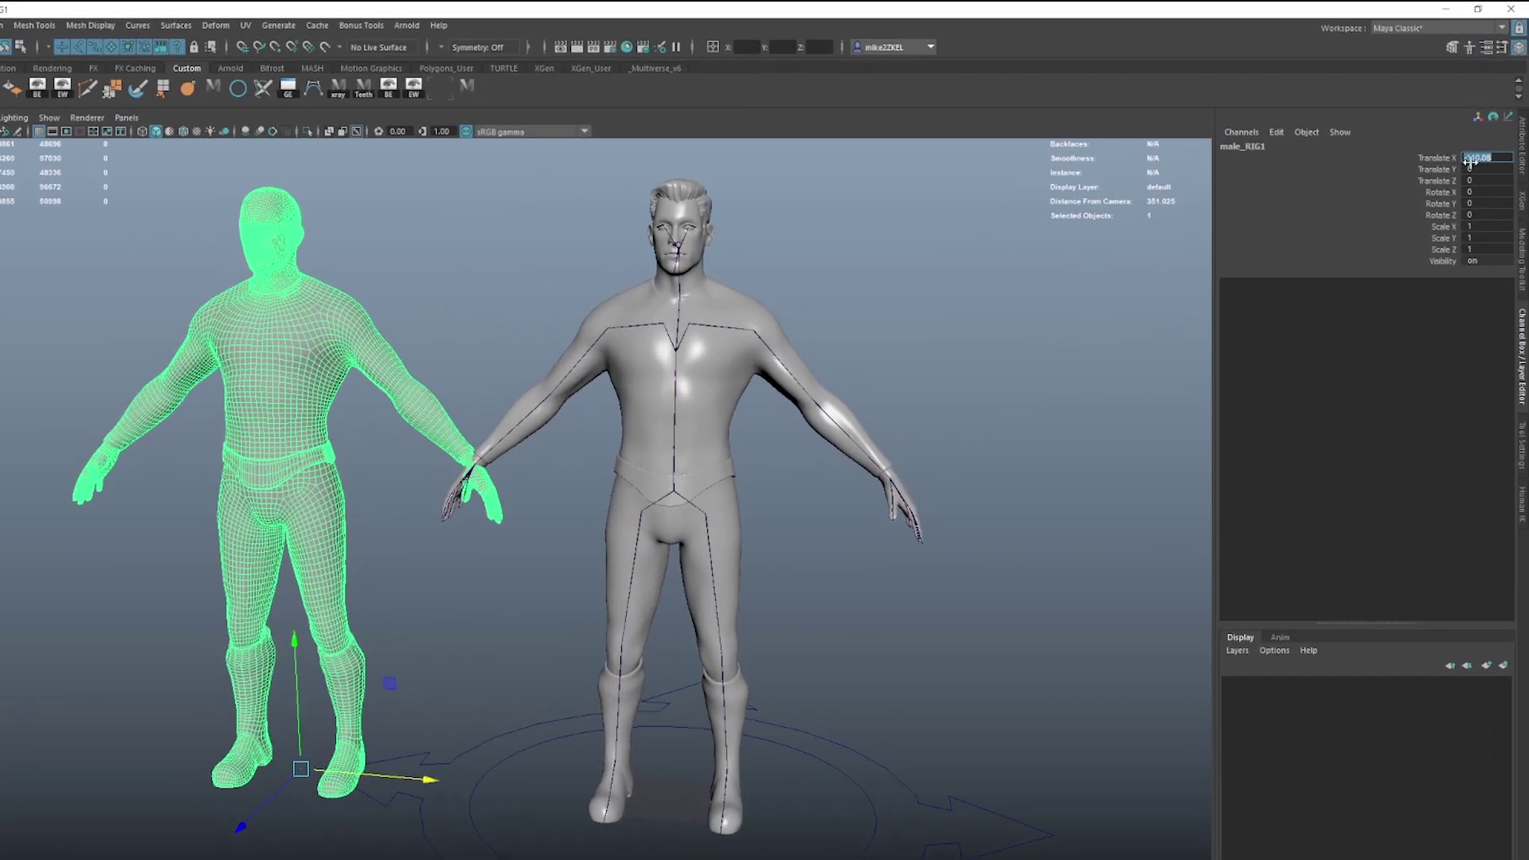
{"action": "mouse_move", "coordinate": [427, 779]}
{"action": "left_mouse_down"}
{"action": "mouse_move", "coordinate": [502, 785]}
{"action": "mouse_move", "coordinate": [454, 788]}
{"action": "left_mouse_up"}
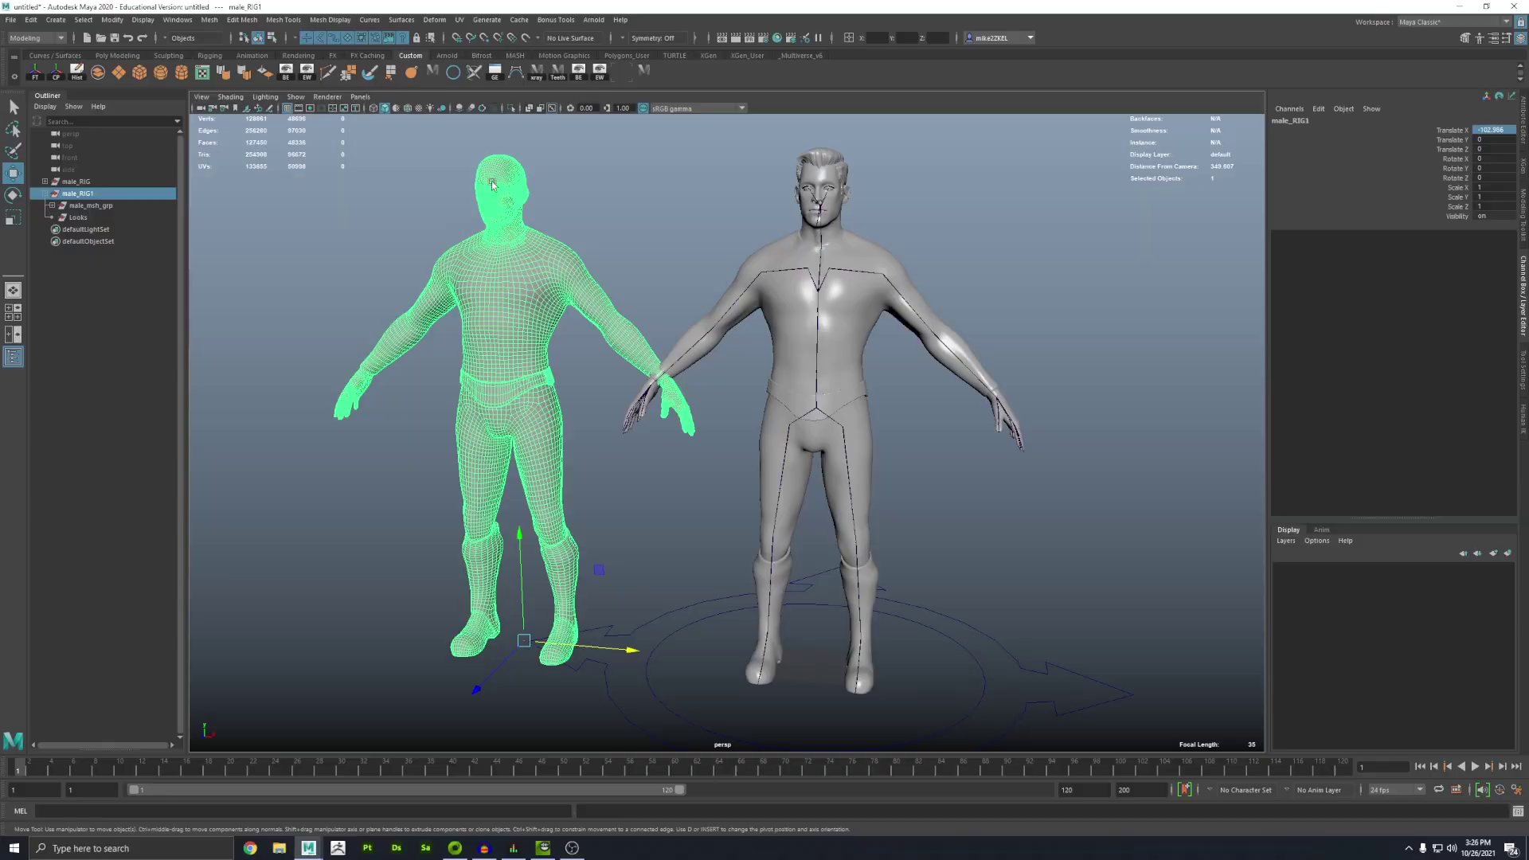
Create a blend shape on the rigged superhero body using the imported male_RIG1 body mesh as the target.
{"action": "left_click_drag", "start_coordinate": [621, 646], "coordinate": [922, 670]}
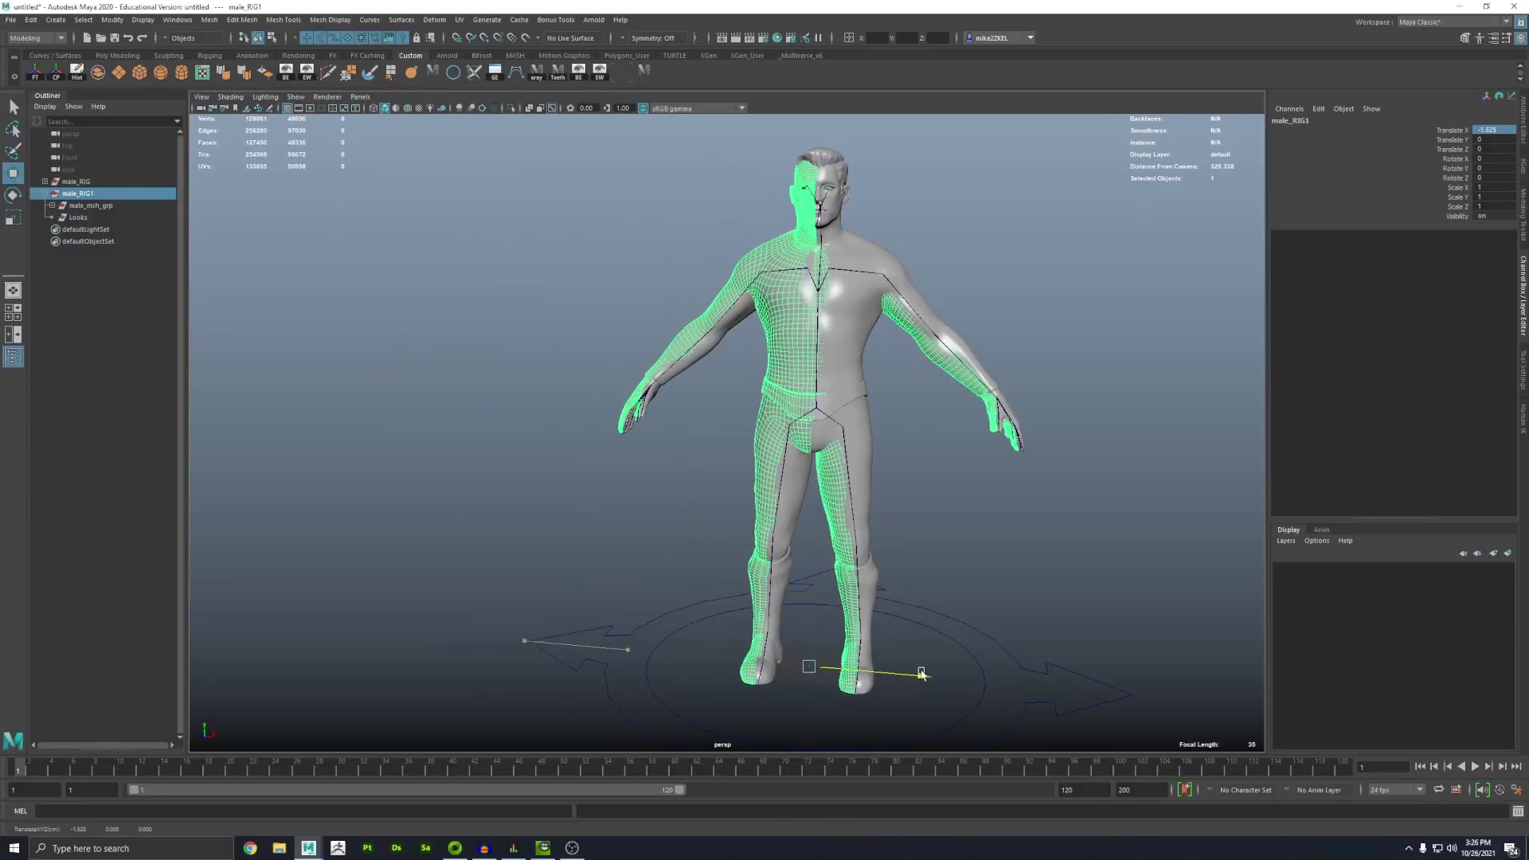
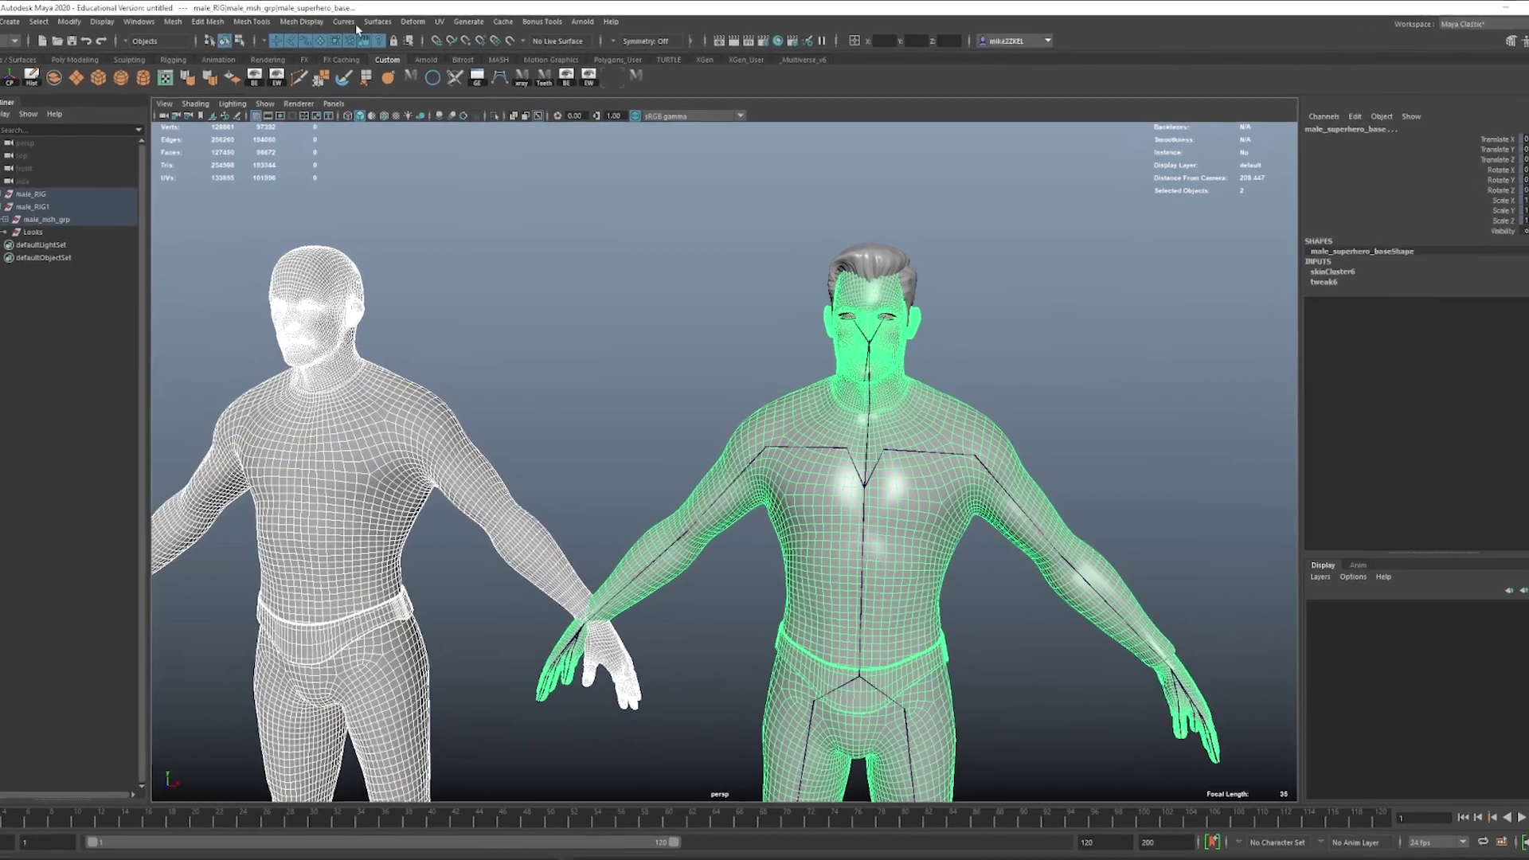
{"action": "left_click", "coordinate": [434, 19]}
{"action": "left_click", "coordinate": [406, 62]}
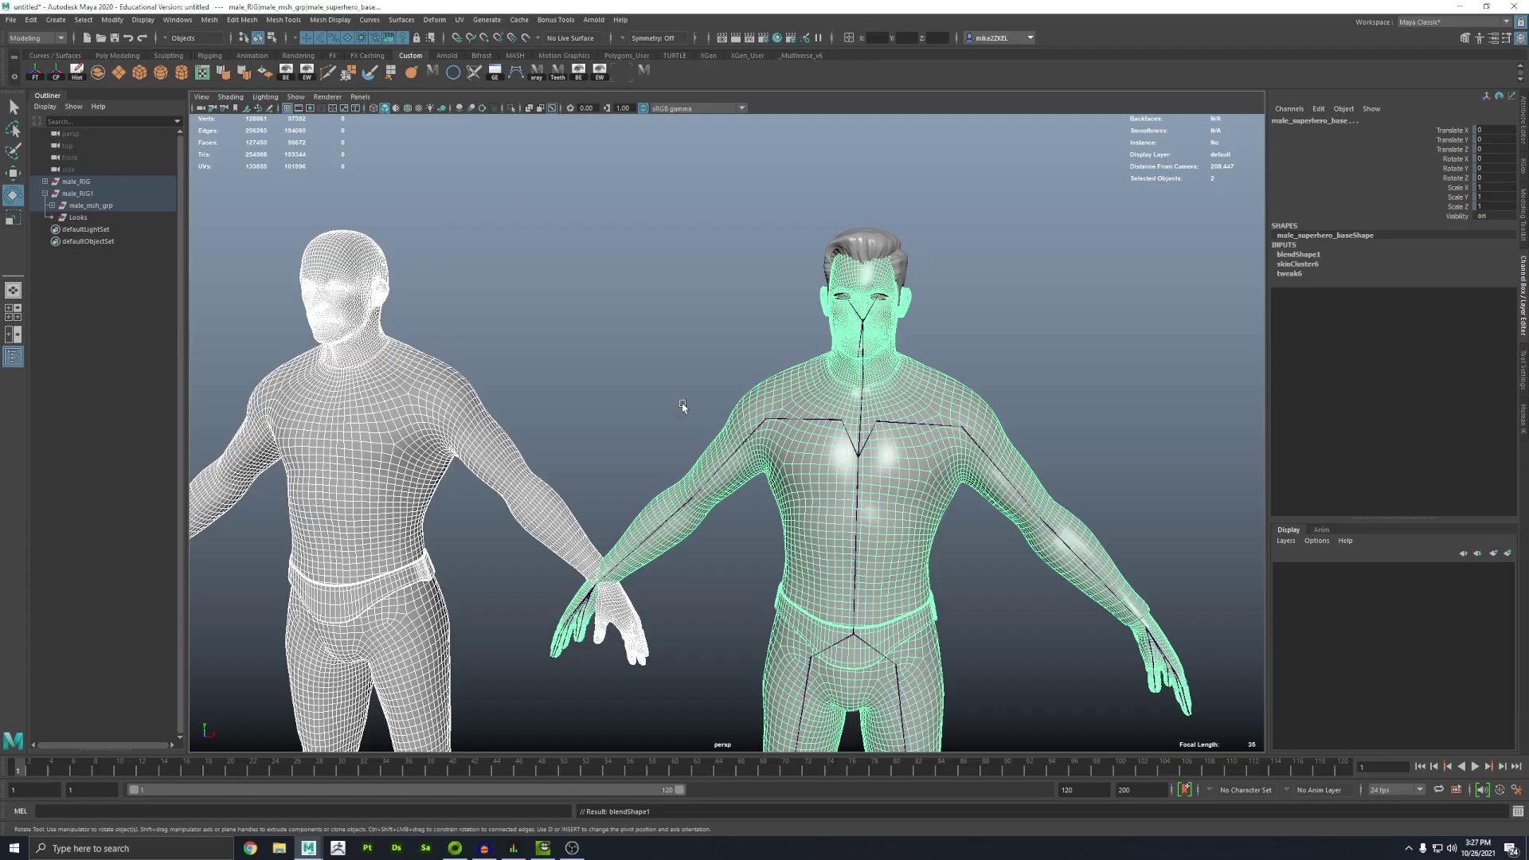
{"action": "left_click", "coordinate": [682, 407]}
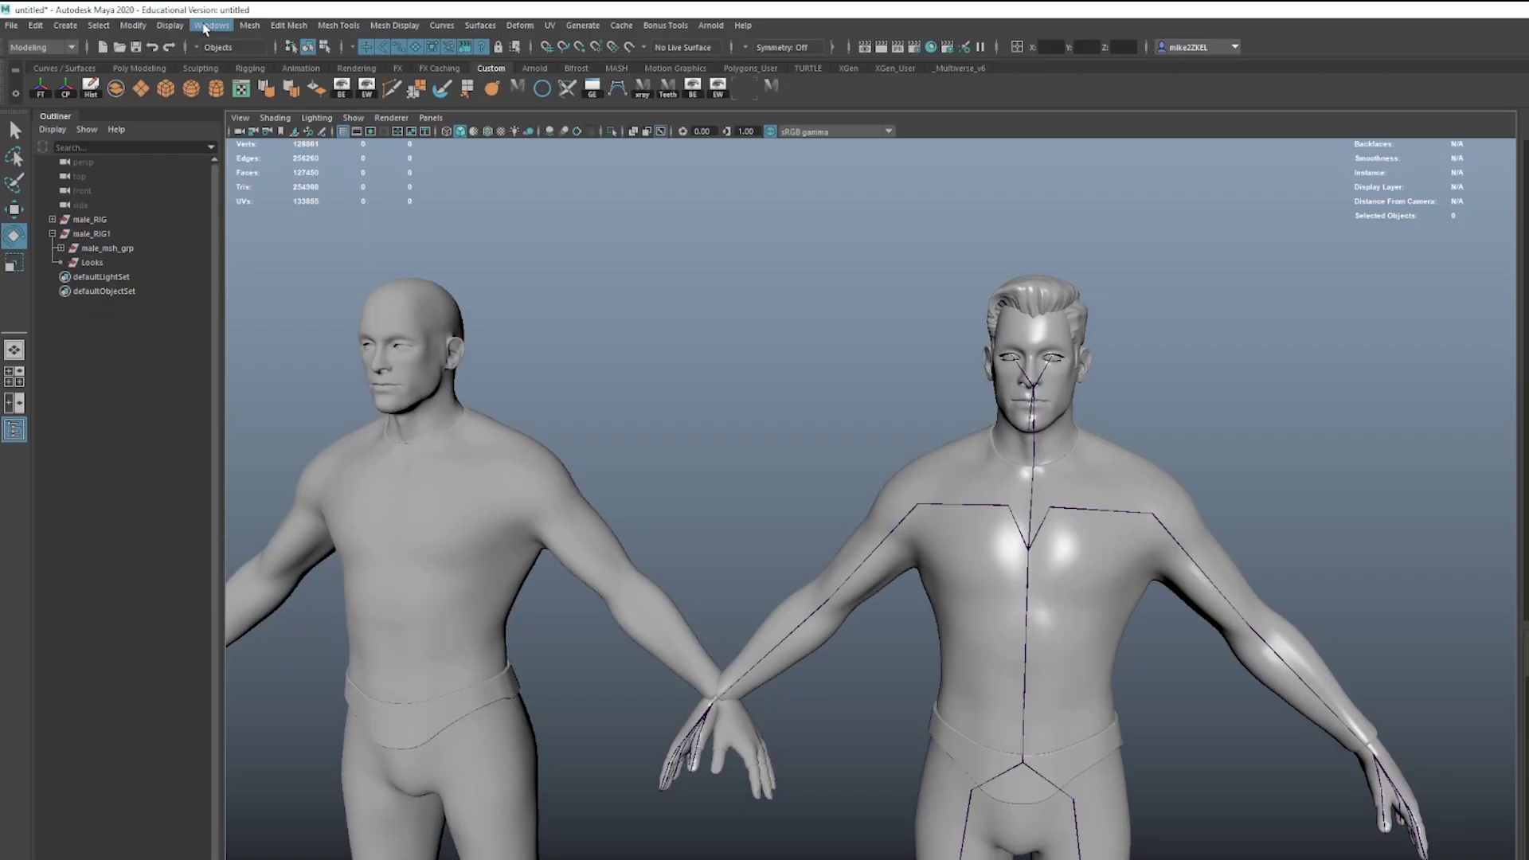
Set the body blend shape target's weight to 1 in the Shape Editor and play the animation.
{"action": "left_click", "coordinate": [175, 20]}
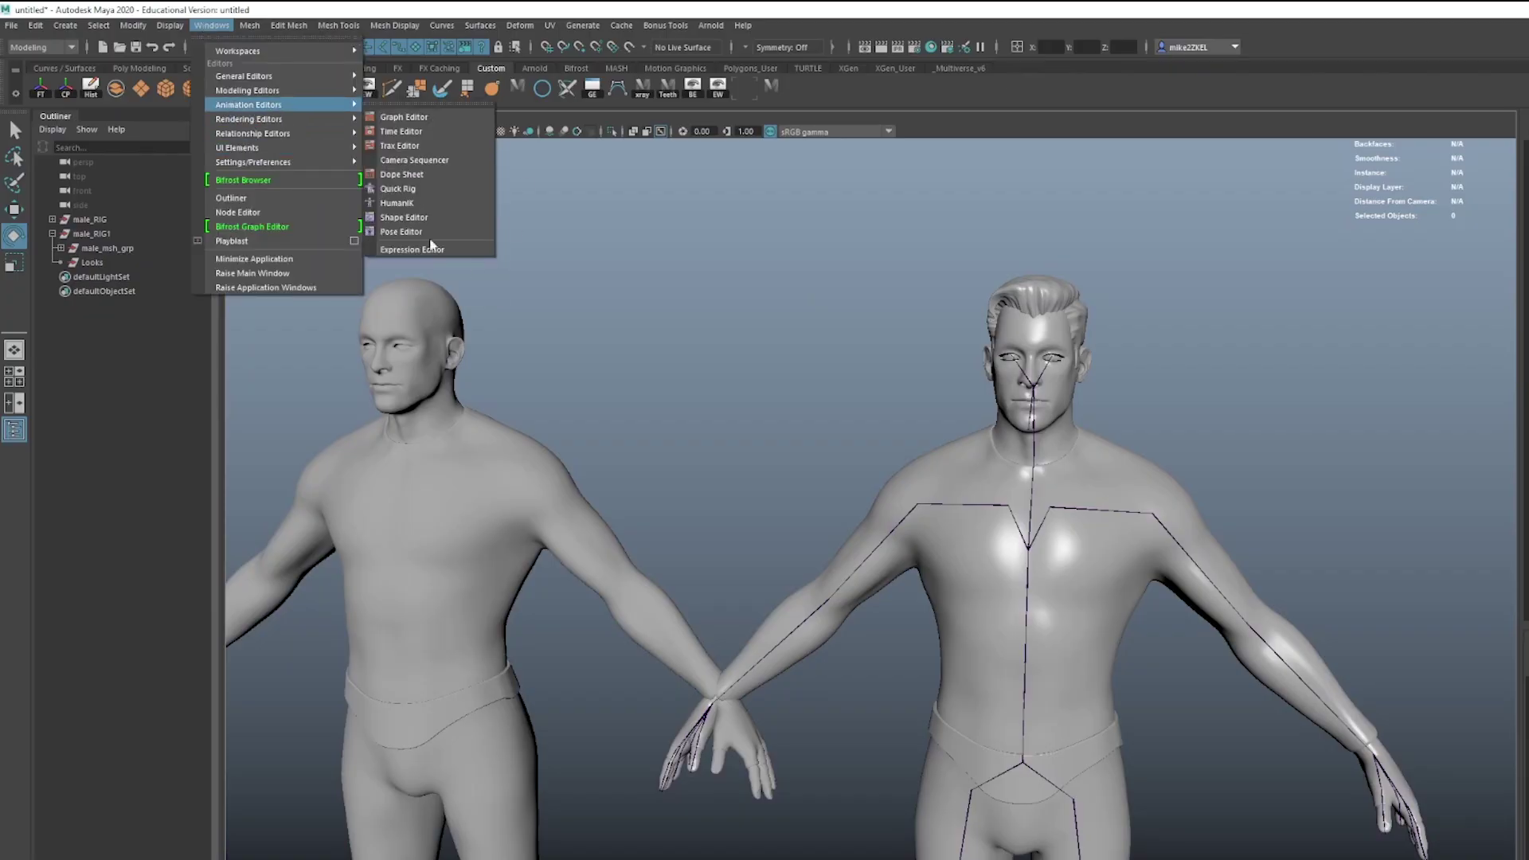
{"action": "left_click", "coordinate": [399, 217]}
{"action": "left_click_drag", "start_coordinate": [411, 176], "coordinate": [526, 169]}
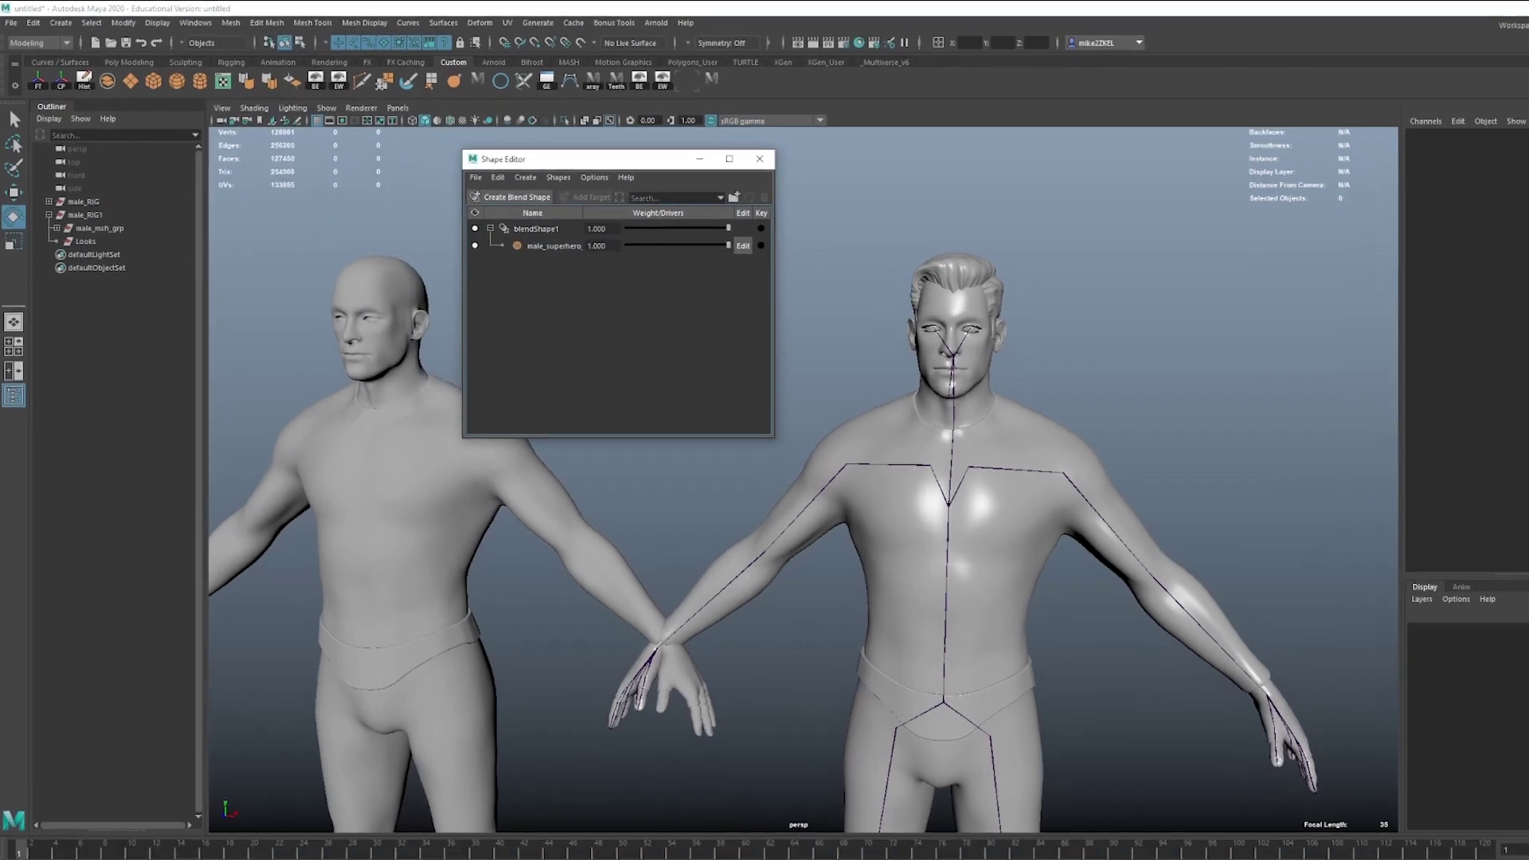
{"action": "left_click", "coordinate": [1473, 766]}
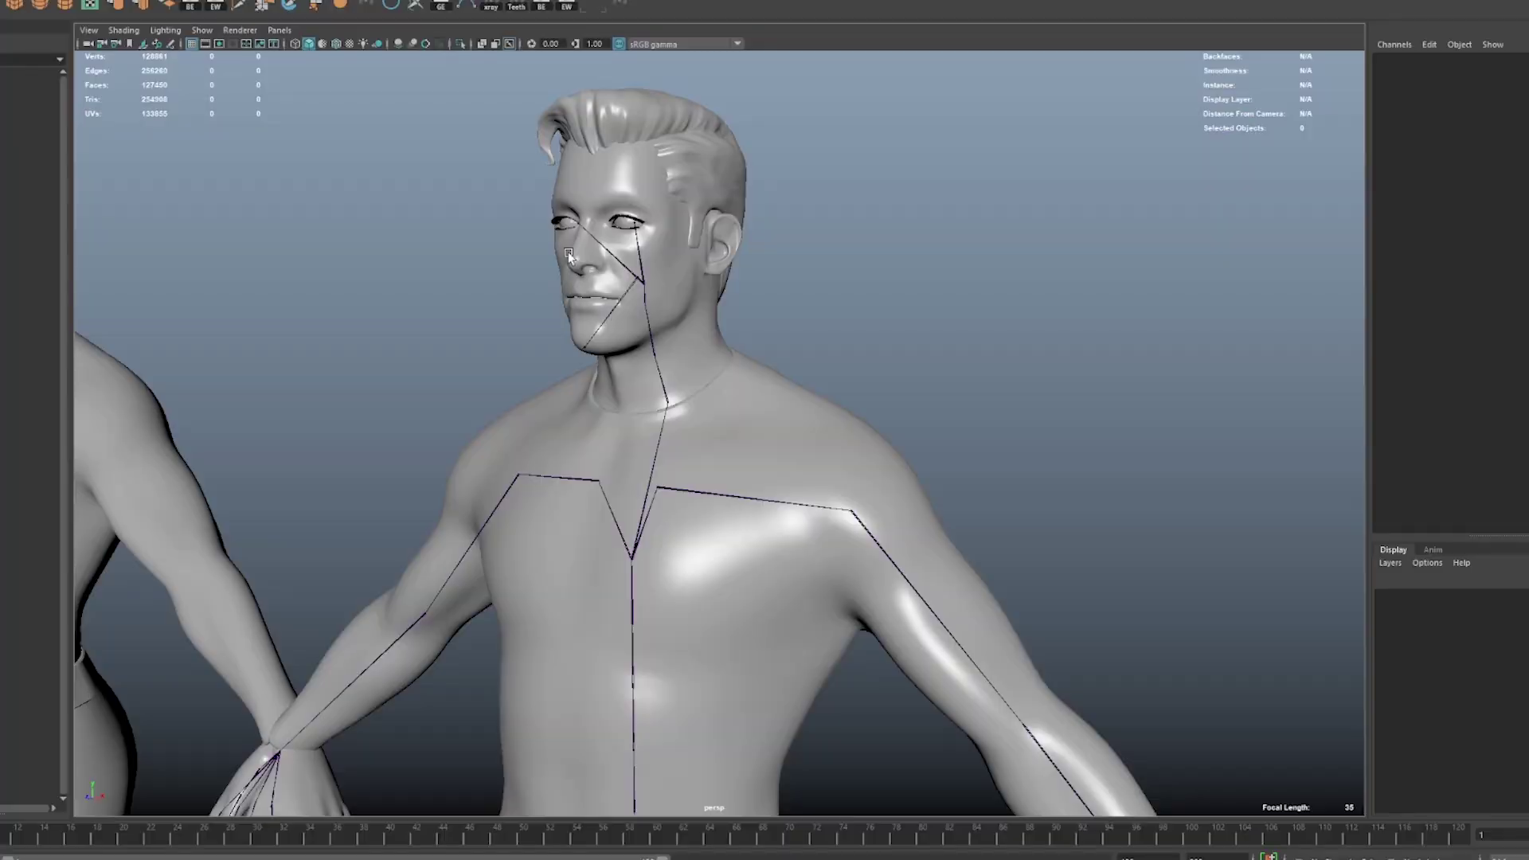
Reorder the rigged body's input operations so the Blend Shape sits below the Skin Cluster.
{"action": "right_click", "coordinate": [570, 257]}
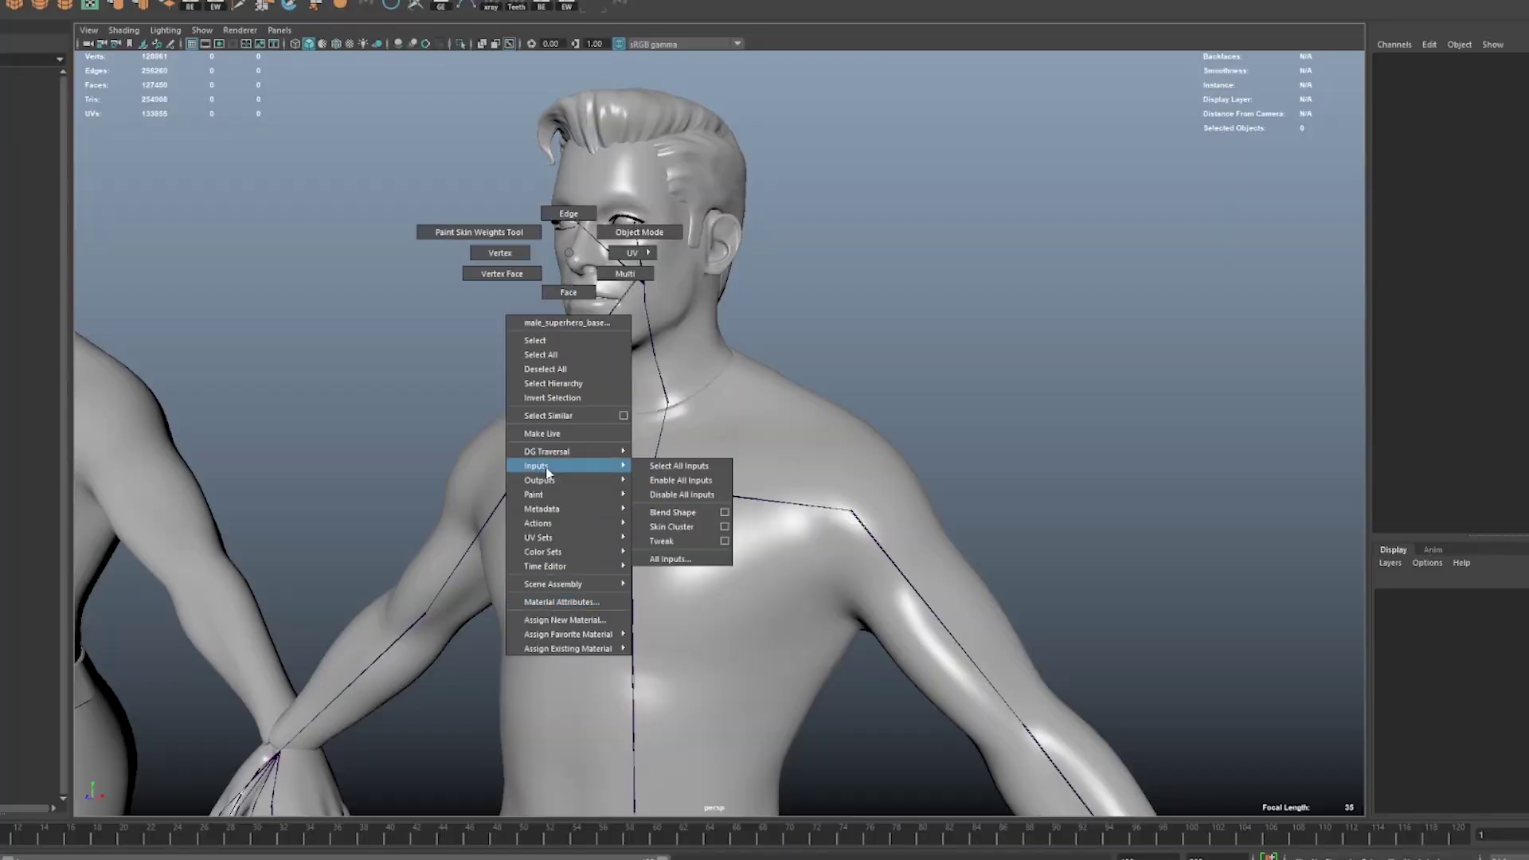
{"action": "left_click", "coordinate": [687, 561]}
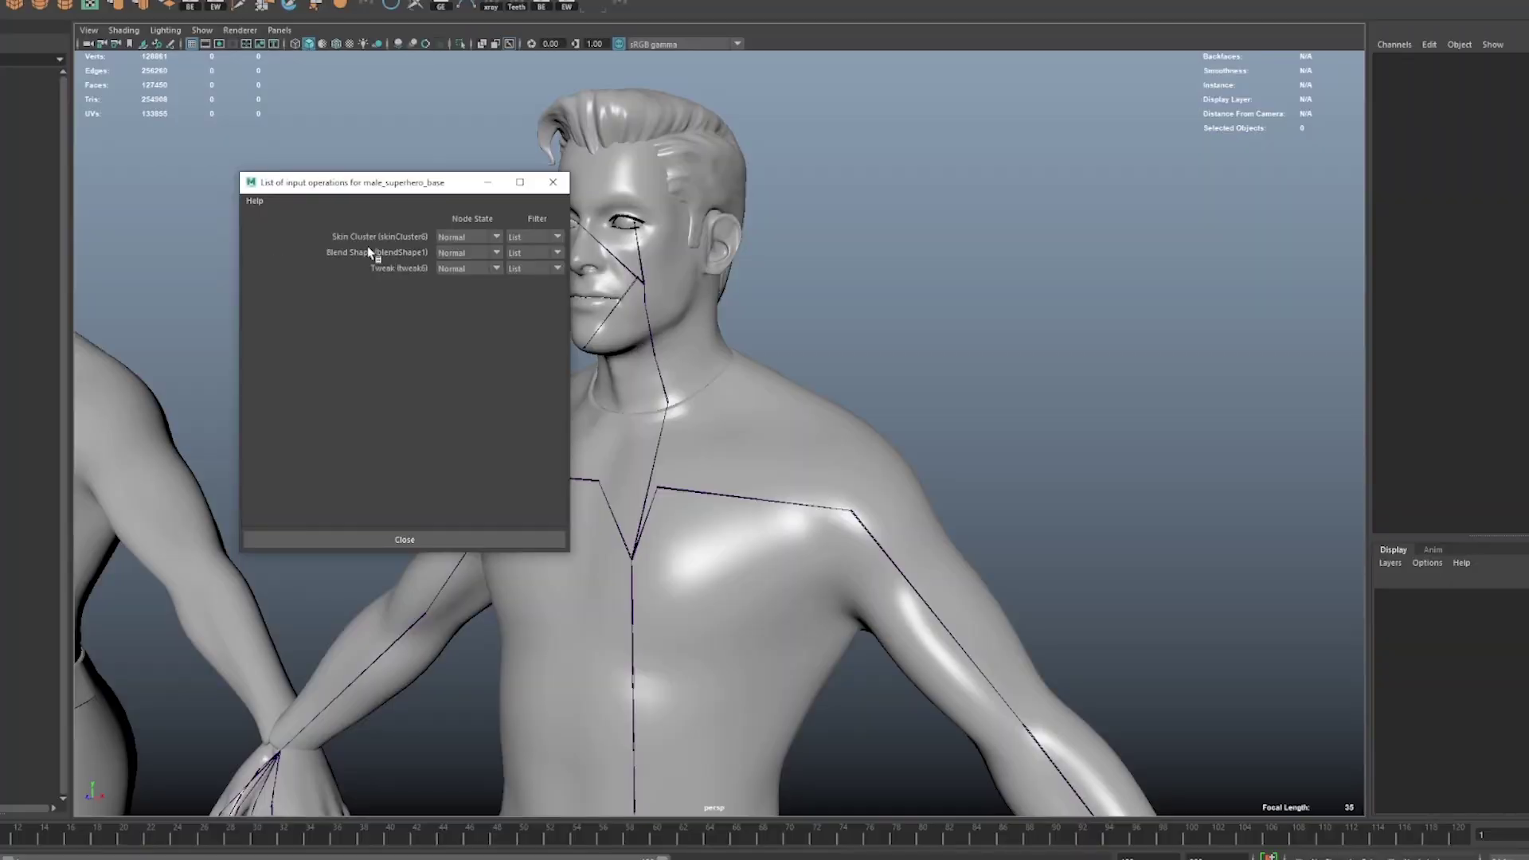
{"action": "left_click", "coordinate": [404, 539]}
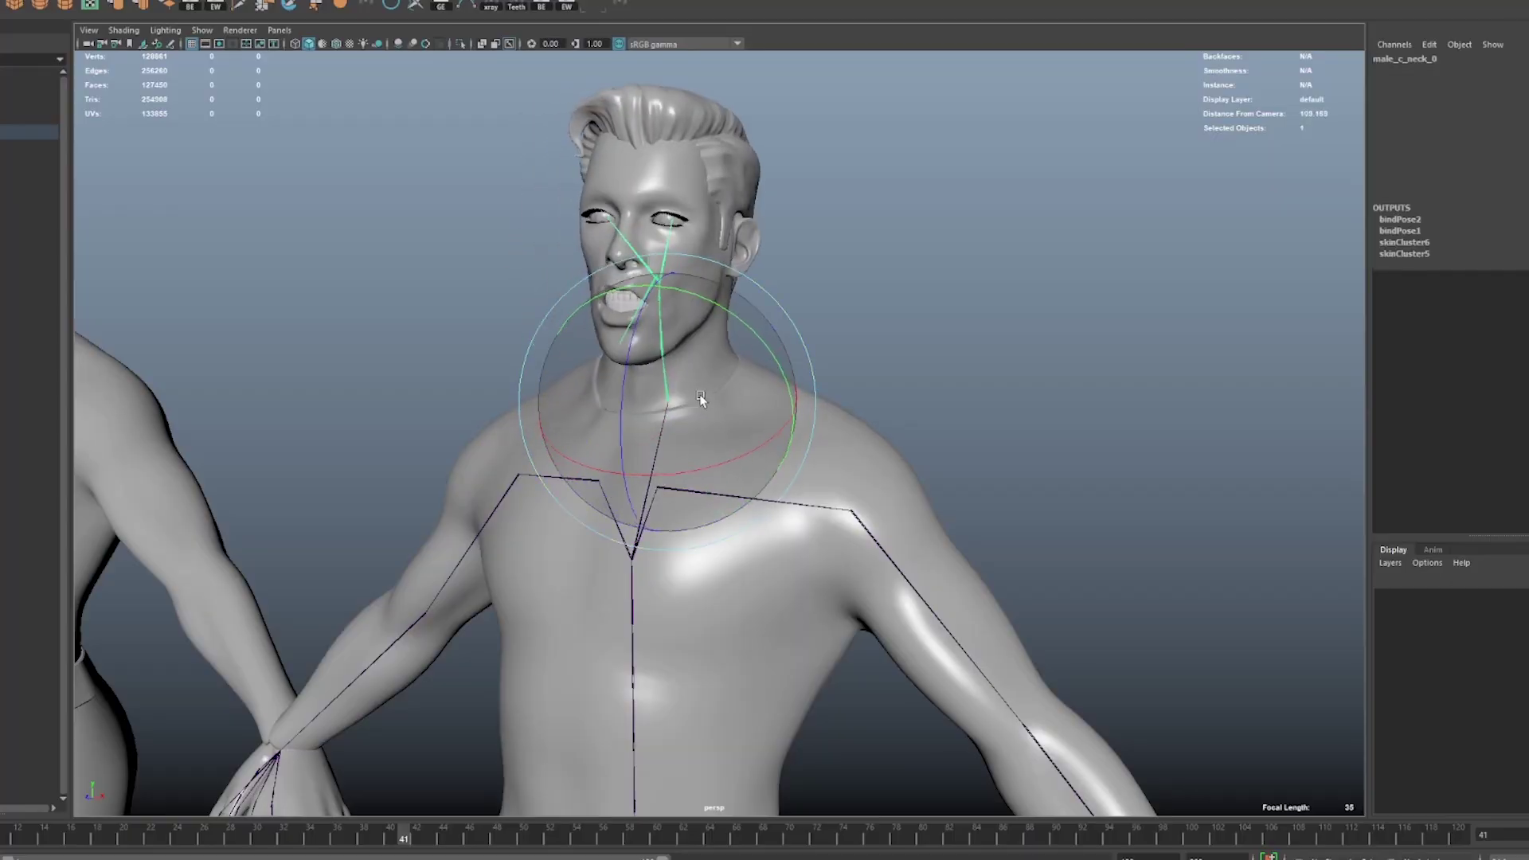
Test the body's deformation by rotating the rig's neck and shoulder joints.
{"action": "left_click_drag", "start_coordinate": [701, 399], "coordinate": [871, 569]}
{"action": "left_click", "coordinate": [888, 555]}
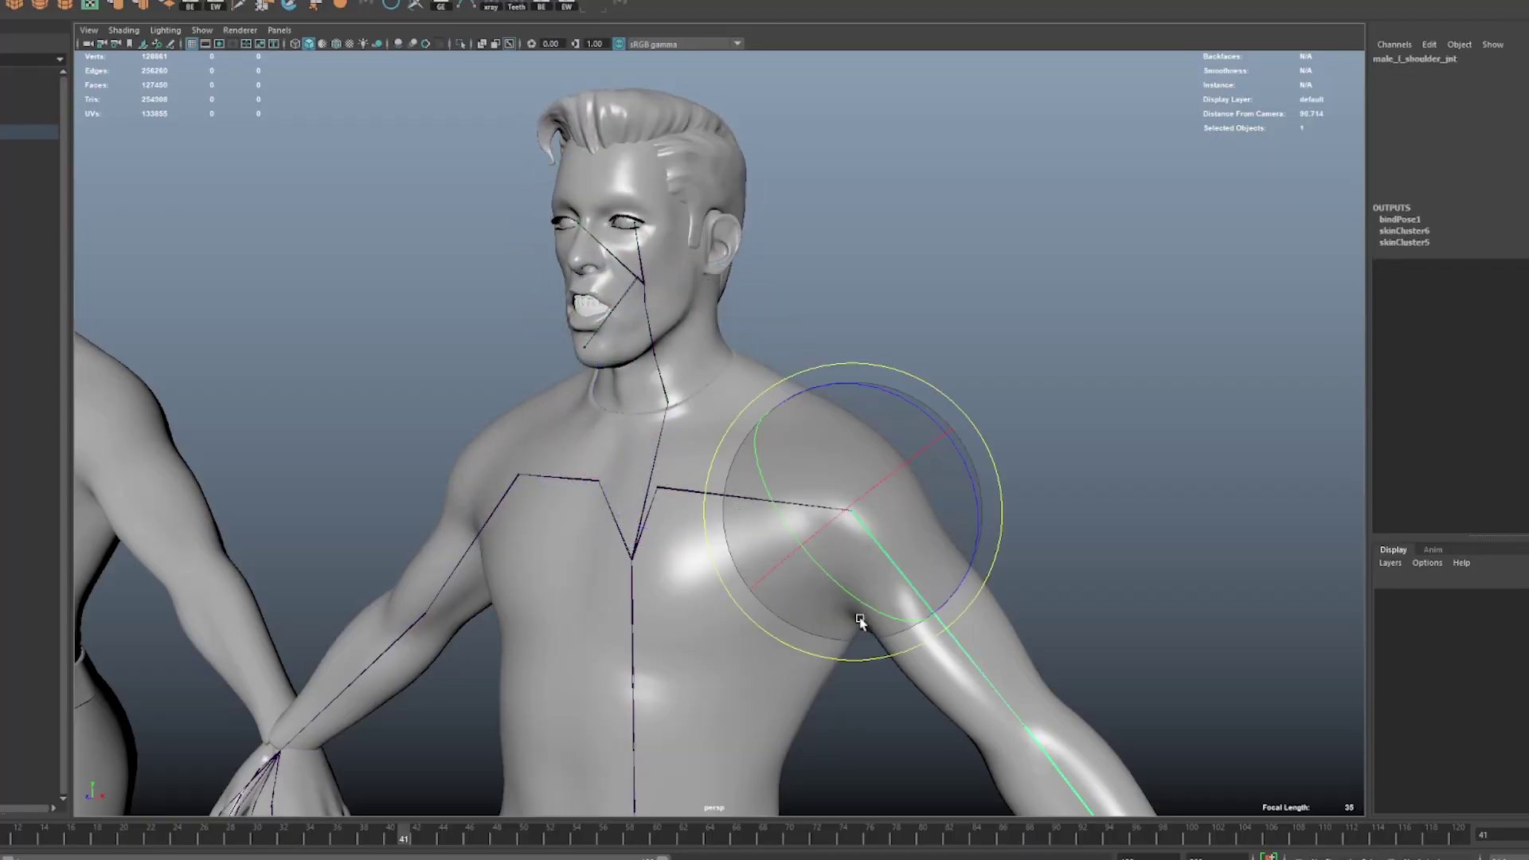
{"action": "left_click", "coordinate": [478, 535]}
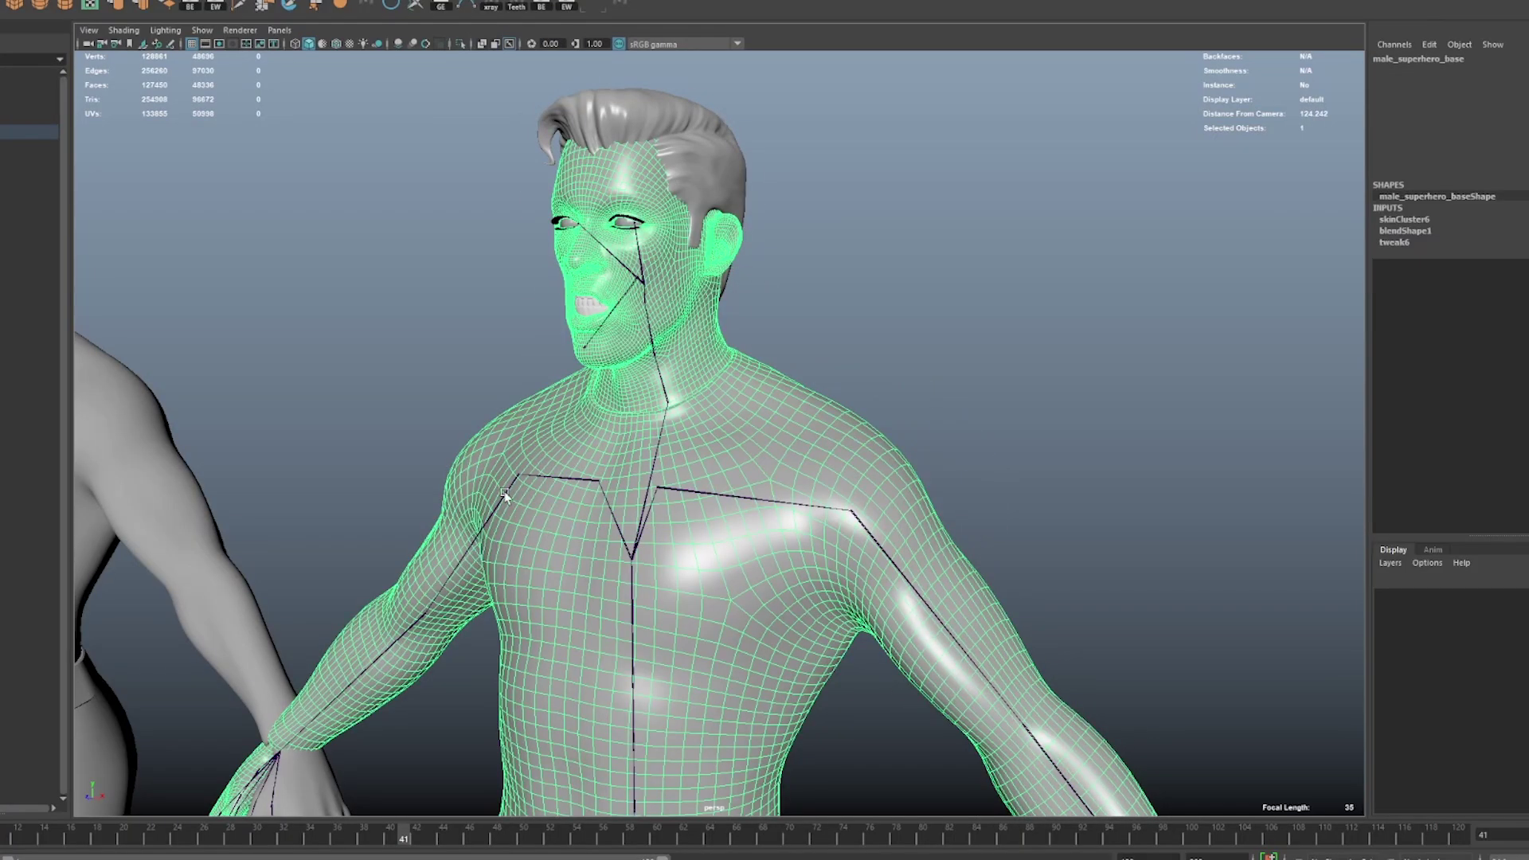
{"action": "left_click", "coordinate": [505, 495]}
{"action": "left_click_drag", "start_coordinate": [505, 510], "coordinate": [498, 562]}
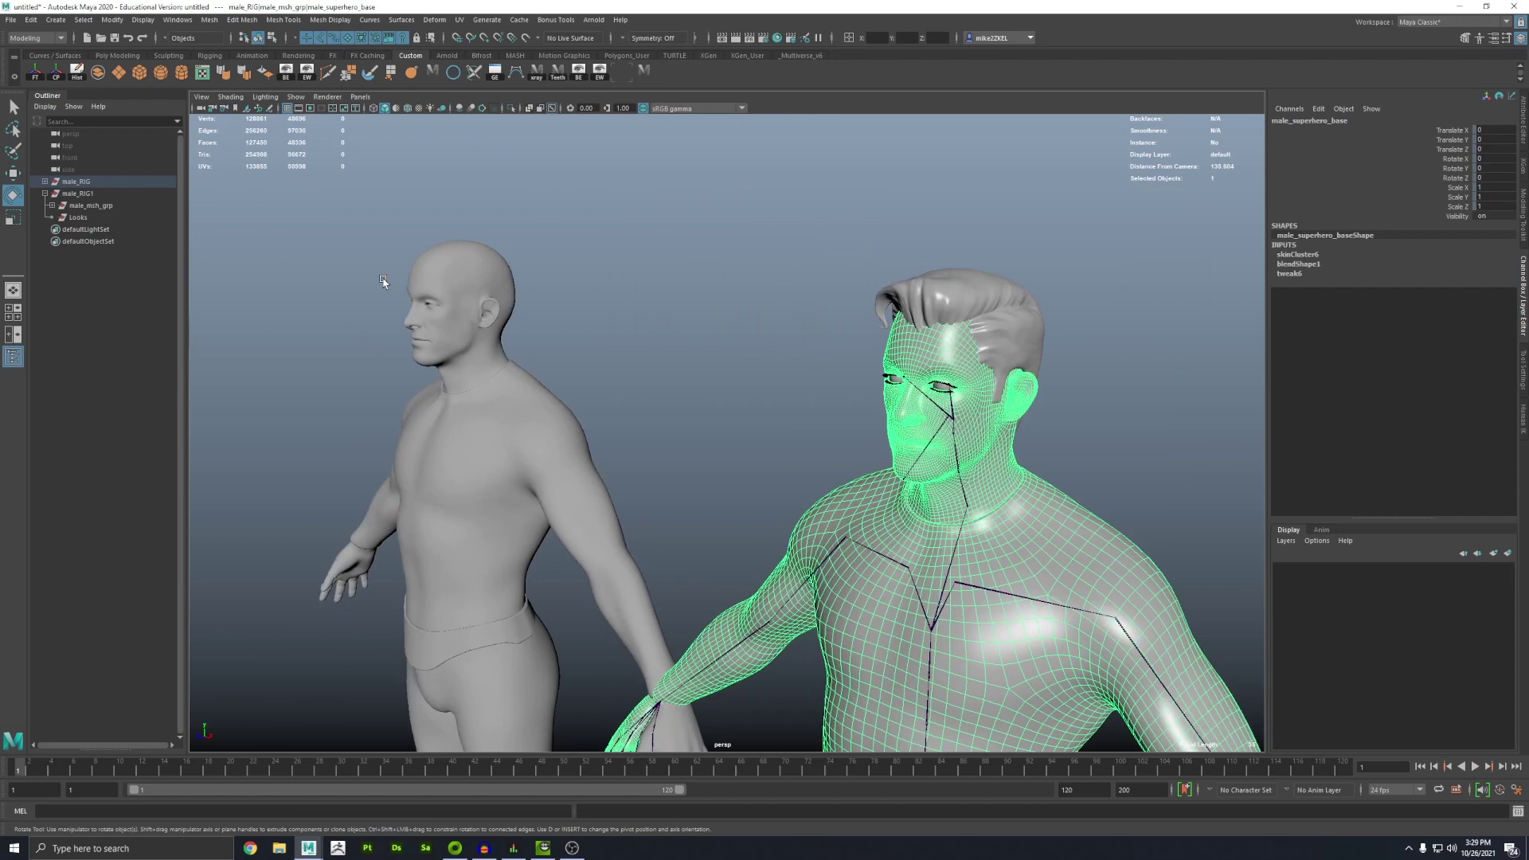
Try rotating the rig's jaw joint to open the mouth, and undo the rotation.
{"action": "left_click", "coordinate": [412, 347]}
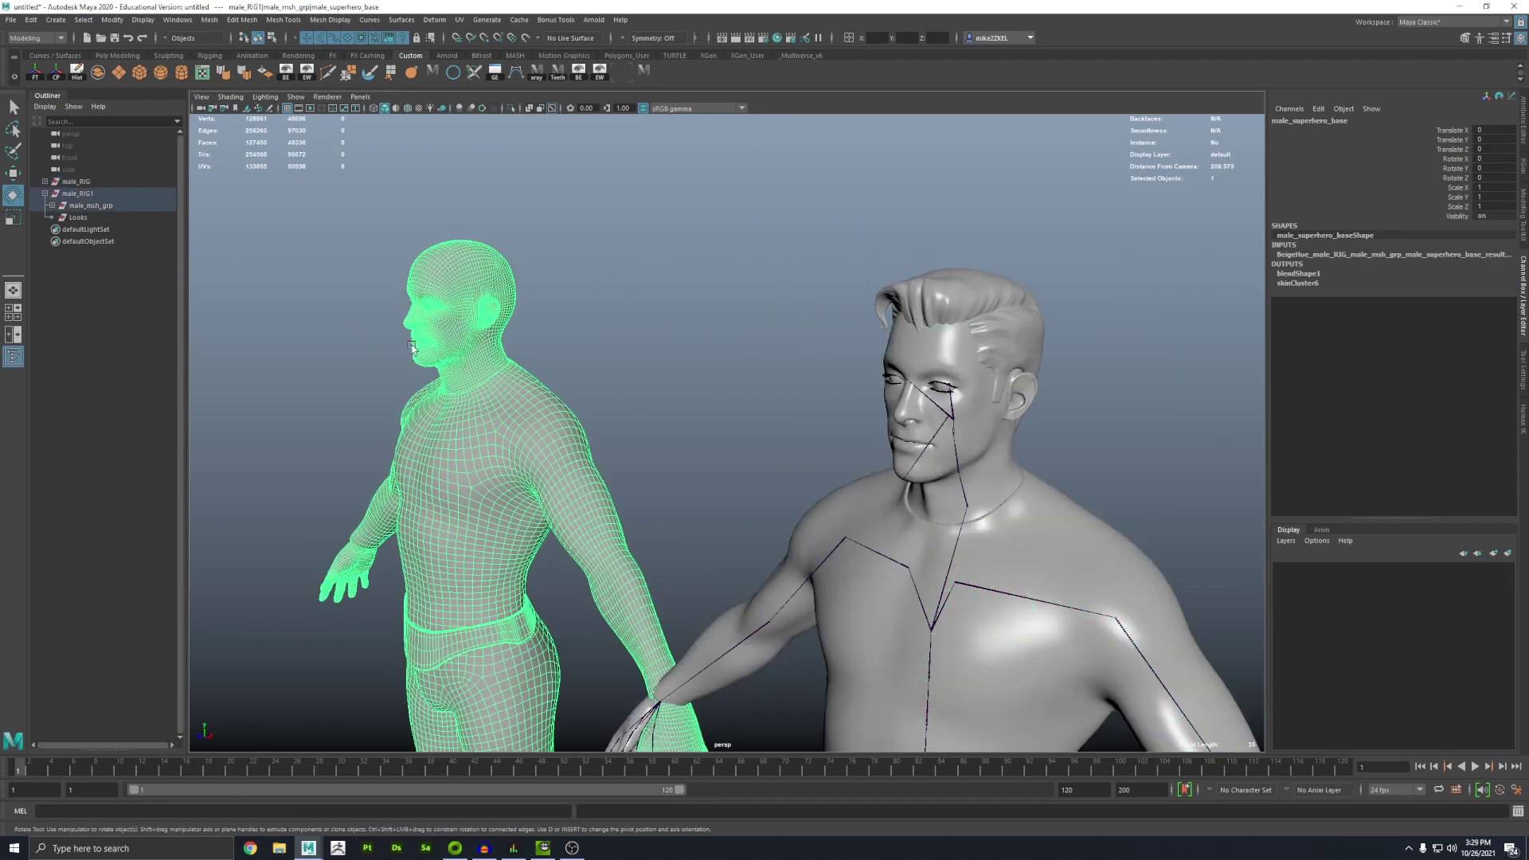
{"action": "right_click_drag", "start_coordinate": [412, 346], "coordinate": [658, 468], "text": "alt"}
{"action": "middle_click_drag", "start_coordinate": [659, 467], "coordinate": [536, 512], "text": "alt"}
{"action": "left_click", "coordinate": [876, 470]}
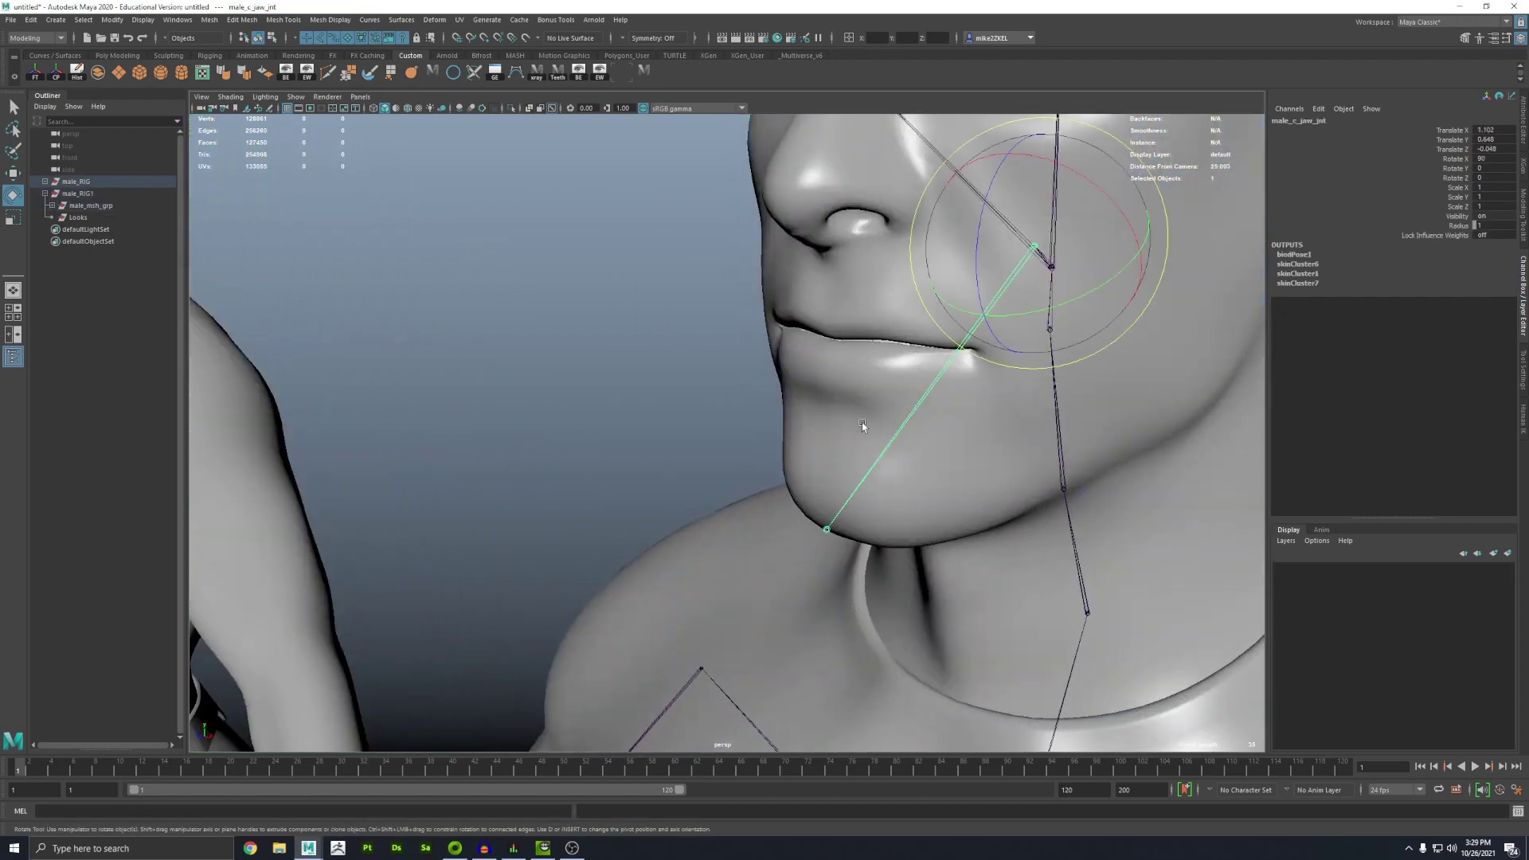
{"action": "left_click_drag", "start_coordinate": [973, 255], "coordinate": [916, 370]}
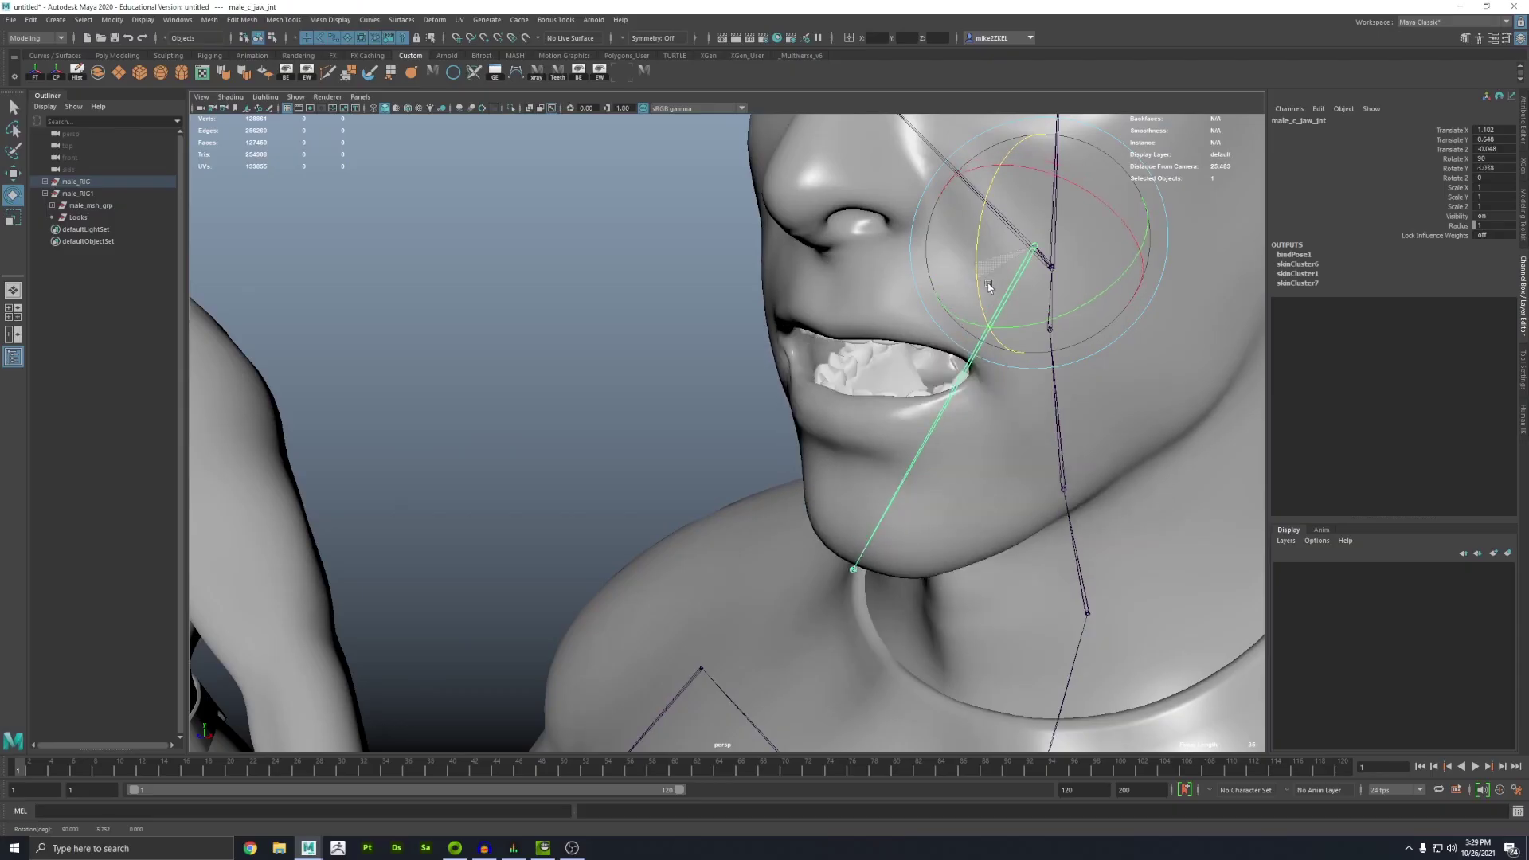
{"action": "key", "text": "ctrl+z"}
{"action": "key", "text": "ctrl+z"}
{"action": "key", "text": "ctrl+z"}
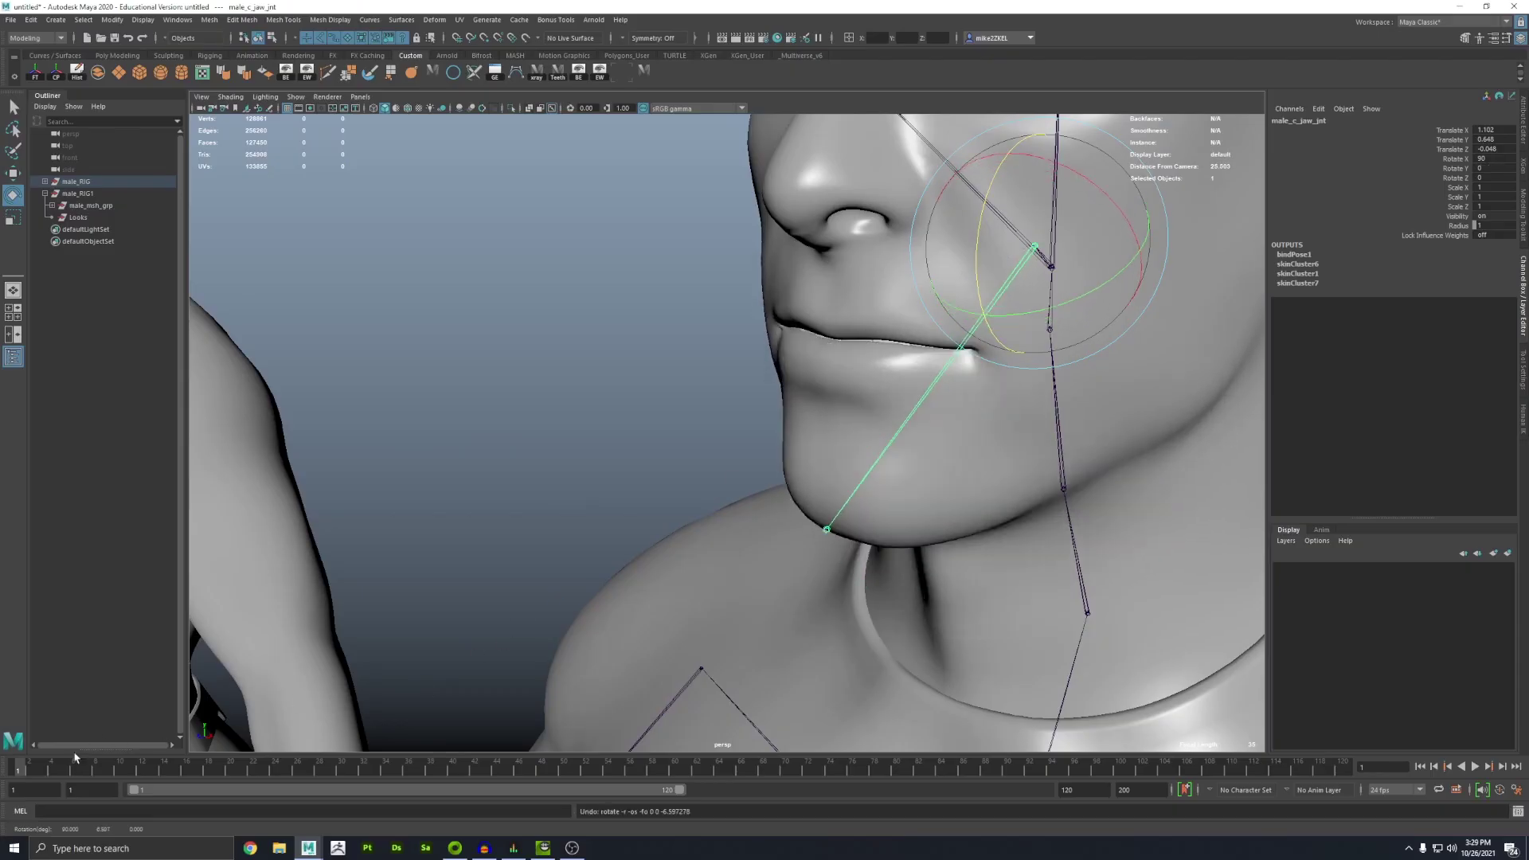
Scrub through the facial animation close to the mouth to examine how the teeth follow the lips and jaw.
{"action": "left_click_drag", "start_coordinate": [138, 767], "coordinate": [220, 767]}
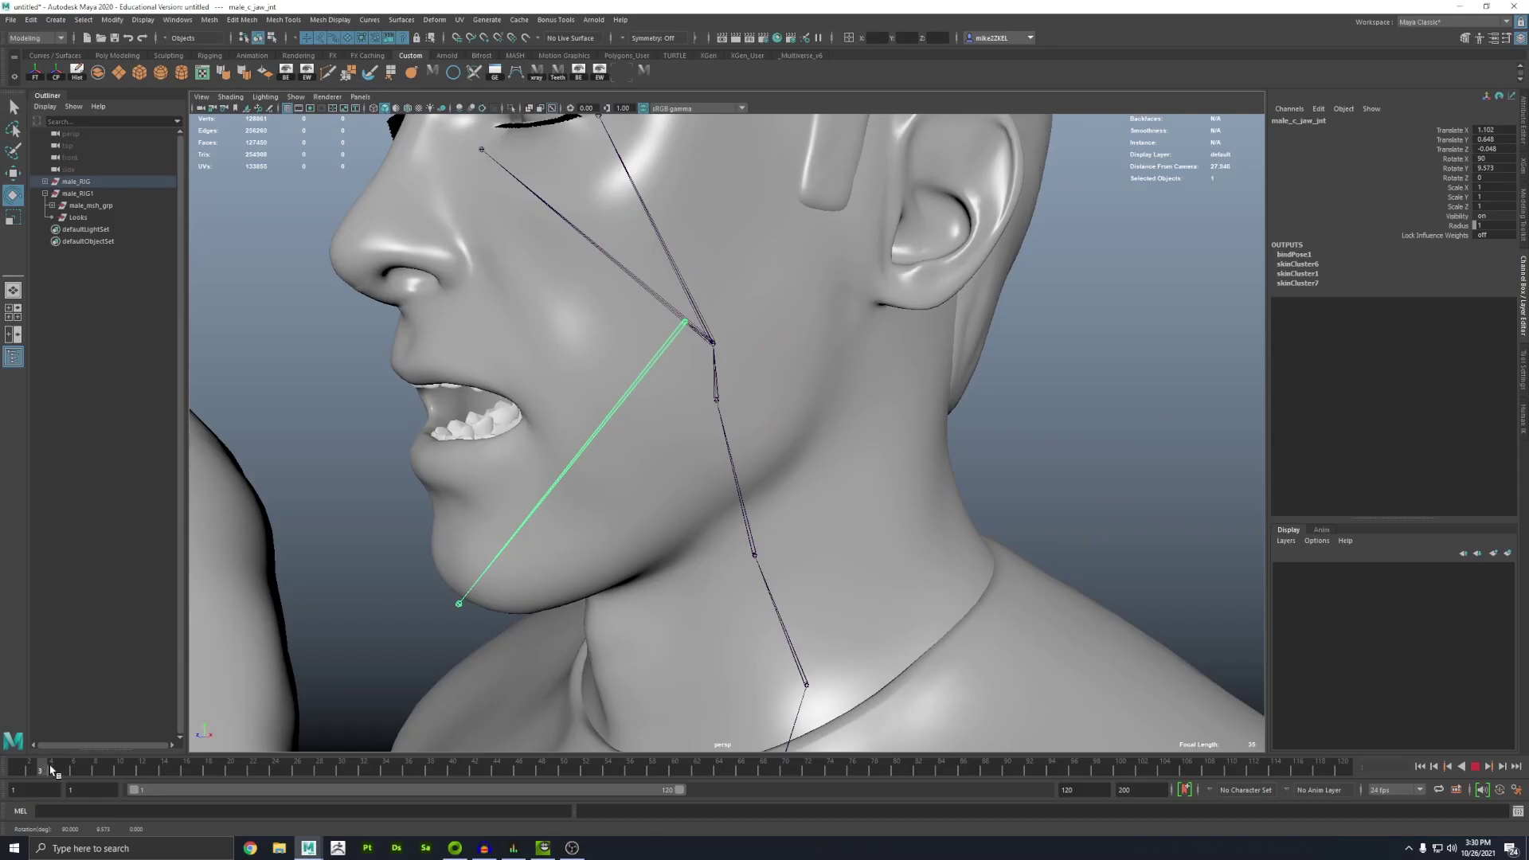
{"action": "left_click_drag", "start_coordinate": [114, 763], "coordinate": [176, 760]}
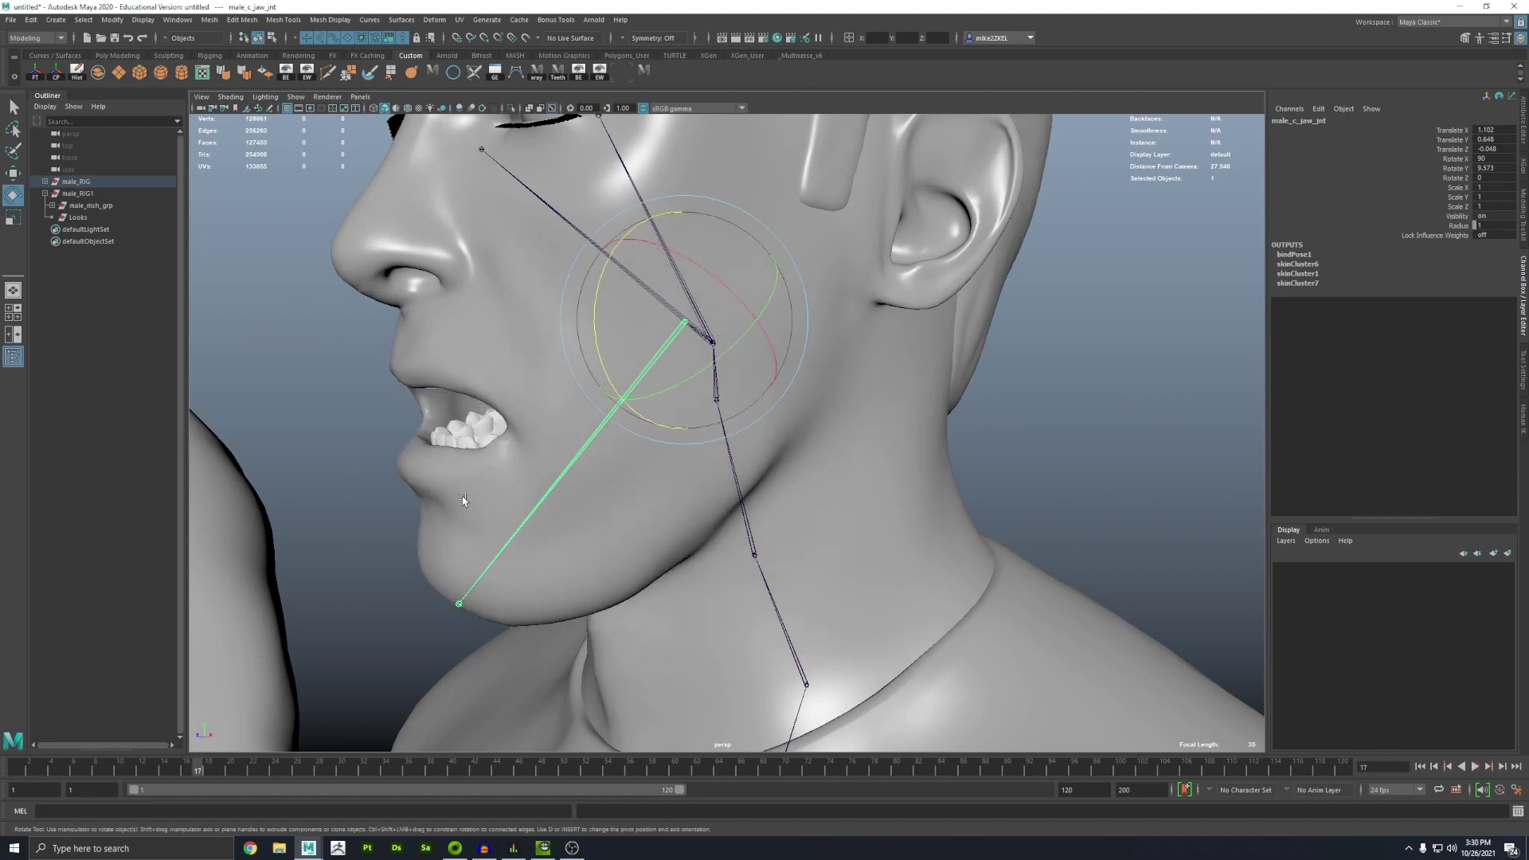
{"action": "right_click_drag", "start_coordinate": [449, 555], "coordinate": [420, 547], "text": "alt"}
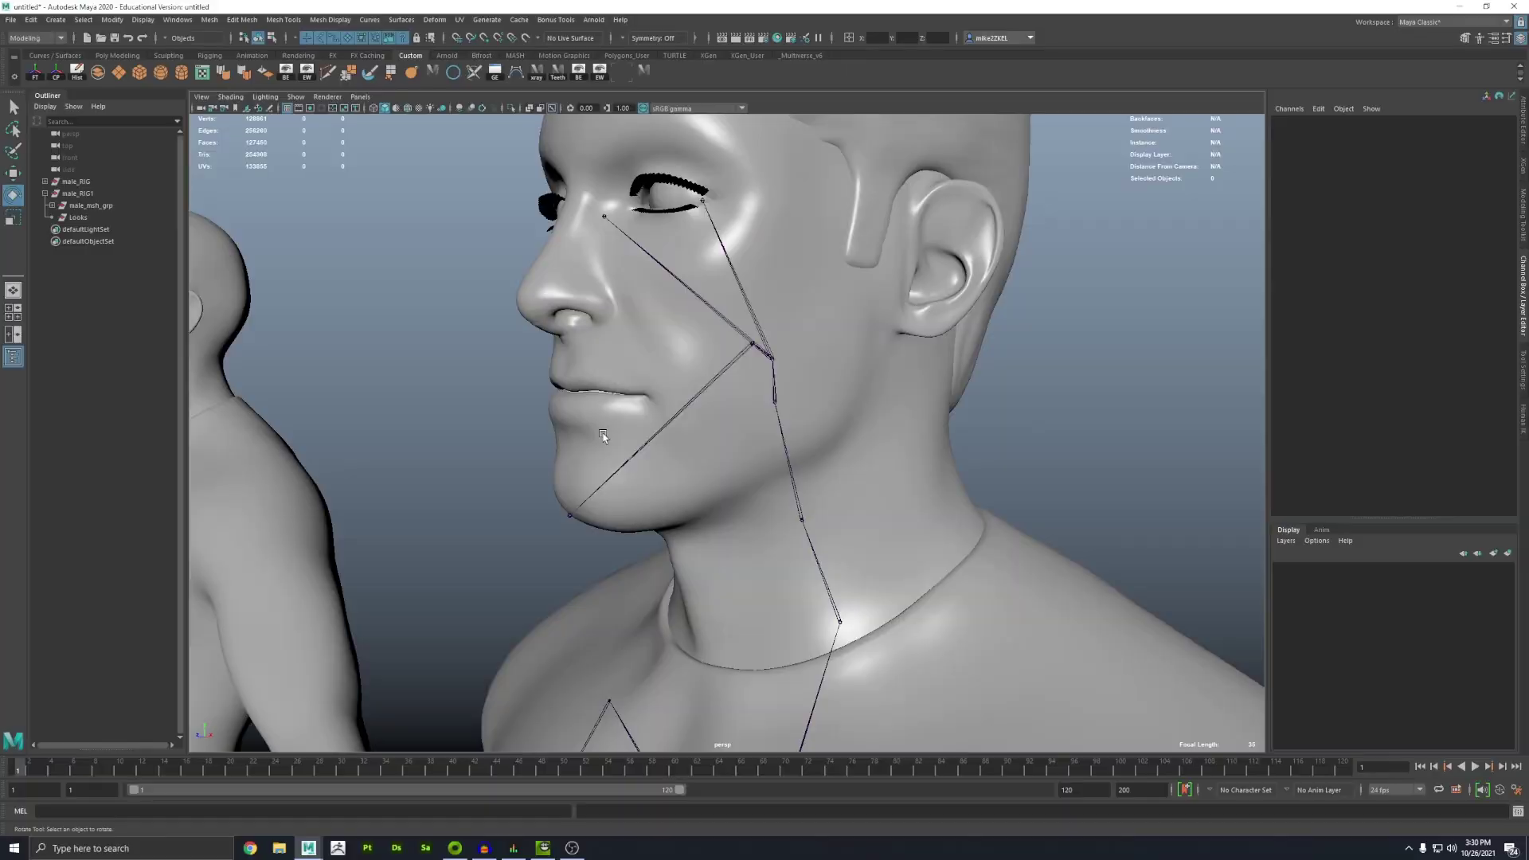
Draw a jaw-length joint chain in the side view, just below male_c_jaw_jnt and ending at the chin, and parent it under that joint.
{"action": "middle_click_drag", "start_coordinate": [603, 435], "coordinate": [798, 341], "text": "alt"}
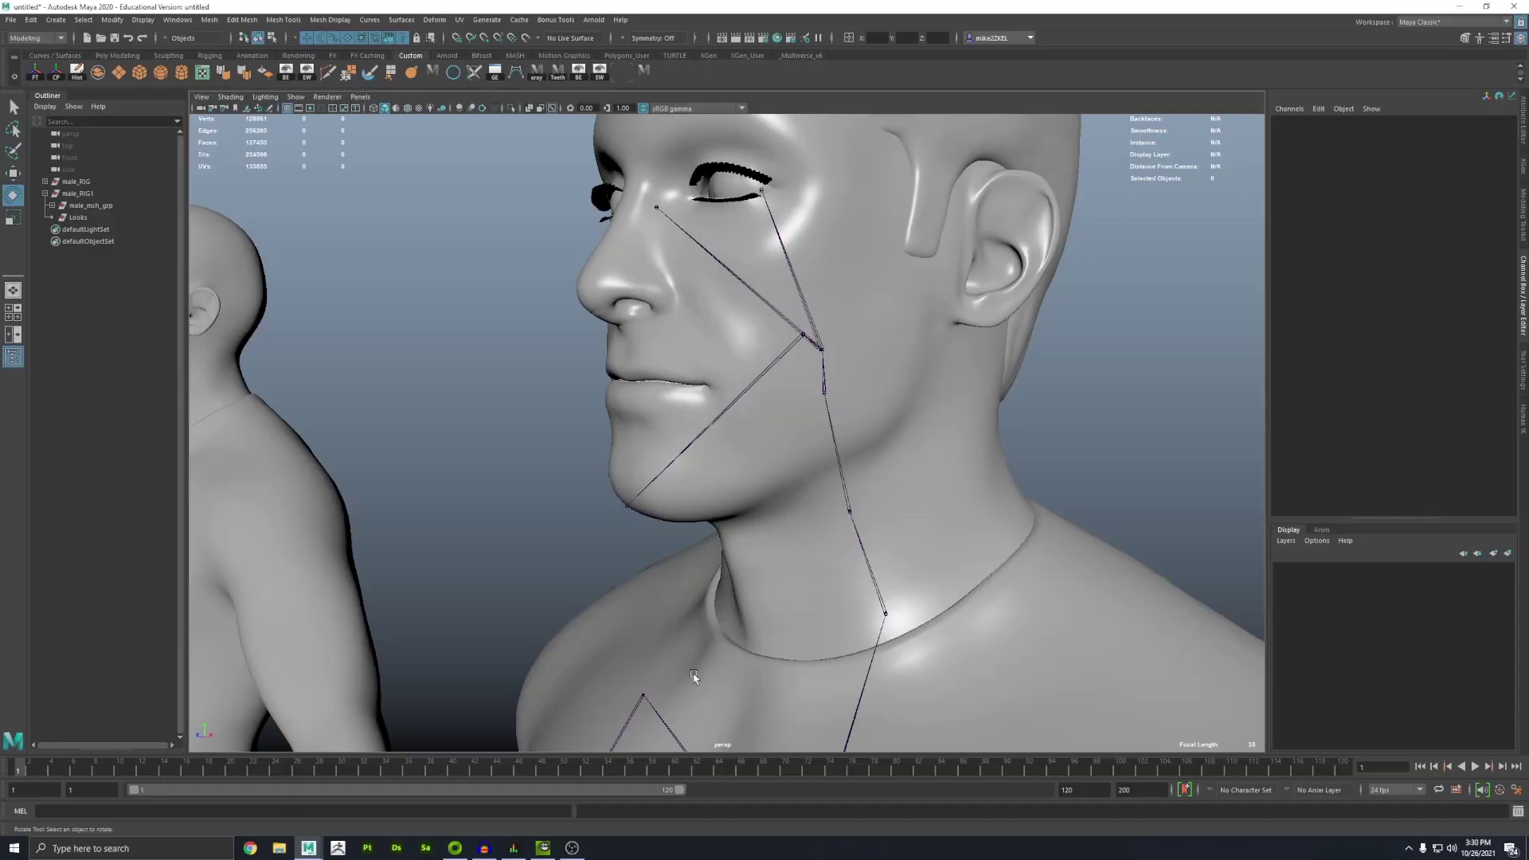
{"action": "key", "text": "space"}
{"action": "key", "text": "space"}
{"action": "middle_click_drag", "start_coordinate": [782, 536], "coordinate": [593, 243], "text": "alt"}
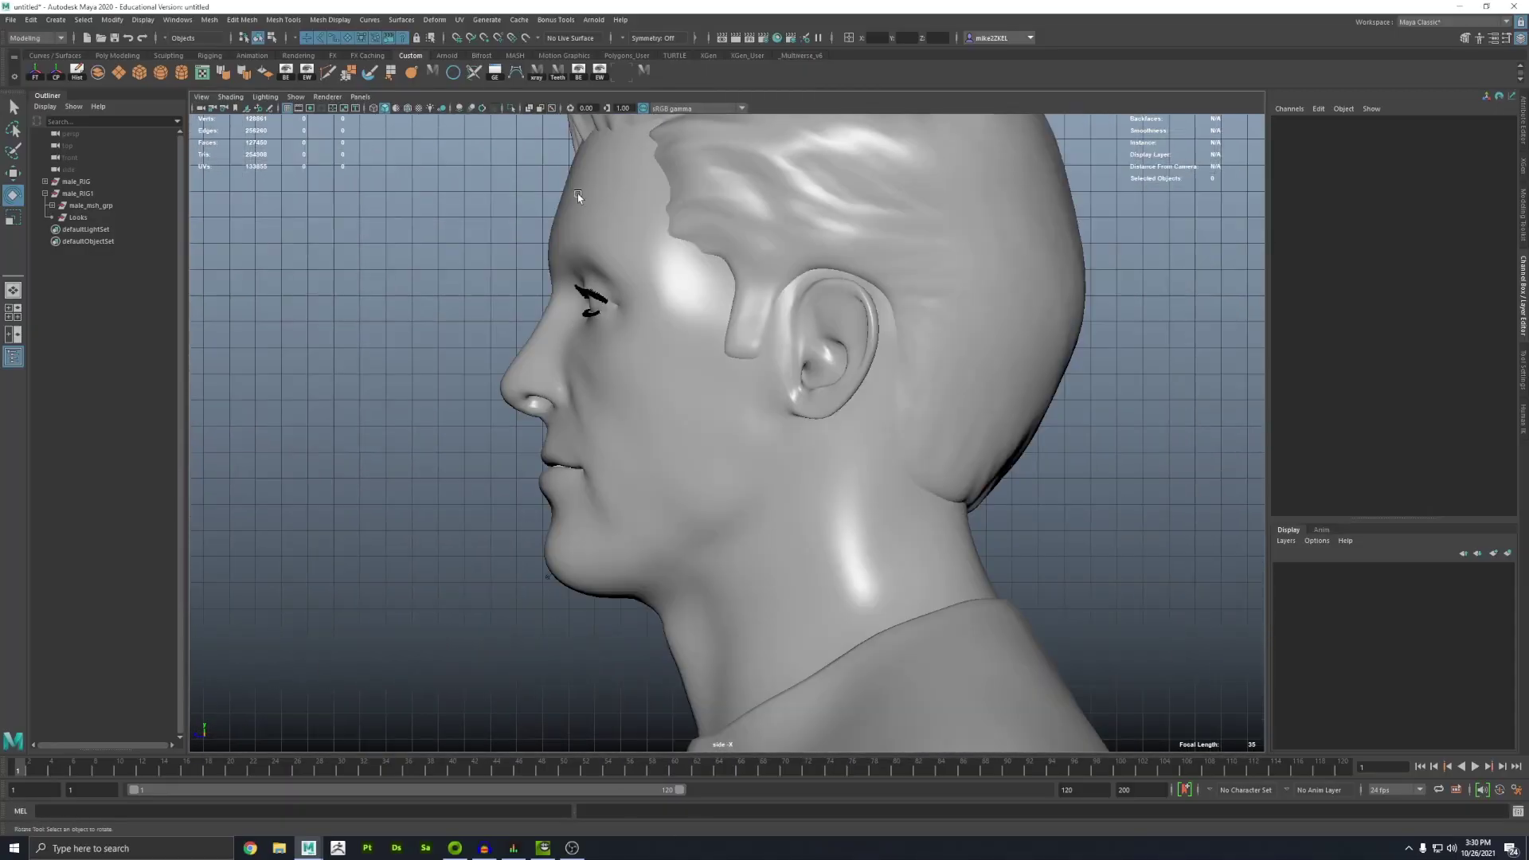
{"action": "right_click_drag", "start_coordinate": [593, 243], "coordinate": [845, 261], "text": "alt"}
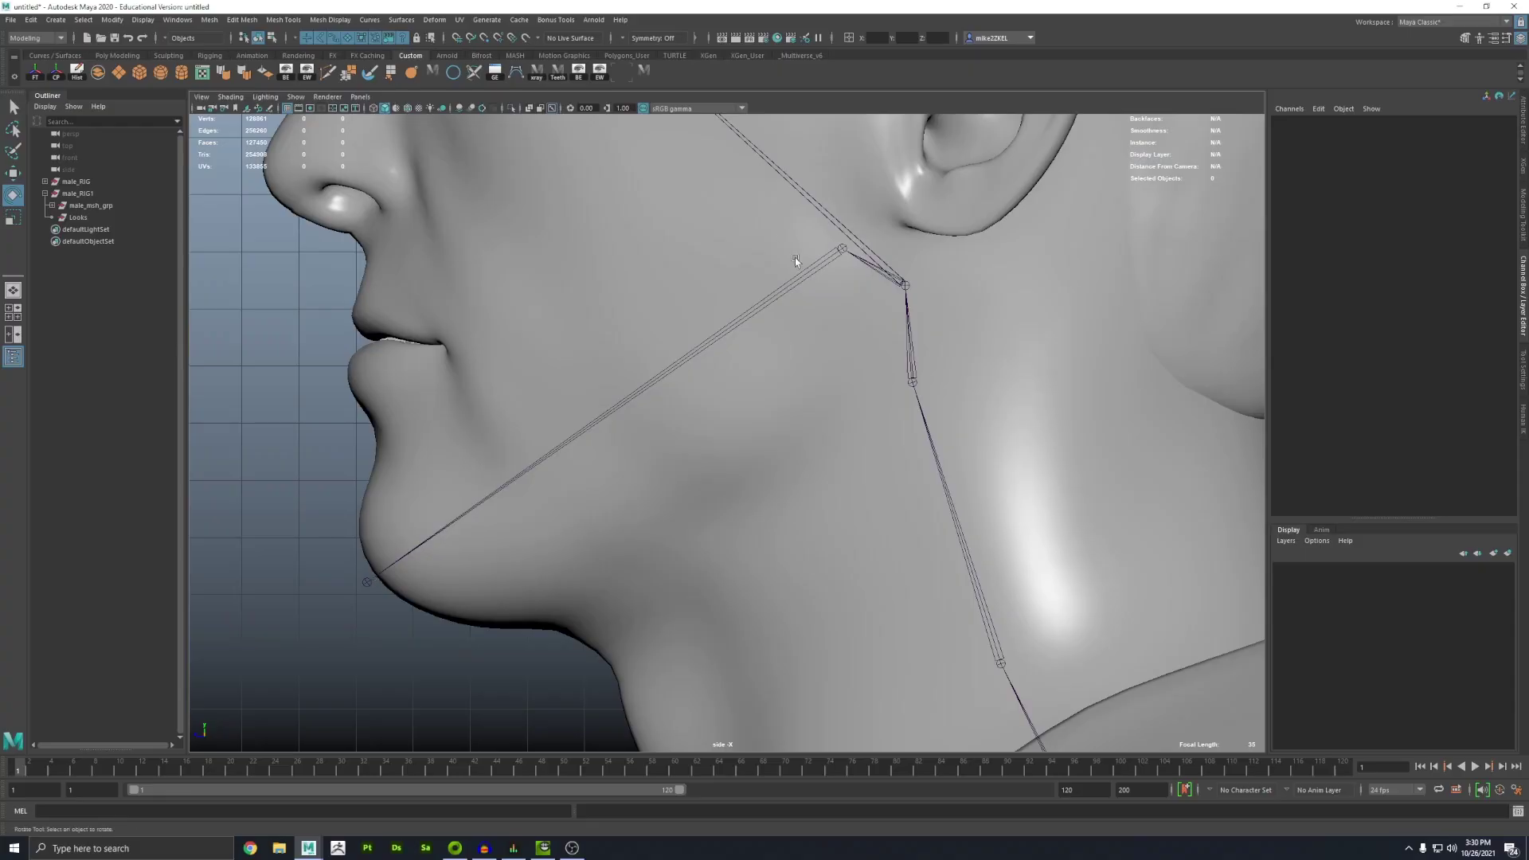
{"action": "left_click", "coordinate": [21, 63]}
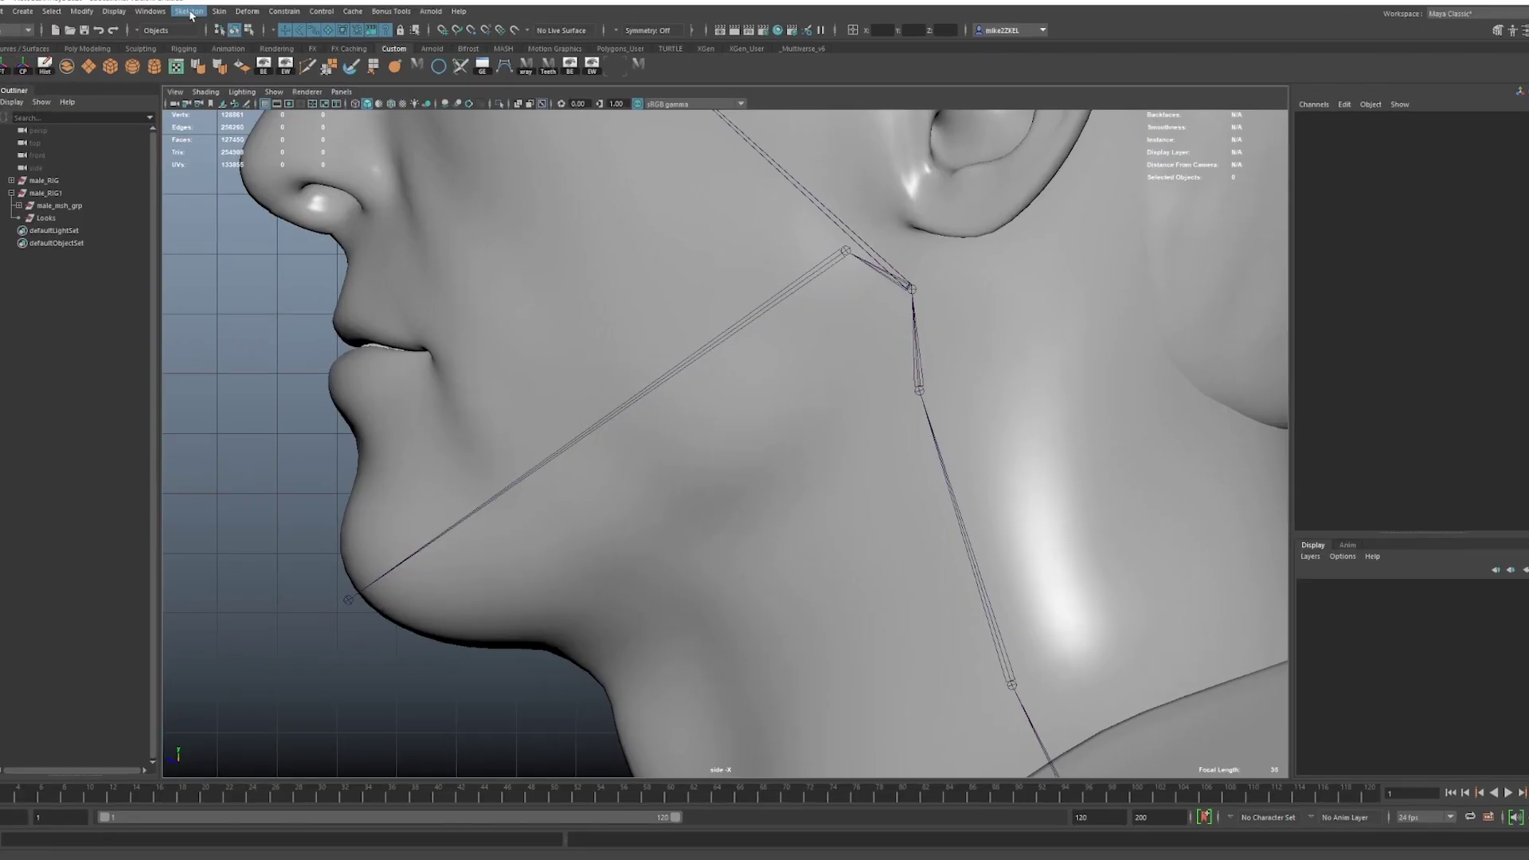
{"action": "left_click", "coordinate": [209, 19]}
{"action": "left_click", "coordinate": [231, 37]}
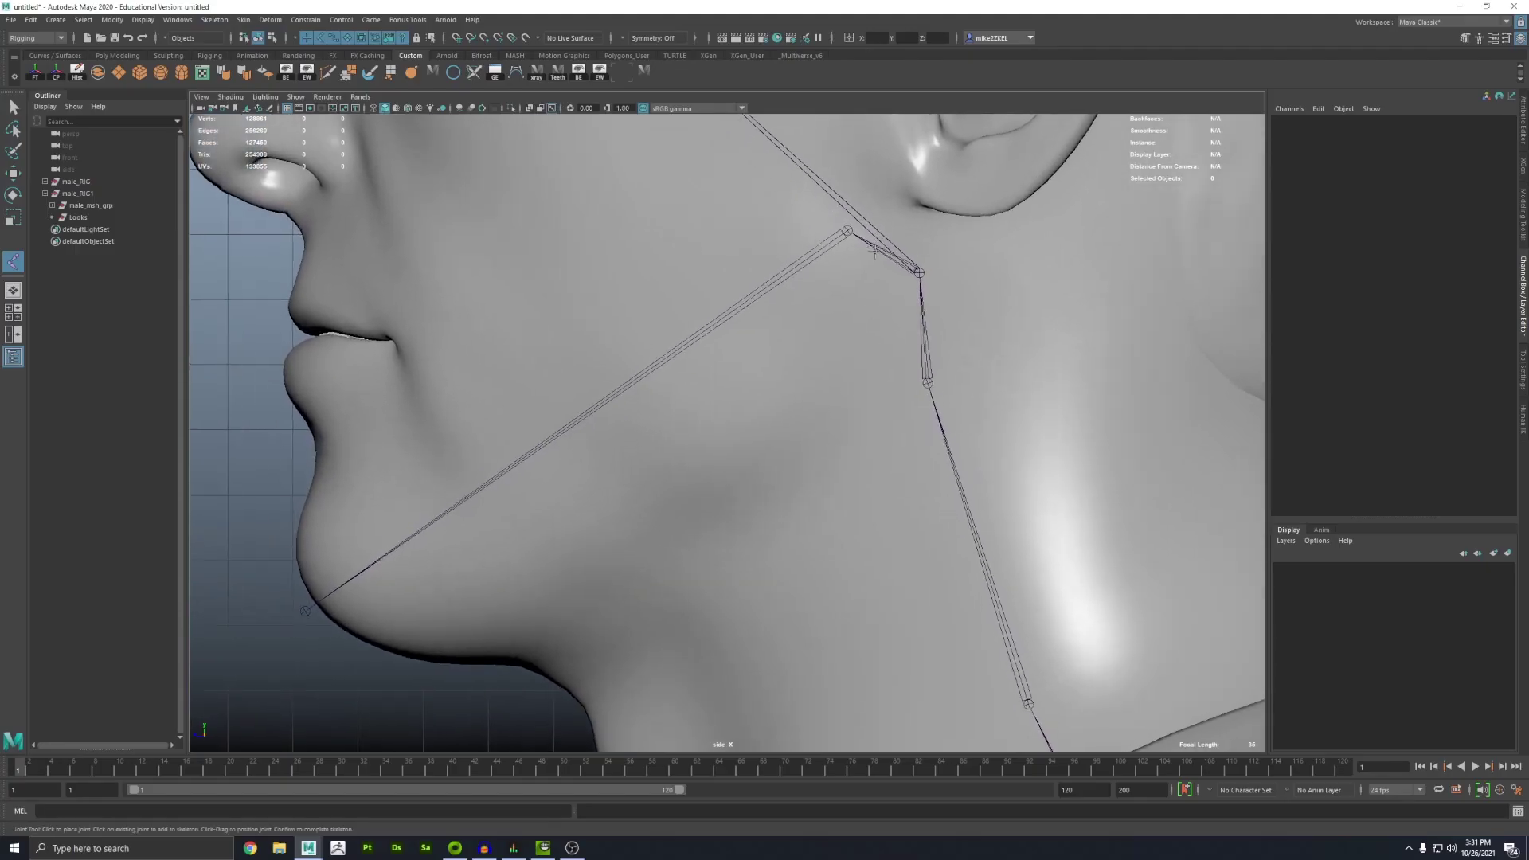
{"action": "middle_click_drag", "start_coordinate": [798, 333], "coordinate": [876, 286], "text": "alt"}
{"action": "left_click", "coordinate": [928, 194]}
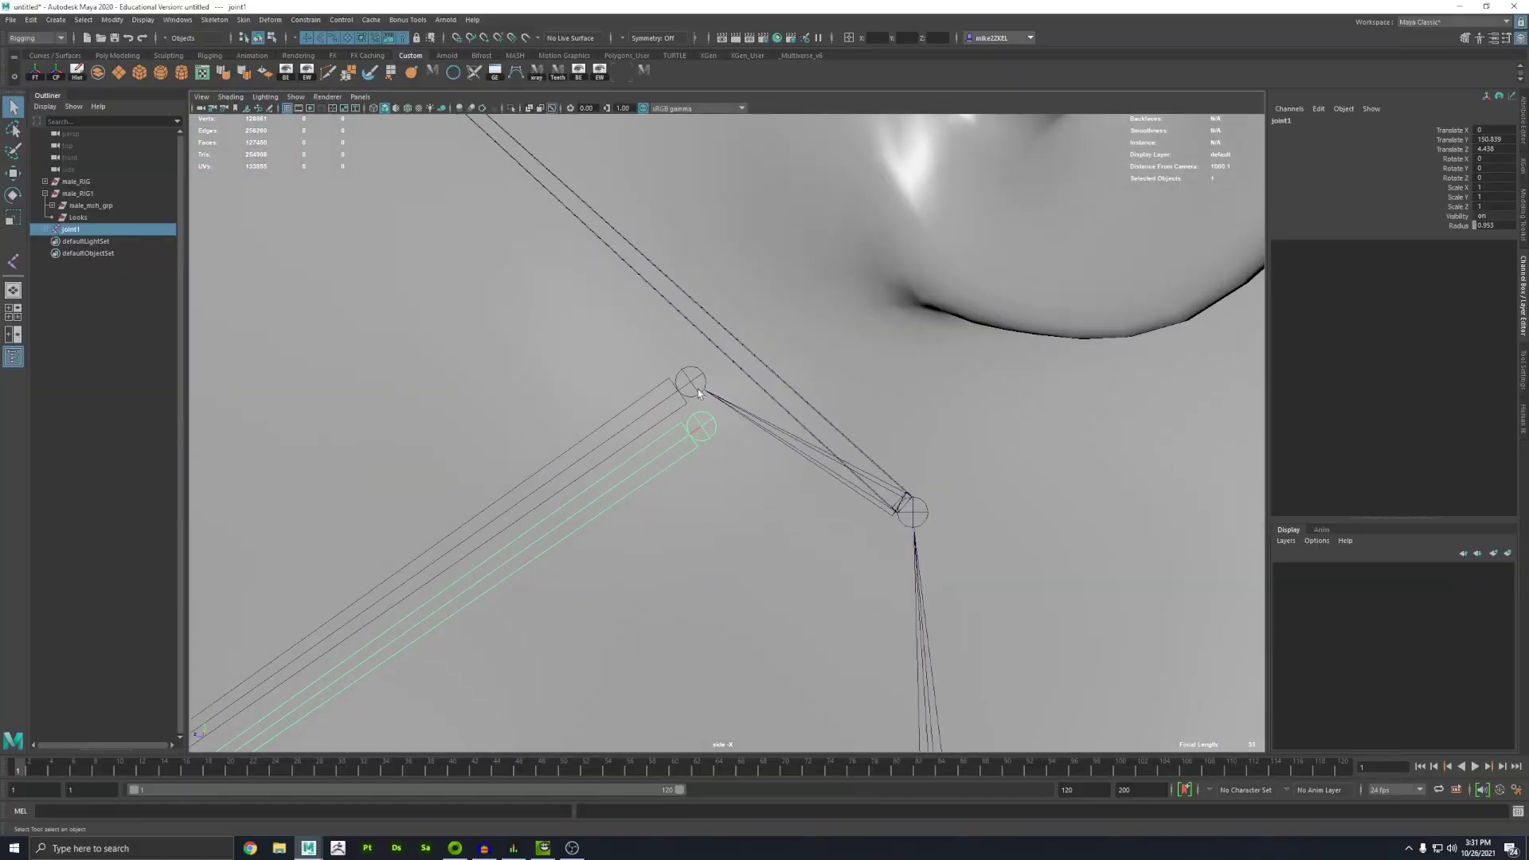
{"action": "left_click", "coordinate": [819, 332]}
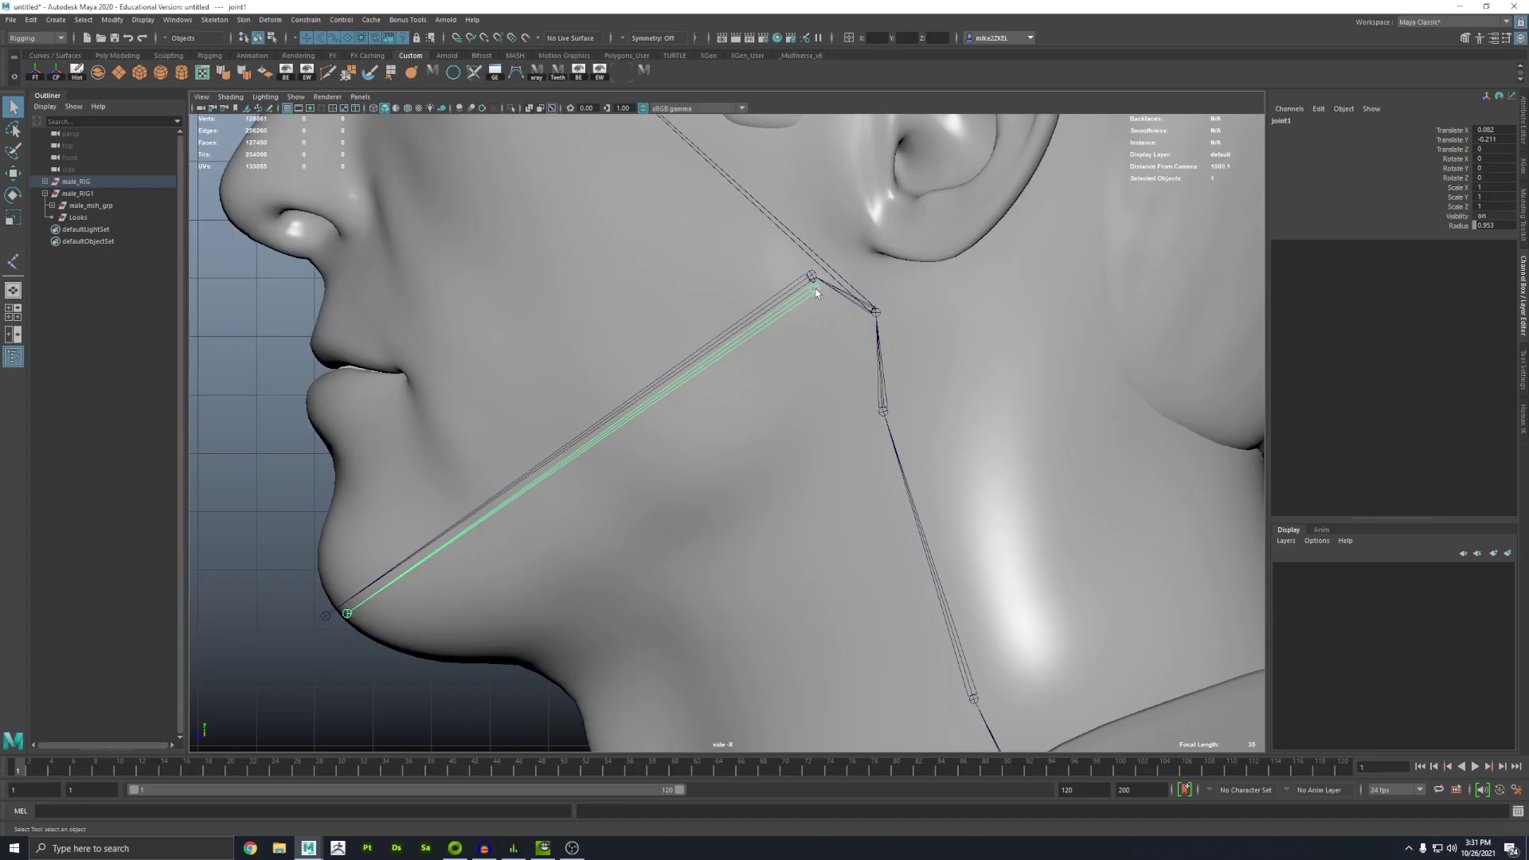
Test the parented joint by rotating male_c_jaw_jnt to a Rotate Y of about 16.6 and inspecting the mouth in perspective.
{"action": "key", "text": "e"}
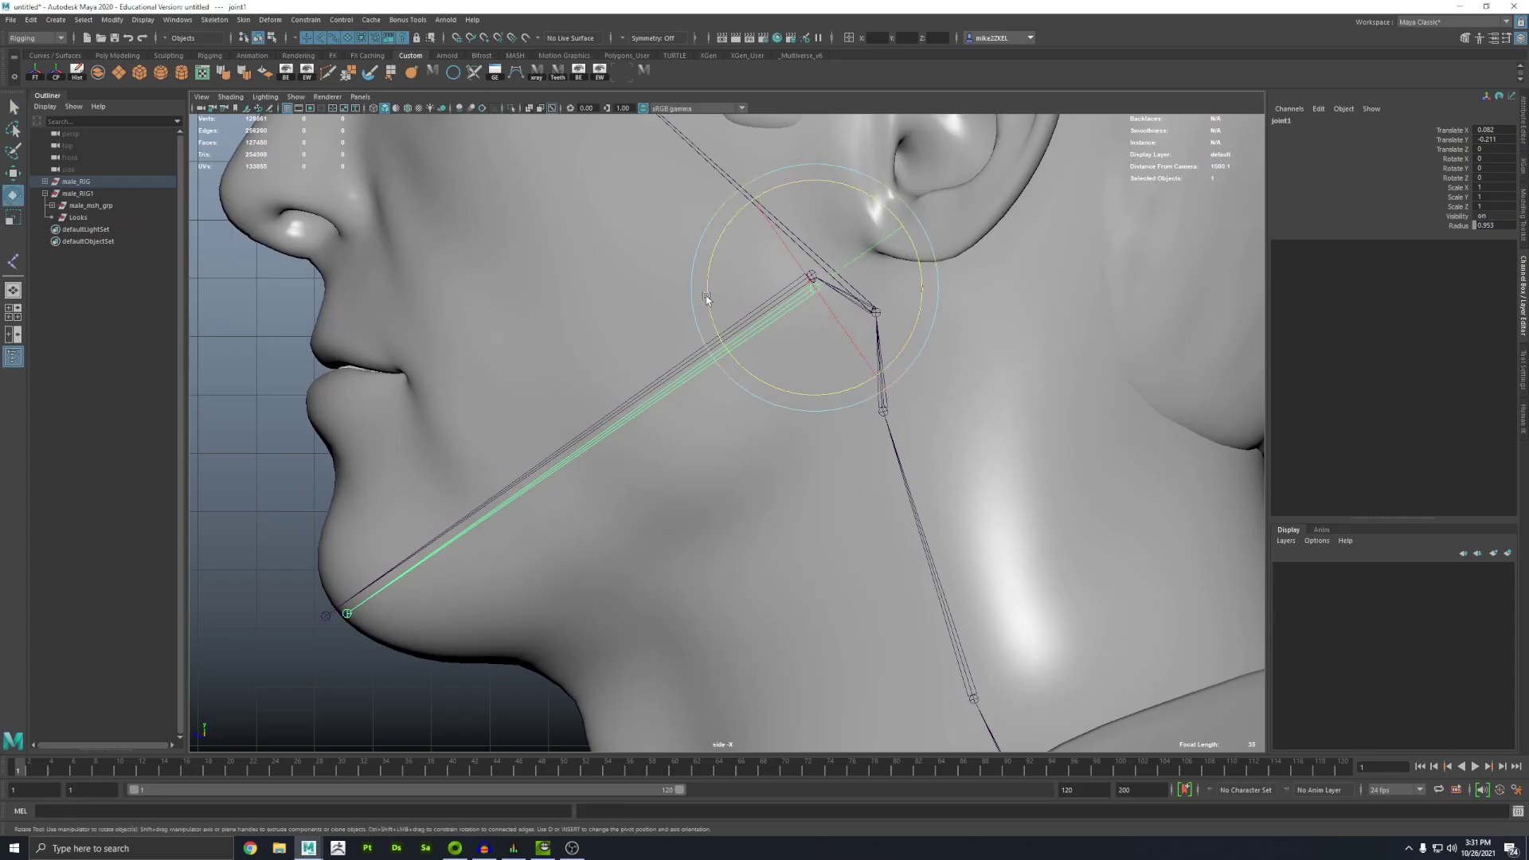
{"action": "left_click", "coordinate": [716, 343]}
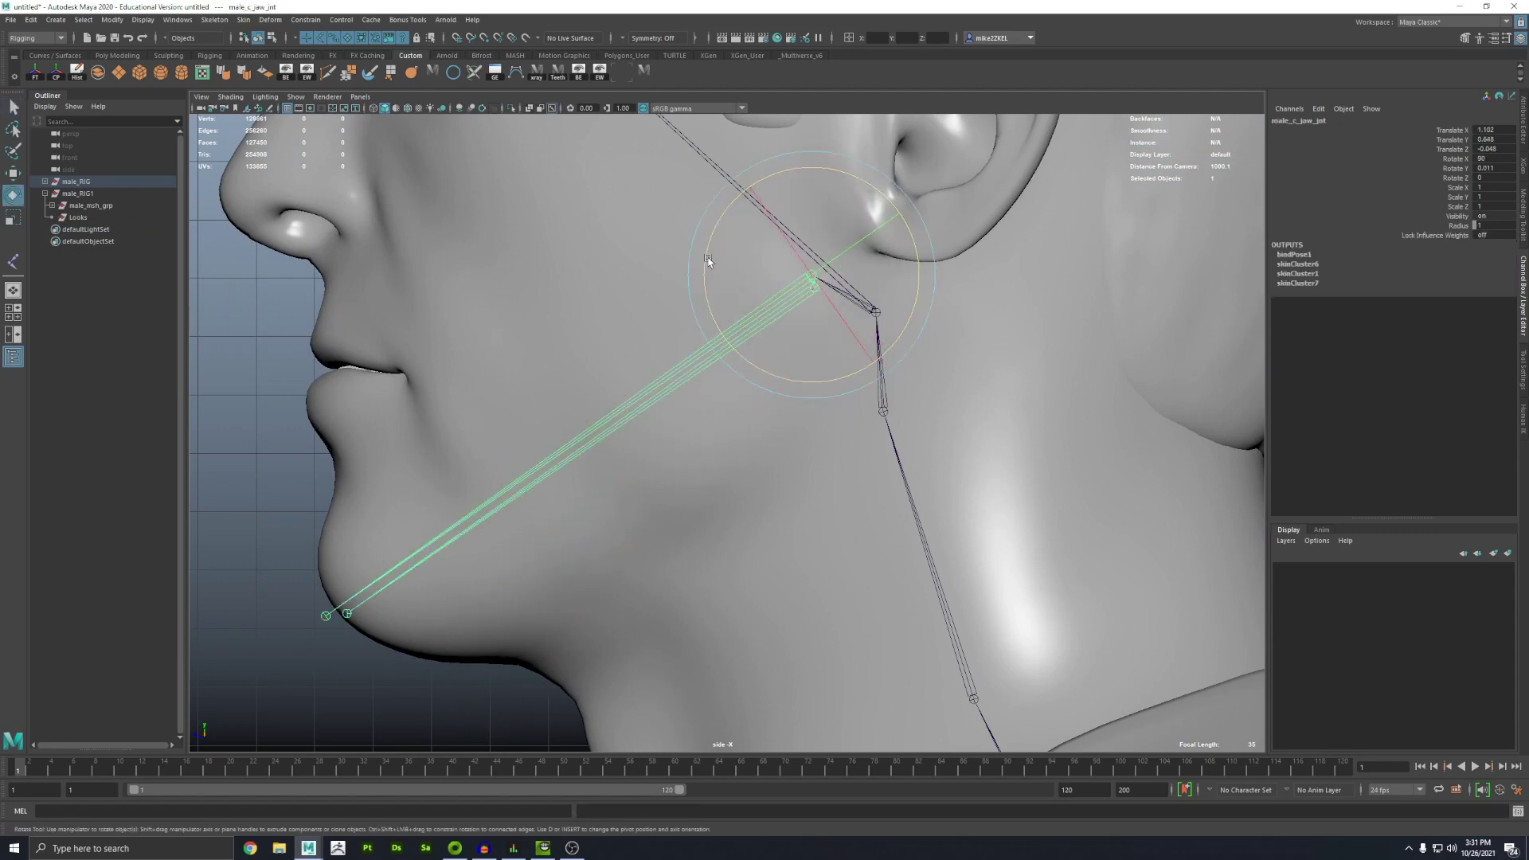
{"action": "left_click_drag", "start_coordinate": [713, 261], "coordinate": [714, 289]}
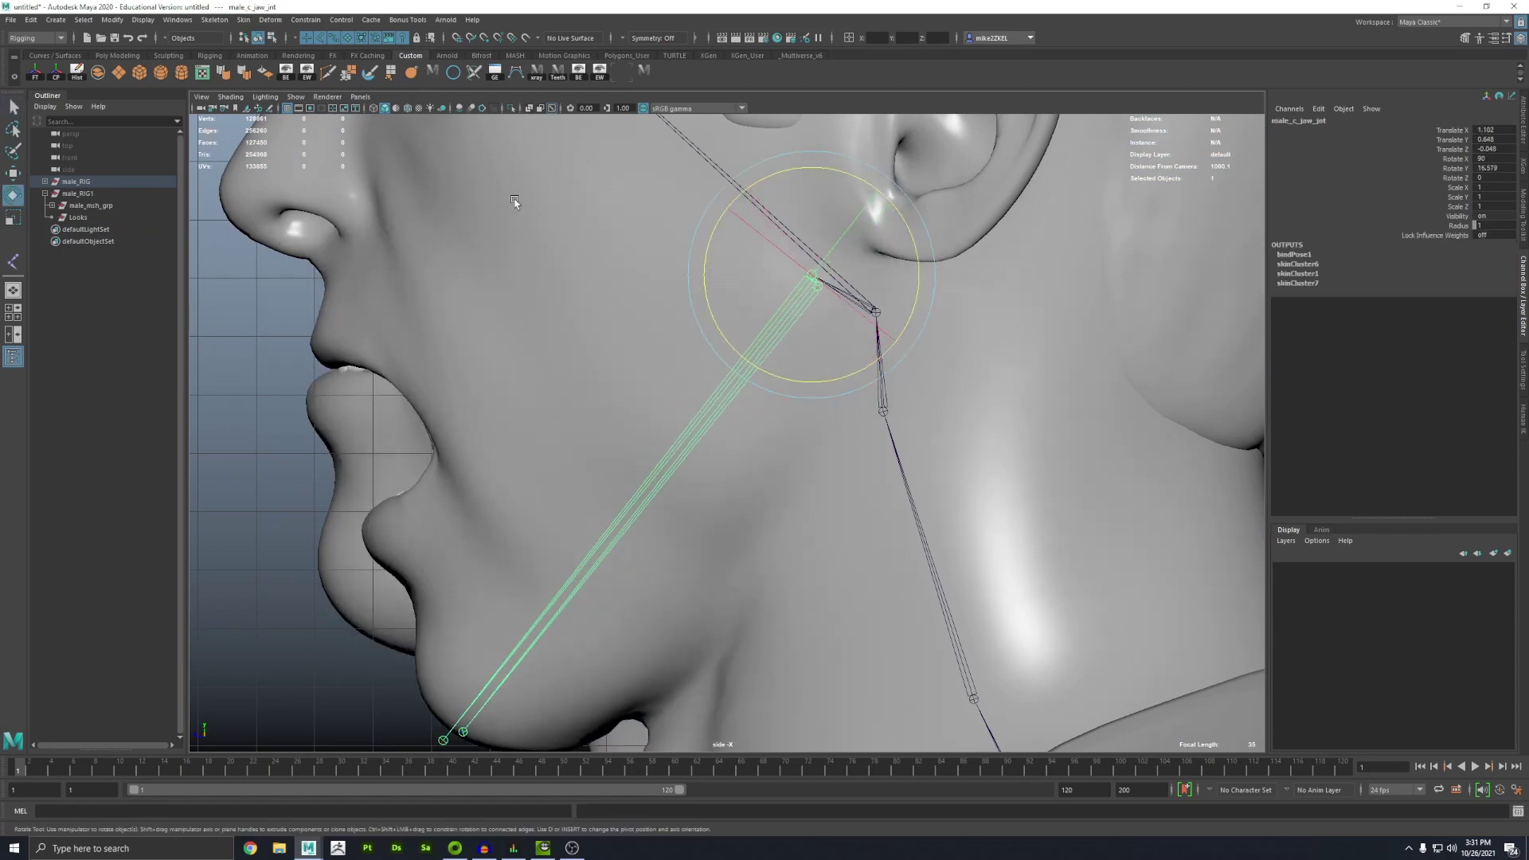
{"action": "key", "text": "space"}
{"action": "key", "text": "space"}
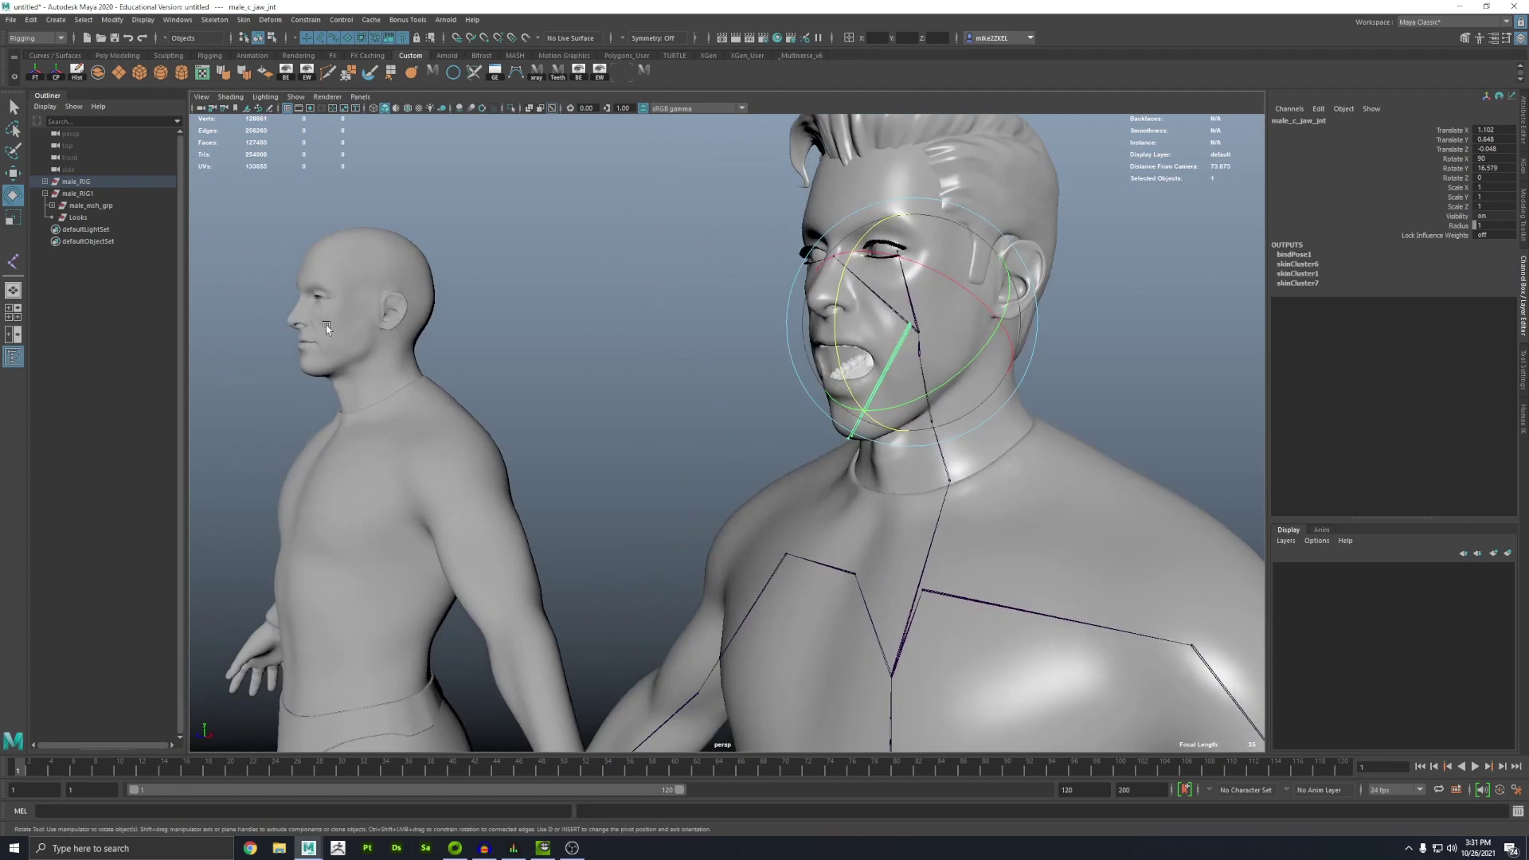
{"action": "key", "text": "f"}
{"action": "left_click_drag", "start_coordinate": [873, 231], "coordinate": [665, 403]}
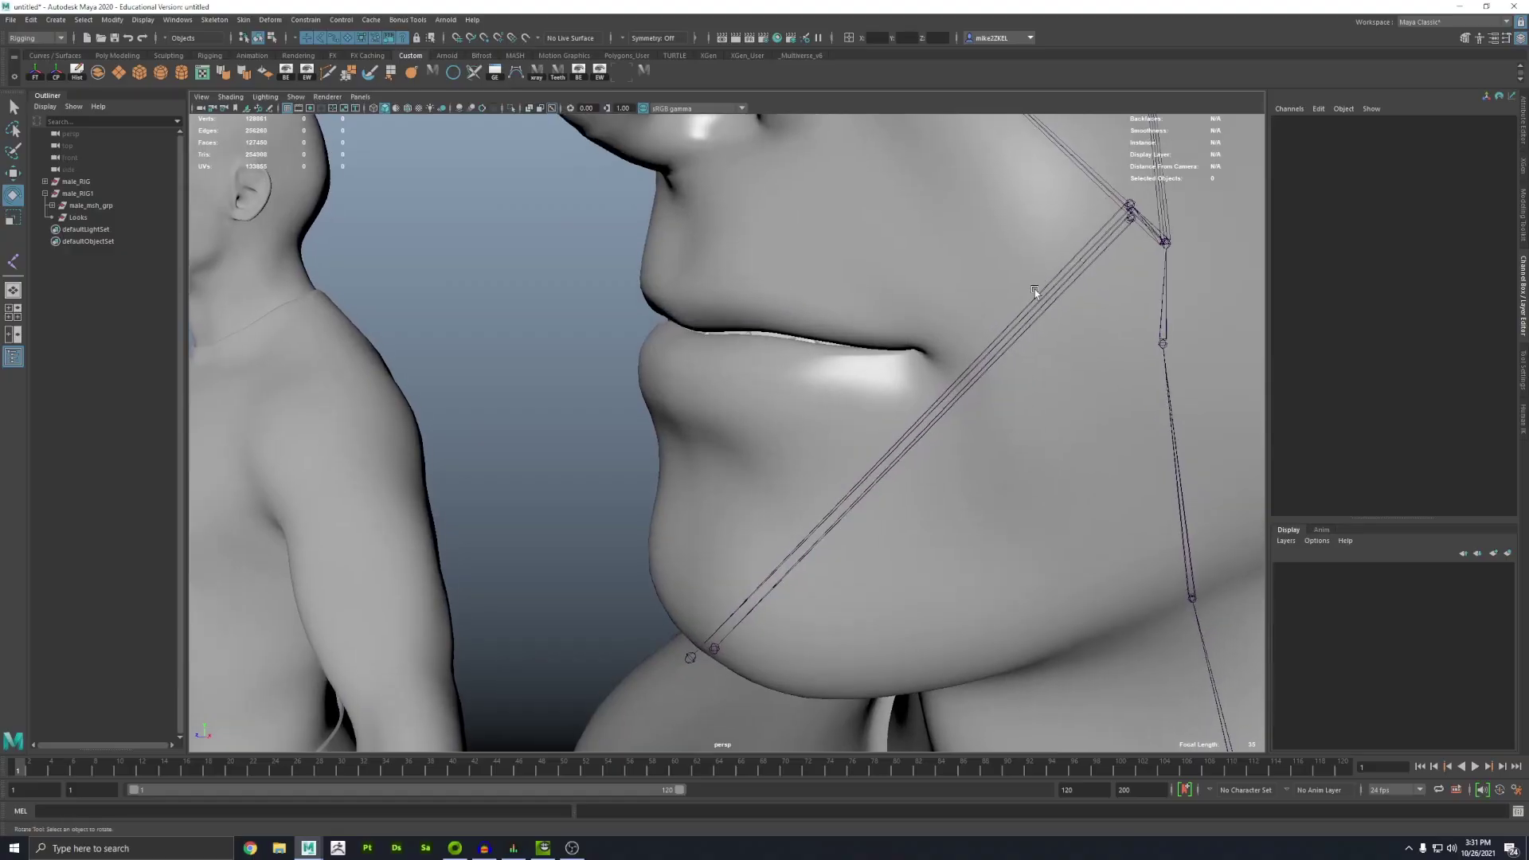
Unbind the skin from the male_superhero_lowTeeth mesh.
{"action": "left_click", "coordinate": [1077, 213]}
{"action": "left_click_drag", "start_coordinate": [1076, 213], "coordinate": [870, 339]}
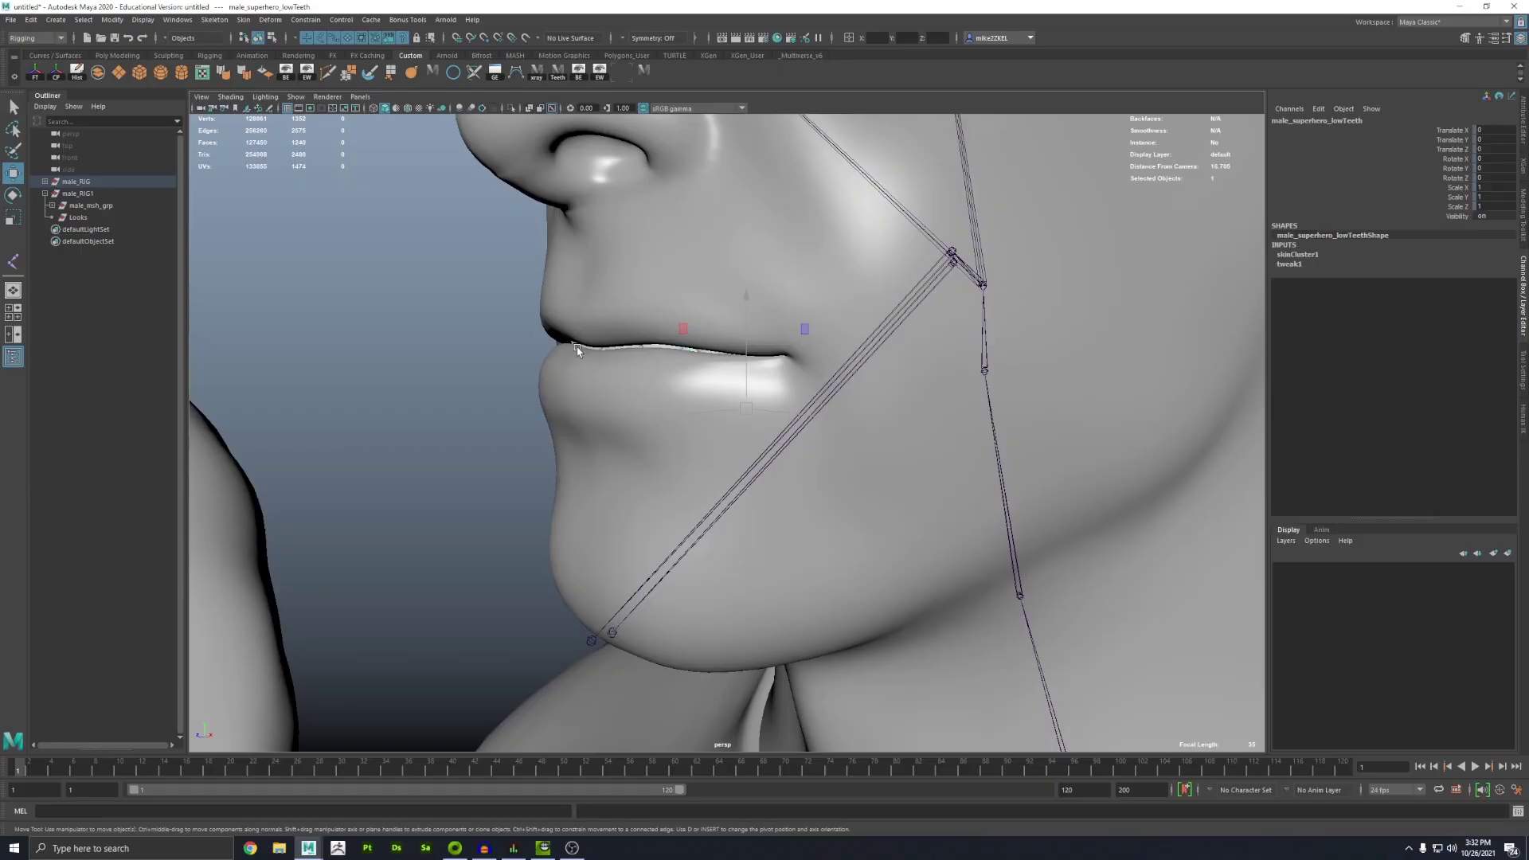
{"action": "key", "text": "4"}
{"action": "left_click", "coordinate": [244, 20]}
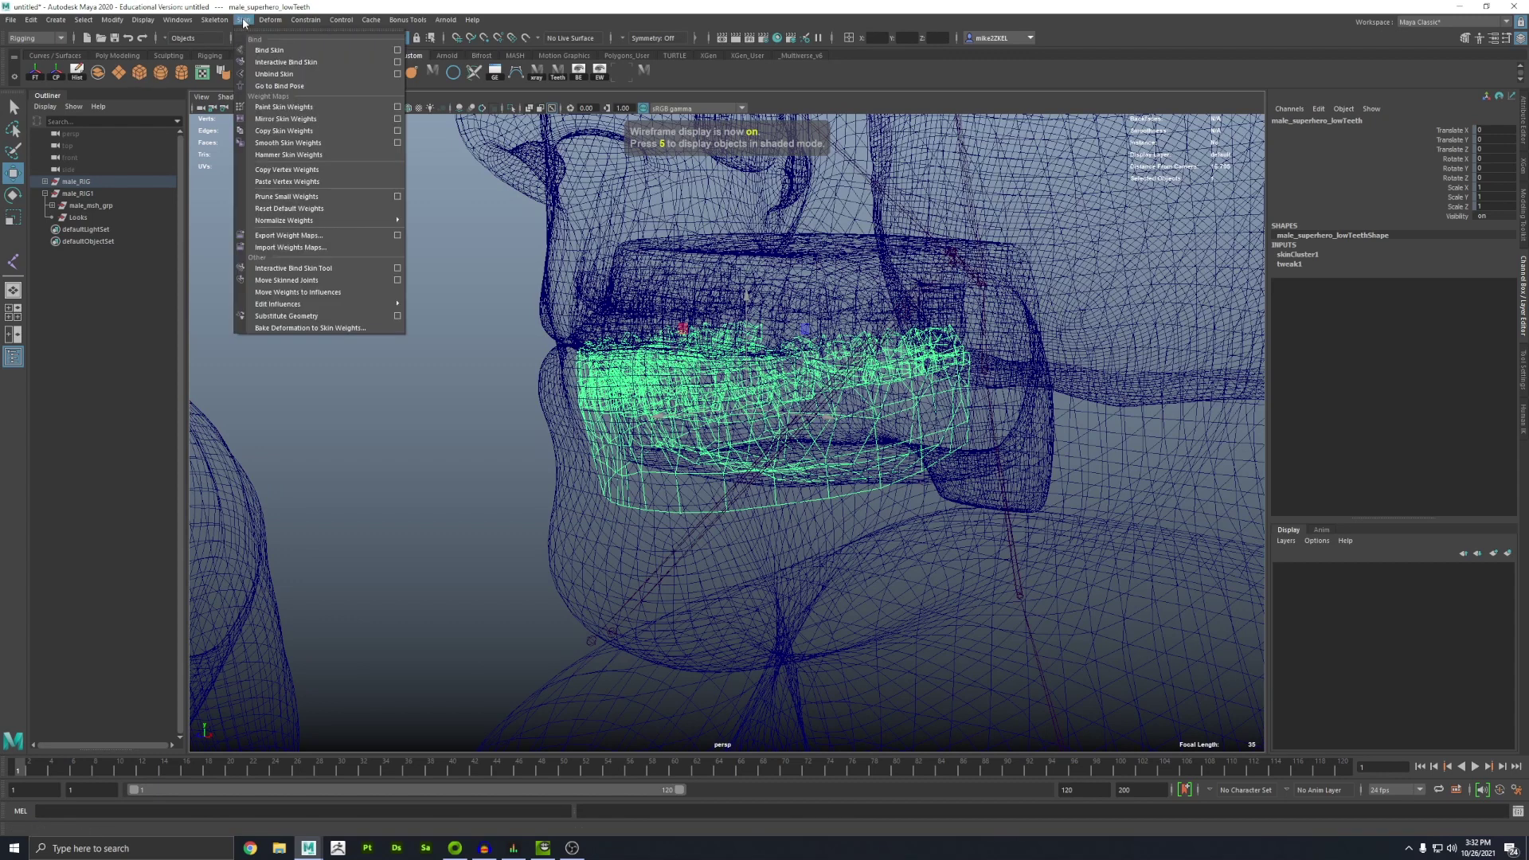
{"action": "left_click", "coordinate": [271, 74]}
{"action": "key", "text": "5"}
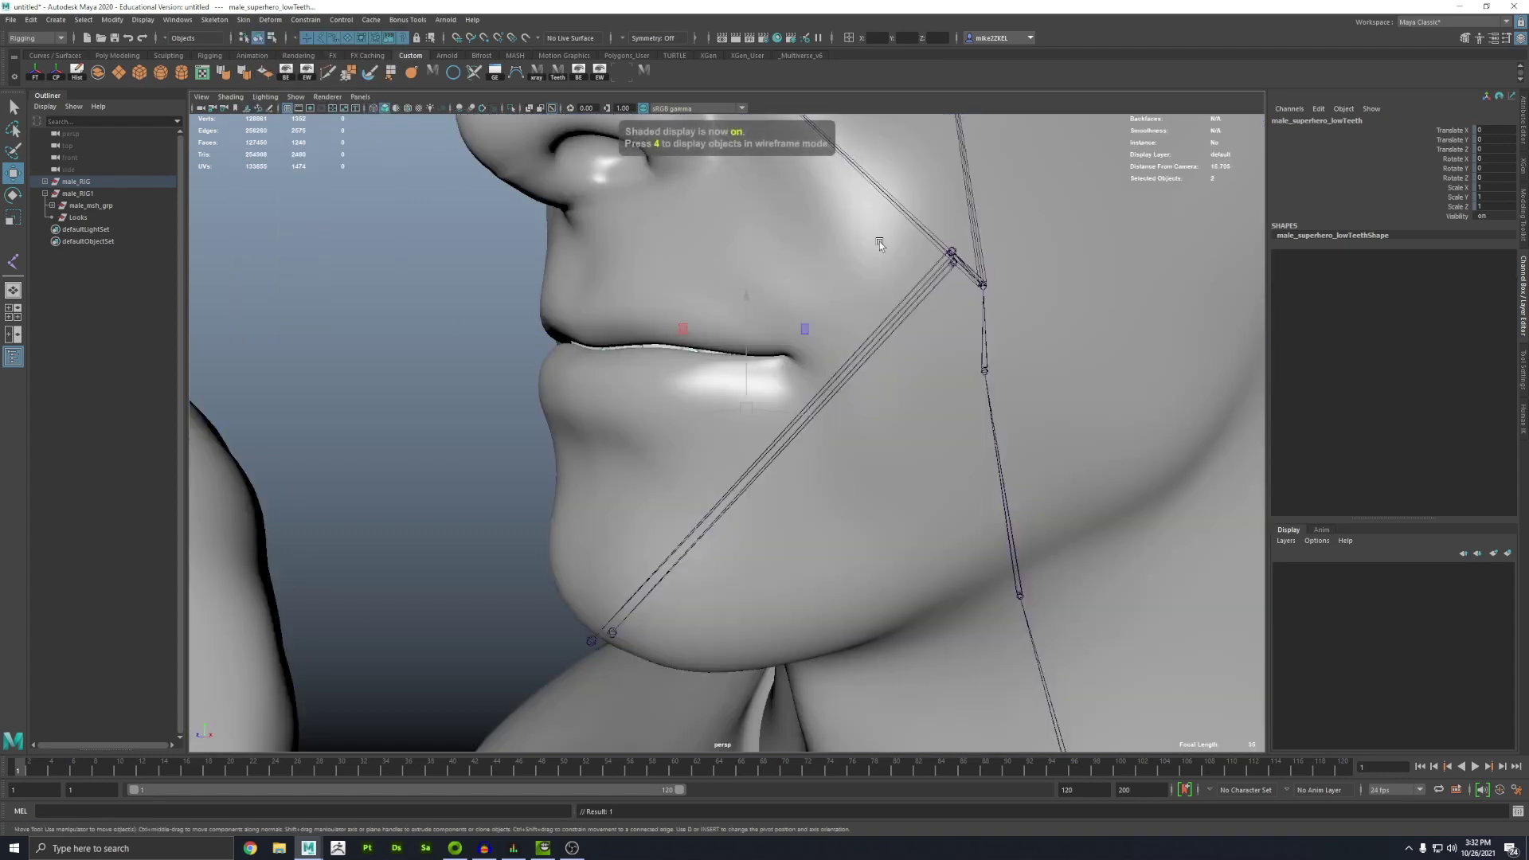
Bind the male_superhero_lowTeeth mesh to the new jaw joint chain using joint hierarchy, closest distance and classic linear skinning.
{"action": "key", "text": "e"}
{"action": "left_click_drag", "start_coordinate": [928, 283], "coordinate": [922, 331]}
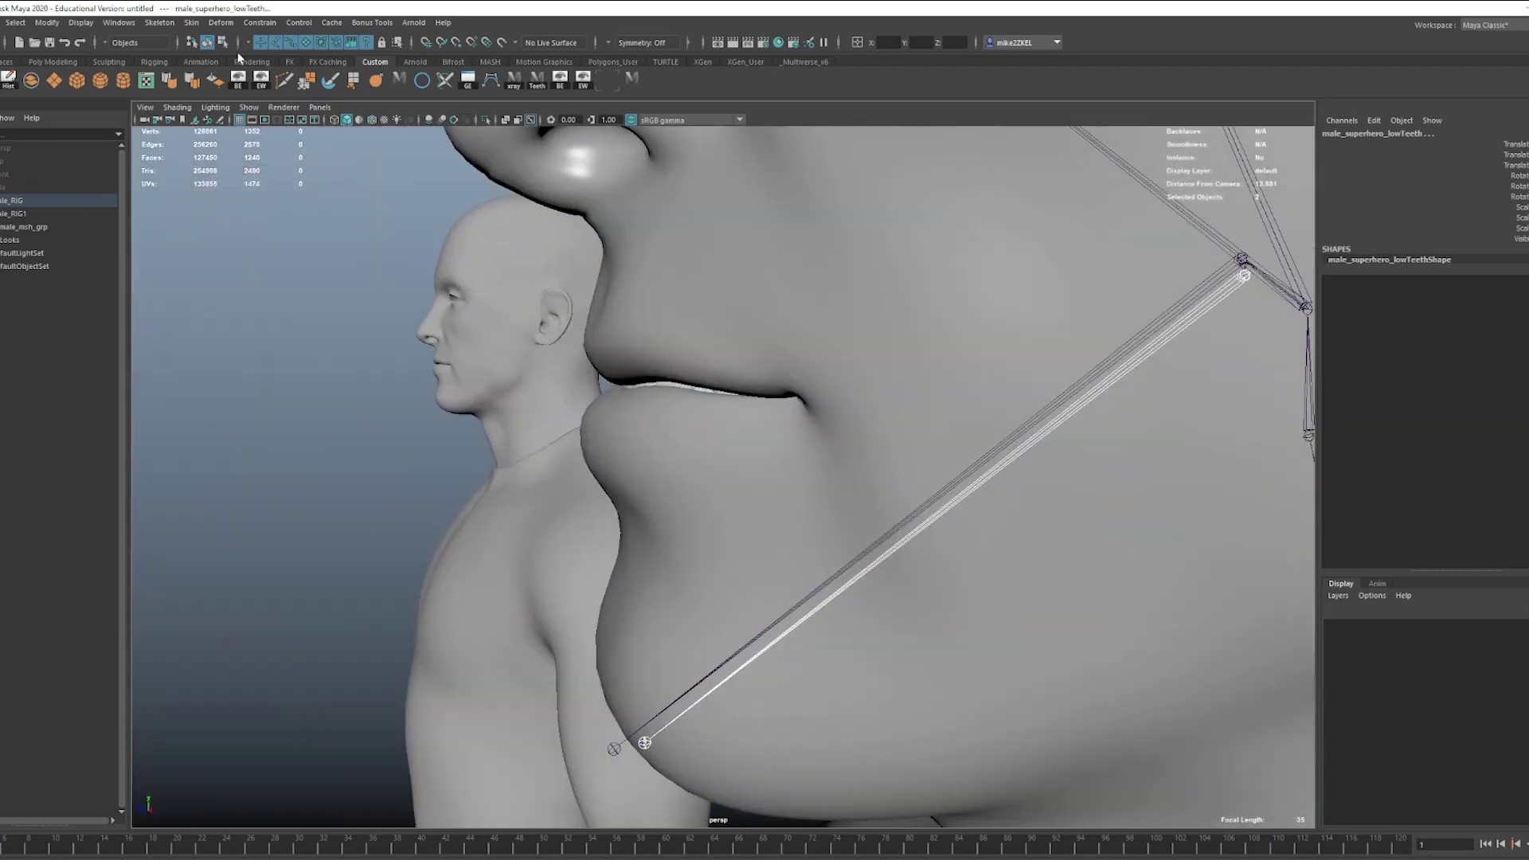
{"action": "left_click", "coordinate": [194, 22]}
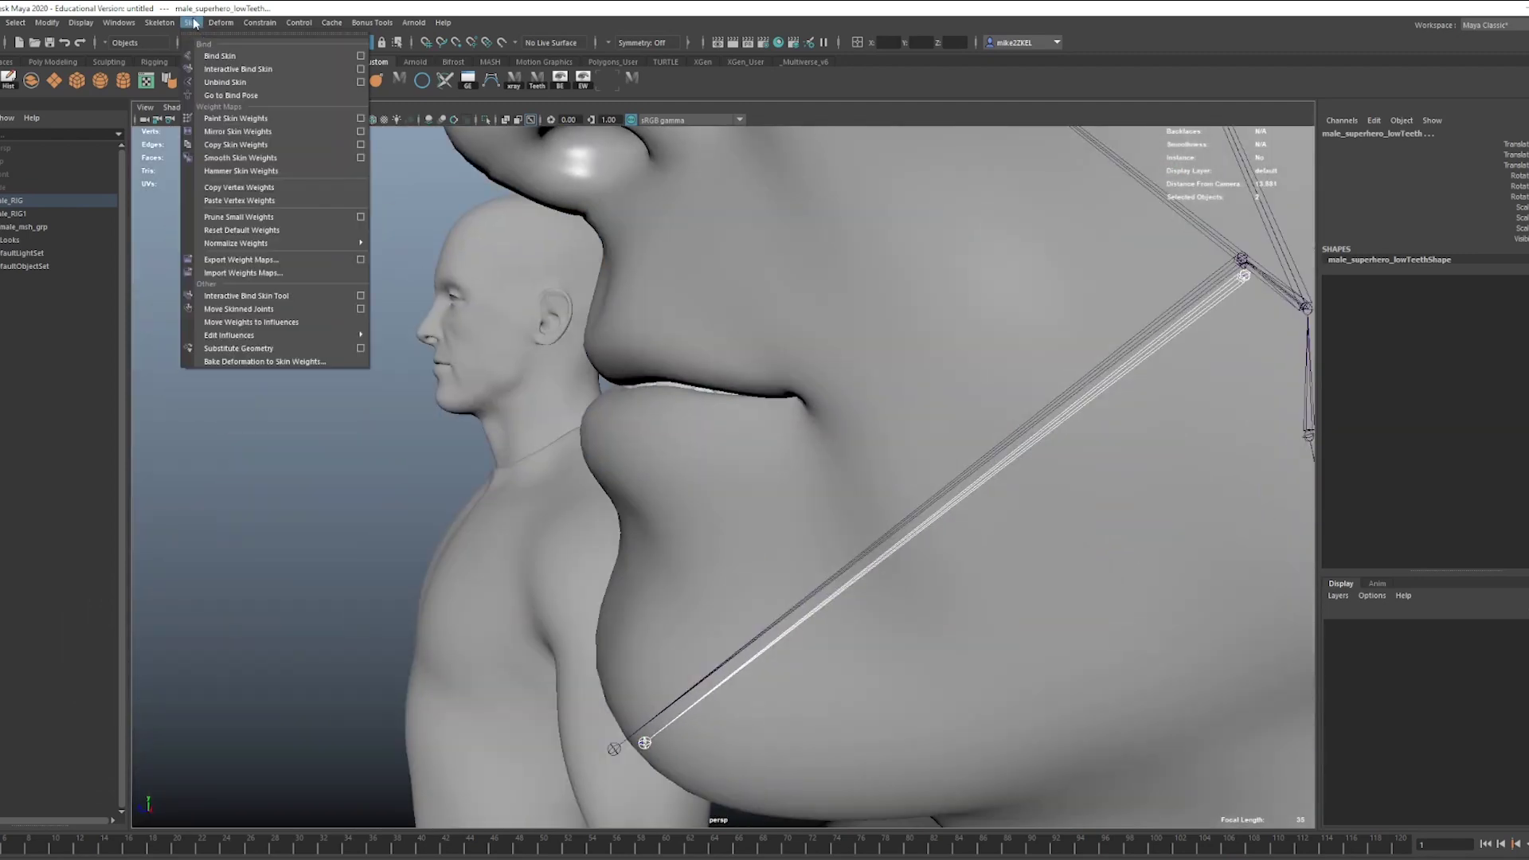
{"action": "left_click", "coordinate": [360, 56]}
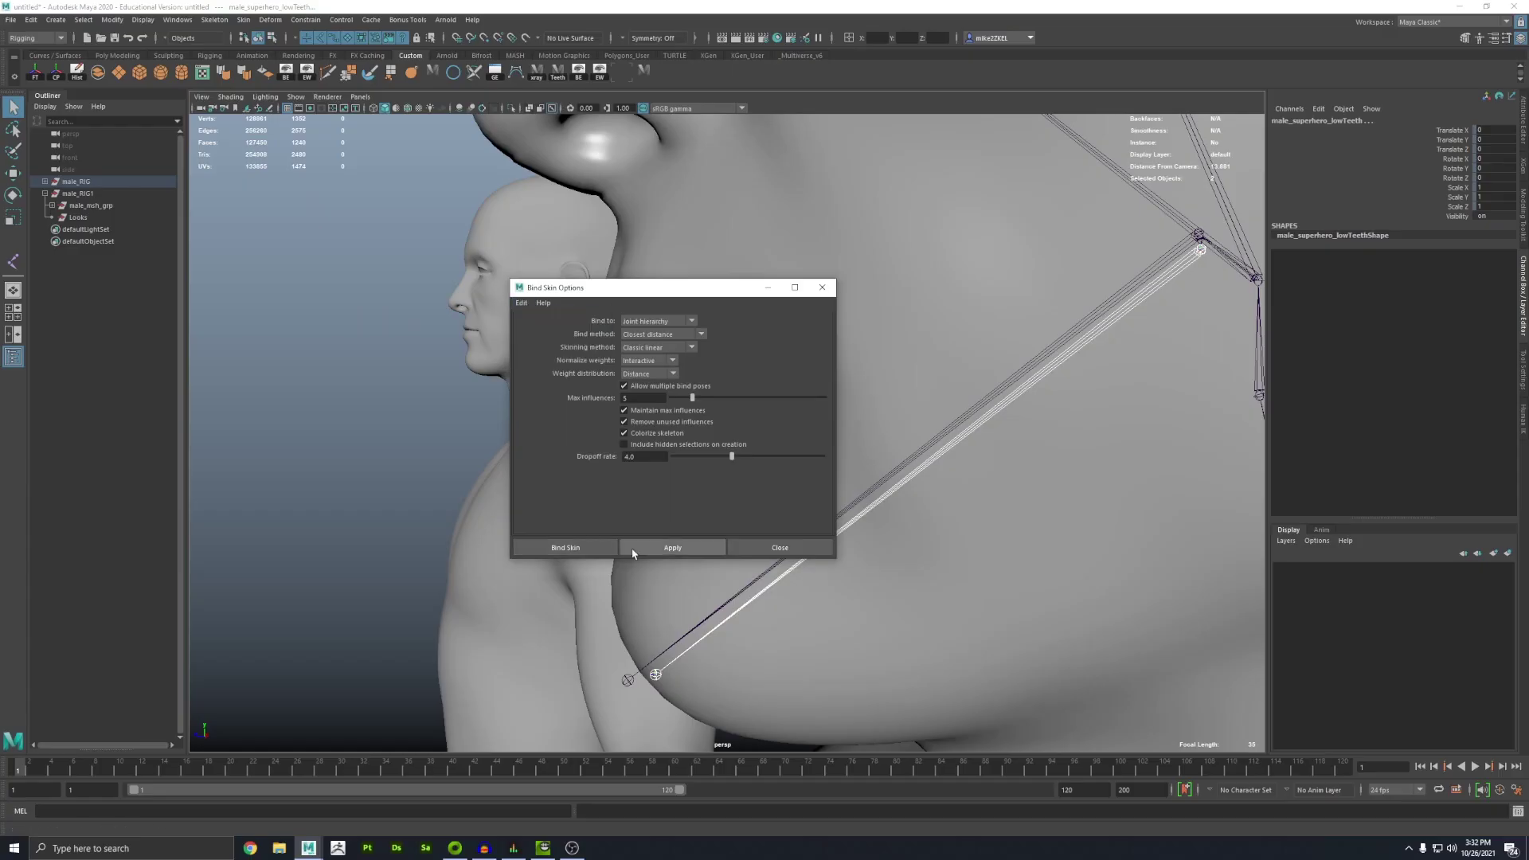
{"action": "left_click", "coordinate": [633, 550]}
{"action": "key", "text": "5"}
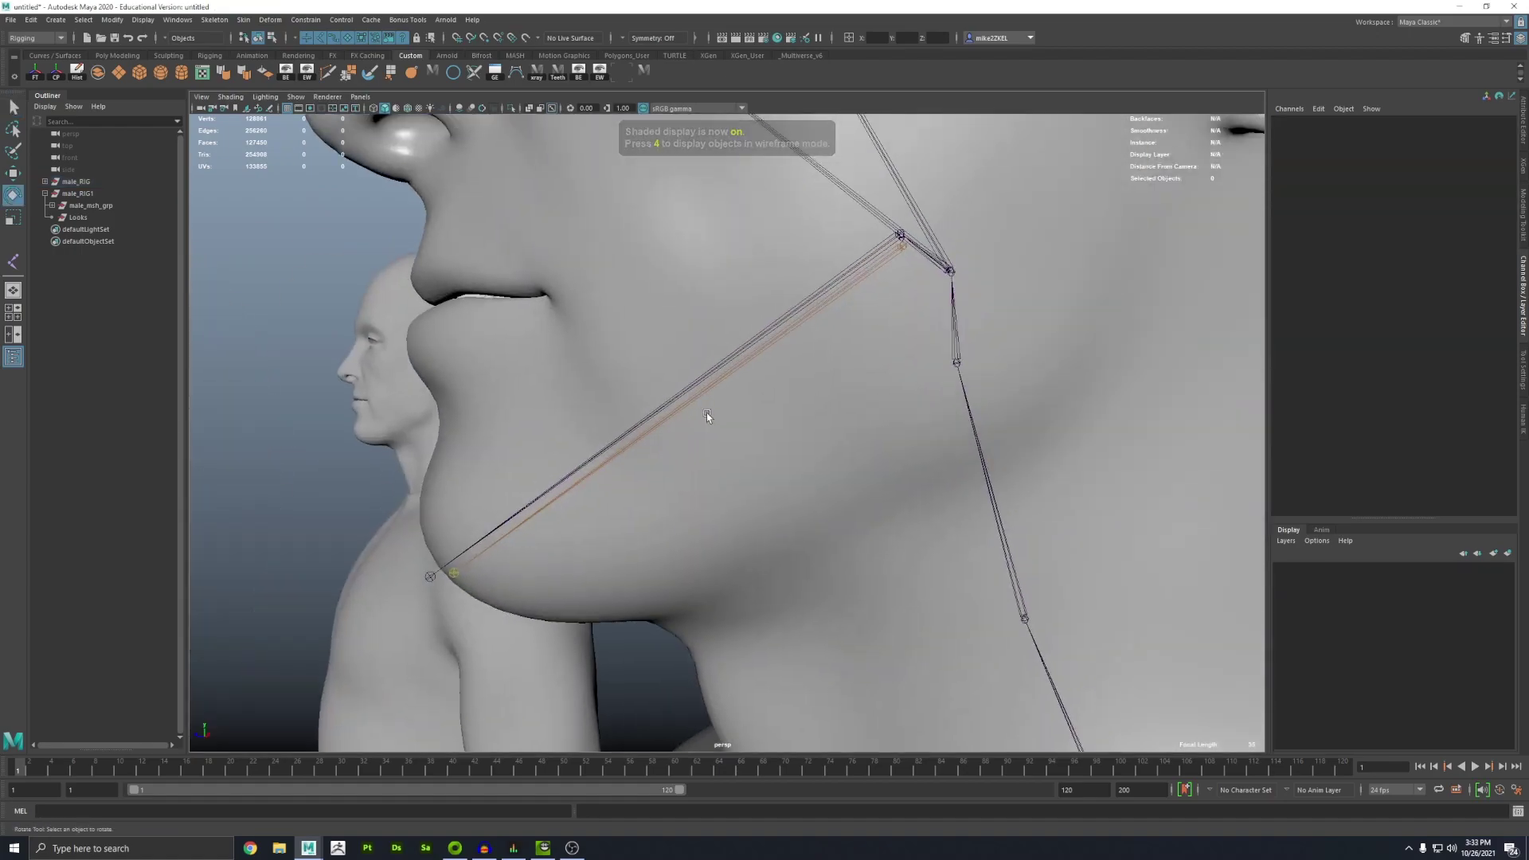
Test the teeth binding by rotating joint1 to a Rotate Z of about -10.6, inspect the lower teeth, and undo the rotation.
{"action": "key", "text": "4"}
{"action": "left_click", "coordinate": [911, 240]}
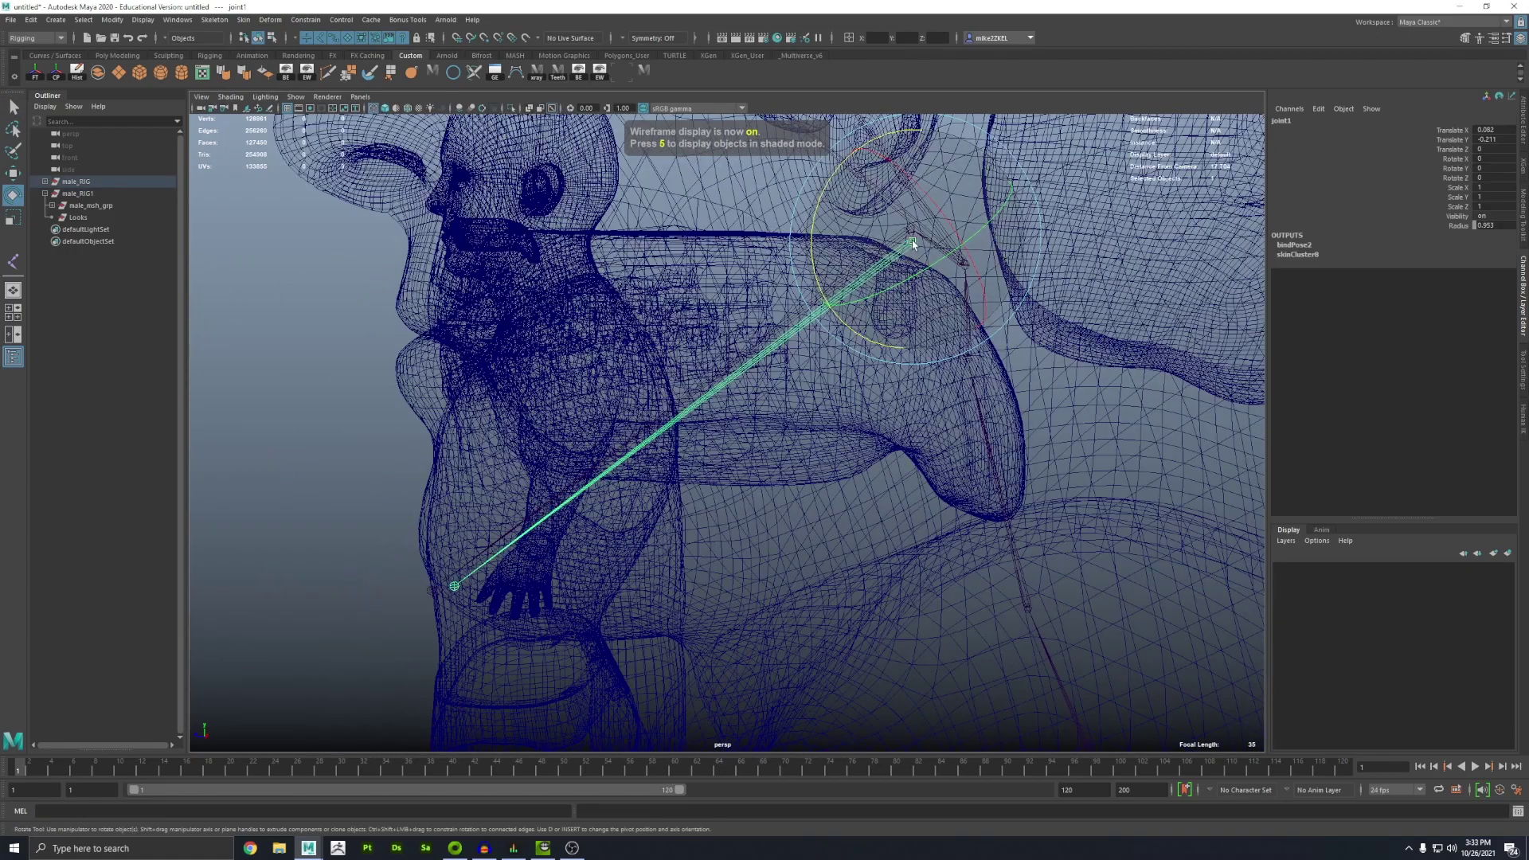
{"action": "middle_click_drag", "start_coordinate": [911, 240], "coordinate": [866, 271], "text": "alt"}
{"action": "key", "text": "5"}
{"action": "left_click_drag", "start_coordinate": [757, 296], "coordinate": [842, 289]}
{"action": "left_click_drag", "start_coordinate": [945, 303], "coordinate": [820, 315]}
{"action": "key", "text": "4"}
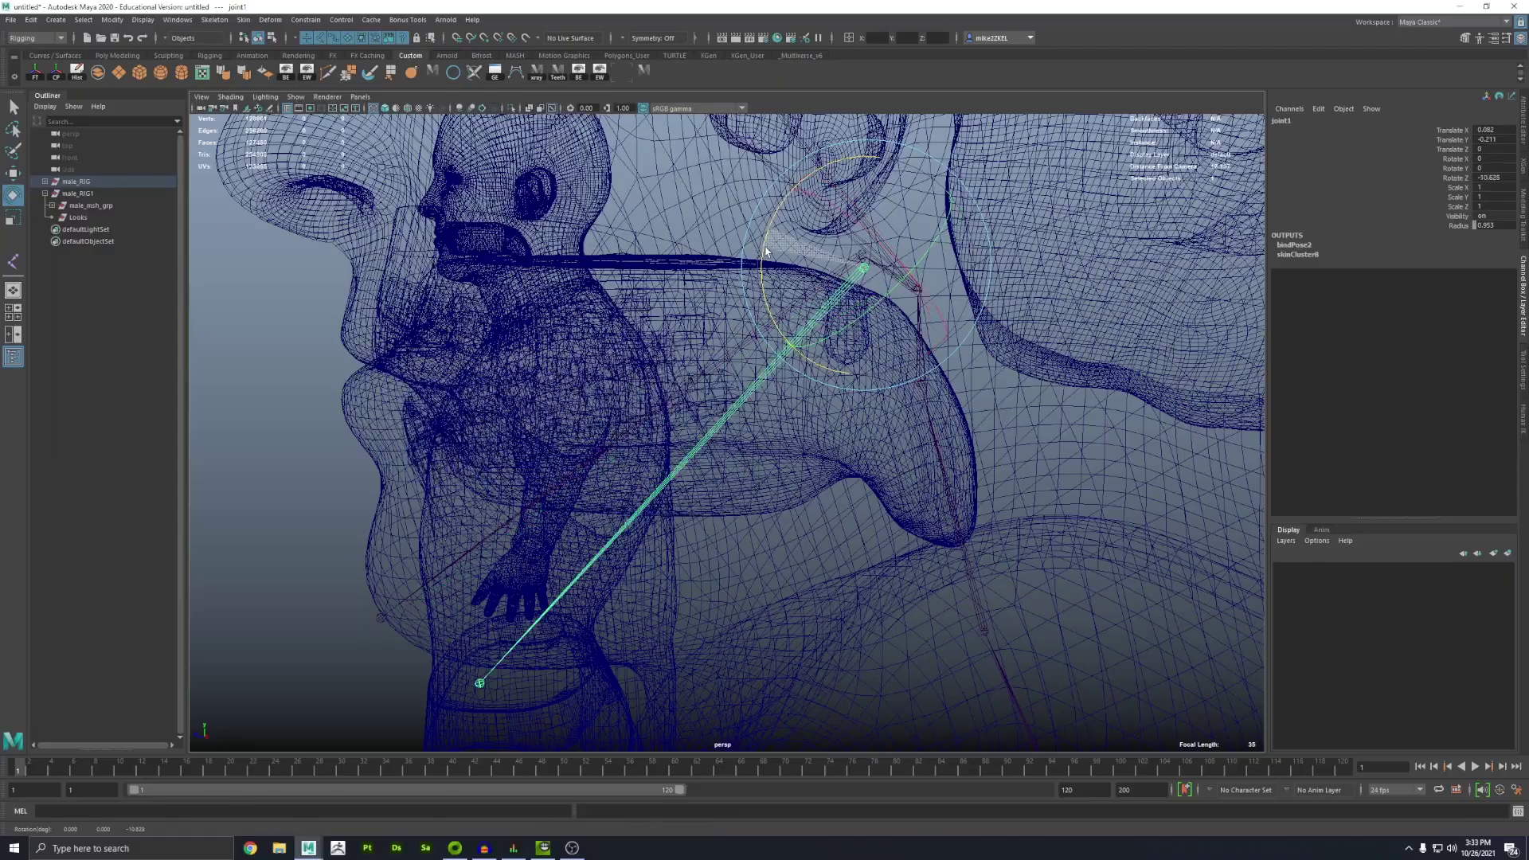
{"action": "left_click_drag", "start_coordinate": [767, 252], "coordinate": [526, 417]}
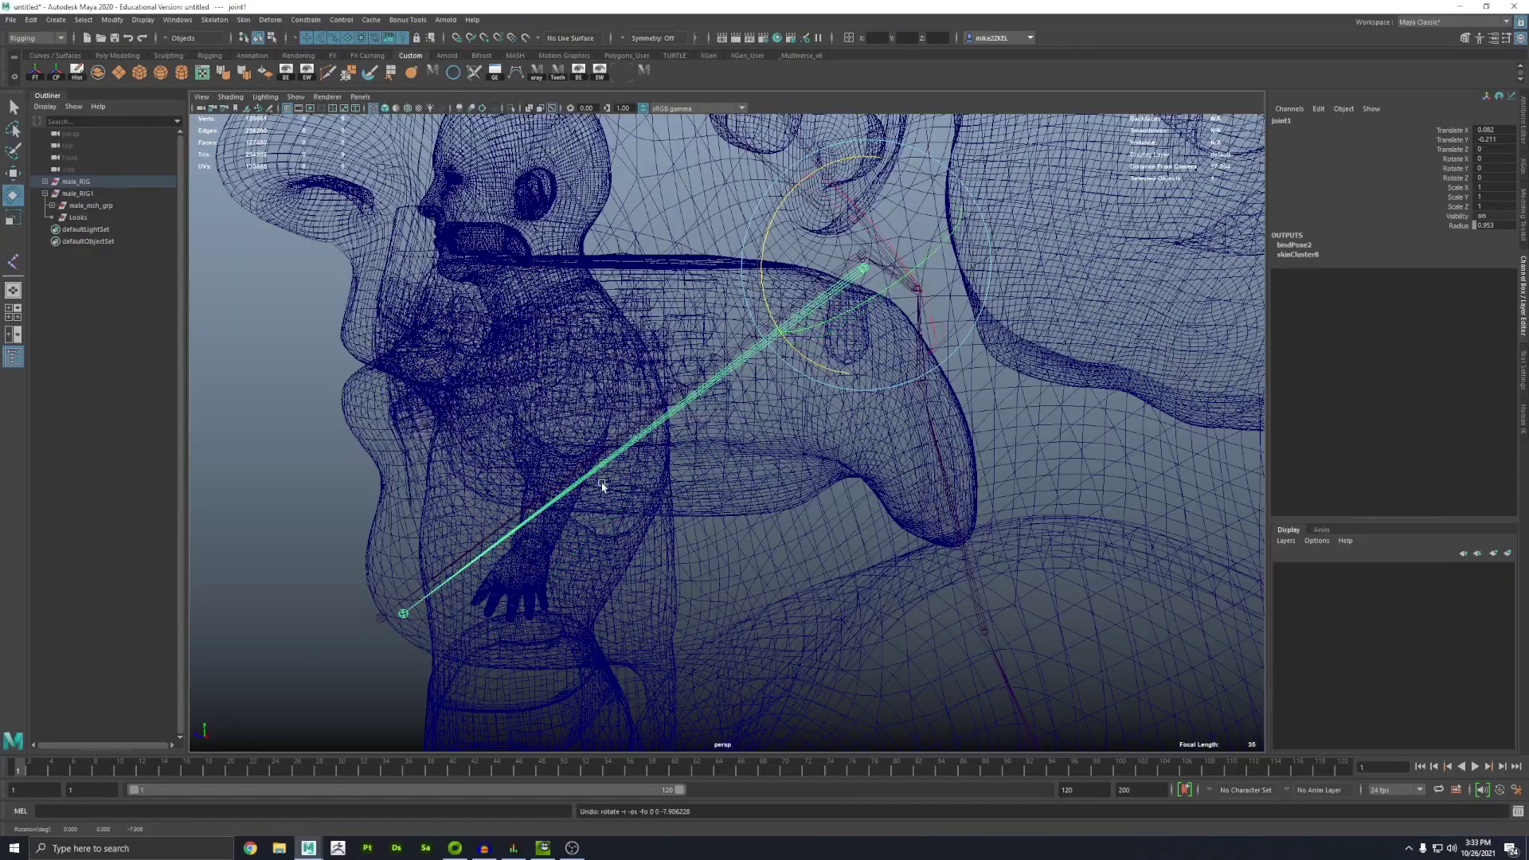
{"action": "right_click_drag", "start_coordinate": [603, 486], "coordinate": [536, 434], "text": "alt"}
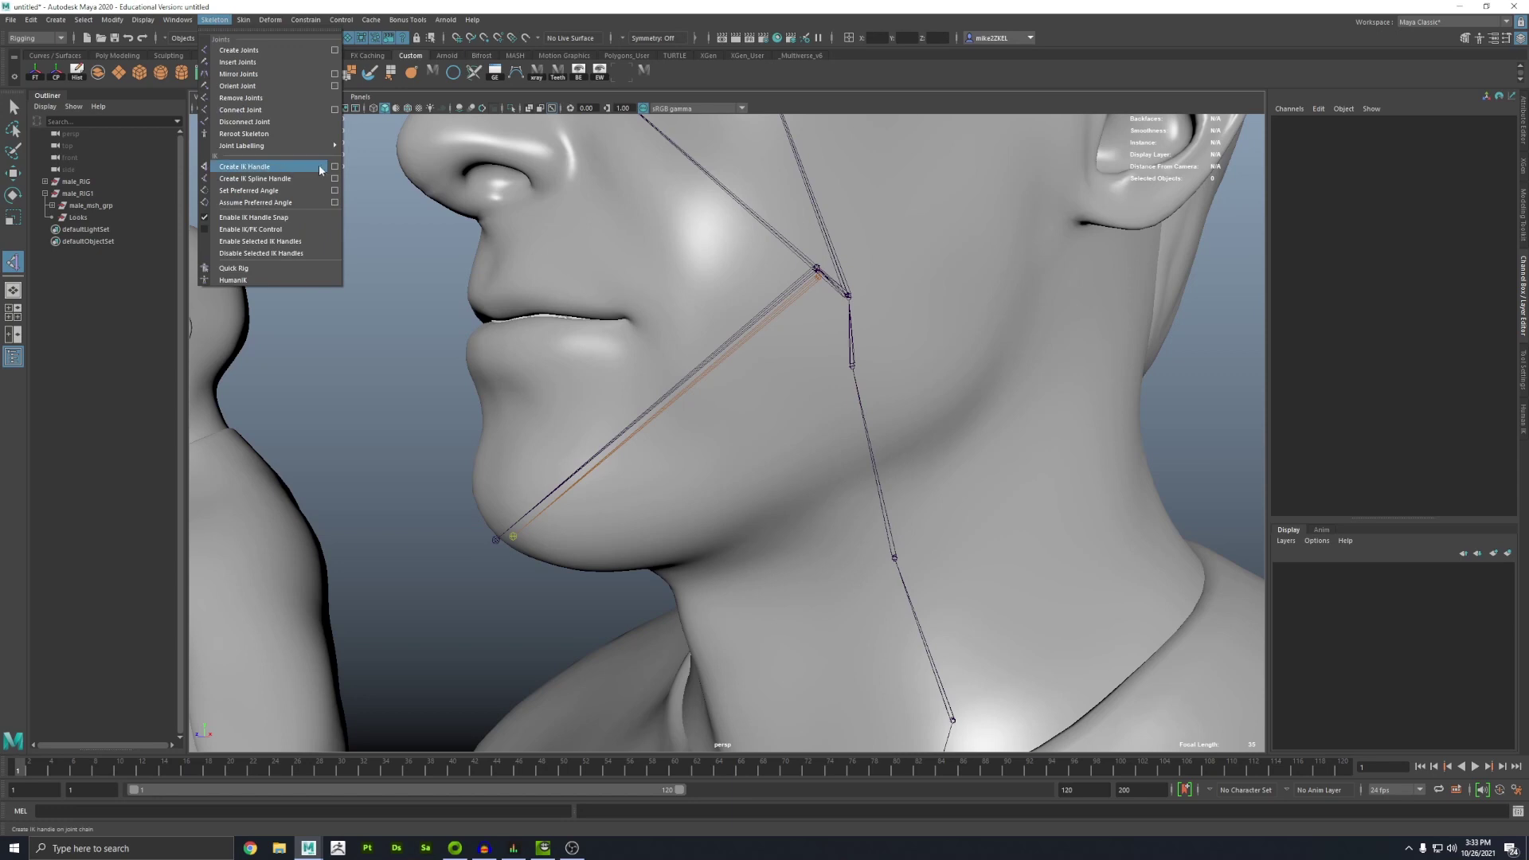
Create an IK handle with the Single-Chain Solver from joint1 to the end joint at the chin.
{"action": "left_click", "coordinate": [335, 168]}
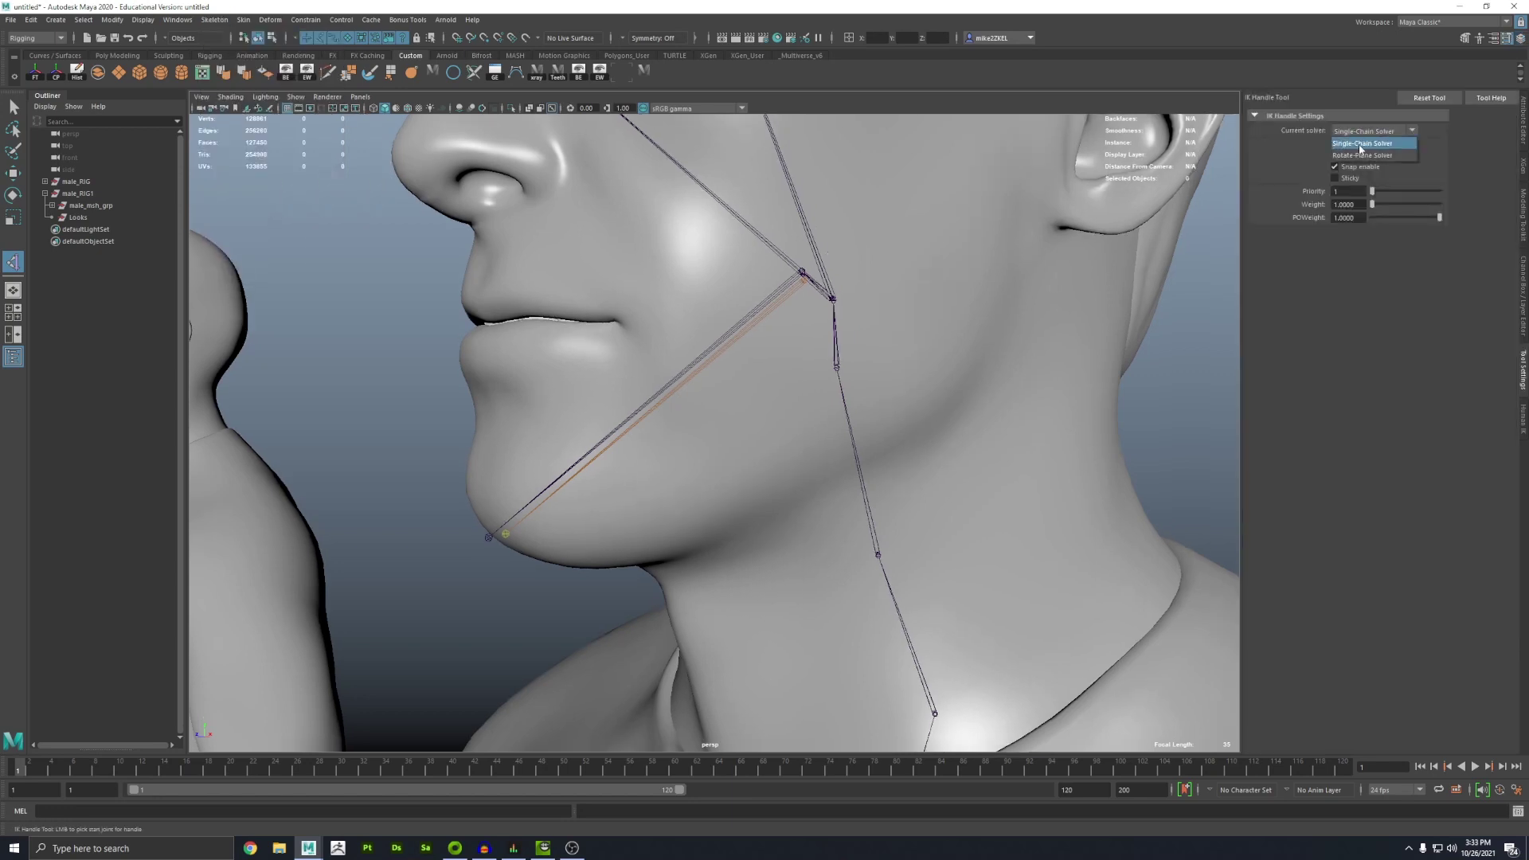
{"action": "left_click", "coordinate": [500, 537]}
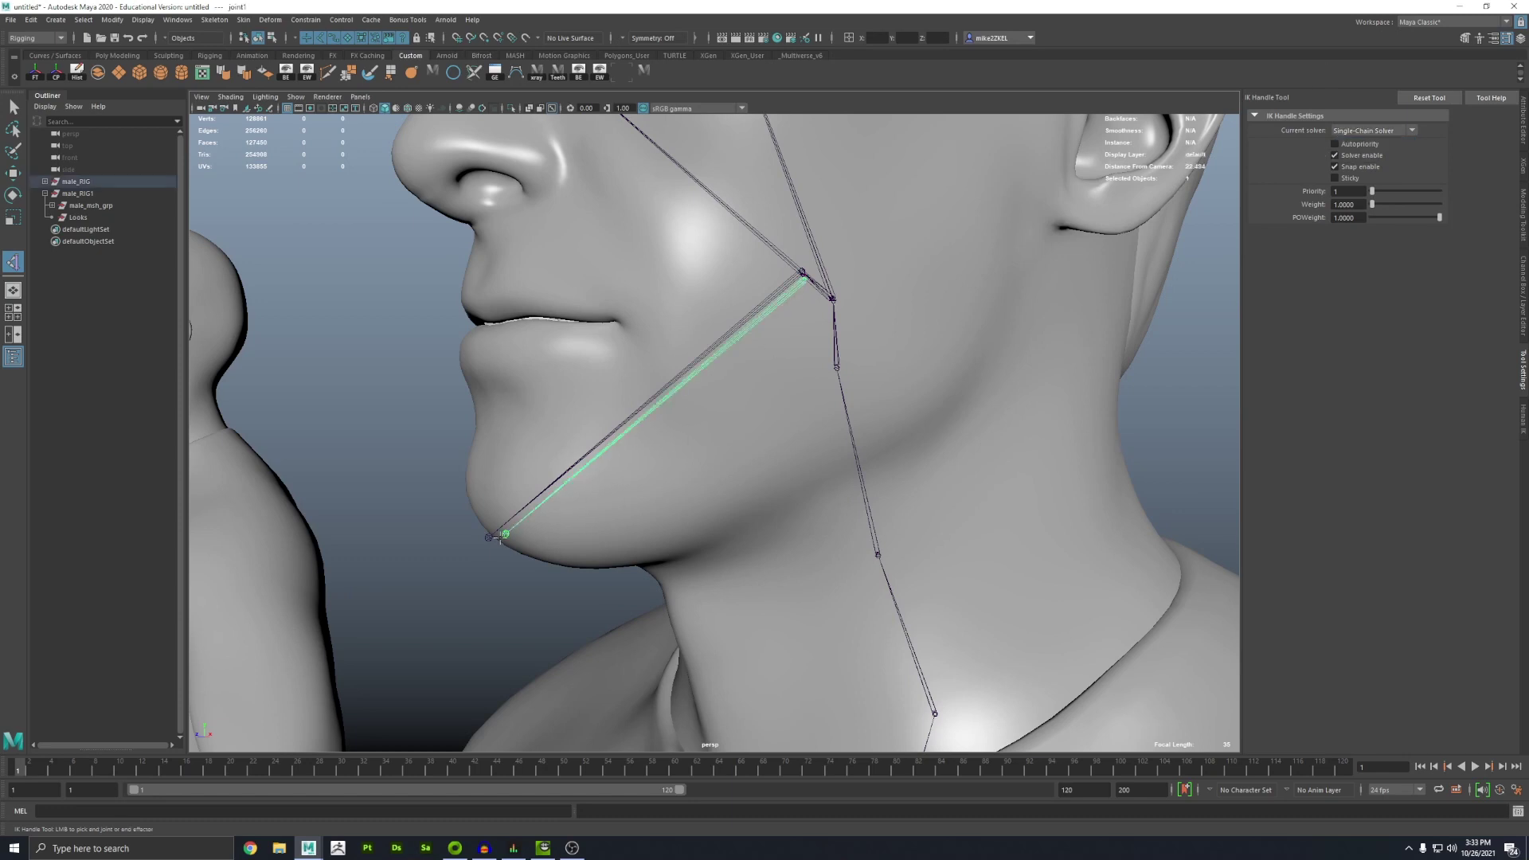
{"action": "left_click", "coordinate": [506, 533]}
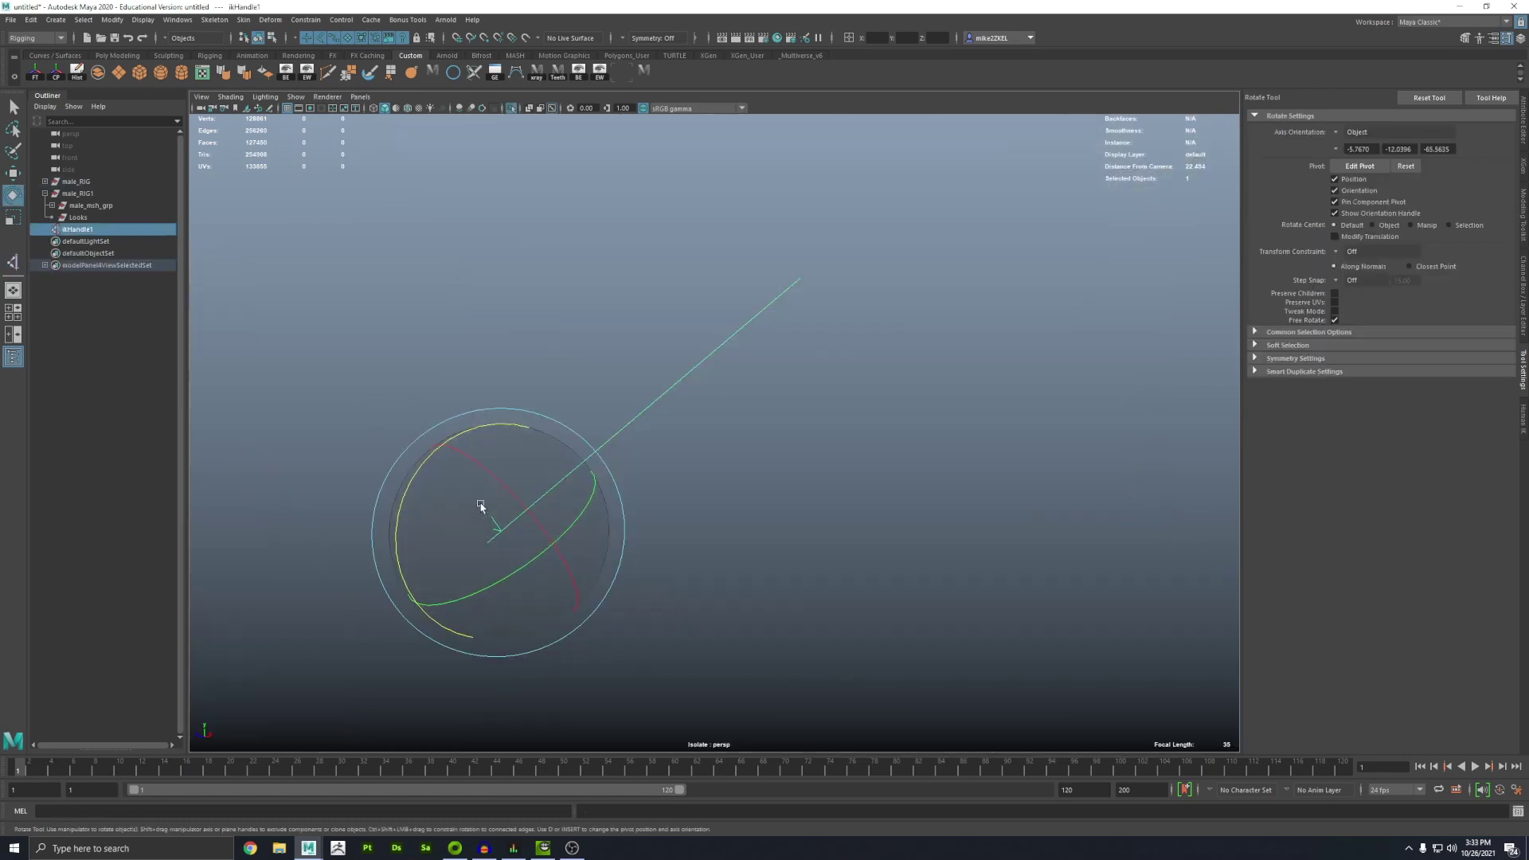
{"action": "key", "text": "q"}
{"action": "left_click", "coordinate": [385, 431]}
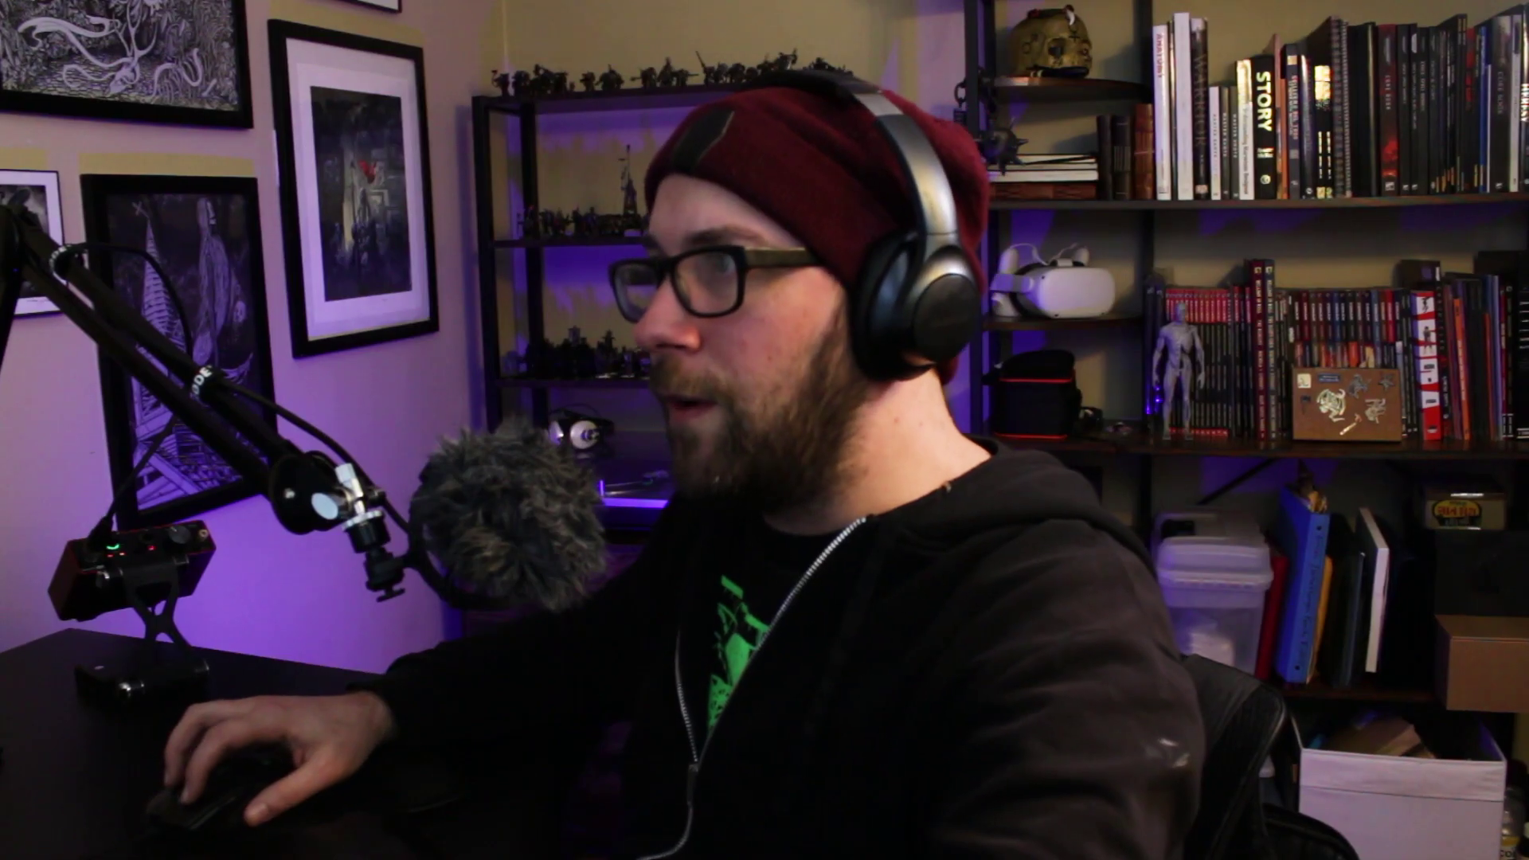
Test the IK handle by moving it around the chin, undo the first move, and move it again in wireframe display.
{"action": "left_click", "coordinate": [77, 231]}
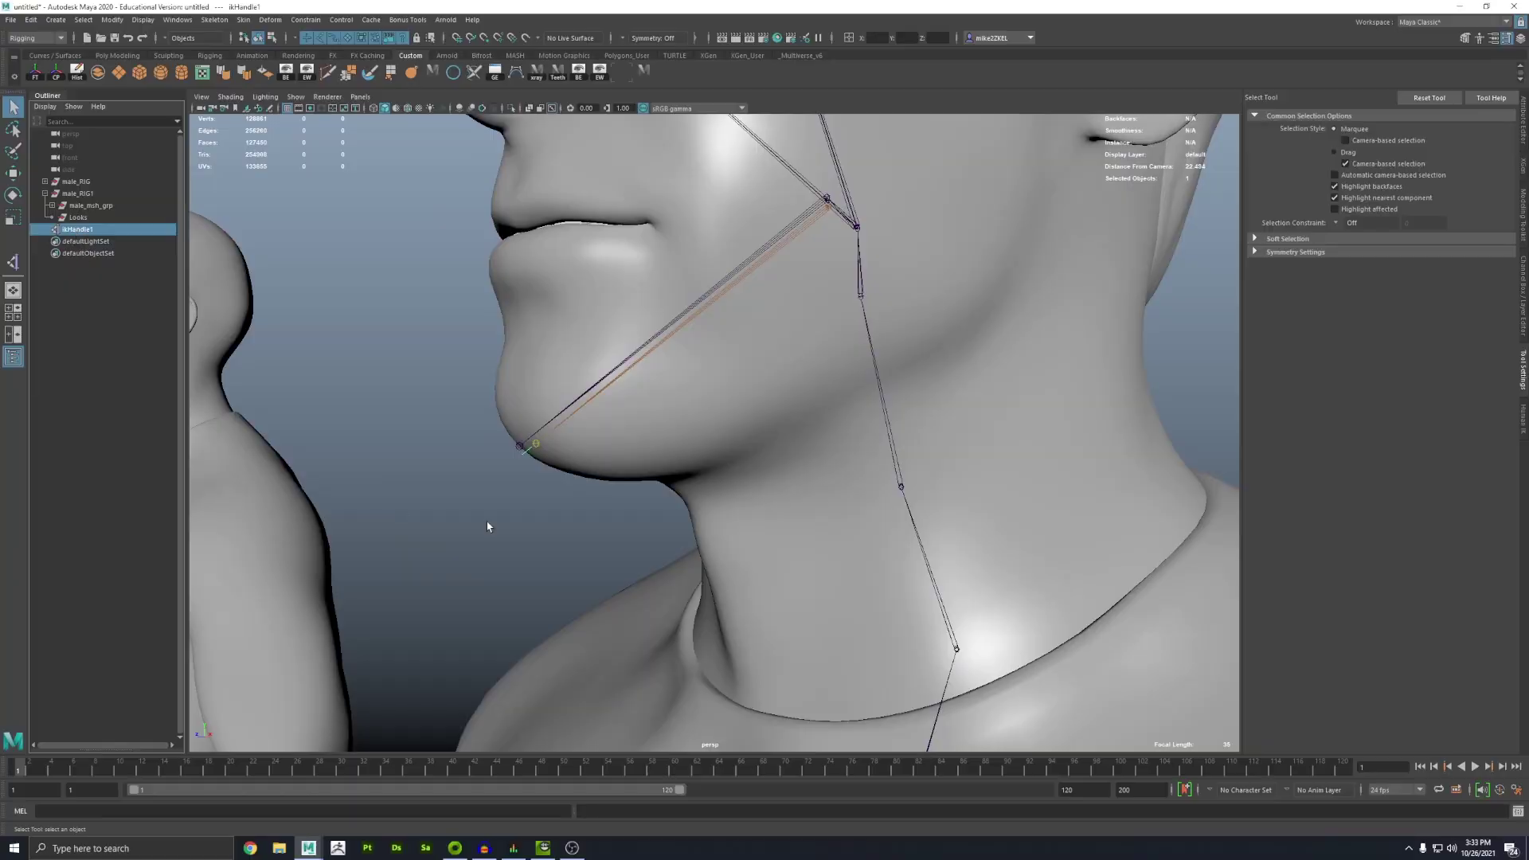
{"action": "key", "text": "w"}
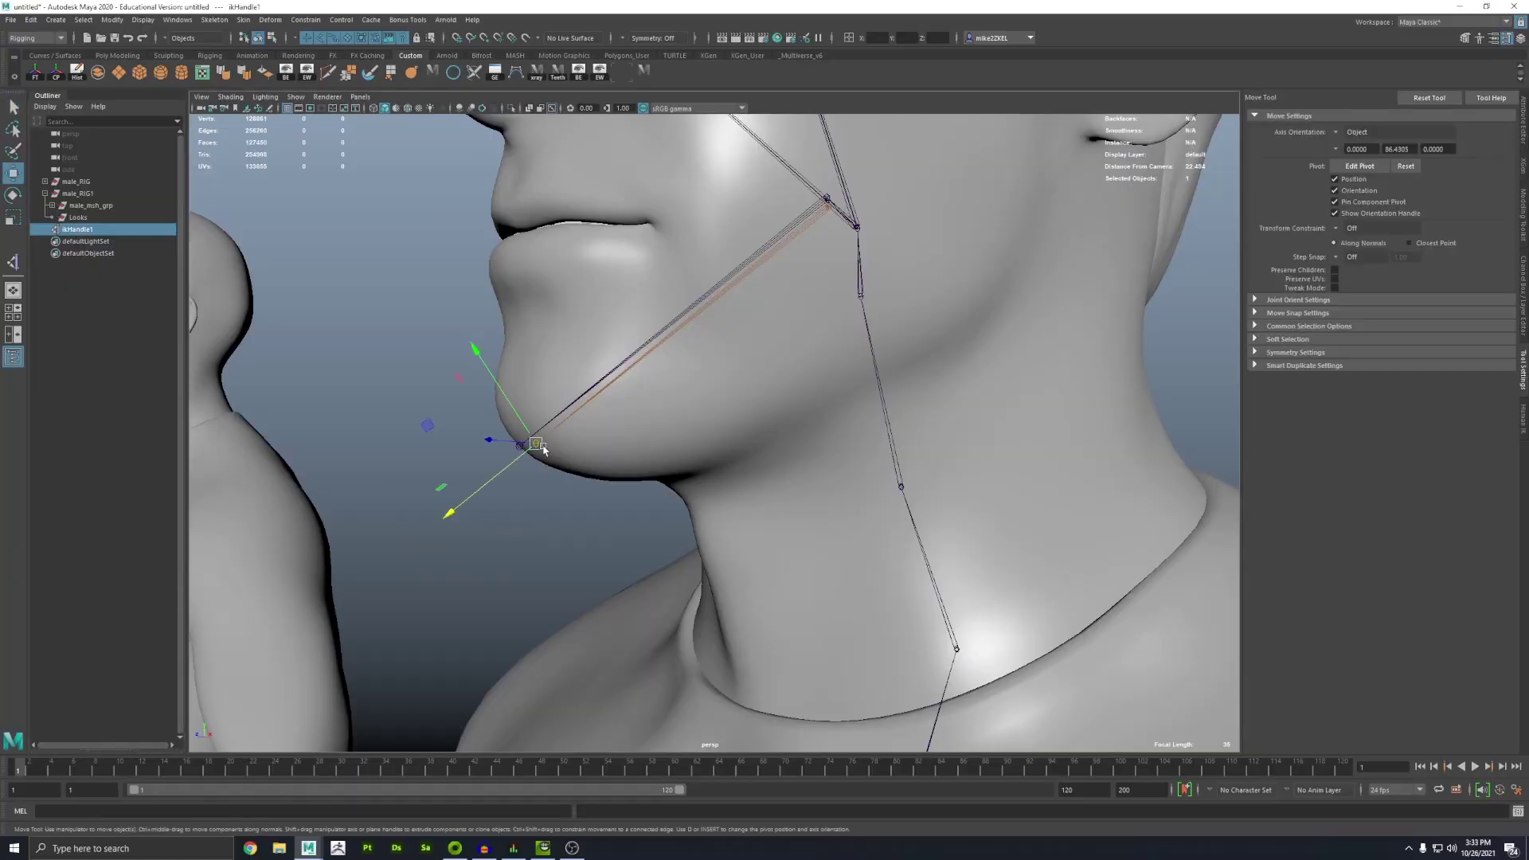
{"action": "mouse_move", "coordinate": [526, 448]}
{"action": "left_mouse_down"}
{"action": "mouse_move", "coordinate": [526, 494]}
{"action": "mouse_move", "coordinate": [351, 239]}
{"action": "mouse_move", "coordinate": [533, 671]}
{"action": "mouse_move", "coordinate": [876, 335]}
{"action": "mouse_move", "coordinate": [661, 255]}
{"action": "mouse_move", "coordinate": [529, 540]}
{"action": "mouse_move", "coordinate": [288, 347]}
{"action": "mouse_move", "coordinate": [536, 437]}
{"action": "left_mouse_up"}
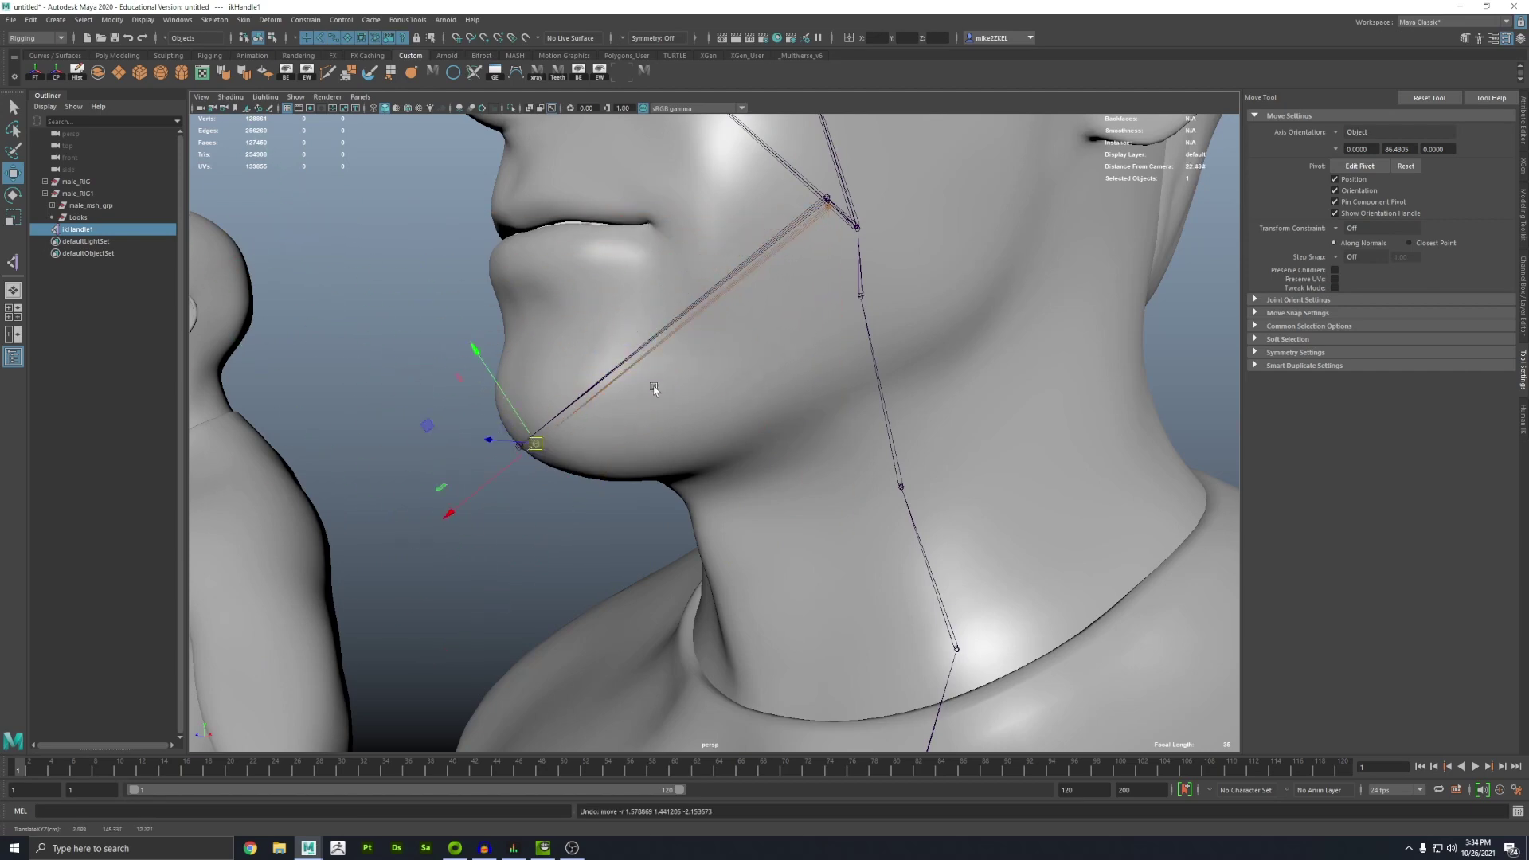
{"action": "key", "text": "4"}
{"action": "left_click_drag", "start_coordinate": [536, 443], "coordinate": [617, 306]}
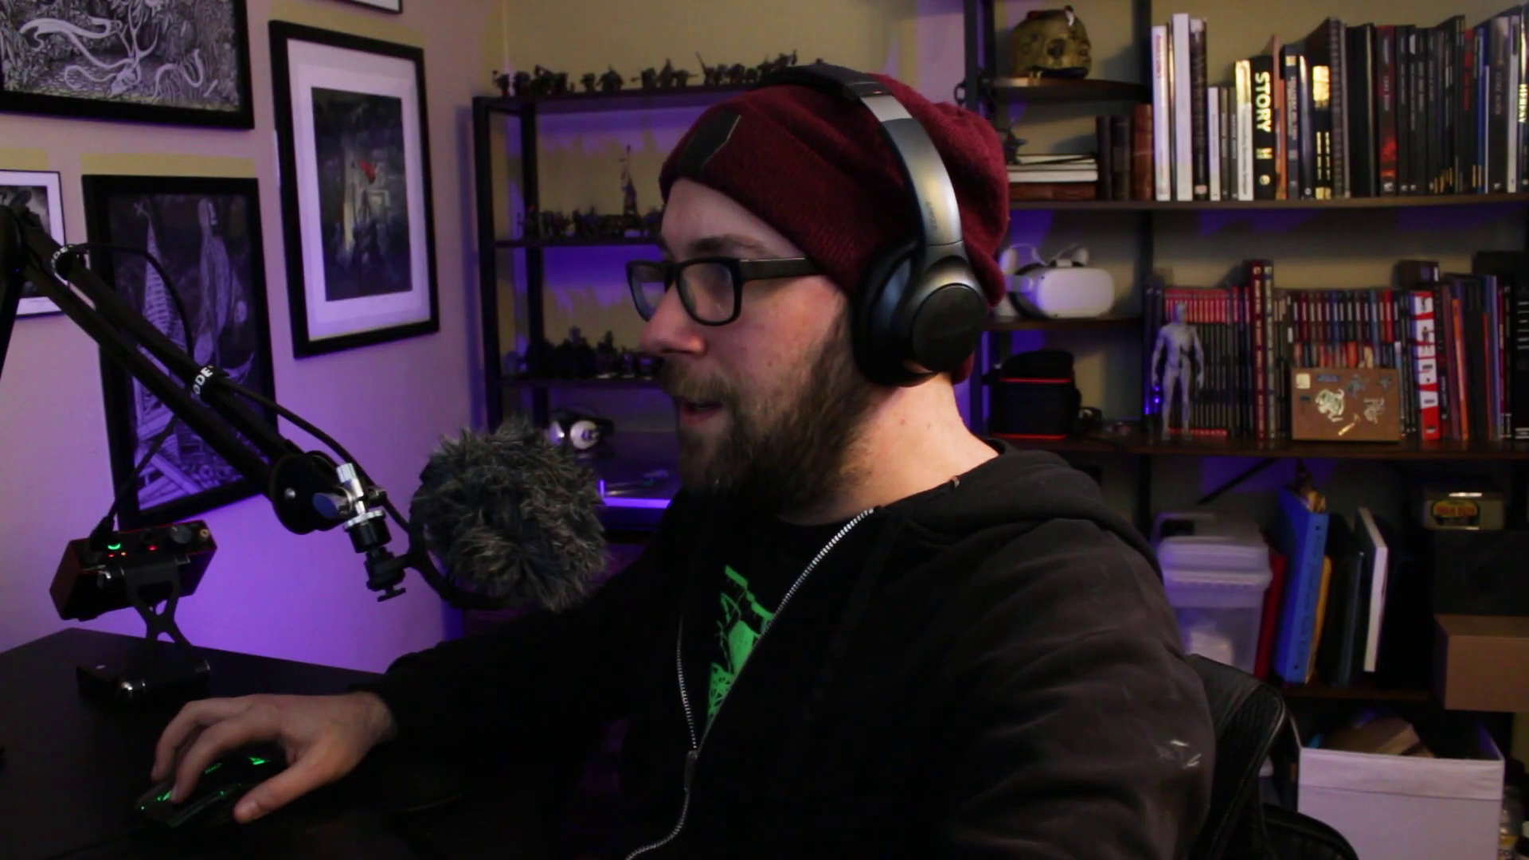